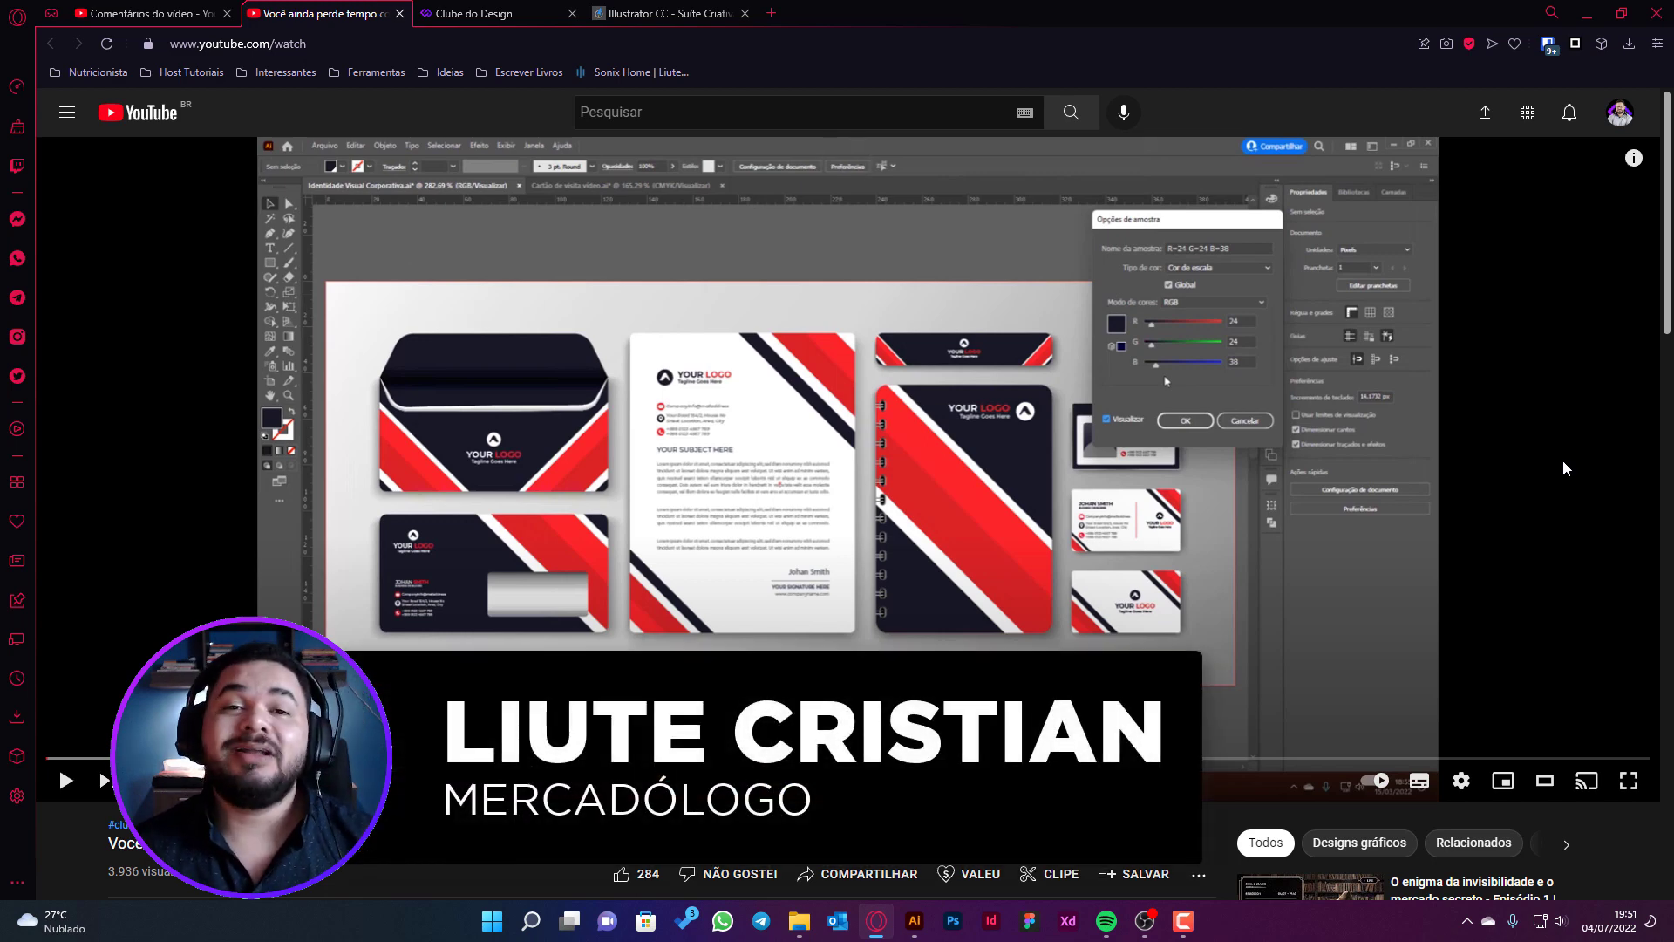
Scroll through the YouTube page, then switch to the 'Illustrator CC - Suíte Criativa' course page
{"action": "scroll", "coordinate": [1278, 489], "scroll_direction": "down", "scroll_amount": 2}
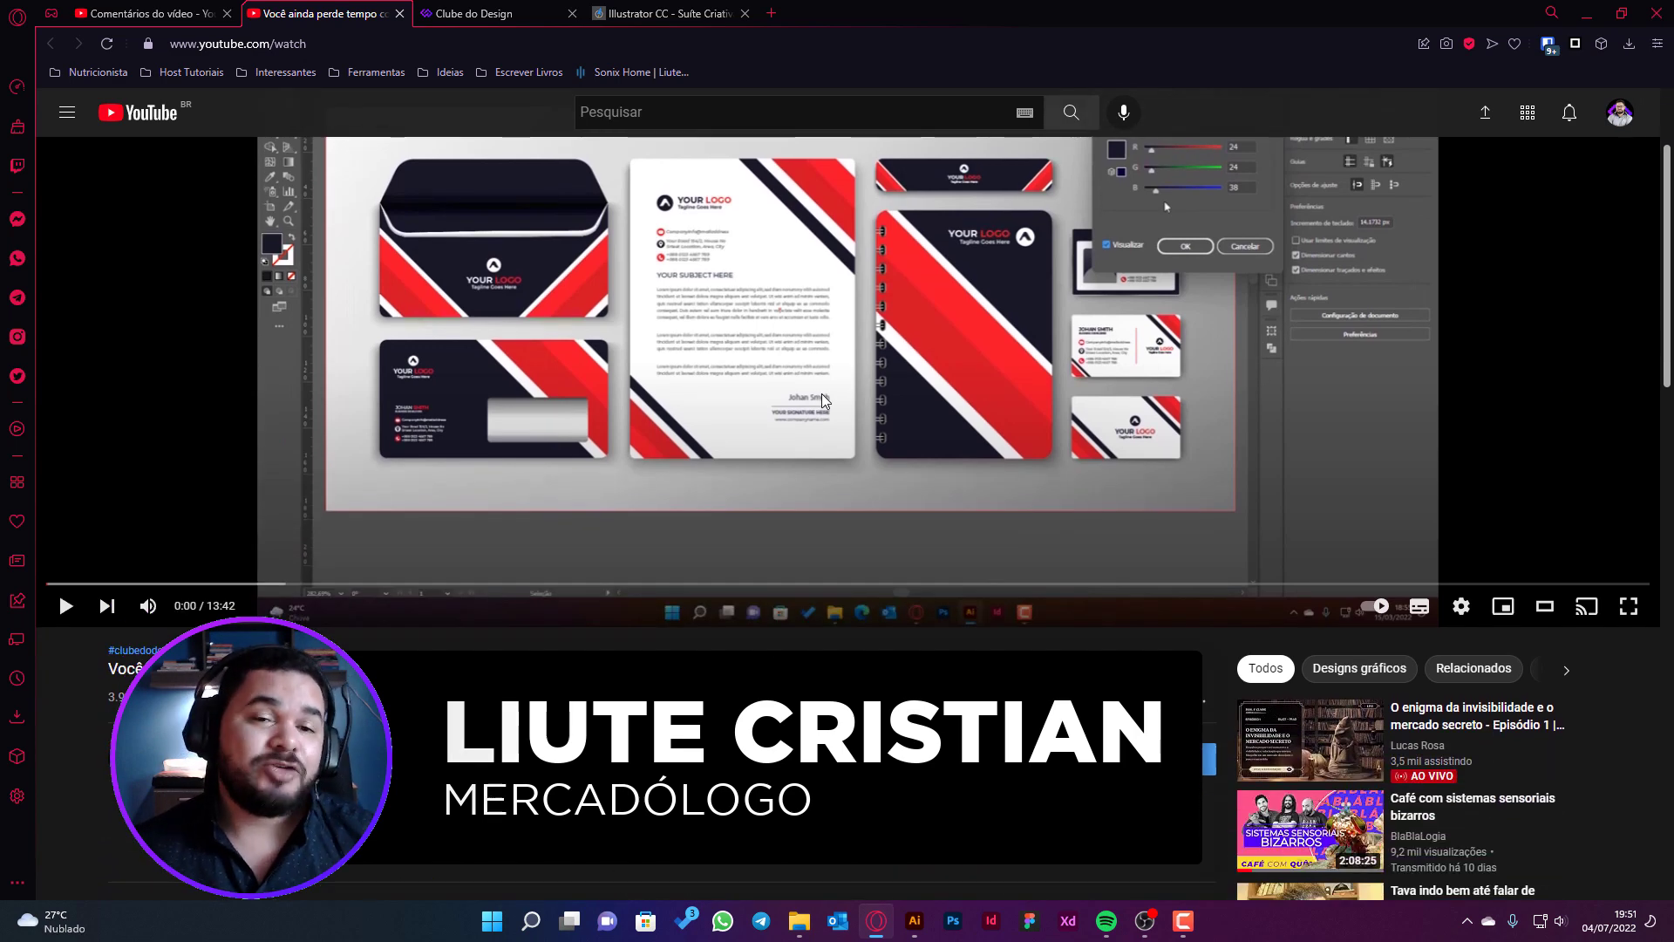
{"action": "scroll", "coordinate": [1053, 394], "scroll_direction": "up", "scroll_amount": 2}
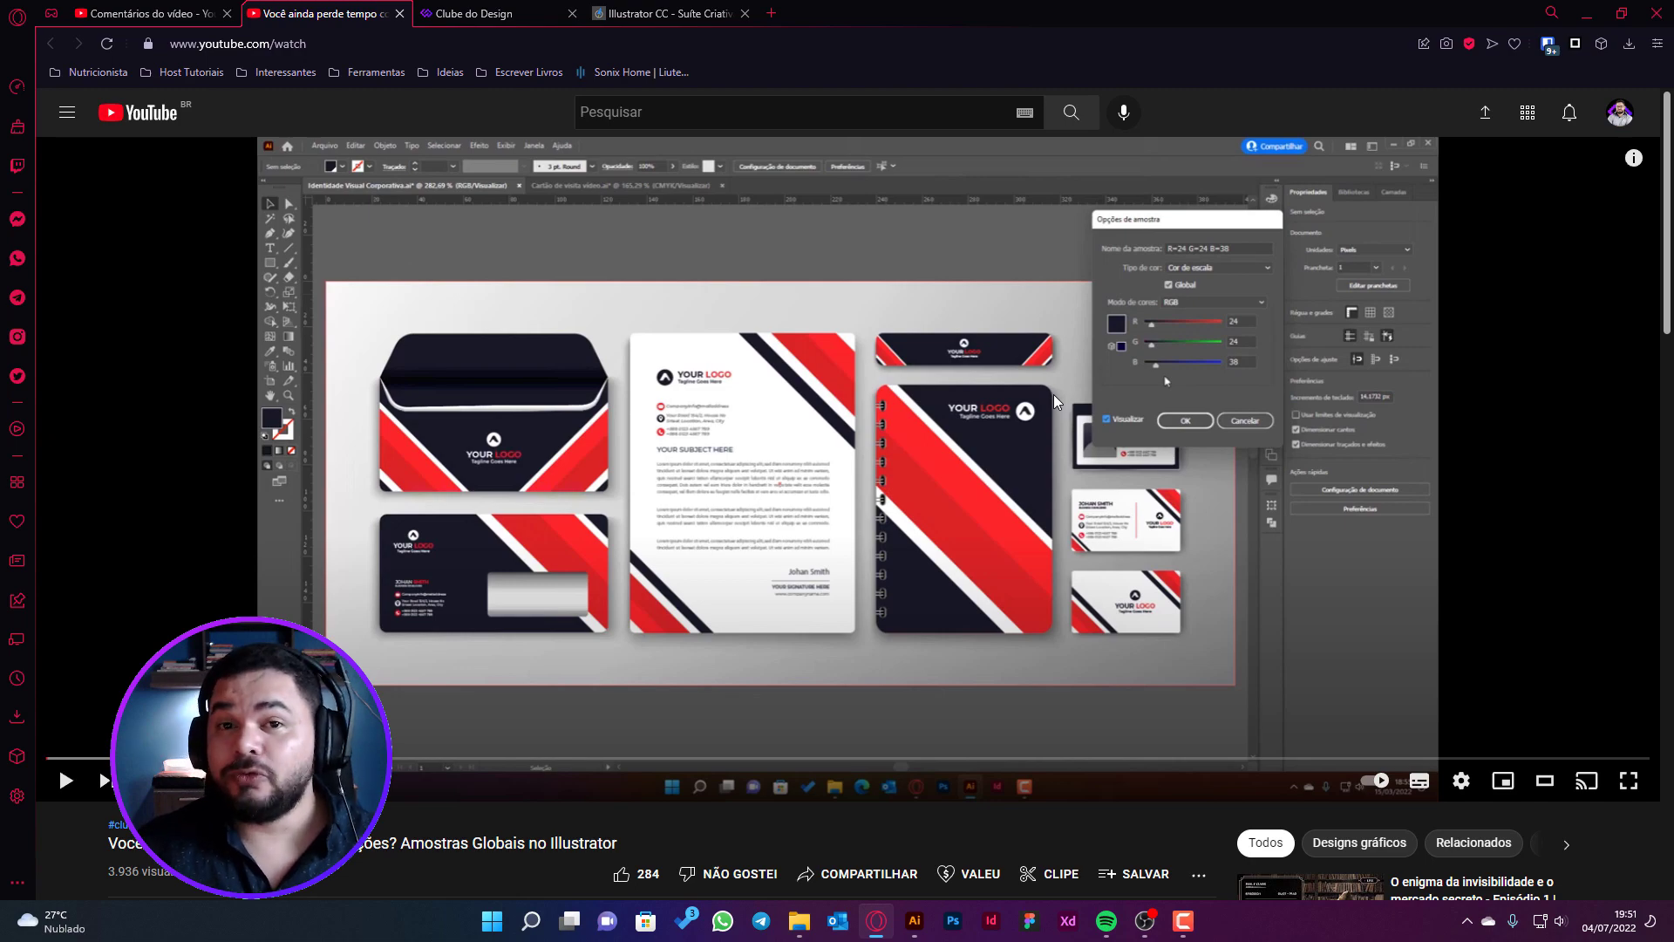
{"action": "scroll", "coordinate": [1012, 424], "scroll_direction": "down", "scroll_amount": 1}
{"action": "scroll", "coordinate": [929, 469], "scroll_direction": "down", "scroll_amount": 2}
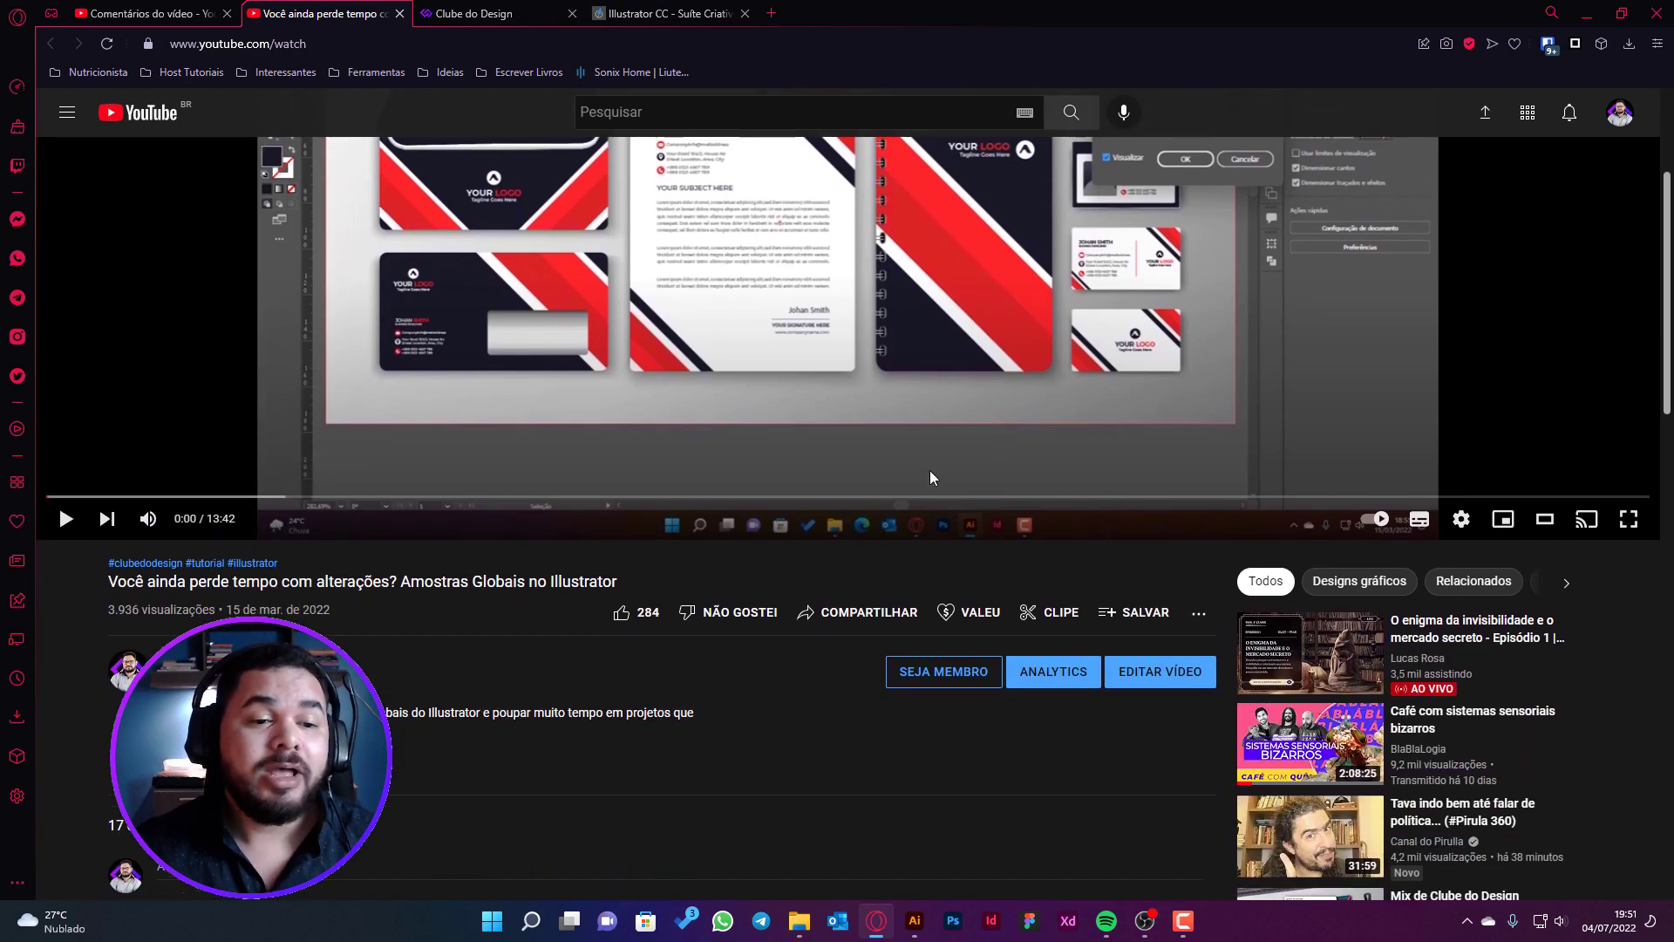
{"action": "scroll", "coordinate": [620, 663], "scroll_direction": "down", "scroll_amount": 5}
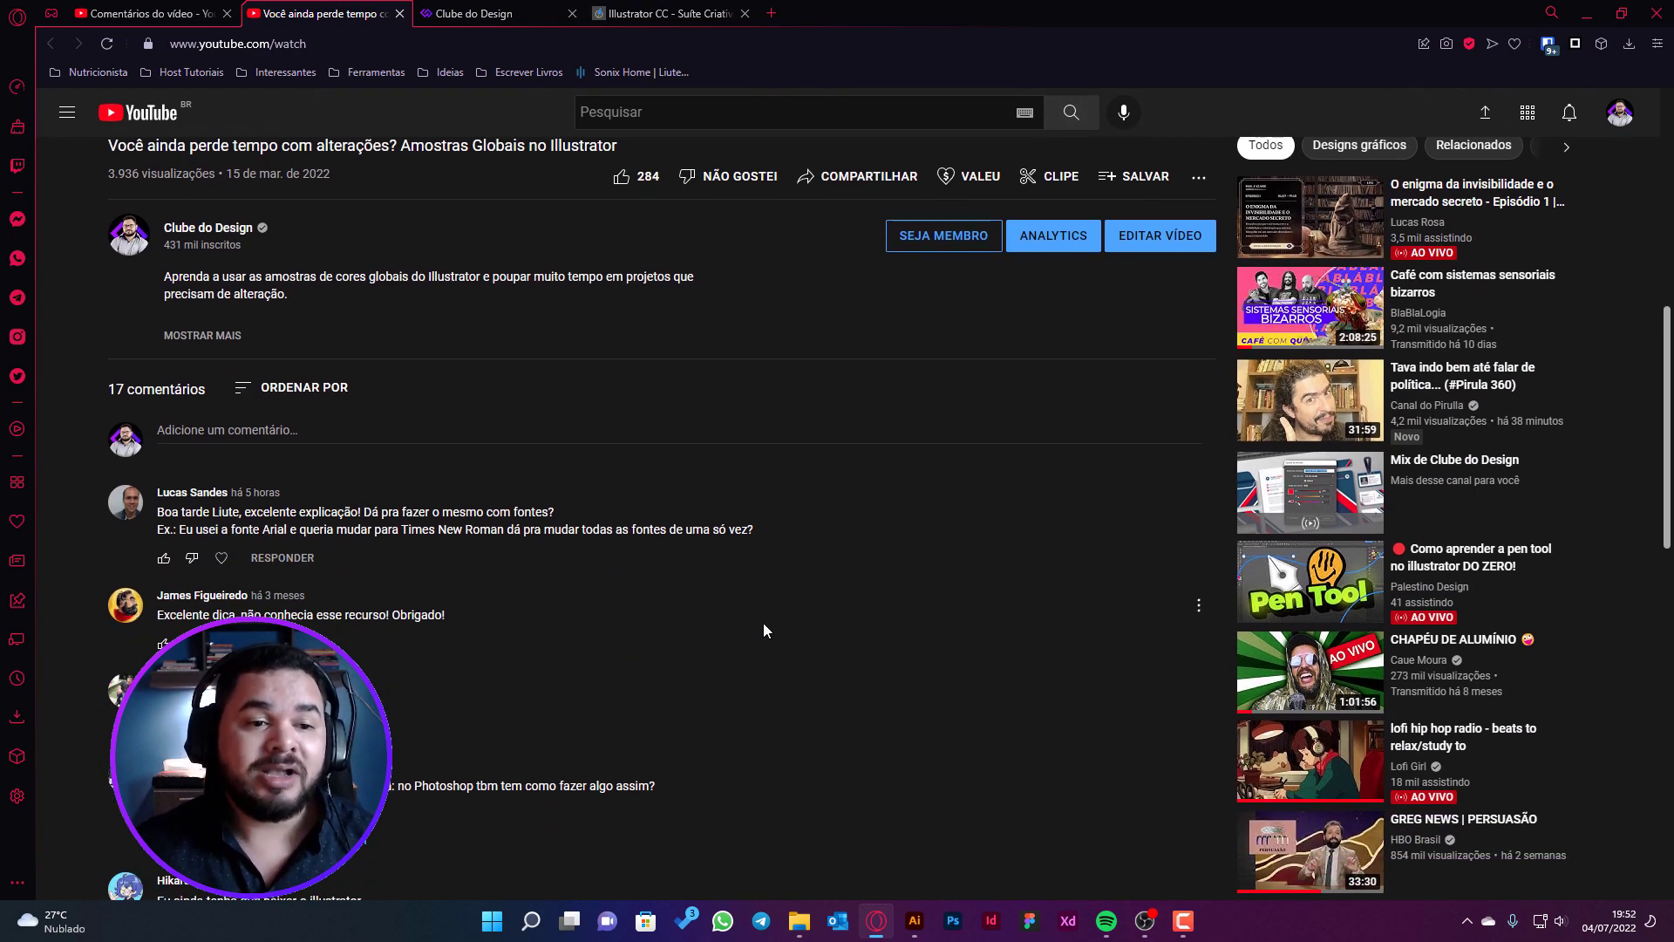
{"action": "scroll", "coordinate": [823, 616], "scroll_direction": "up", "scroll_amount": 8}
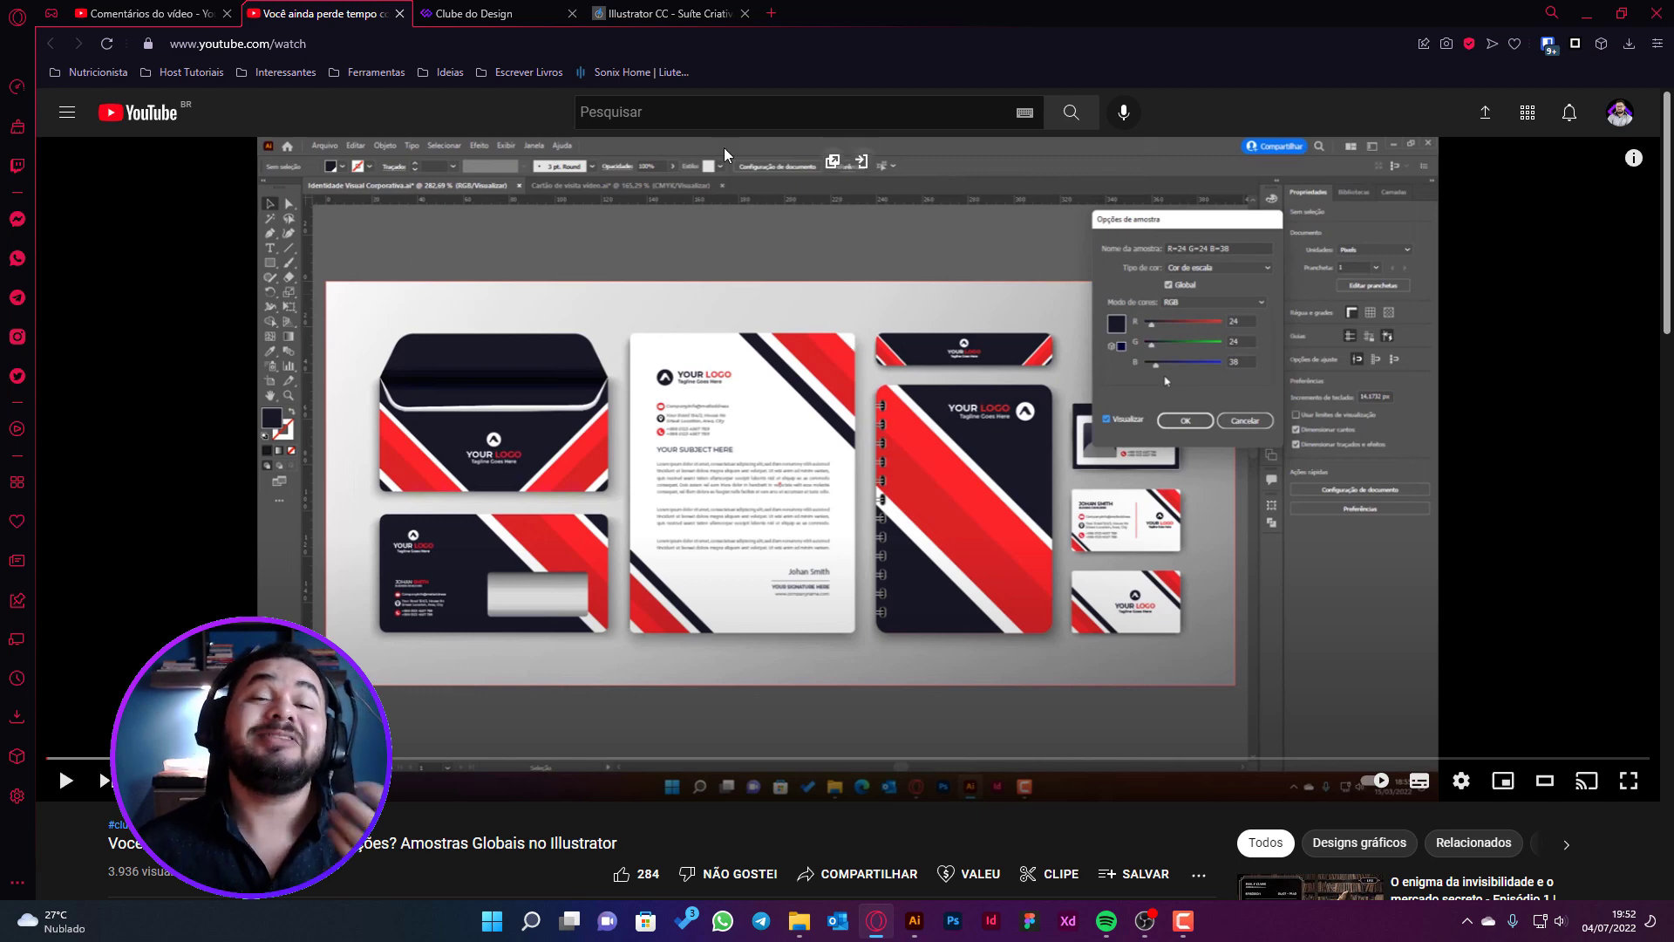
{"action": "left_click", "coordinate": [641, 14]}
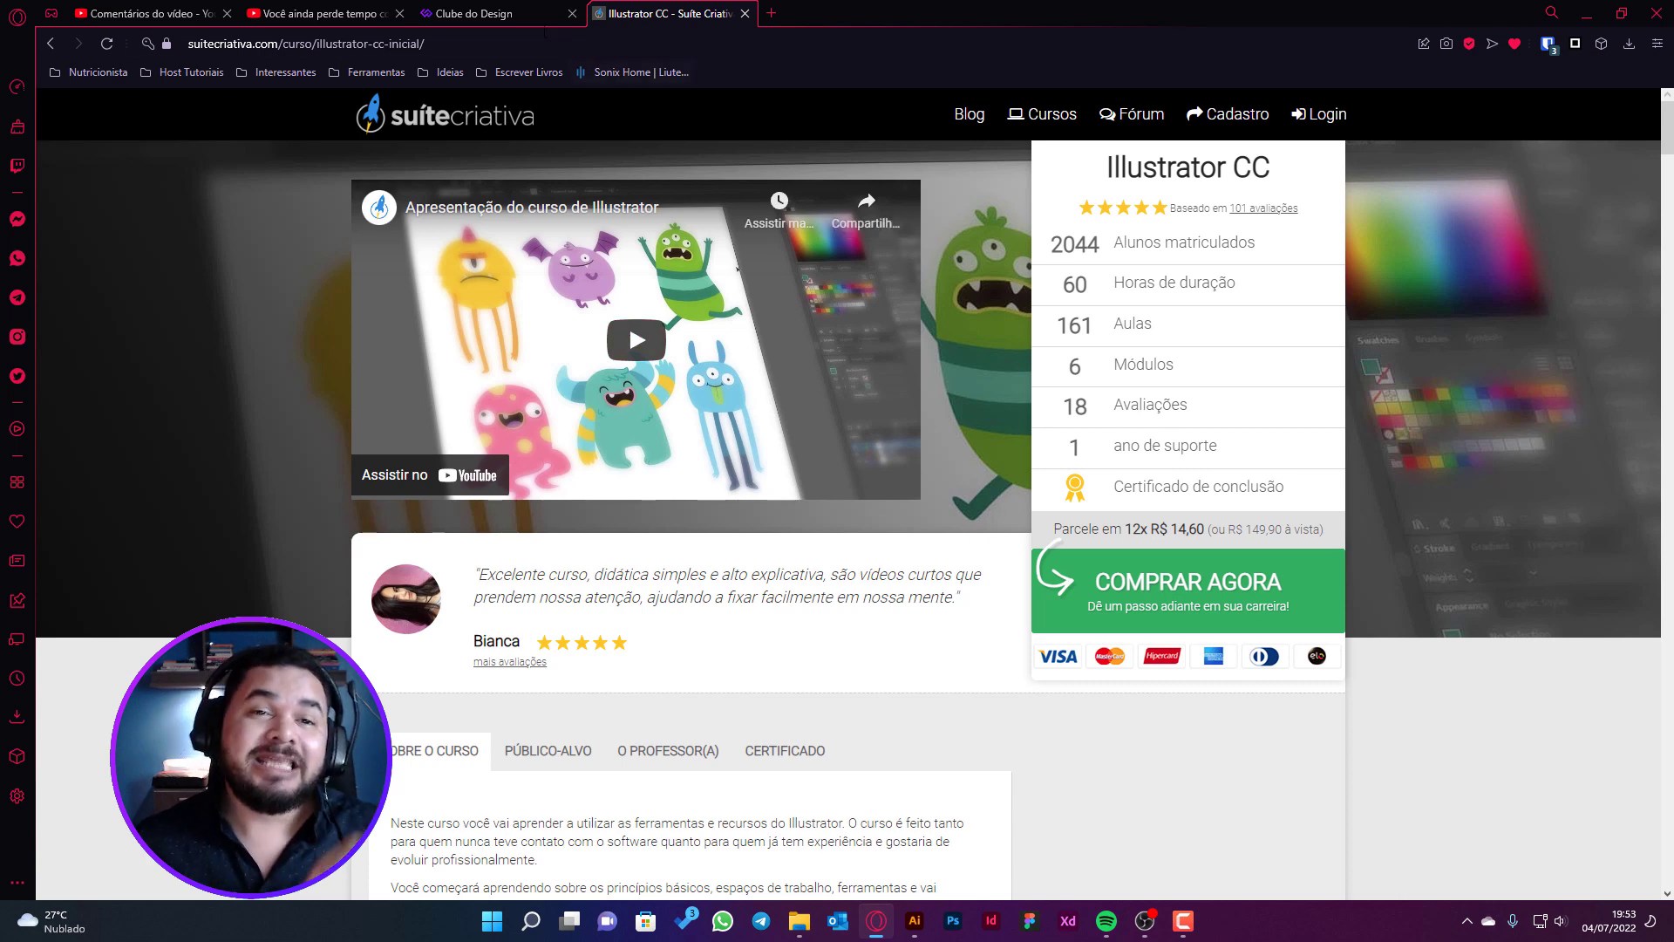
Show the Clube do Design home page, then switch to the 'Interface de Aplicativo Genérica.ai' document
{"action": "left_click", "coordinate": [501, 14]}
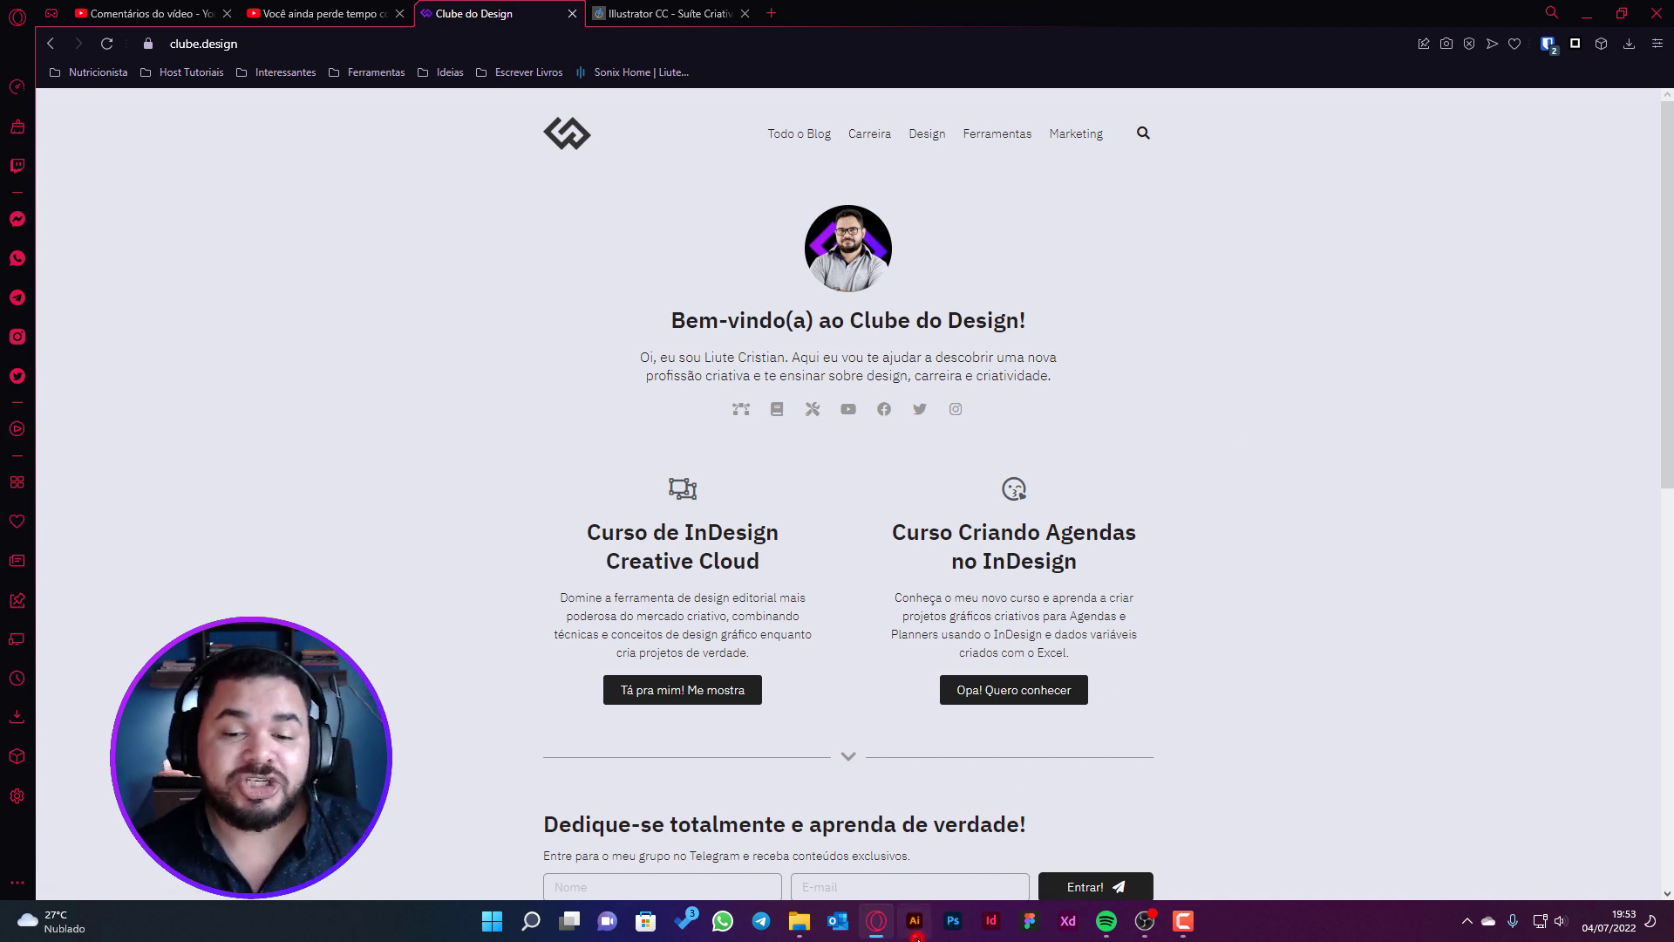
{"action": "key", "text": "alt+Tab"}
Check the titles (Museo Sans 900, 61 pt) and body text (Museo Sans 300, 40 pt) in Illustrator
{"action": "left_click", "coordinate": [1203, 572]}
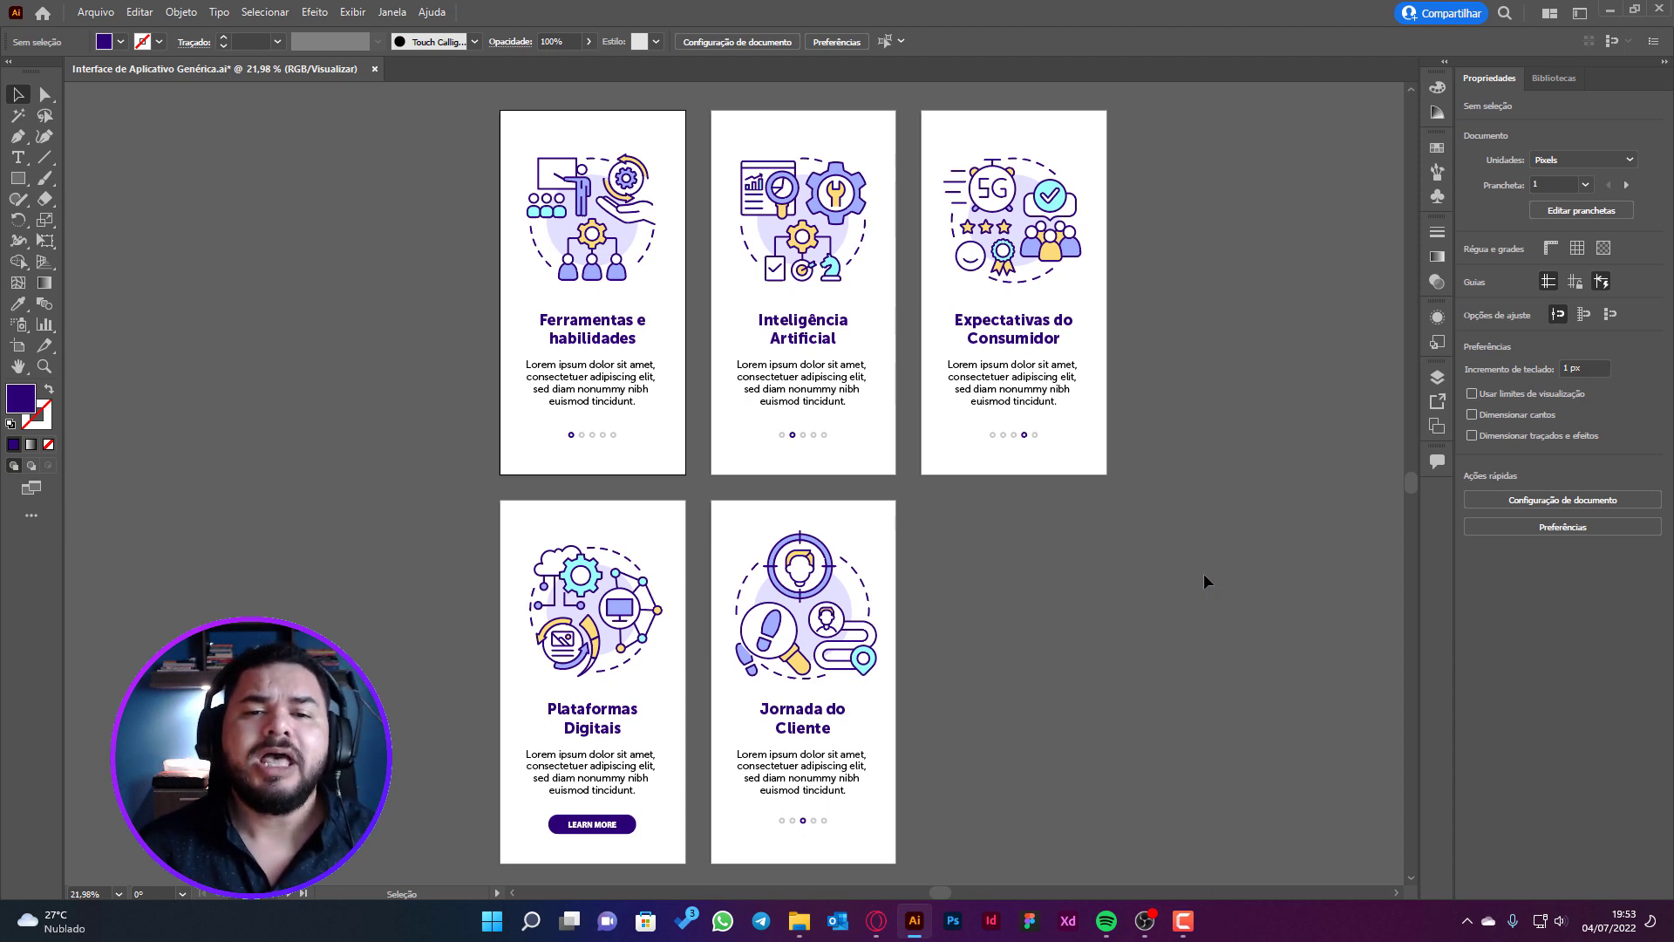
{"action": "left_click", "coordinate": [619, 318]}
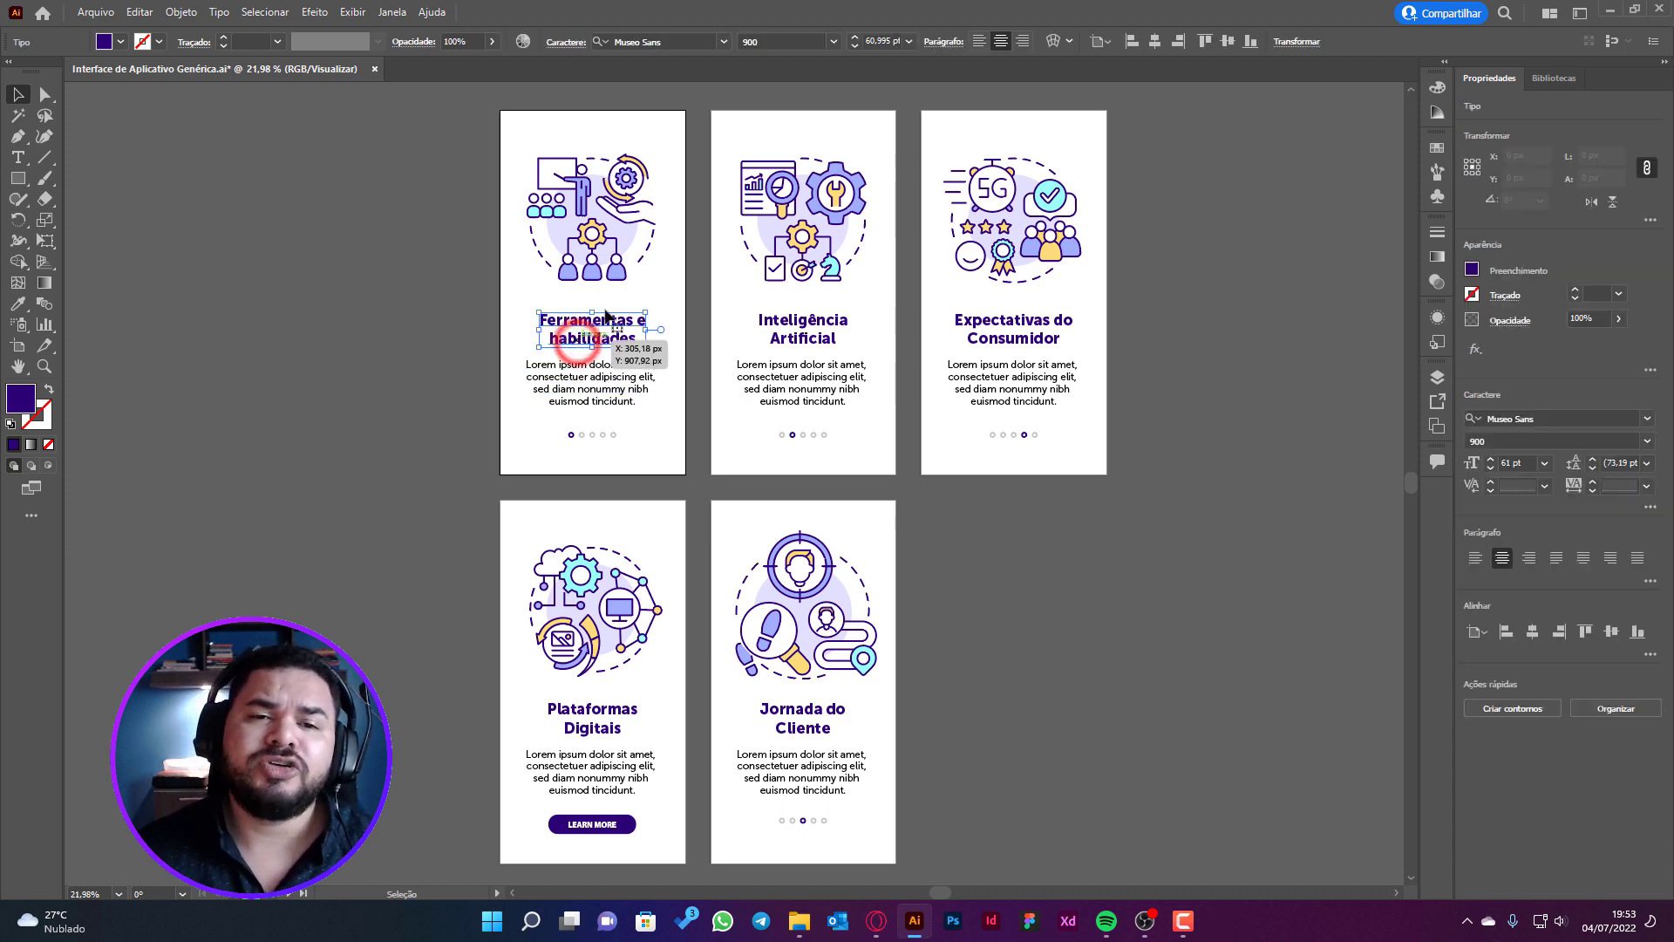
{"action": "left_click", "coordinate": [606, 388]}
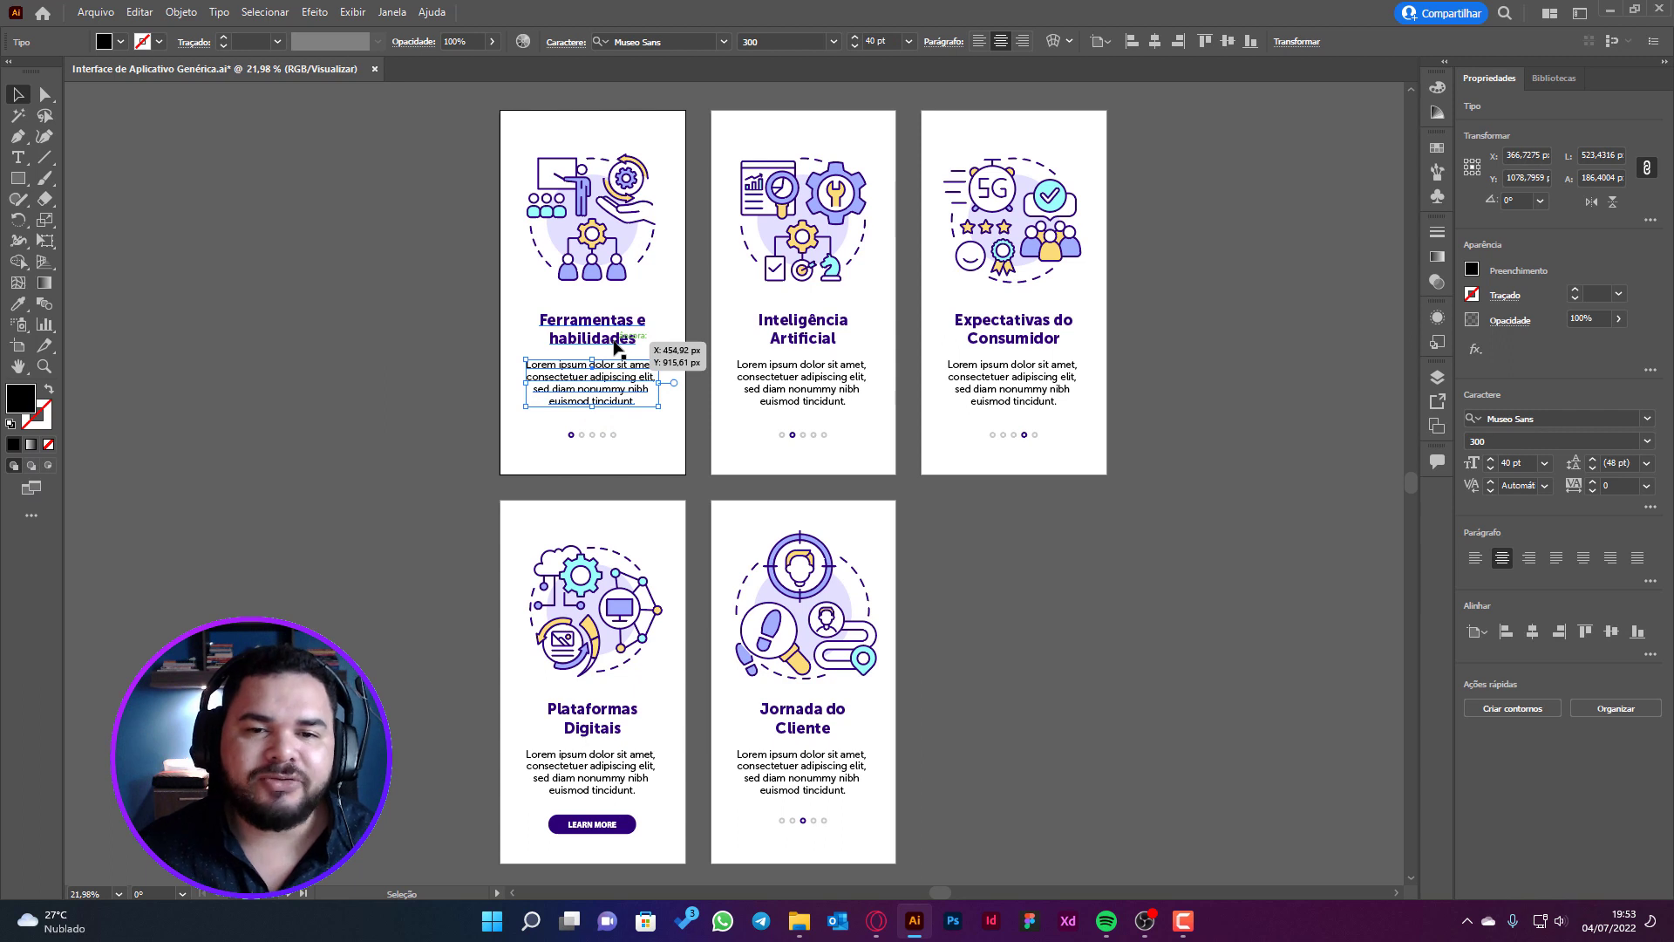
{"action": "left_click", "coordinate": [802, 336]}
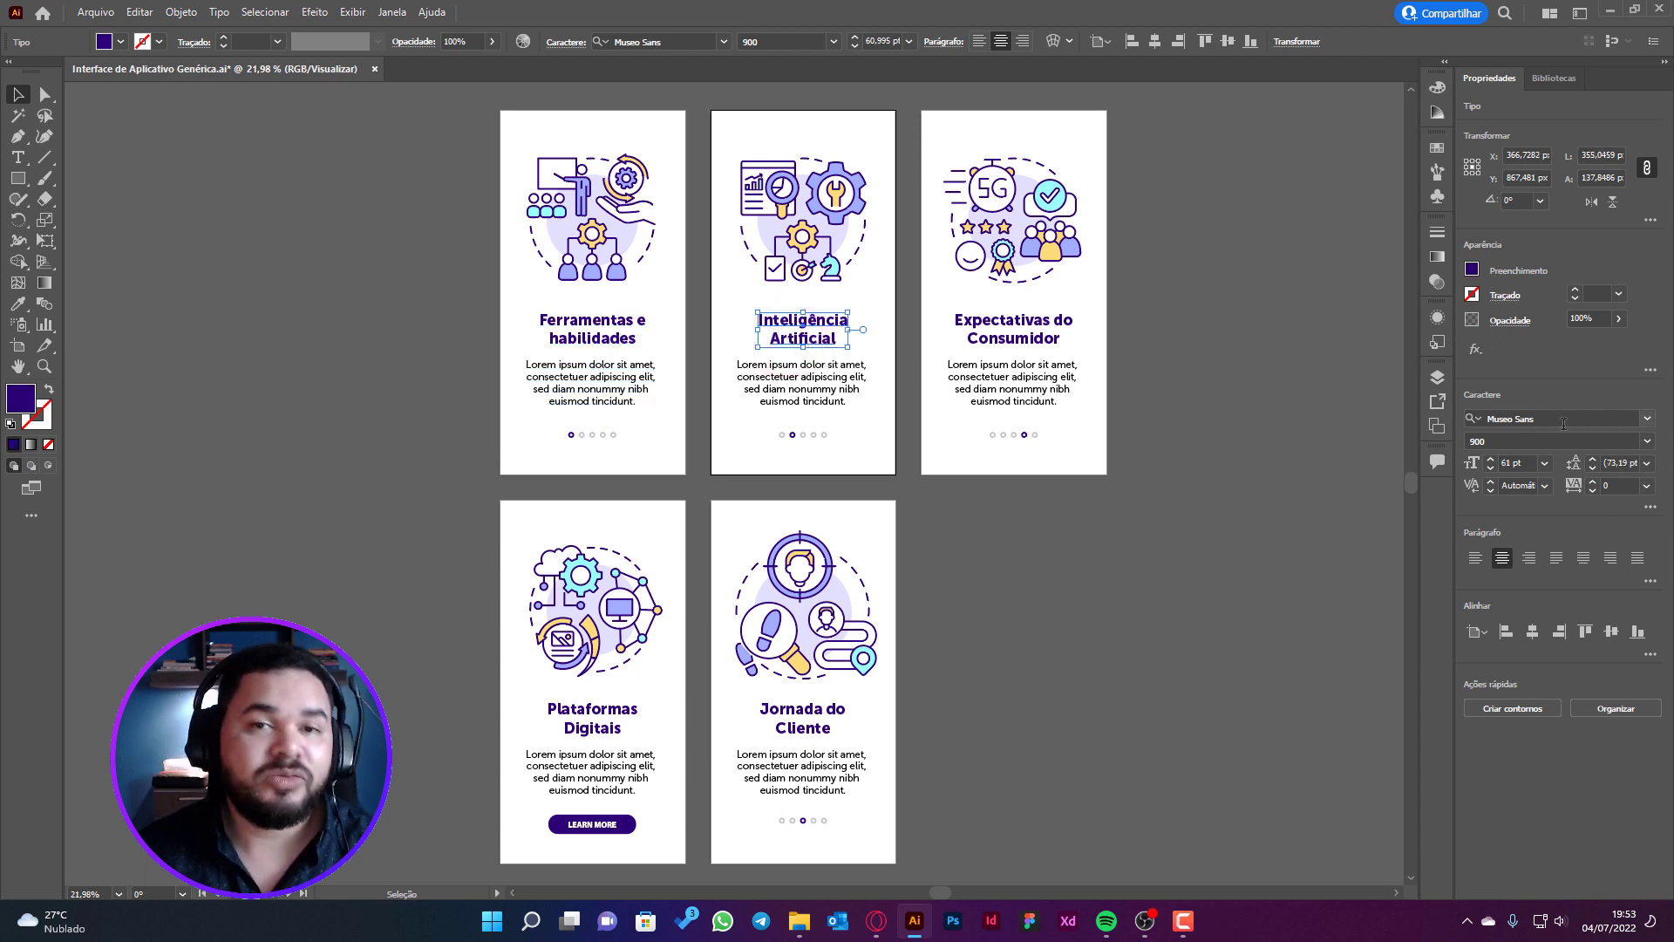
{"action": "left_click", "coordinate": [592, 377]}
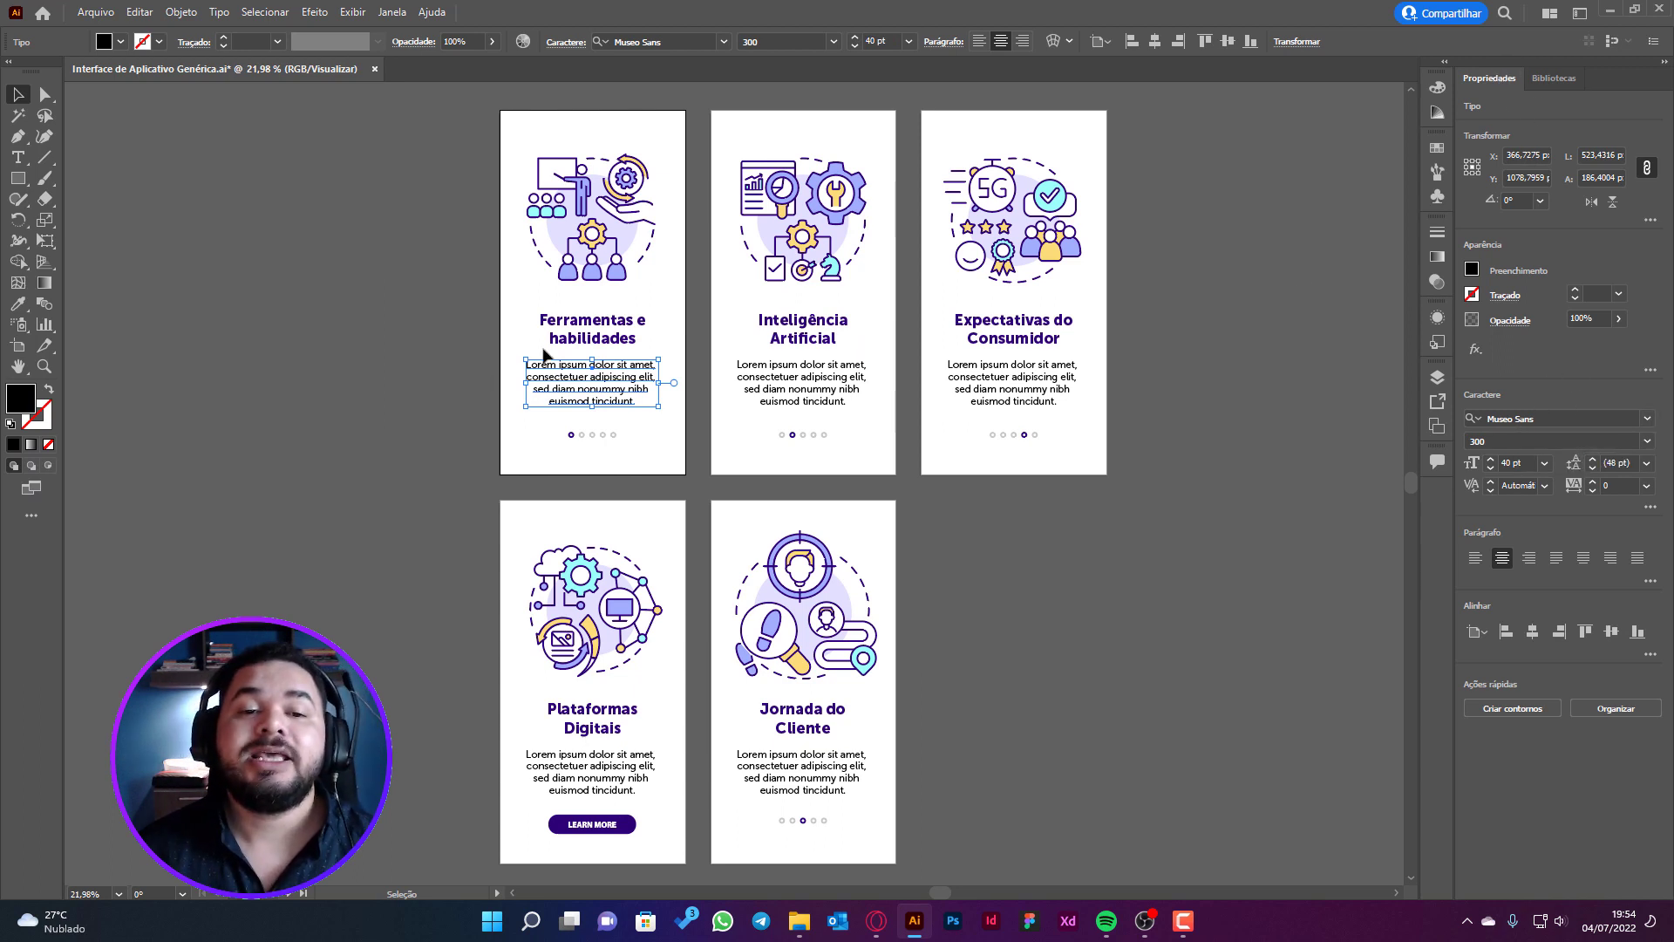
{"action": "left_click", "coordinate": [578, 340]}
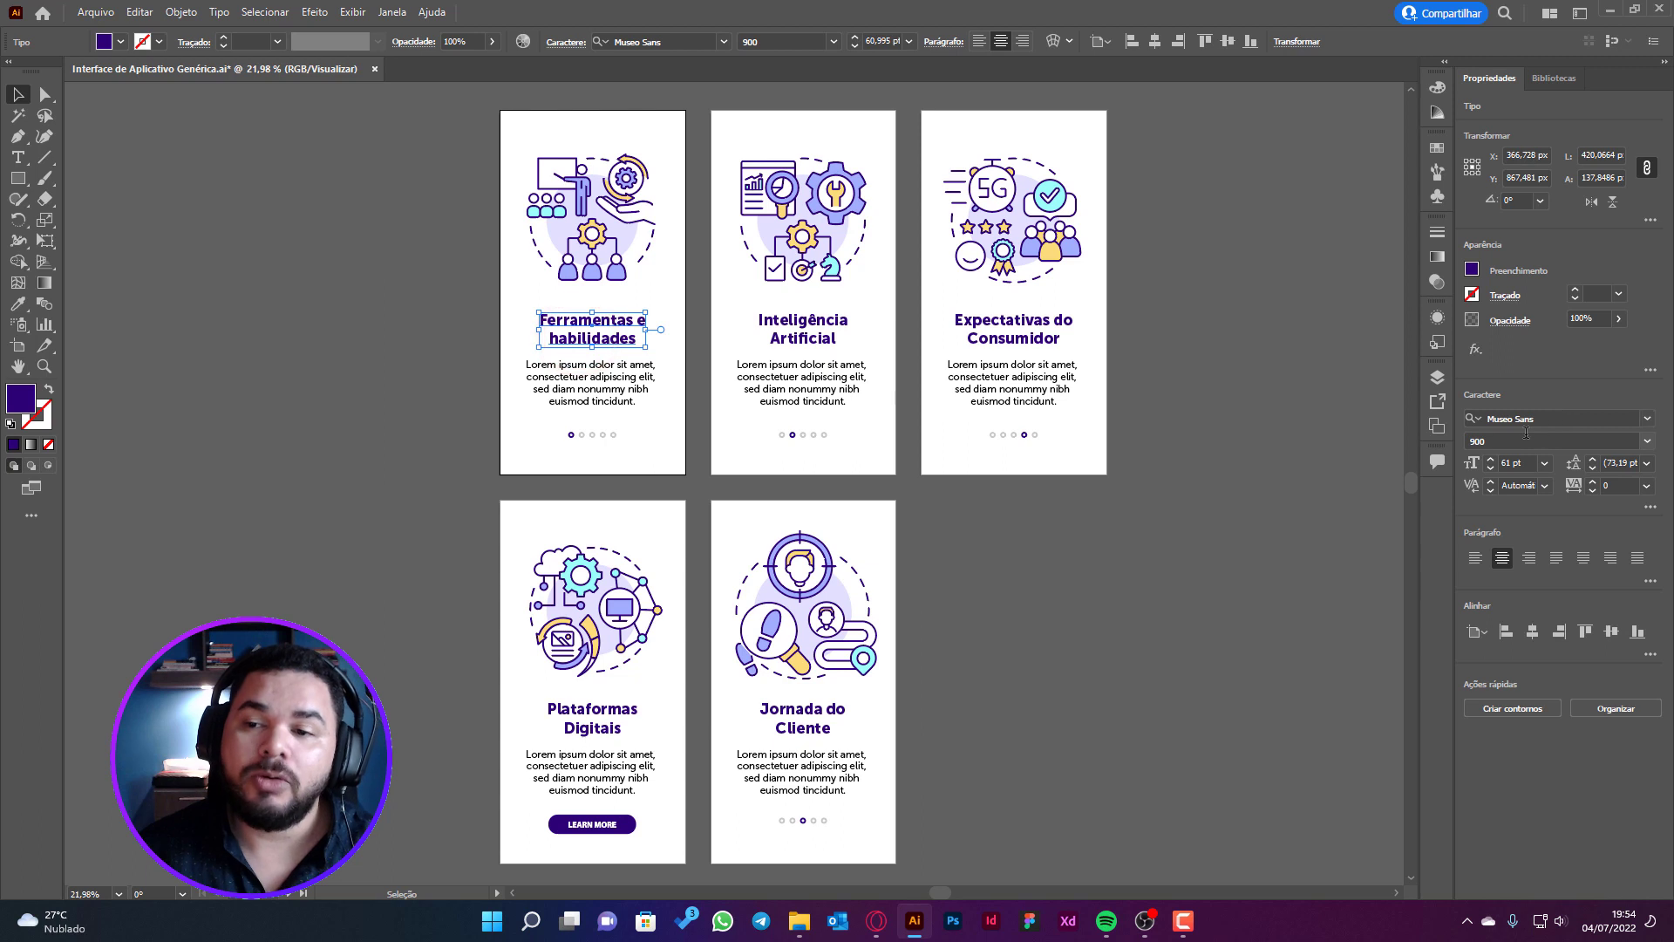
{"action": "left_click", "coordinate": [1132, 608]}
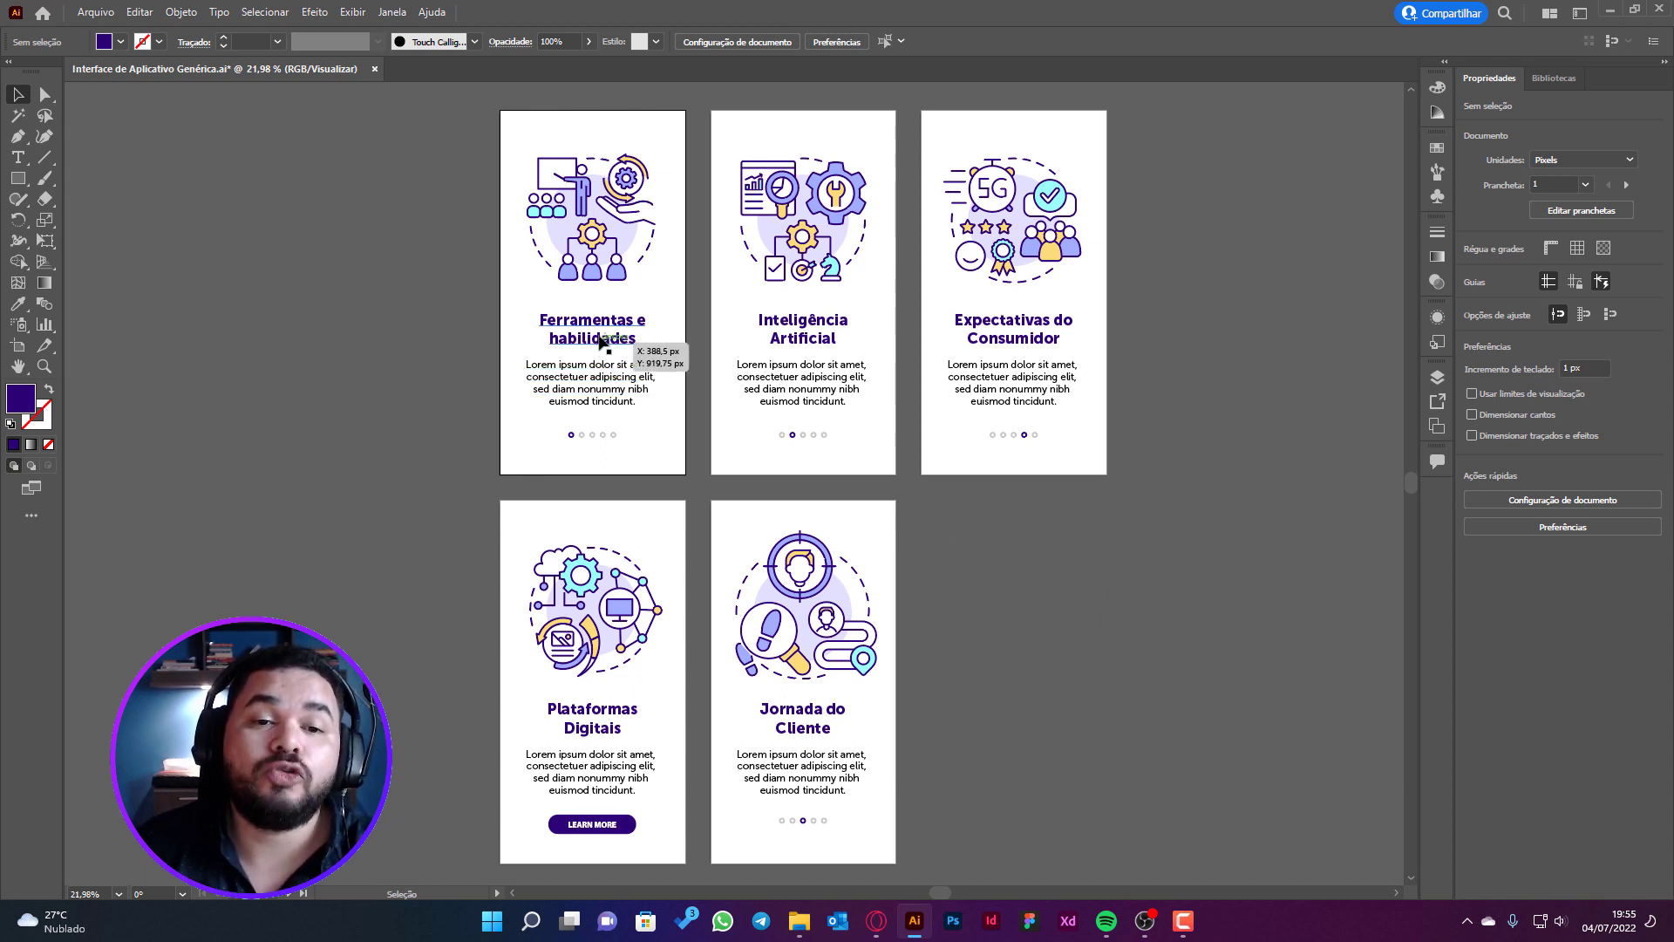
{"action": "left_click", "coordinate": [632, 340]}
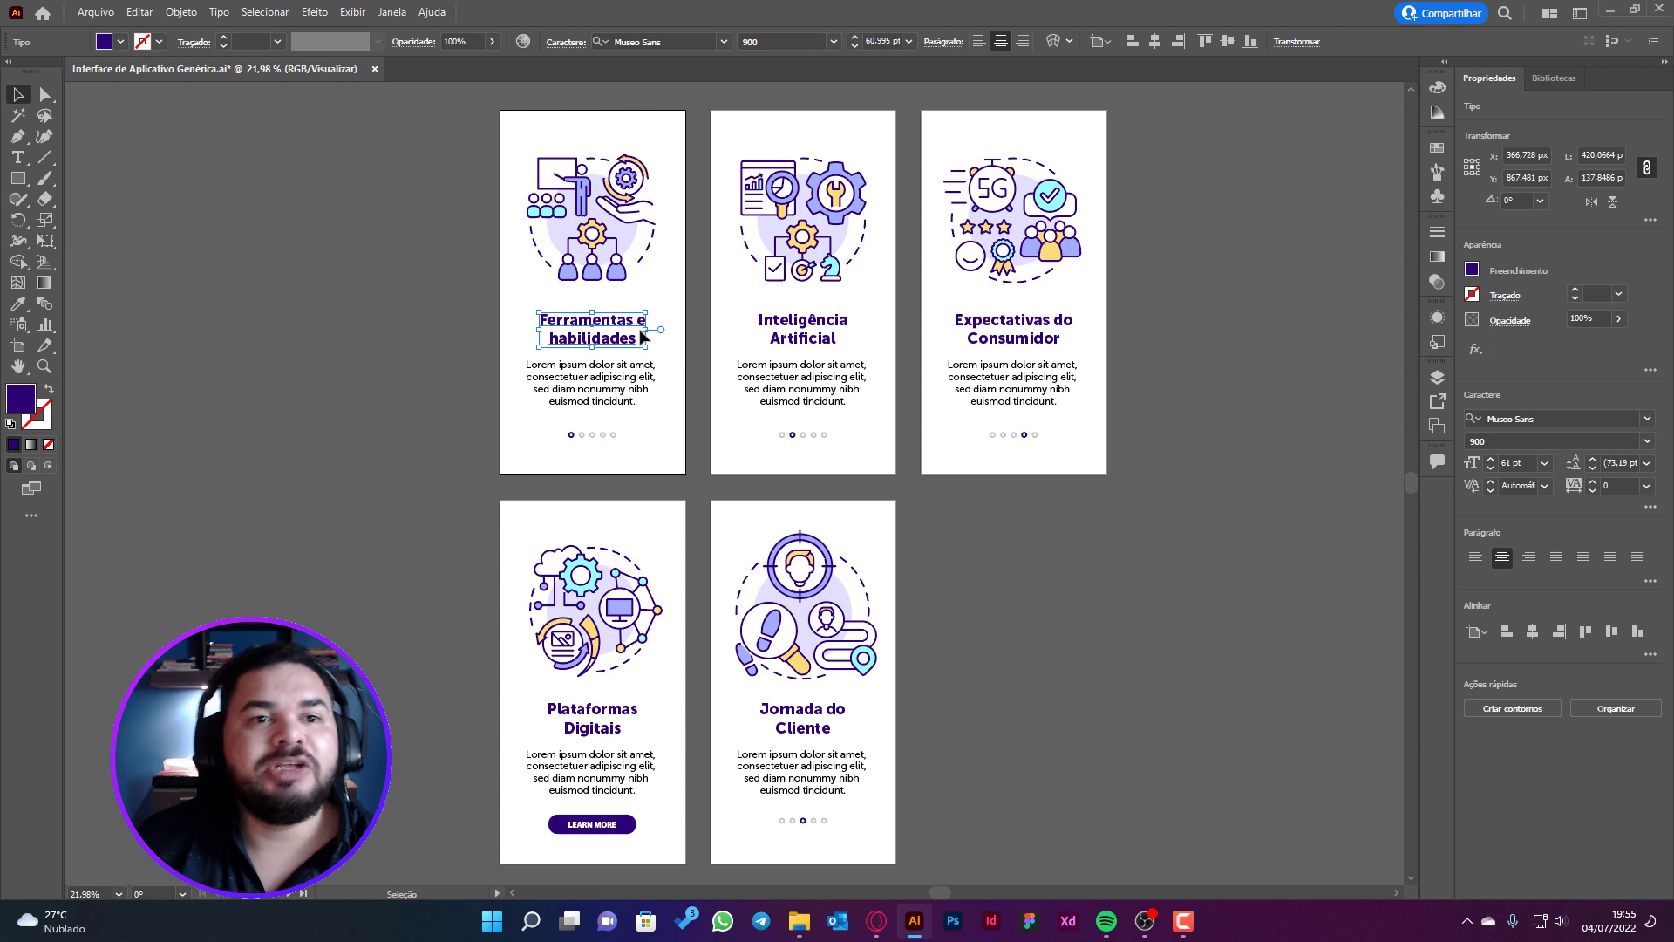
Open the Selecionar menu to reach its Mesmo(a) selection options
{"action": "left_click", "coordinate": [276, 14]}
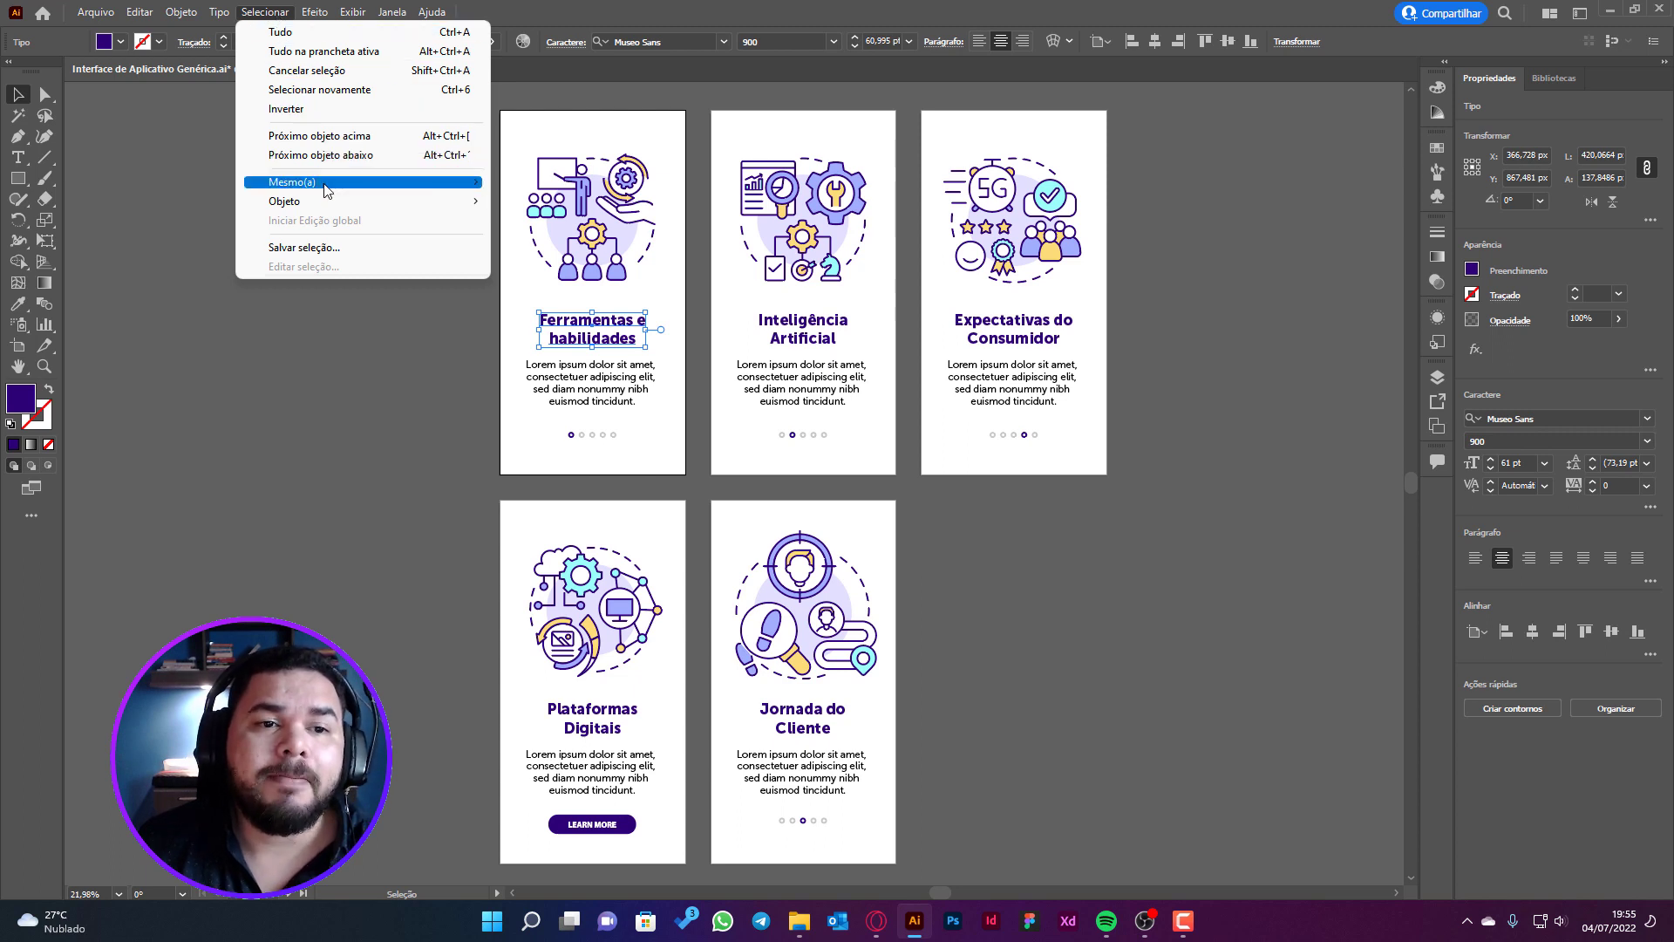
{"action": "mouse_move", "coordinate": [314, 181]}
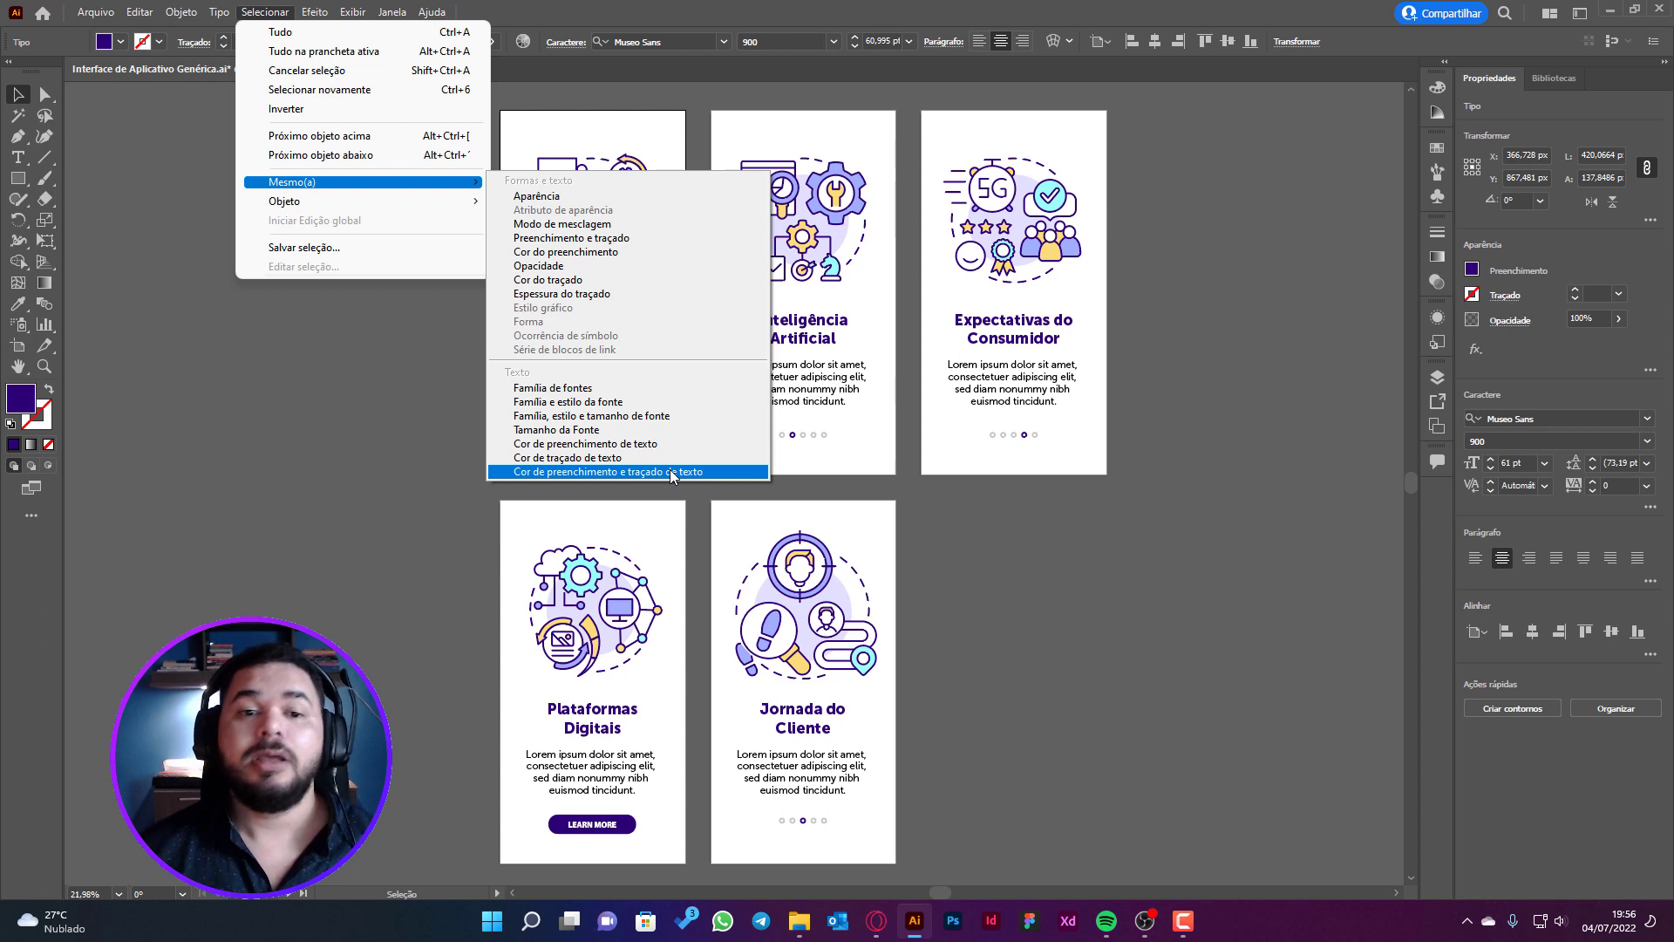
Select all Museo Sans text via Mesmo(a) > Família de fonte, undo a stray move, and show the font list
{"action": "left_click", "coordinate": [591, 388]}
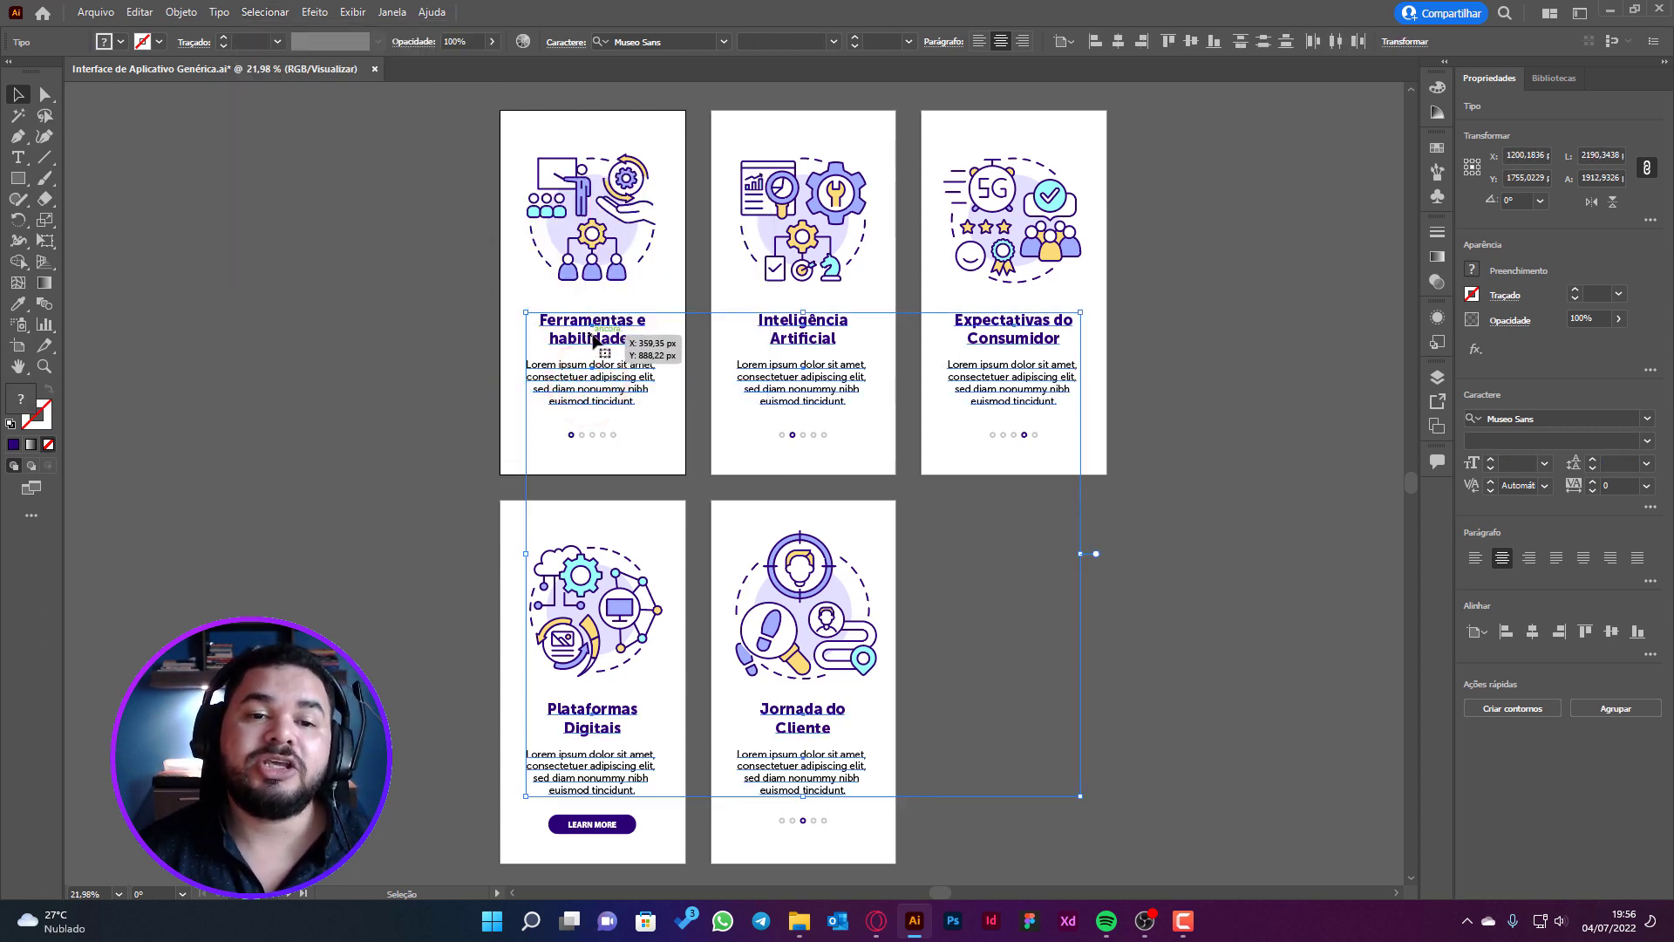
{"action": "mouse_move", "coordinate": [592, 334]}
{"action": "left_mouse_down"}
{"action": "mouse_move", "coordinate": [665, 367]}
{"action": "mouse_move", "coordinate": [1109, 298]}
{"action": "left_mouse_up"}
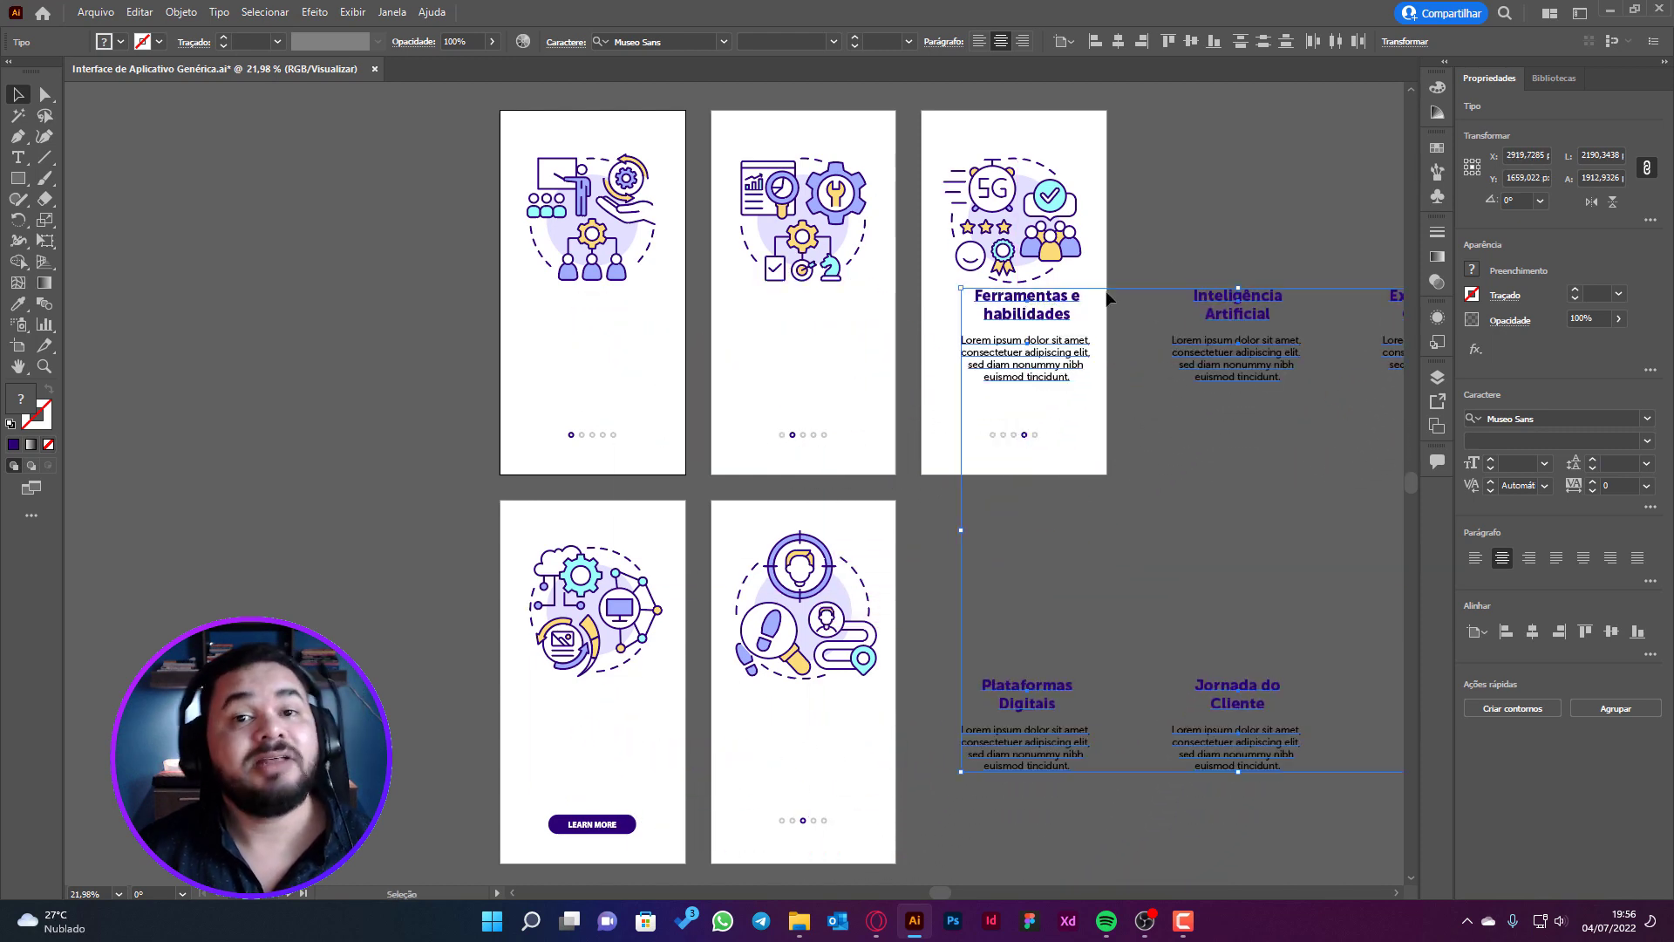
{"action": "key", "text": "ctrl+z"}
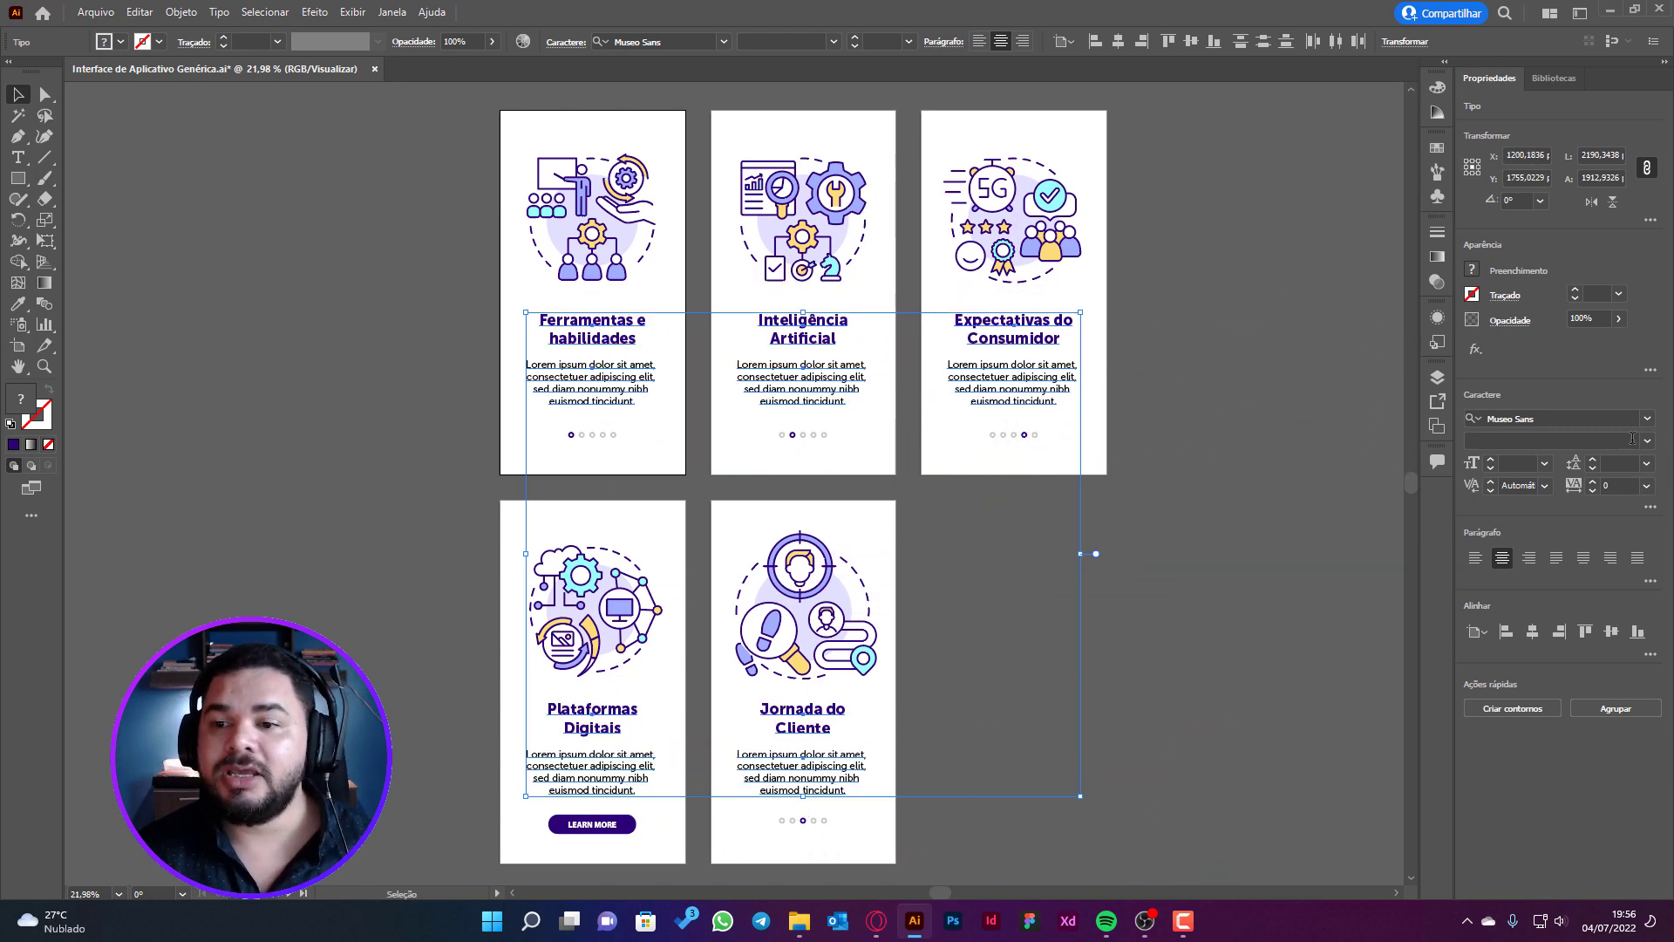
{"action": "left_click", "coordinate": [1646, 419]}
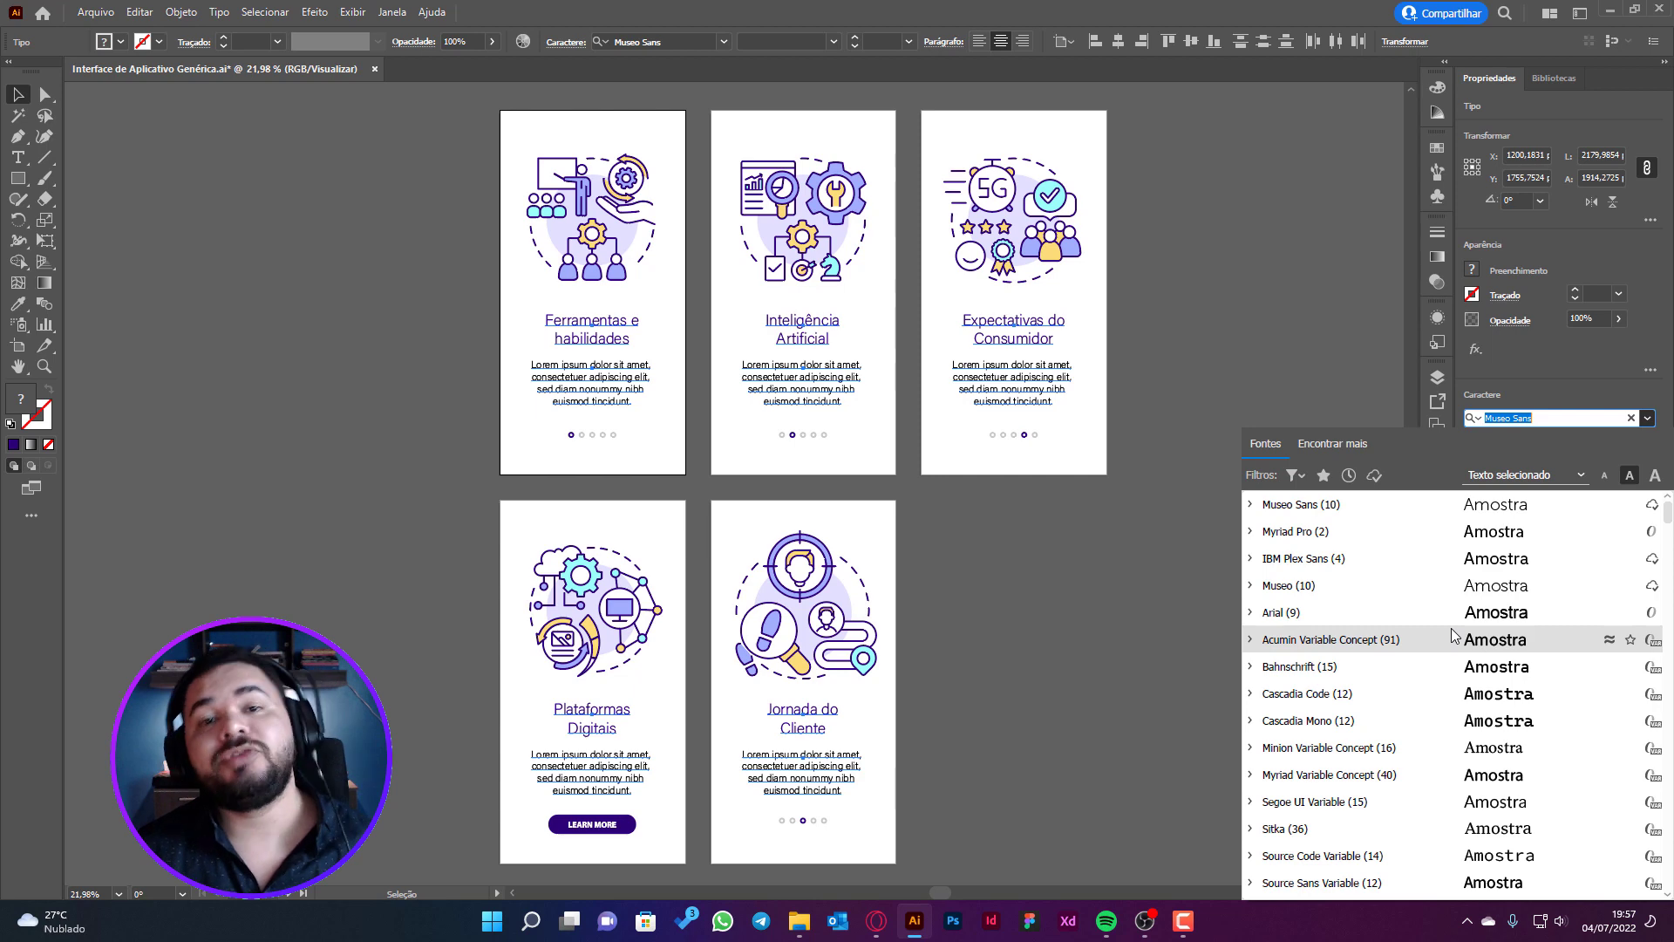
Close the font list unchanged and reselect the 'Ferramentas e habilidades' title
{"action": "left_click", "coordinate": [1134, 542]}
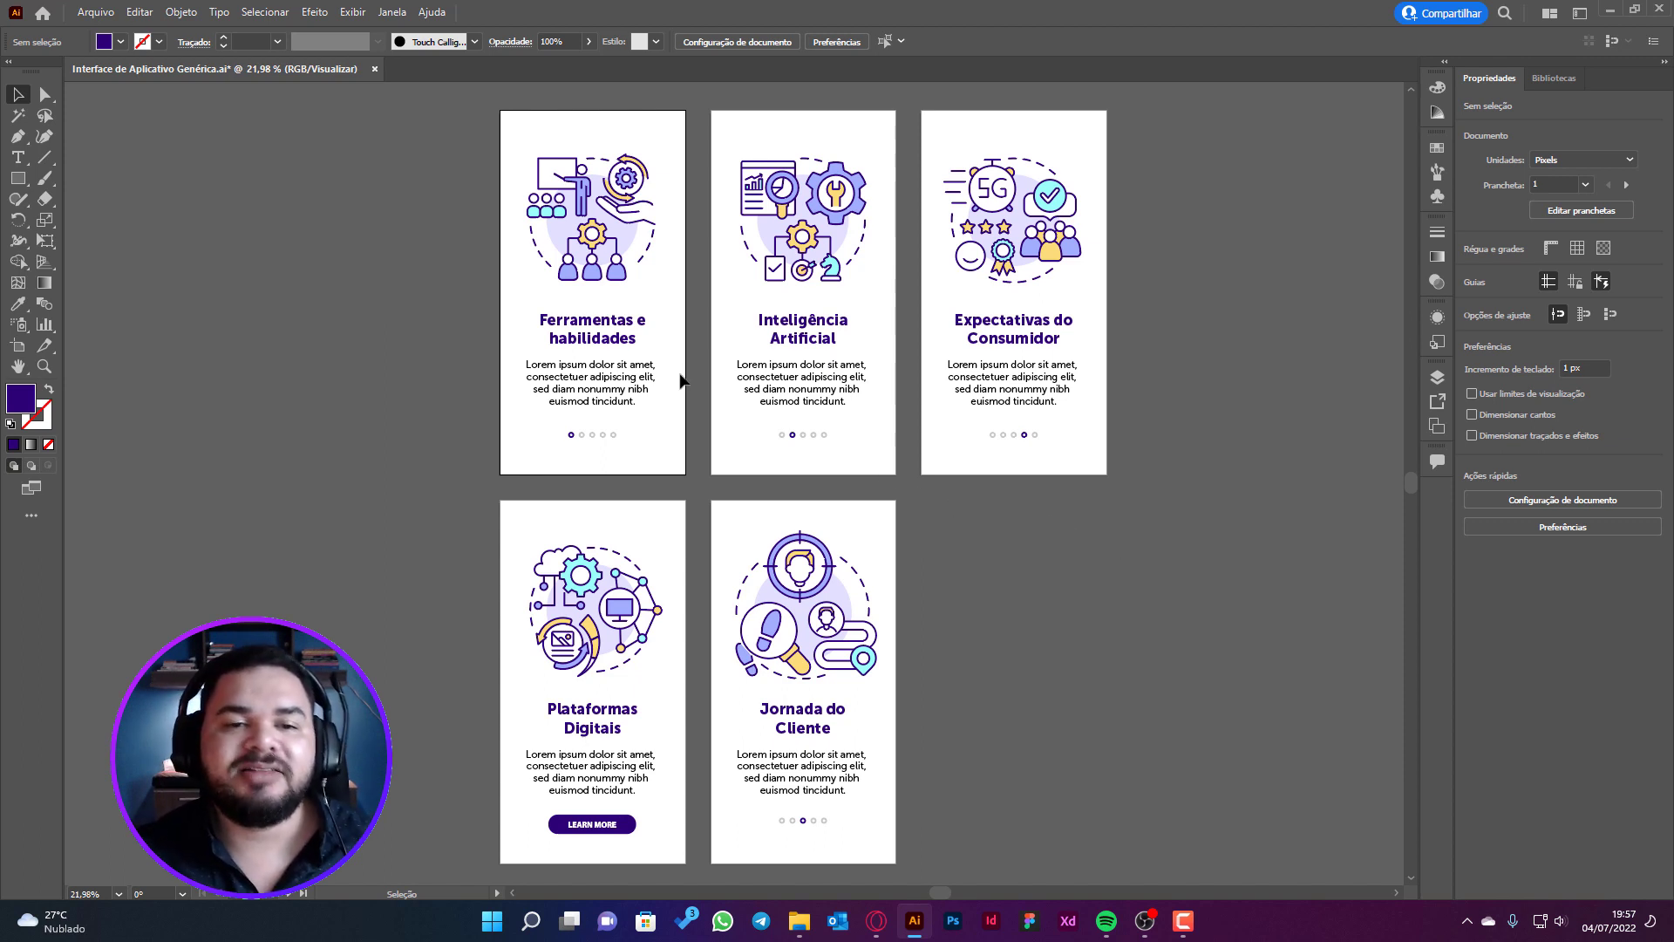
{"action": "left_click", "coordinate": [610, 339]}
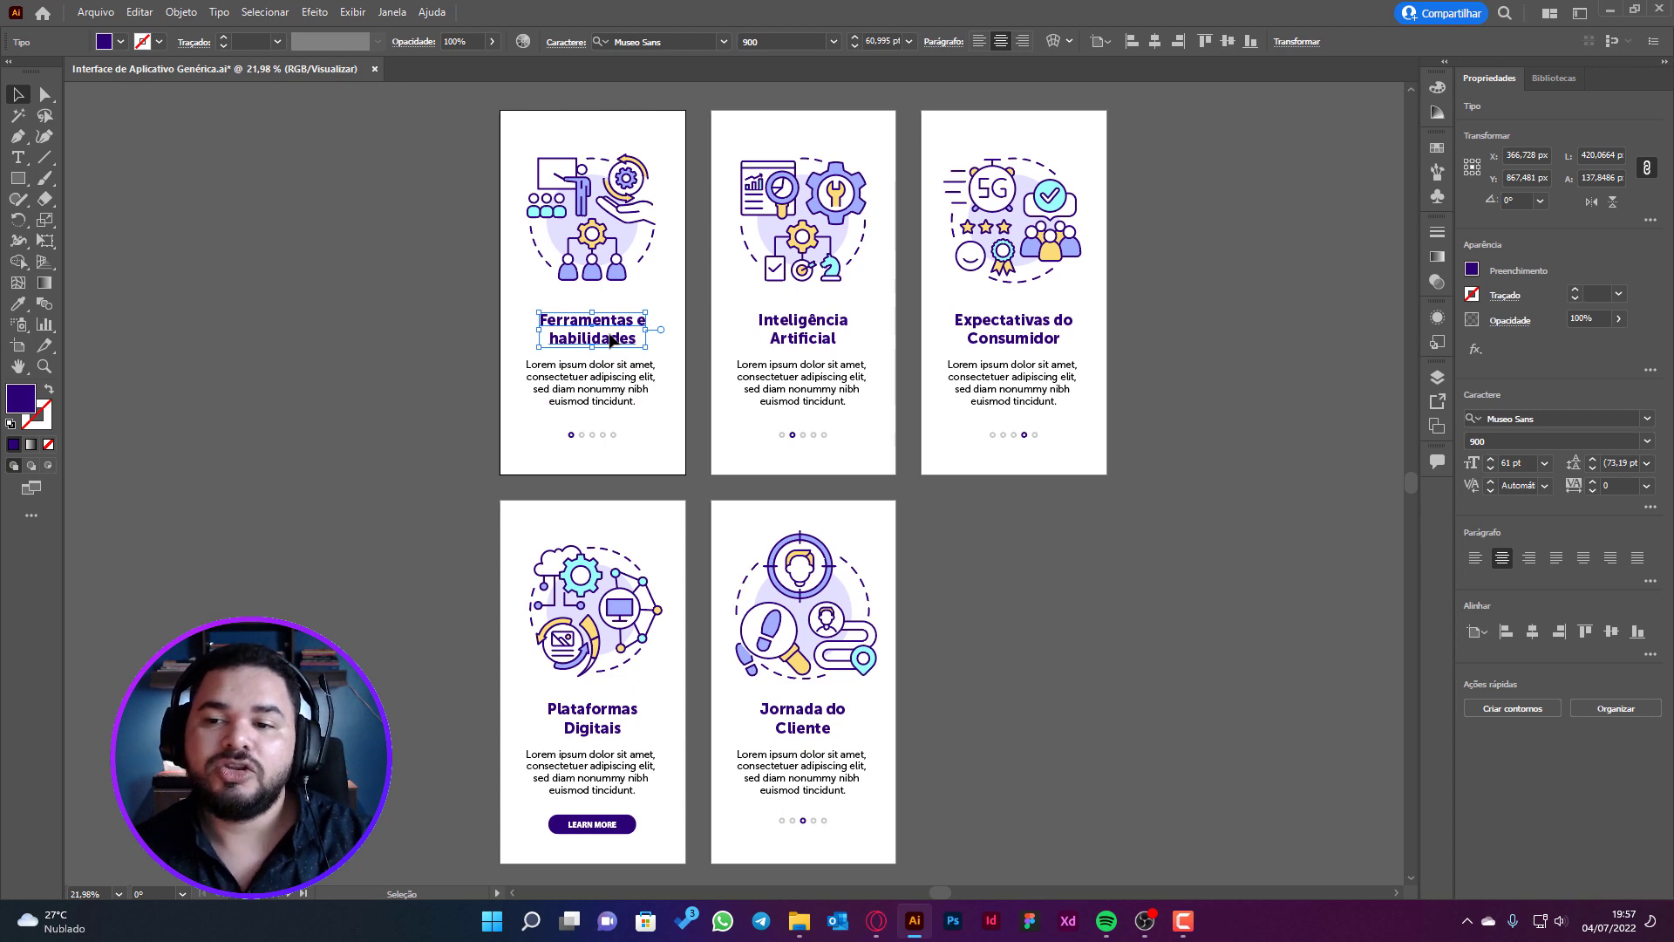
From the 'Inteligência Artificial' title, select all titles via Mesmo(a) > Família e estilo da fonte
{"action": "left_click", "coordinate": [819, 343]}
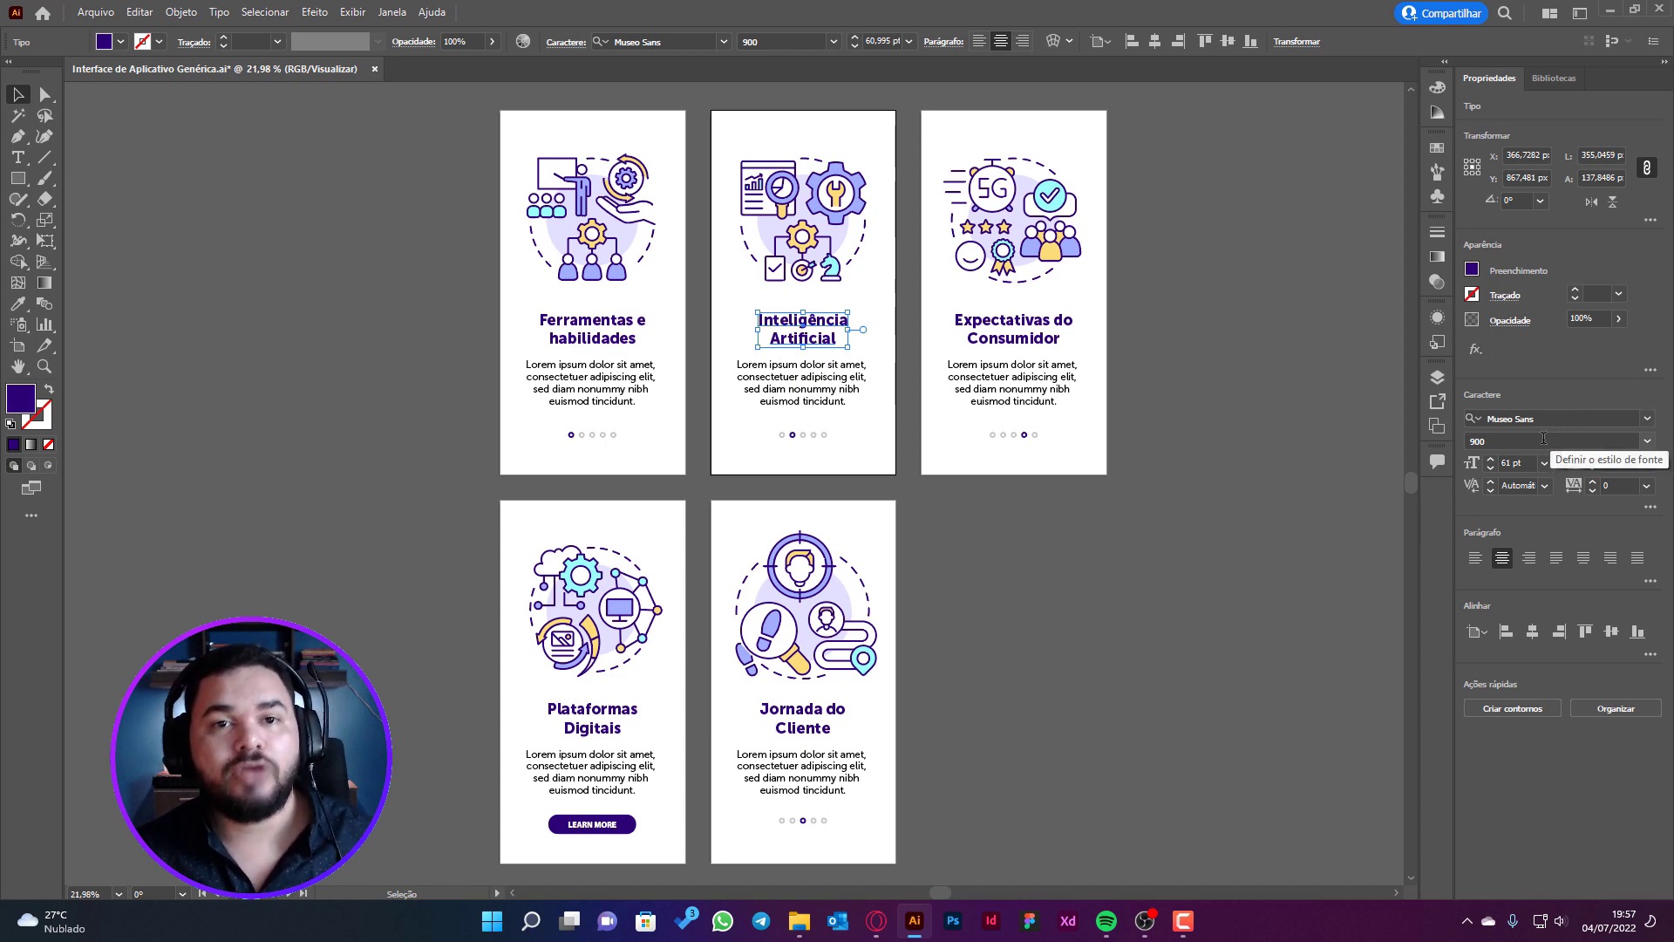
{"action": "left_click", "coordinate": [271, 14]}
{"action": "left_click", "coordinate": [288, 182]}
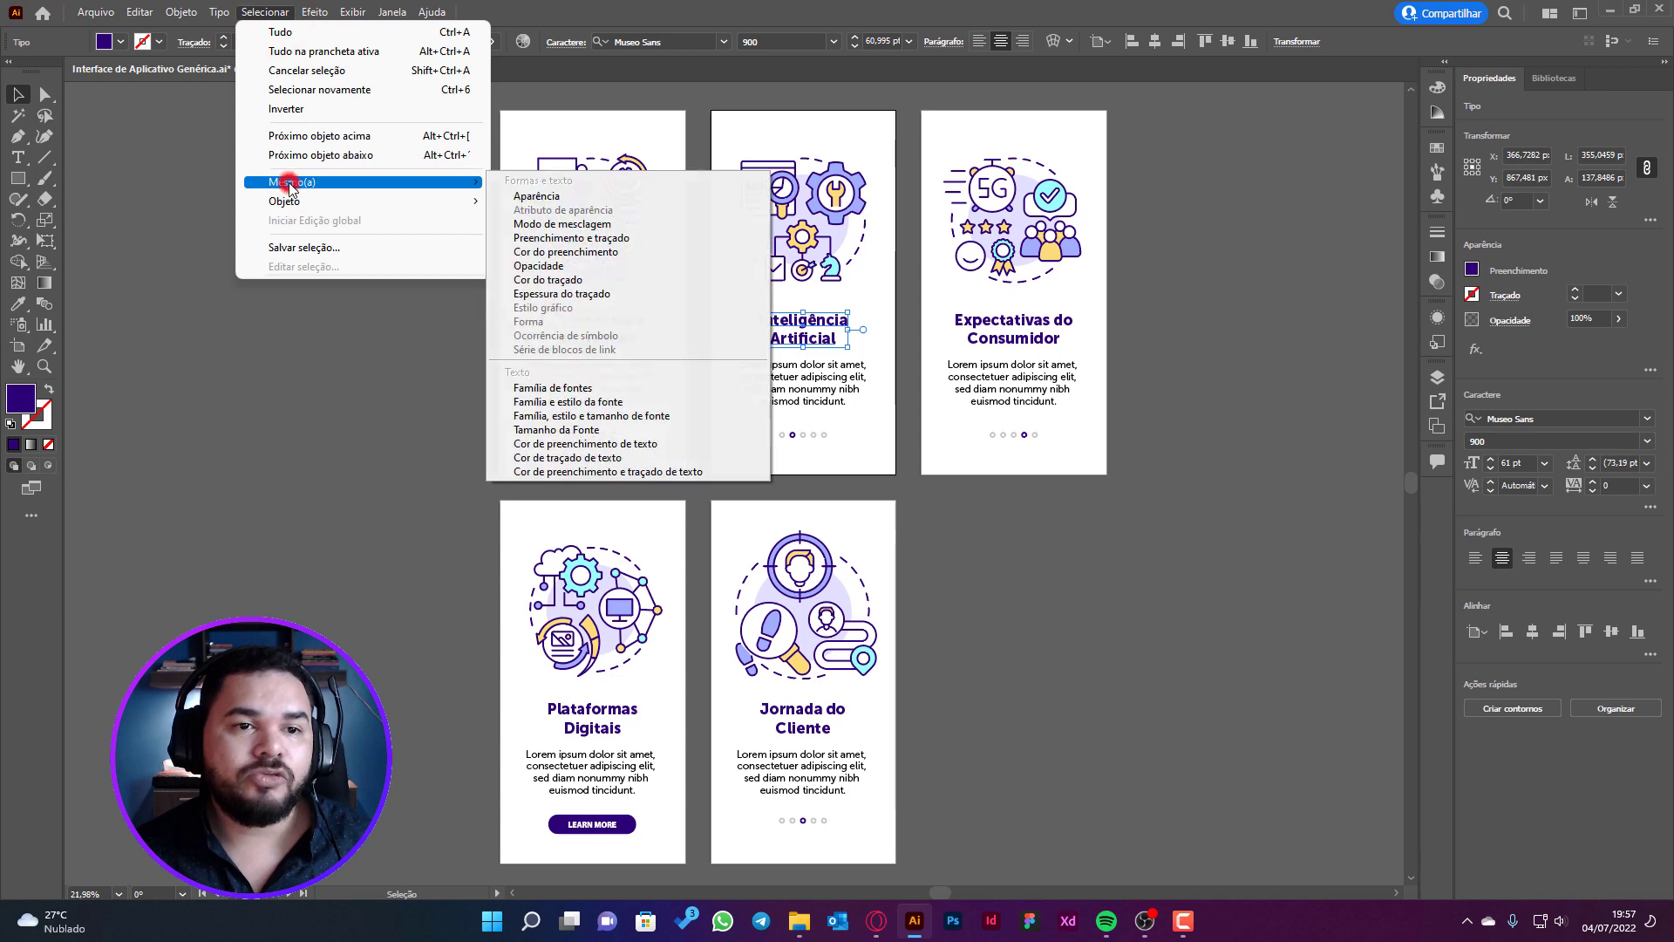
{"action": "left_click", "coordinate": [593, 405]}
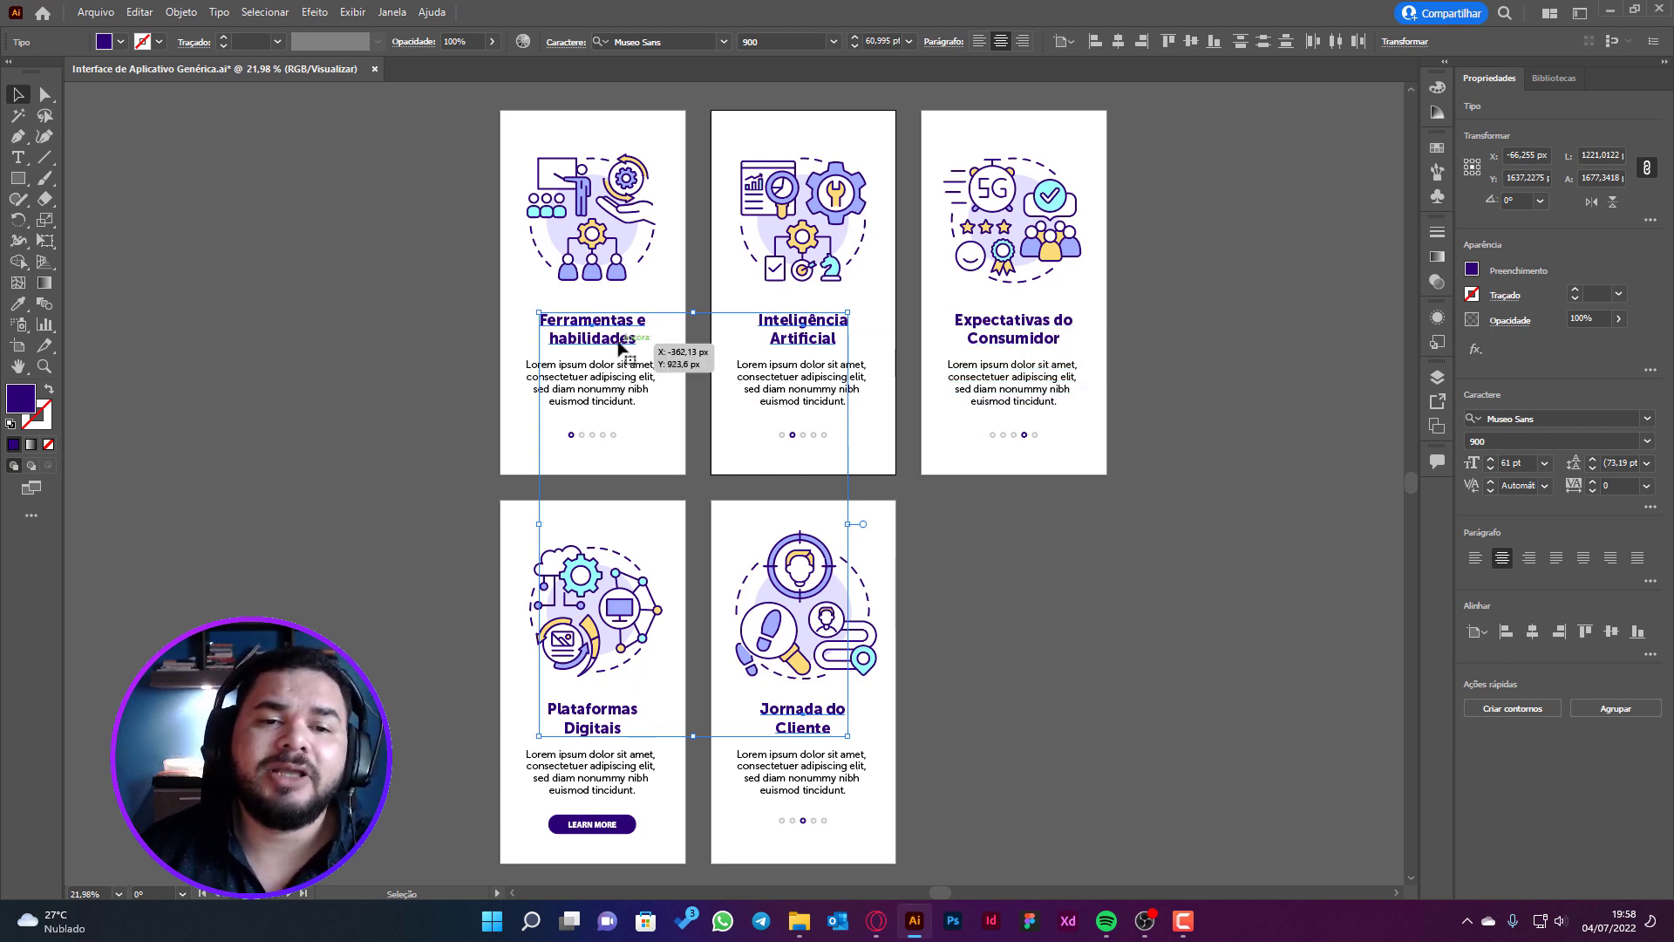
Undo a stray move of the titles and give them a red E80A3A fill
{"action": "left_click_drag", "start_coordinate": [617, 338], "coordinate": [339, 232]}
{"action": "key", "text": "ctrl+z"}
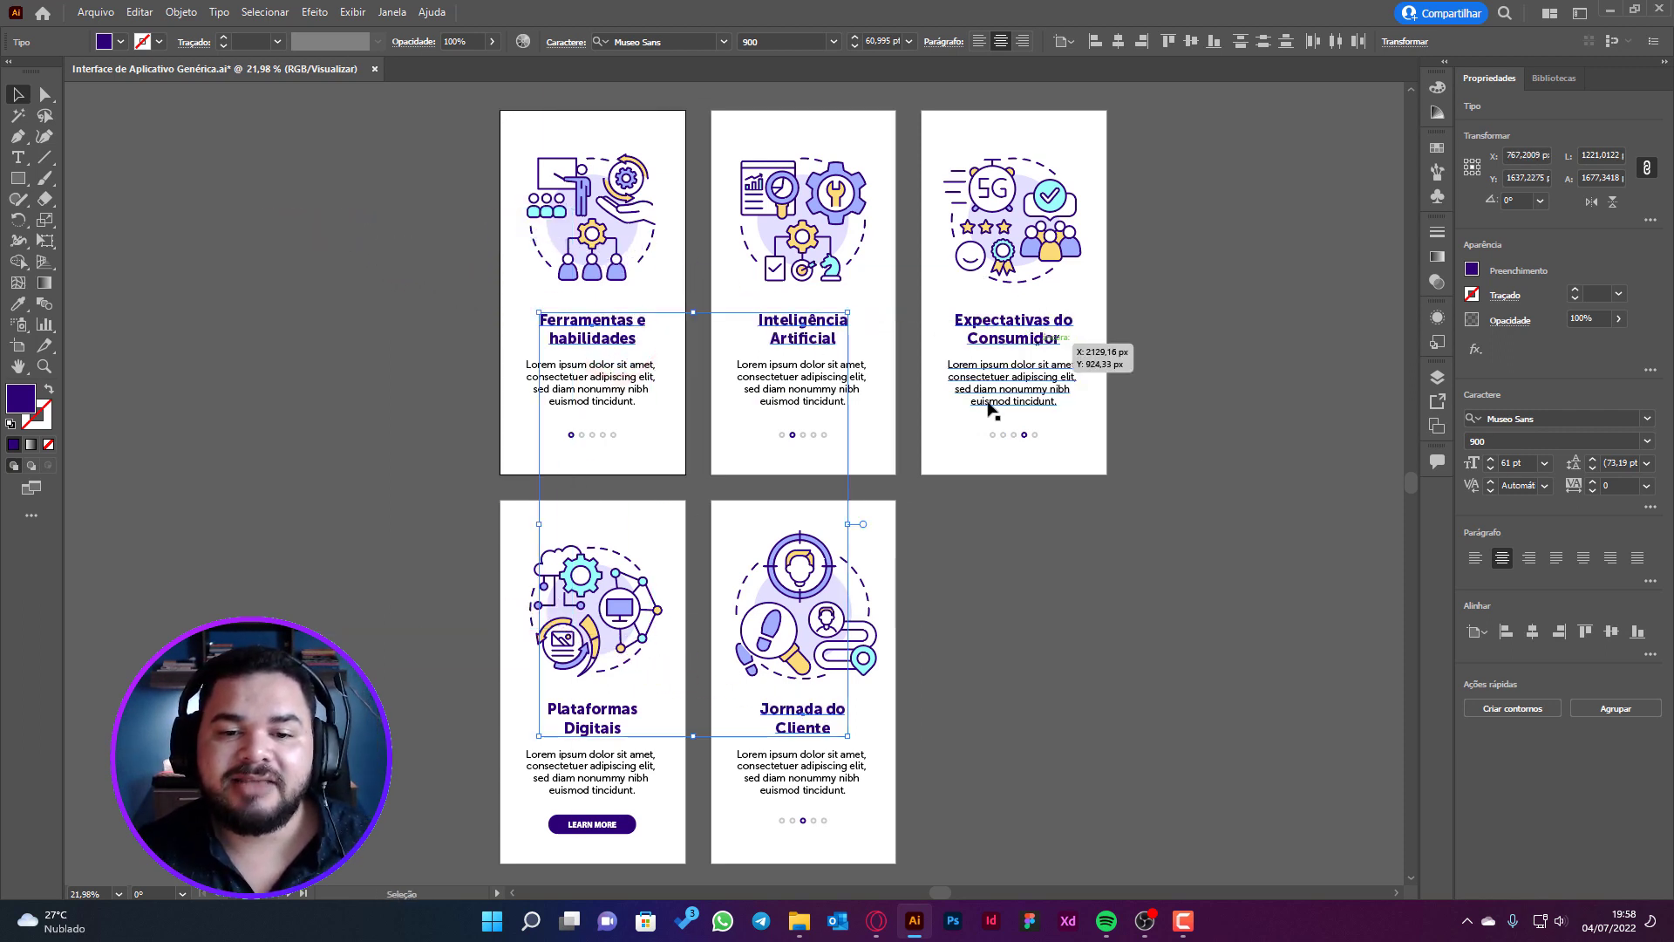
{"action": "left_click", "coordinate": [1471, 270]}
{"action": "double_click", "coordinate": [21, 397]}
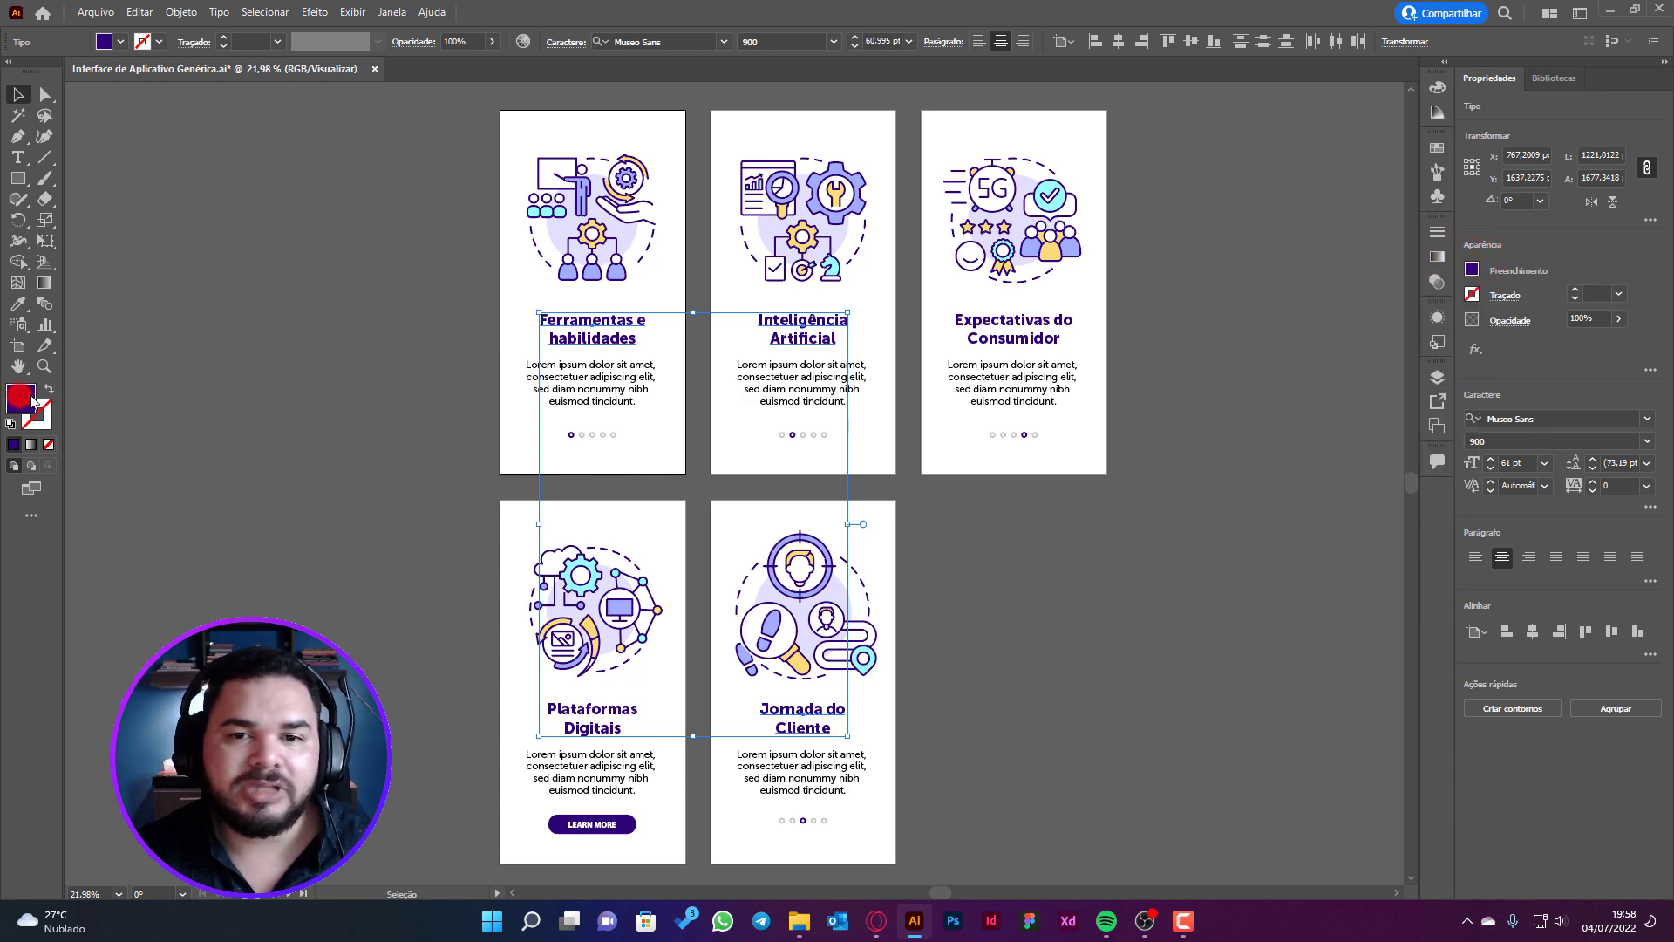
{"action": "left_click_drag", "start_coordinate": [857, 403], "coordinate": [861, 359]}
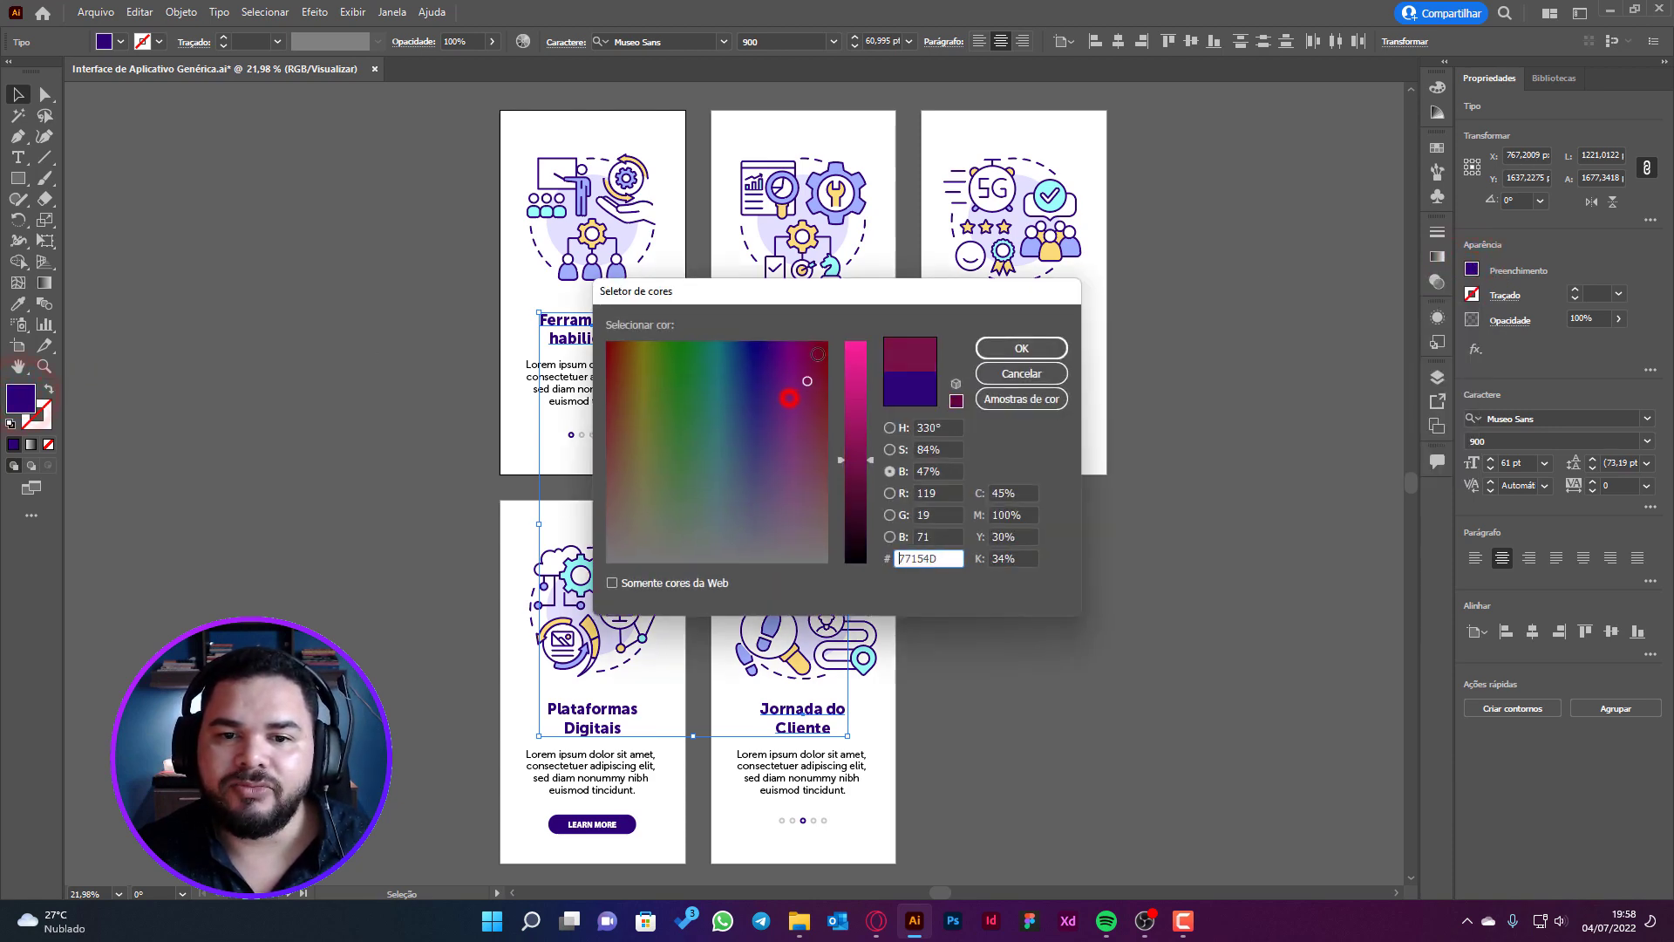
{"action": "left_click", "coordinate": [1021, 348]}
Deselect and undo the red fill, returning the titles to purple
{"action": "left_click", "coordinate": [1278, 394]}
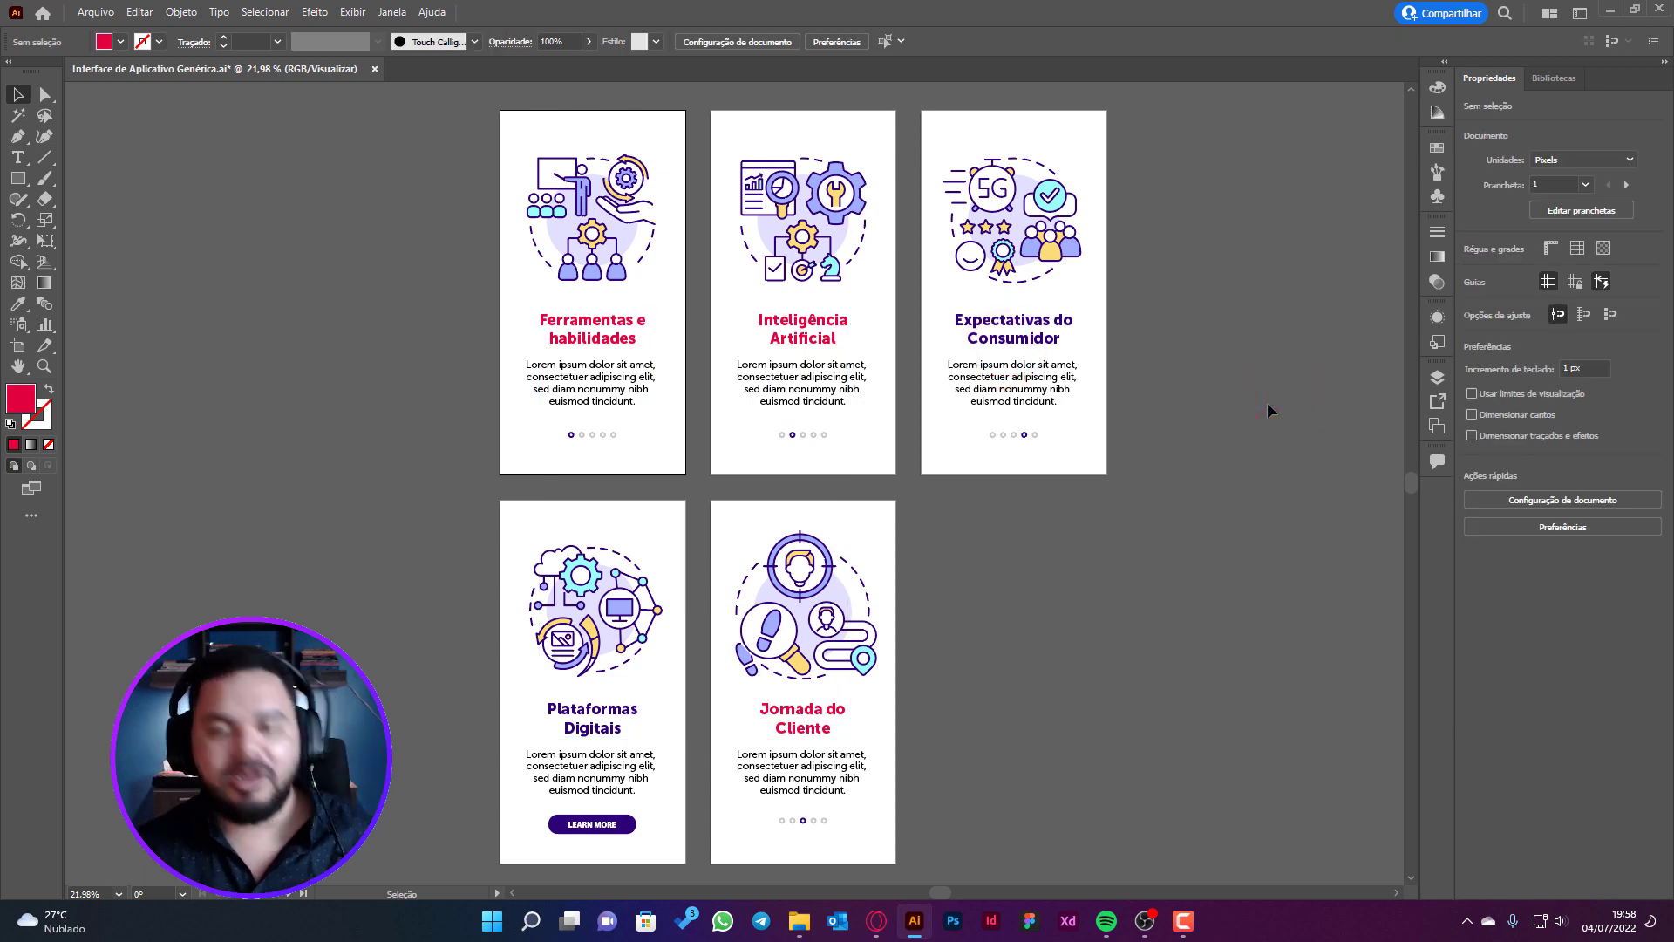
{"action": "key", "text": "ctrl+z"}
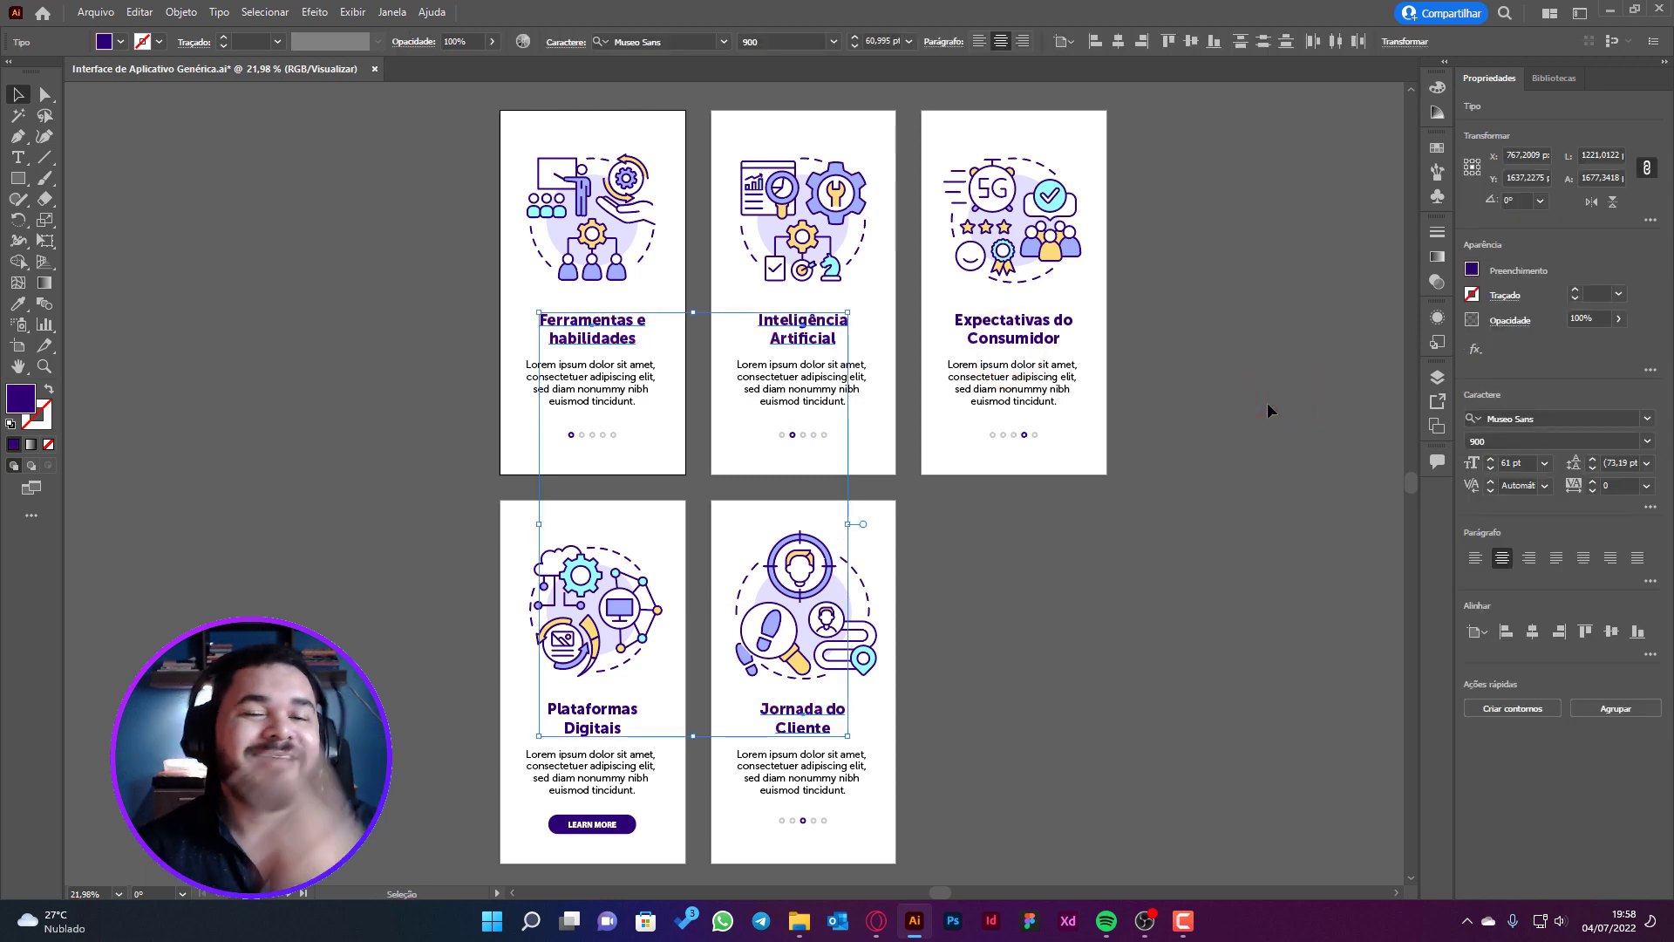
{"action": "left_click", "coordinate": [1268, 386]}
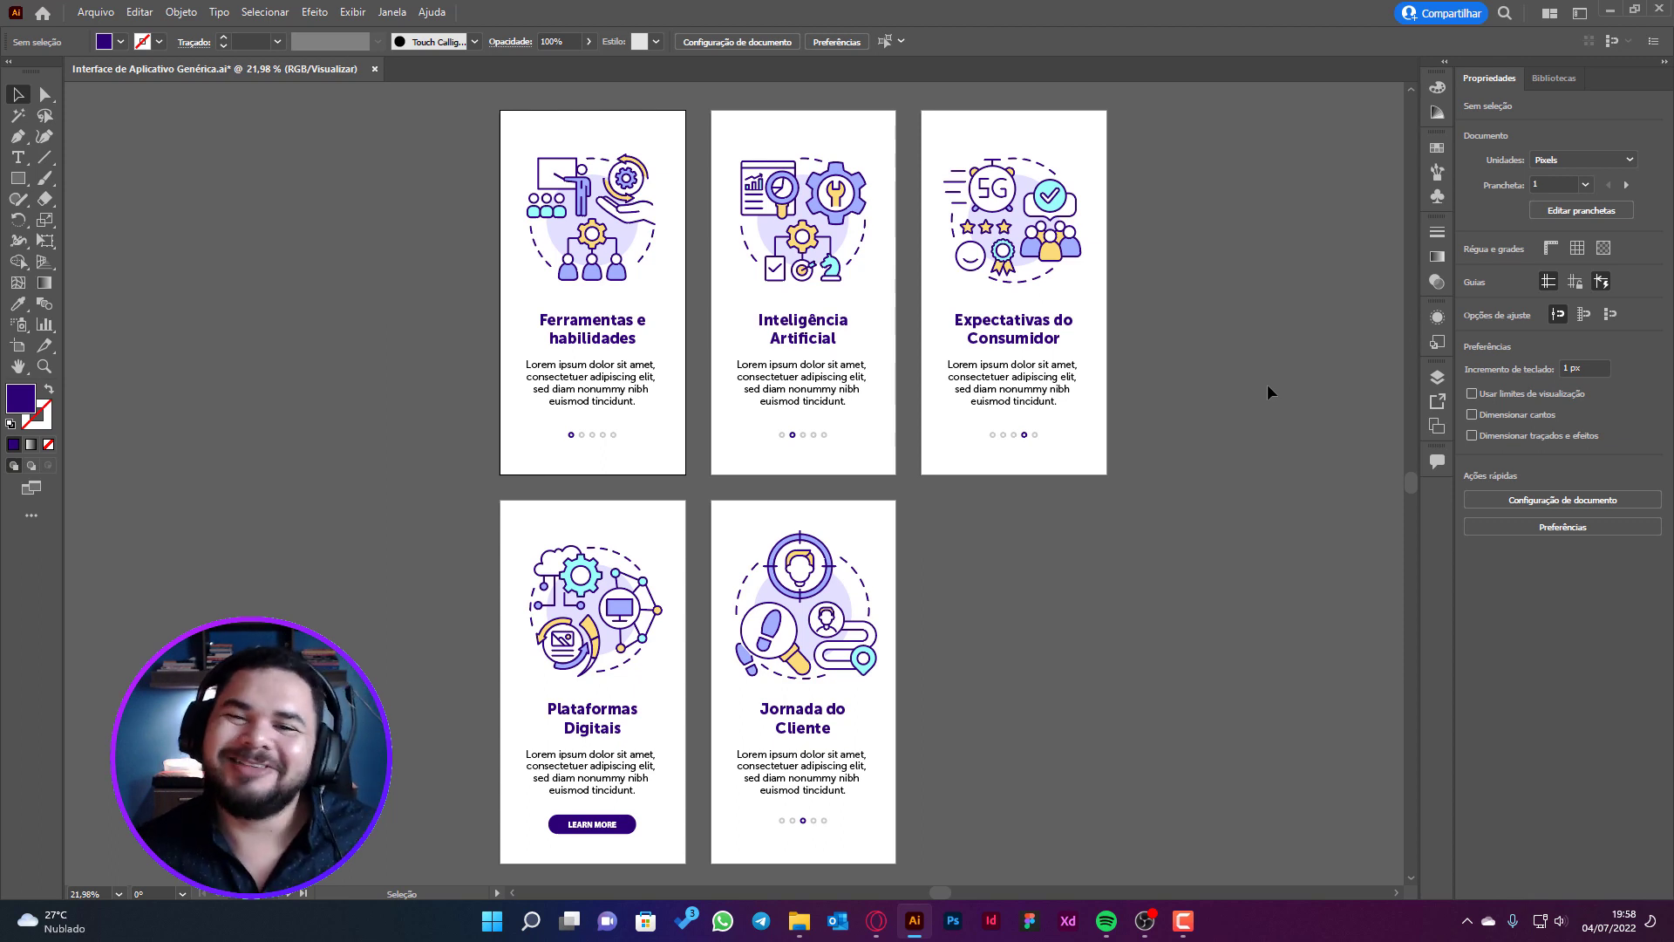
{"action": "left_click", "coordinate": [1049, 344]}
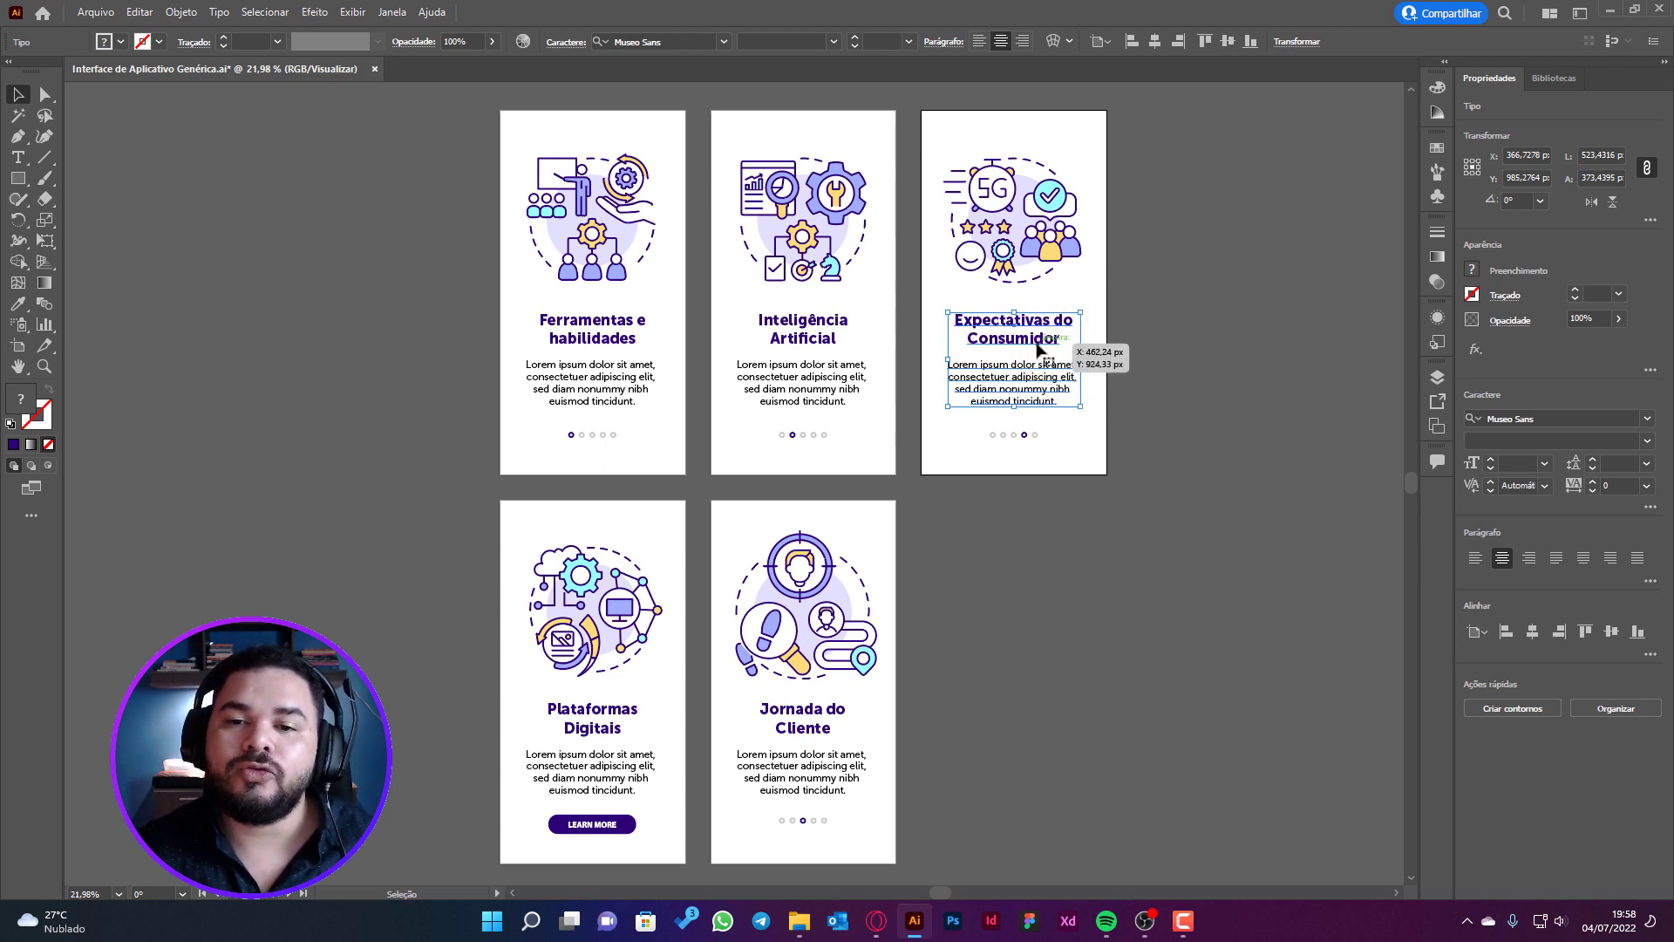
{"action": "double_click", "coordinate": [1036, 351]}
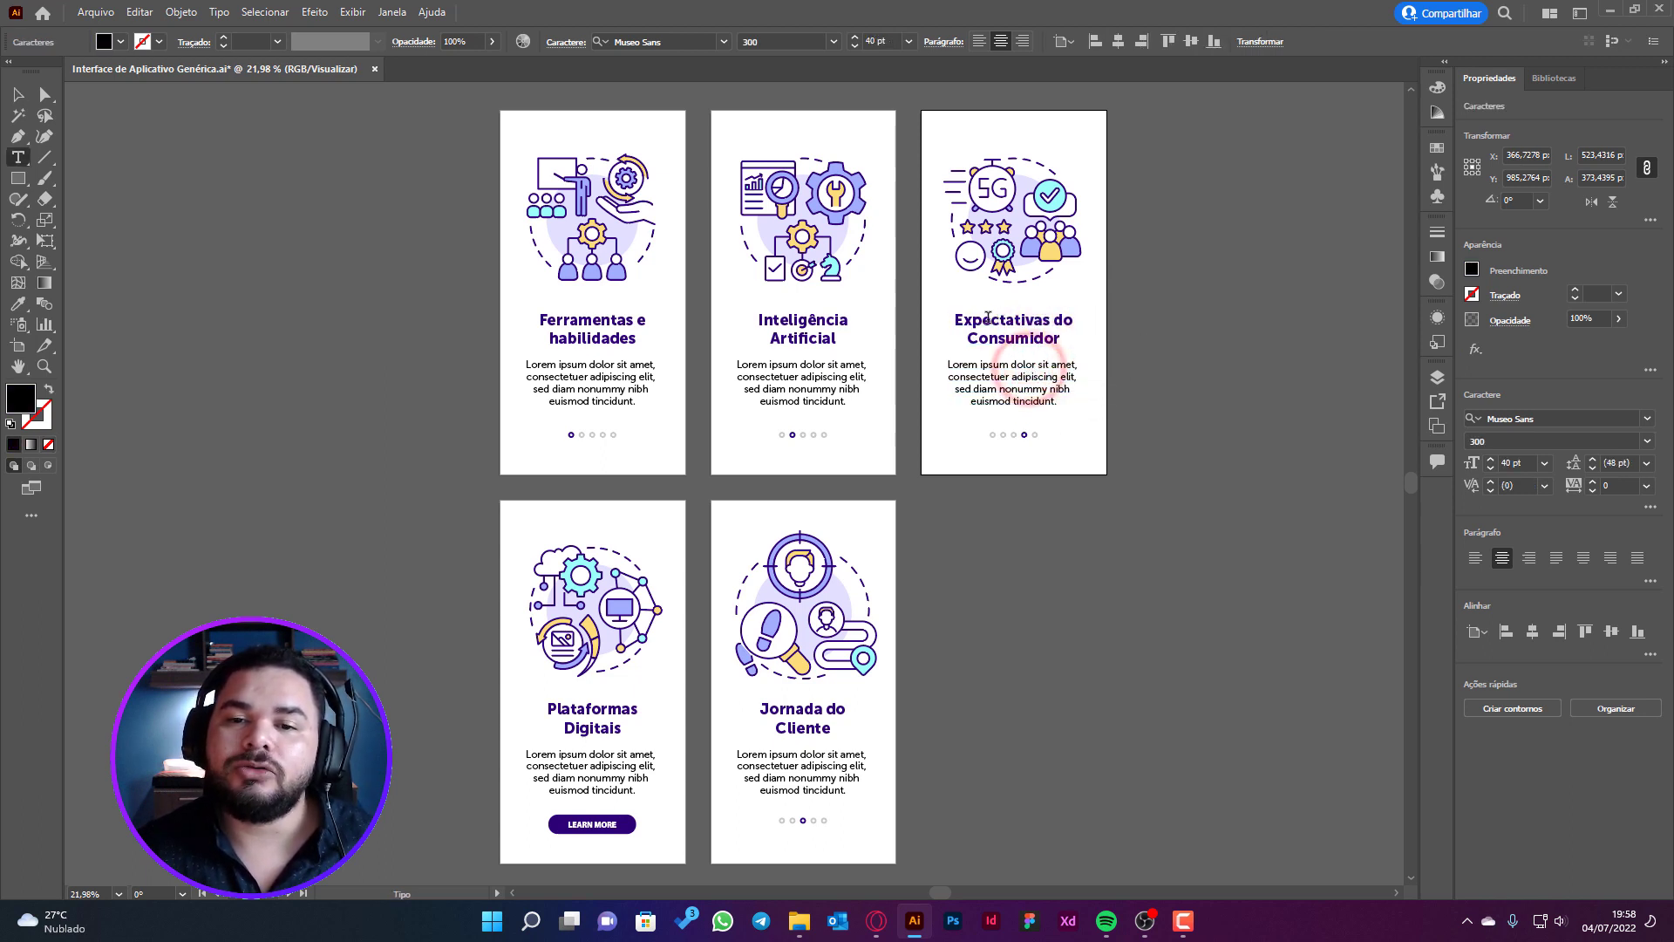
{"action": "left_click_drag", "start_coordinate": [988, 319], "coordinate": [1046, 323]}
{"action": "left_click", "coordinate": [994, 355]}
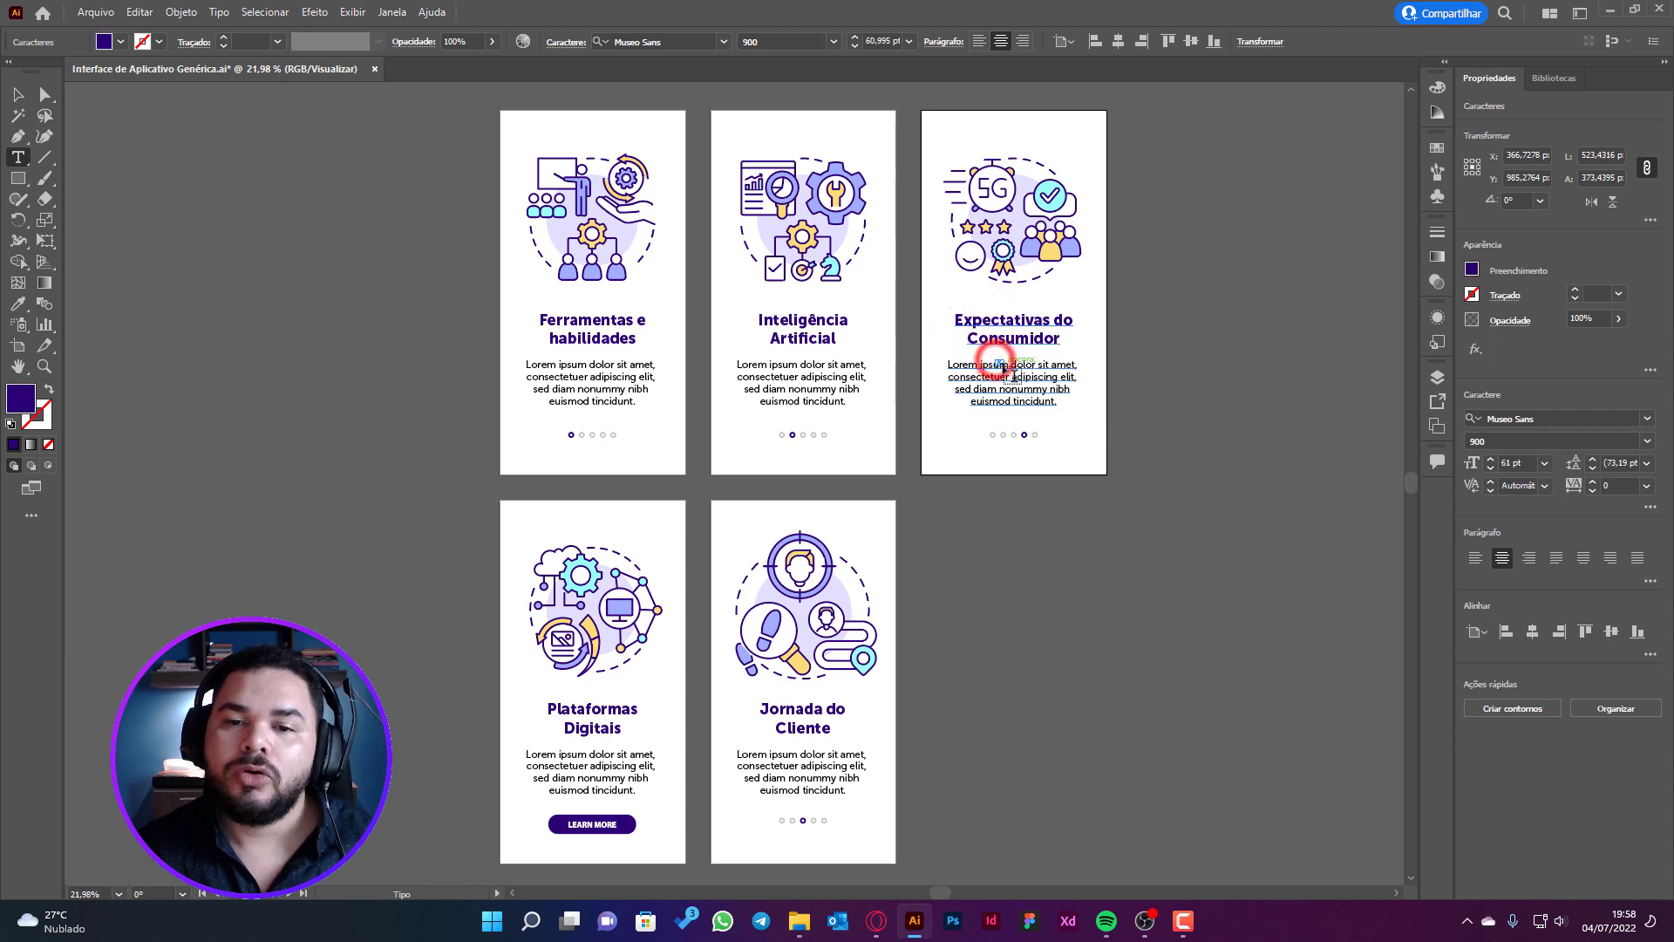
{"action": "key", "text": "ctrl+a"}
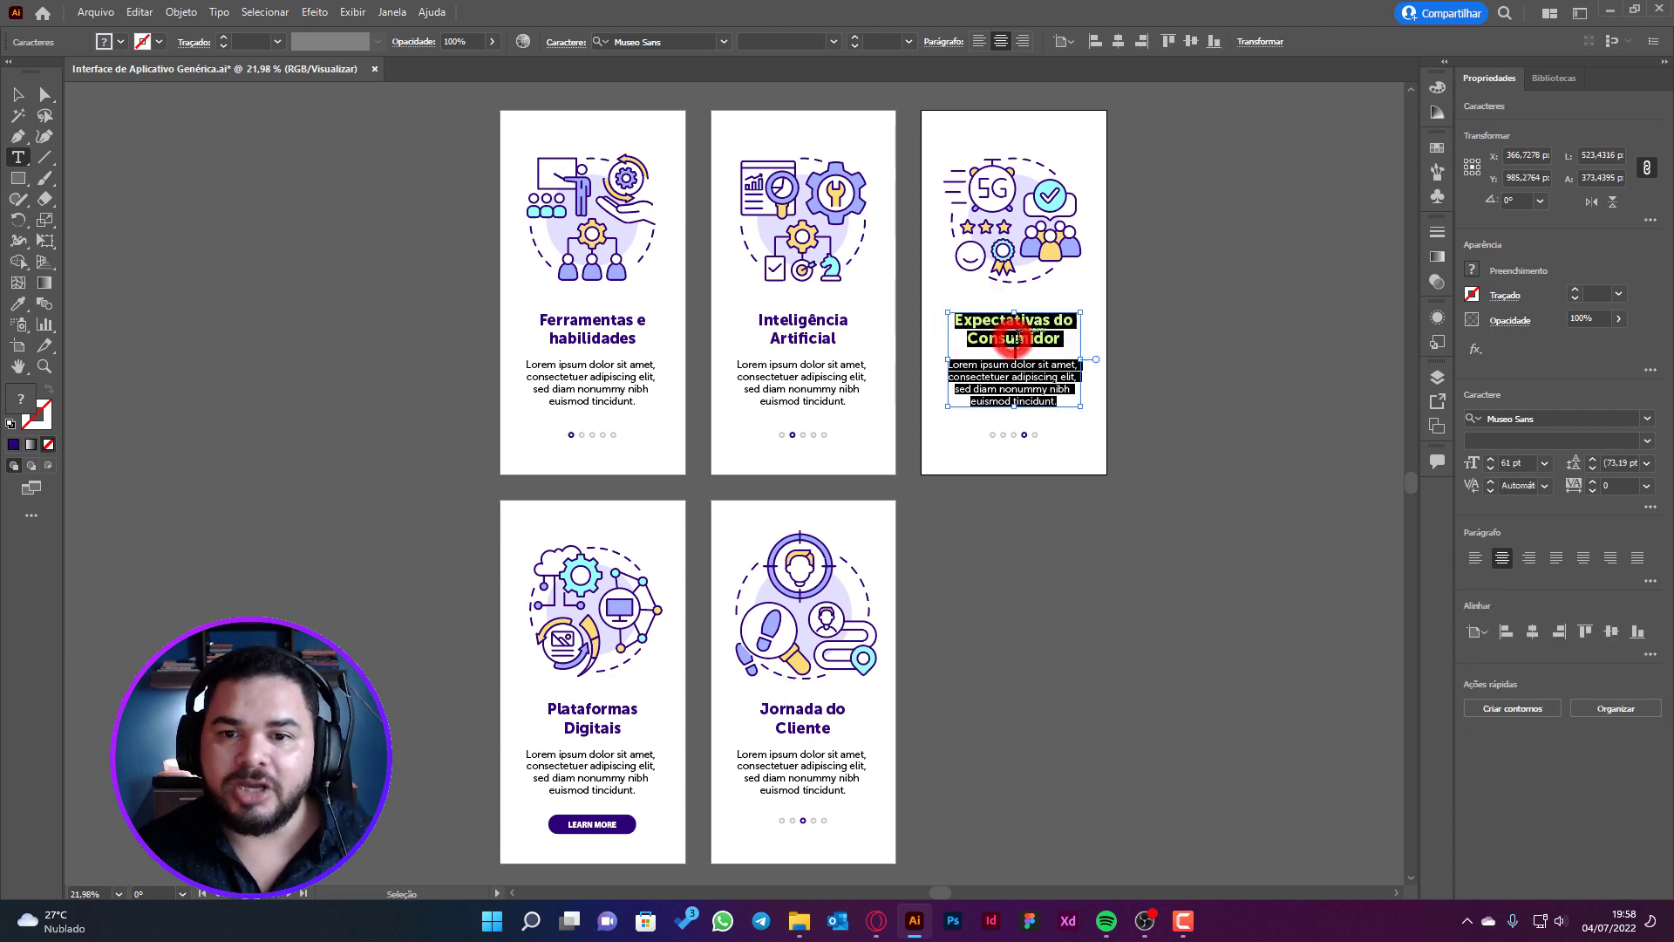
{"action": "left_click", "coordinate": [1013, 338]}
{"action": "key", "text": "ctrl+a"}
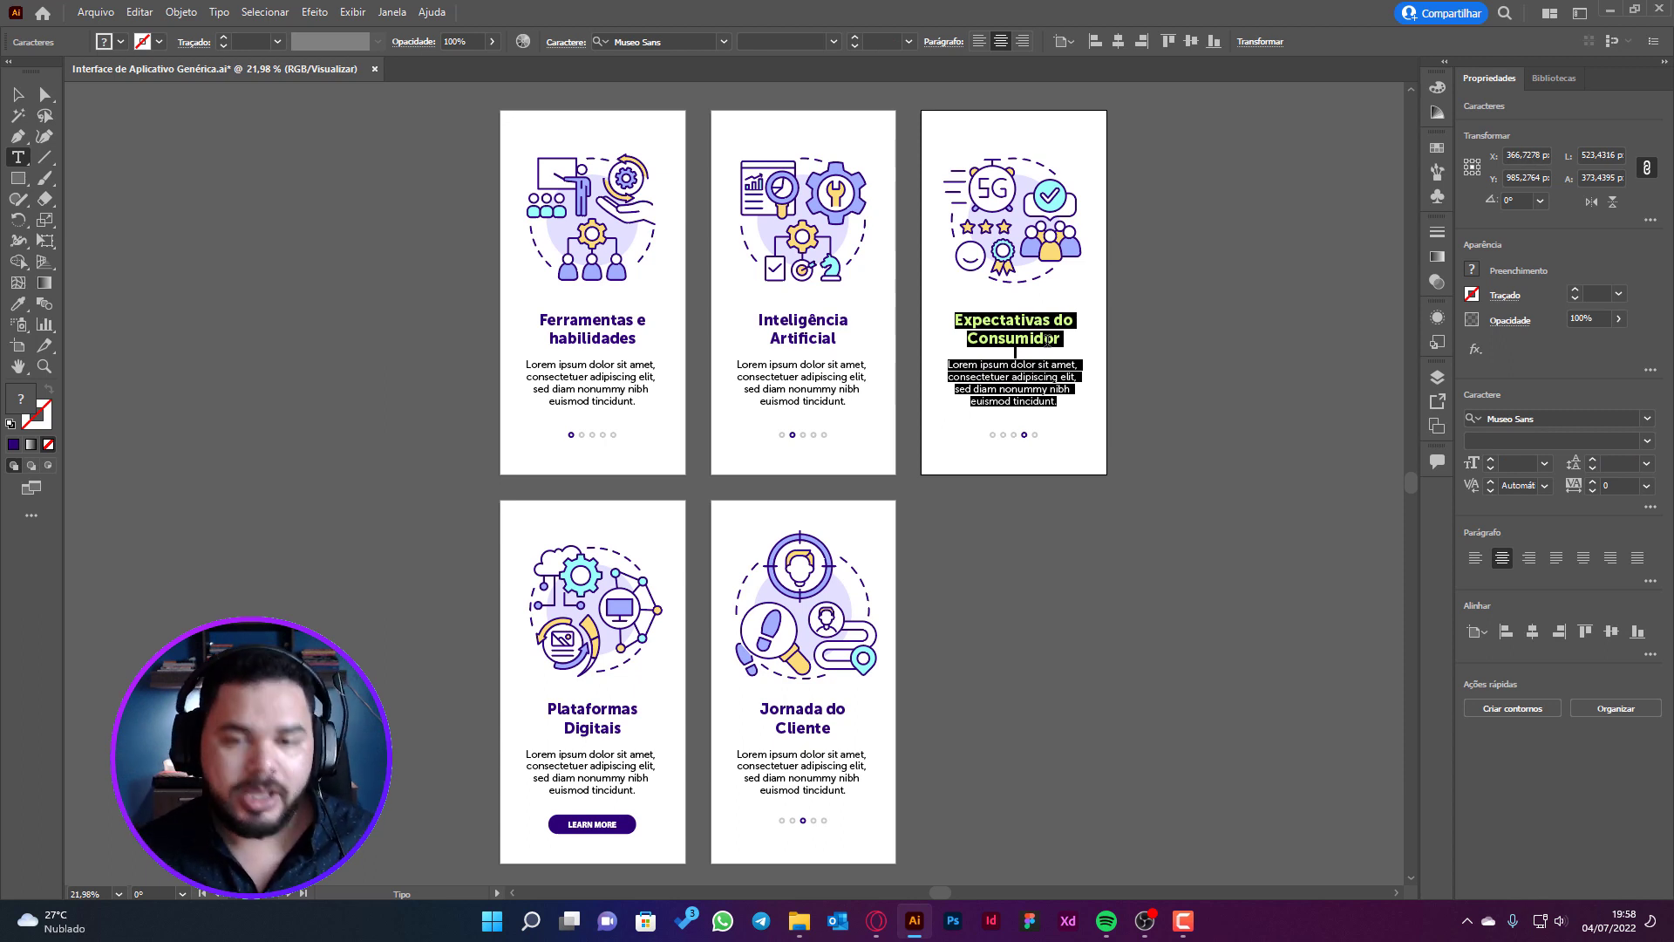
{"action": "key", "text": "Escape"}
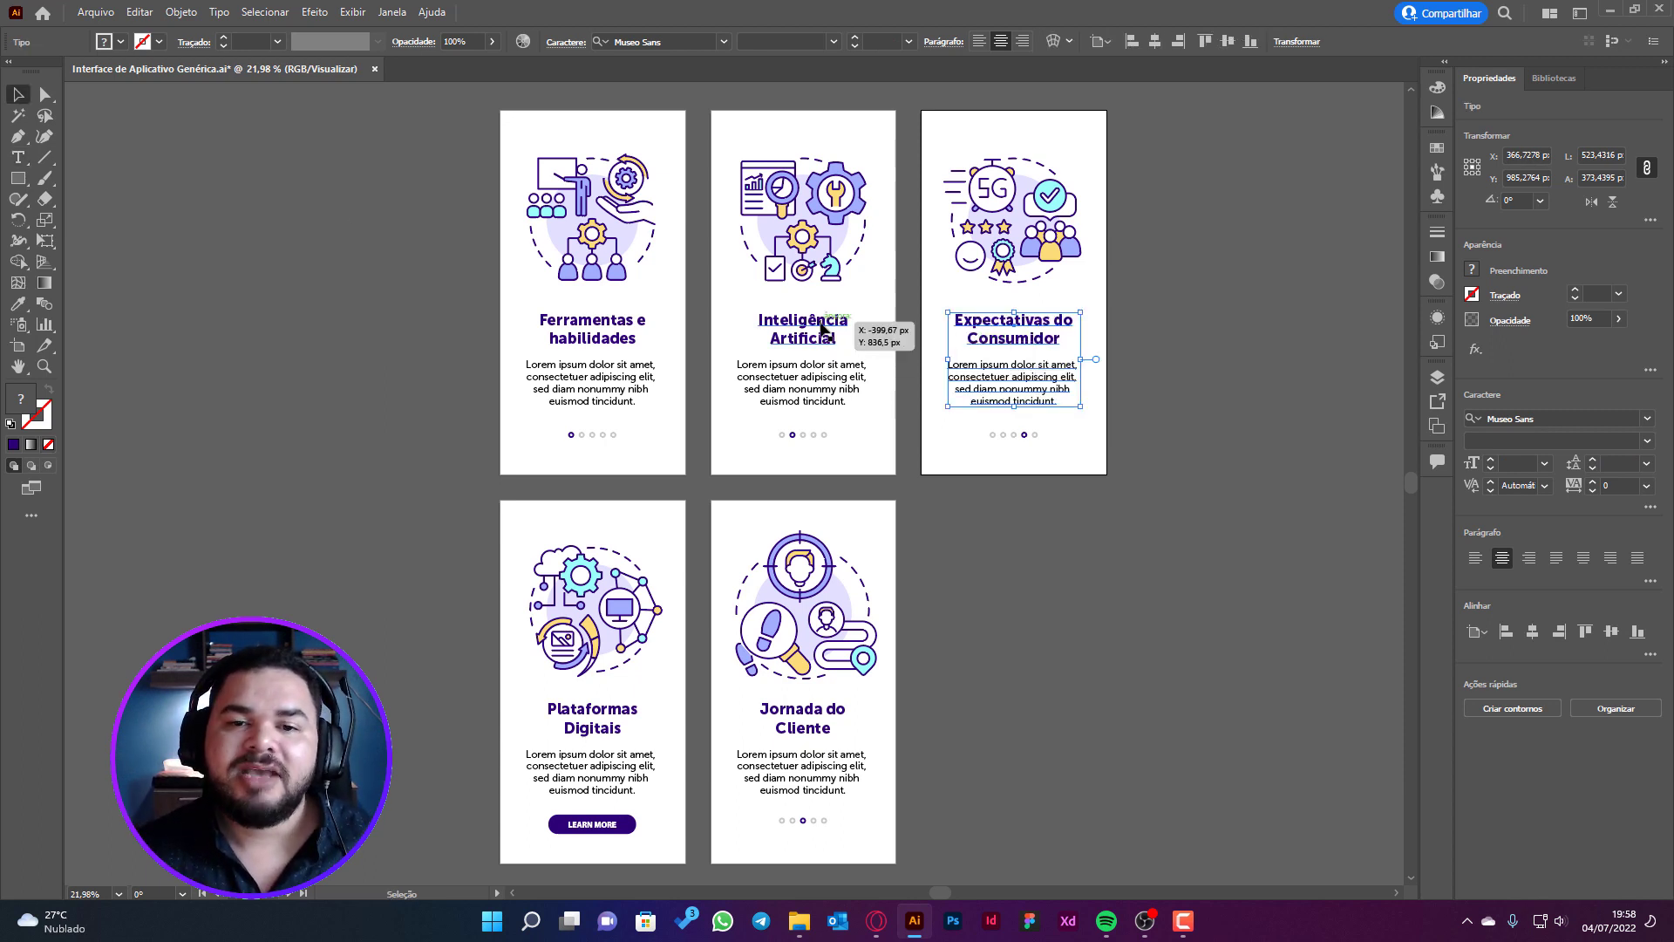
{"action": "left_click", "coordinate": [803, 347]}
{"action": "left_click", "coordinate": [617, 338]}
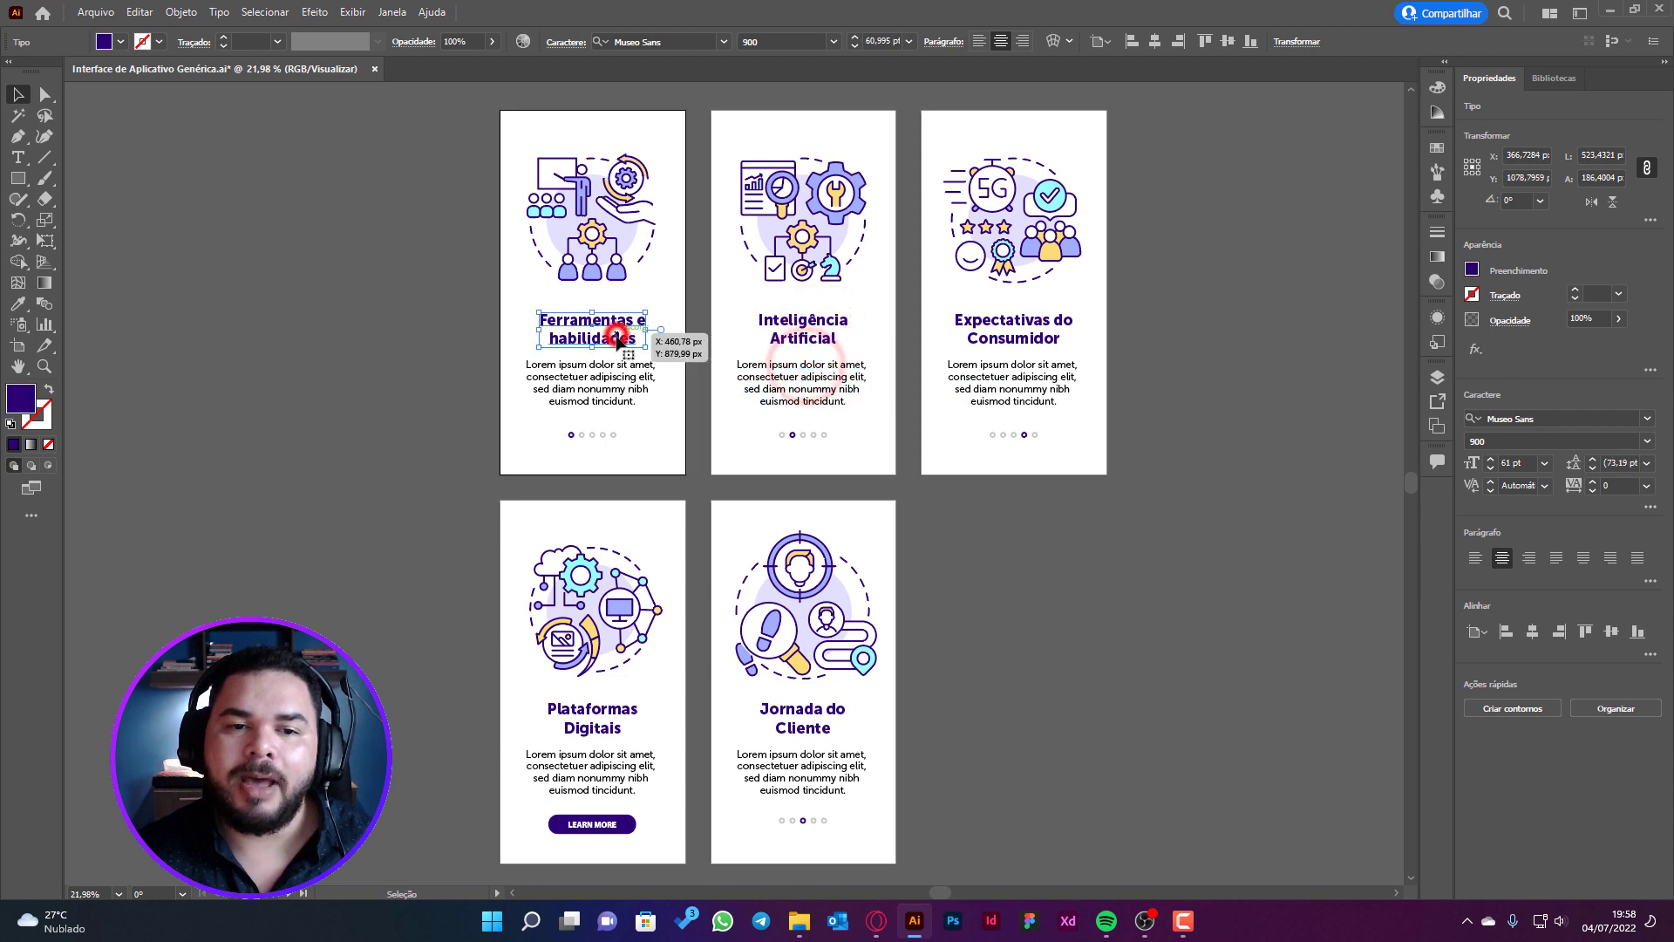
{"action": "left_click", "coordinate": [817, 729]}
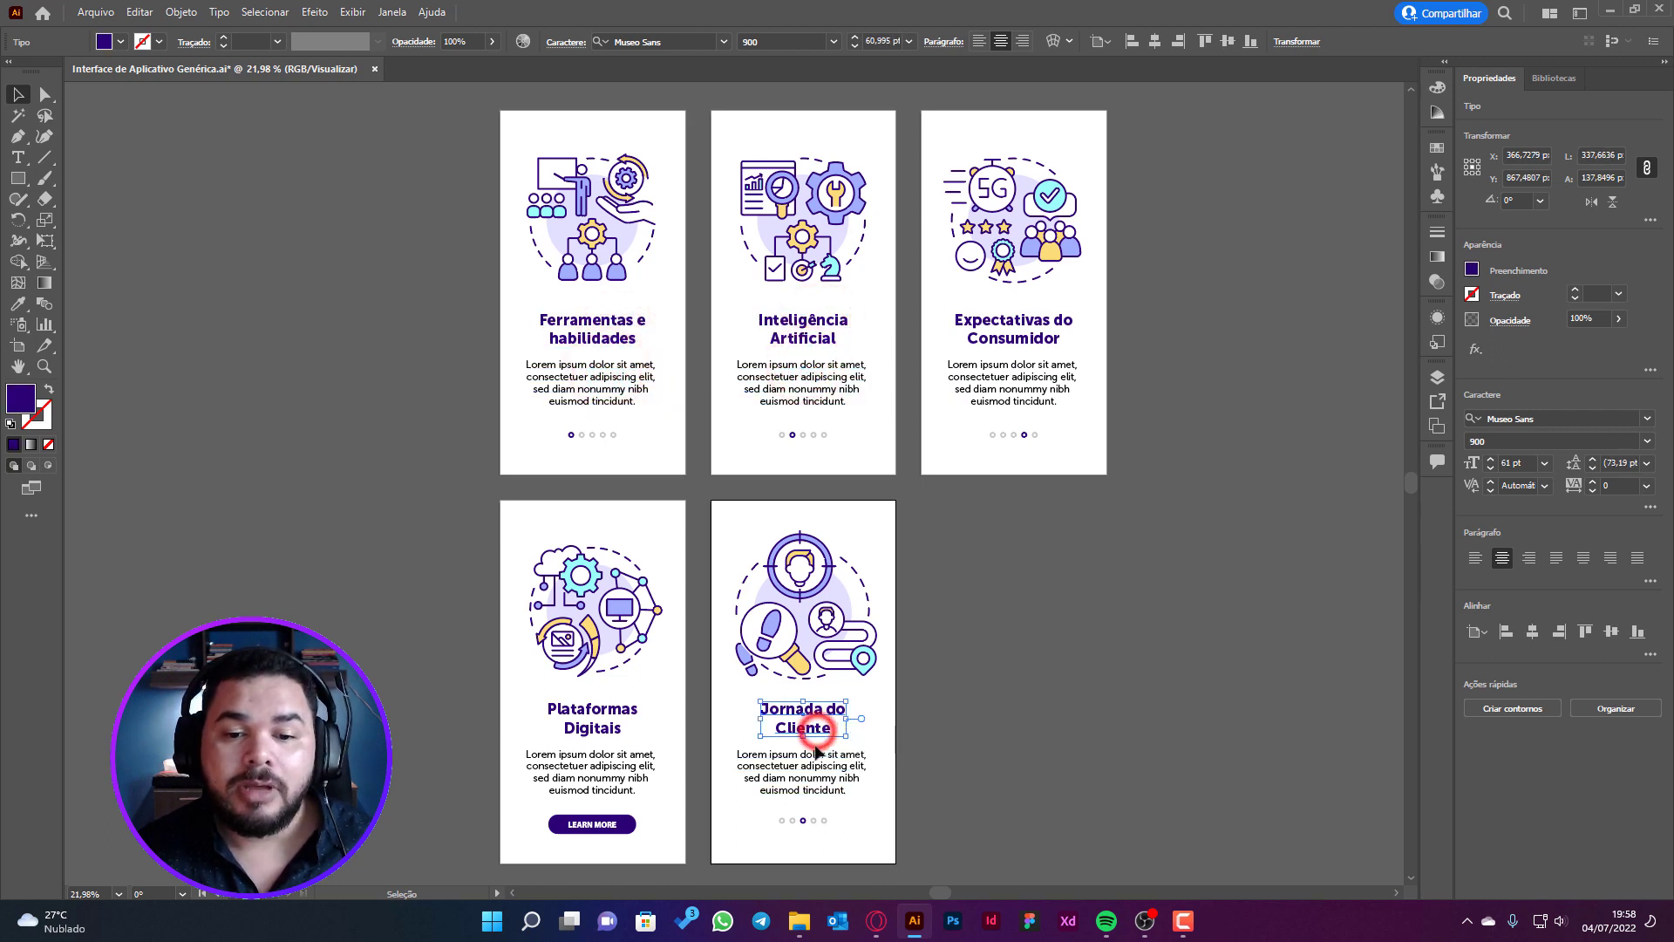
{"action": "left_click", "coordinate": [592, 772]}
{"action": "left_click", "coordinate": [571, 722], "text": "shift"}
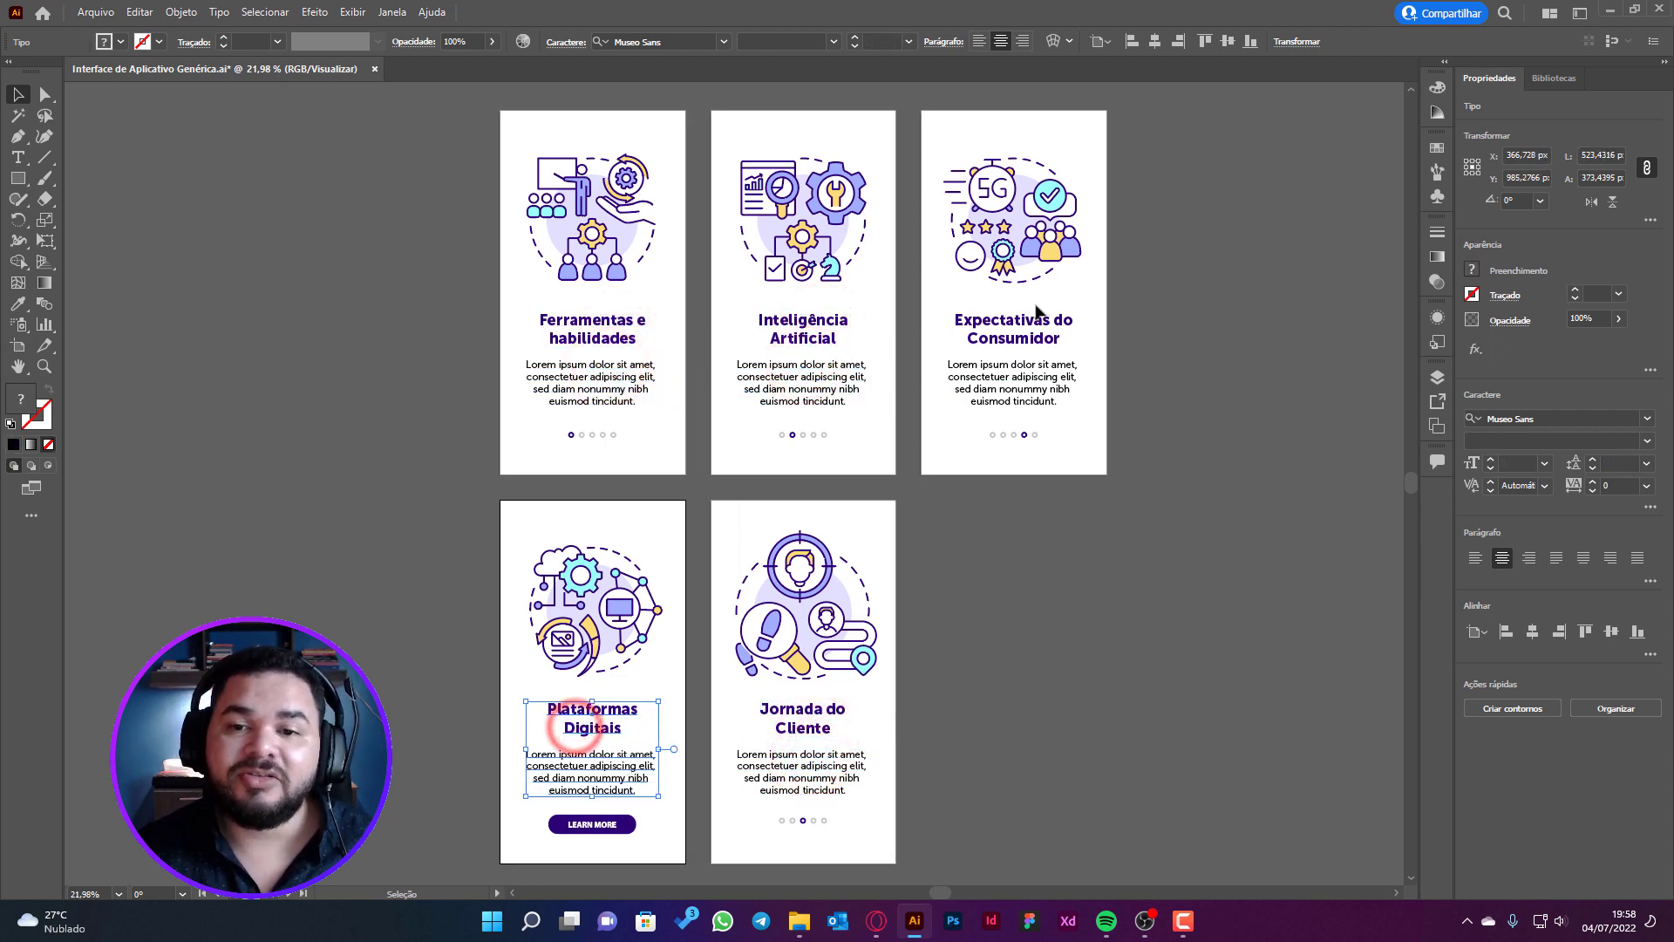
{"action": "left_click", "coordinate": [1018, 328]}
{"action": "left_click", "coordinate": [1210, 332]}
{"action": "left_click", "coordinate": [1020, 330]}
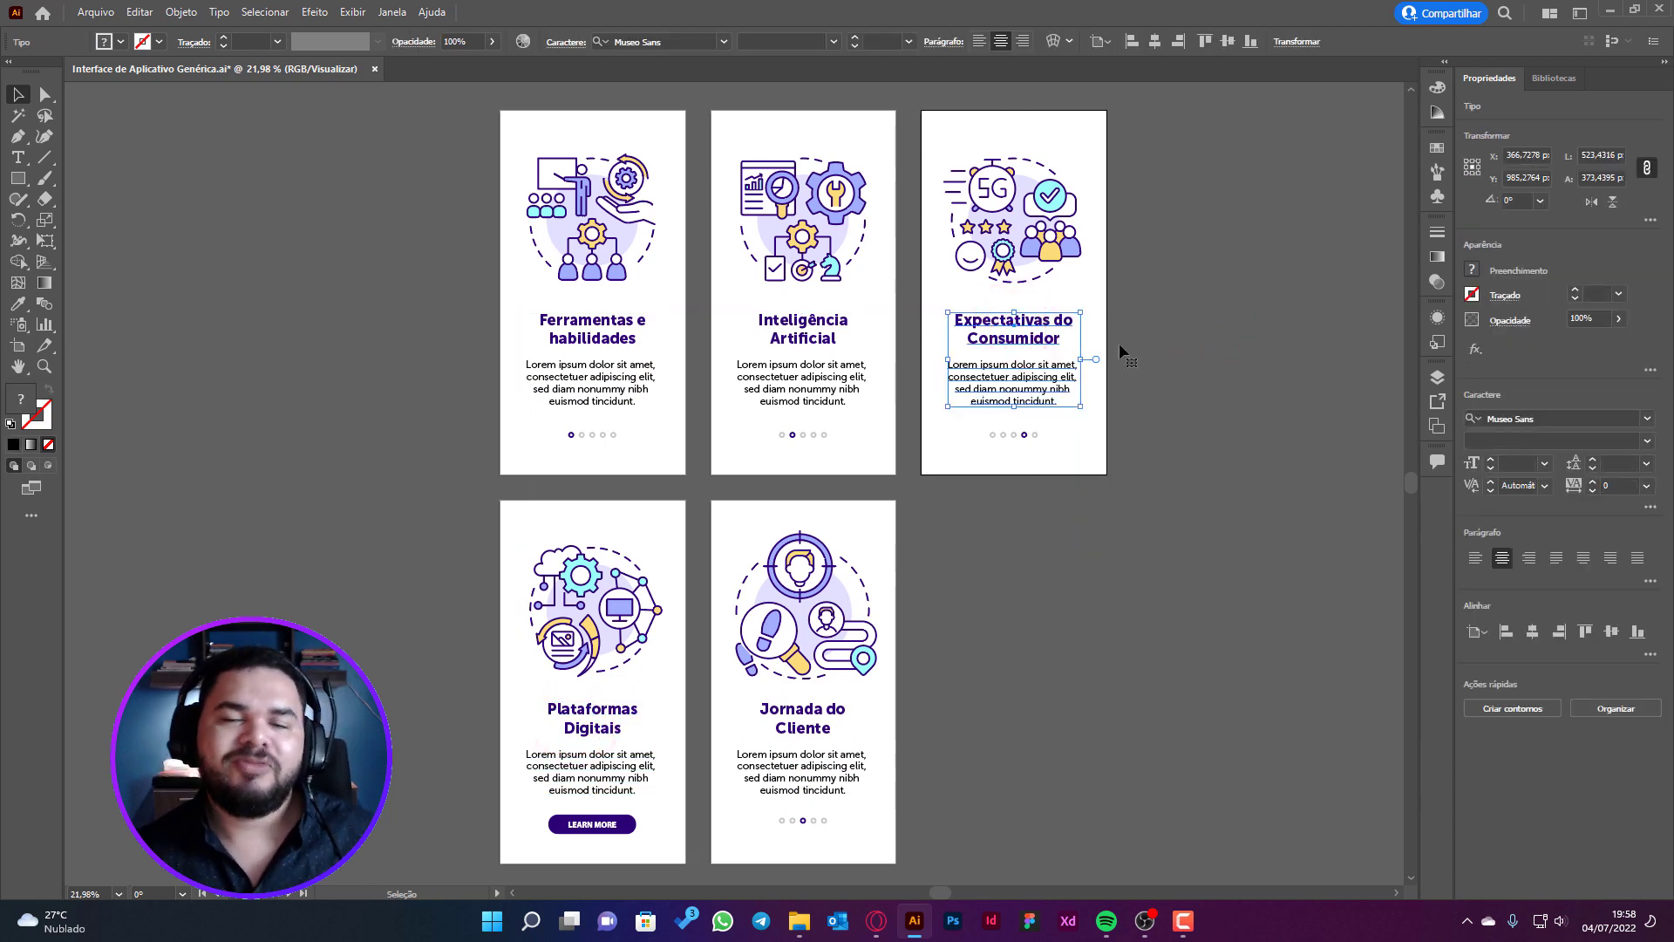
{"action": "left_click", "coordinate": [1212, 338]}
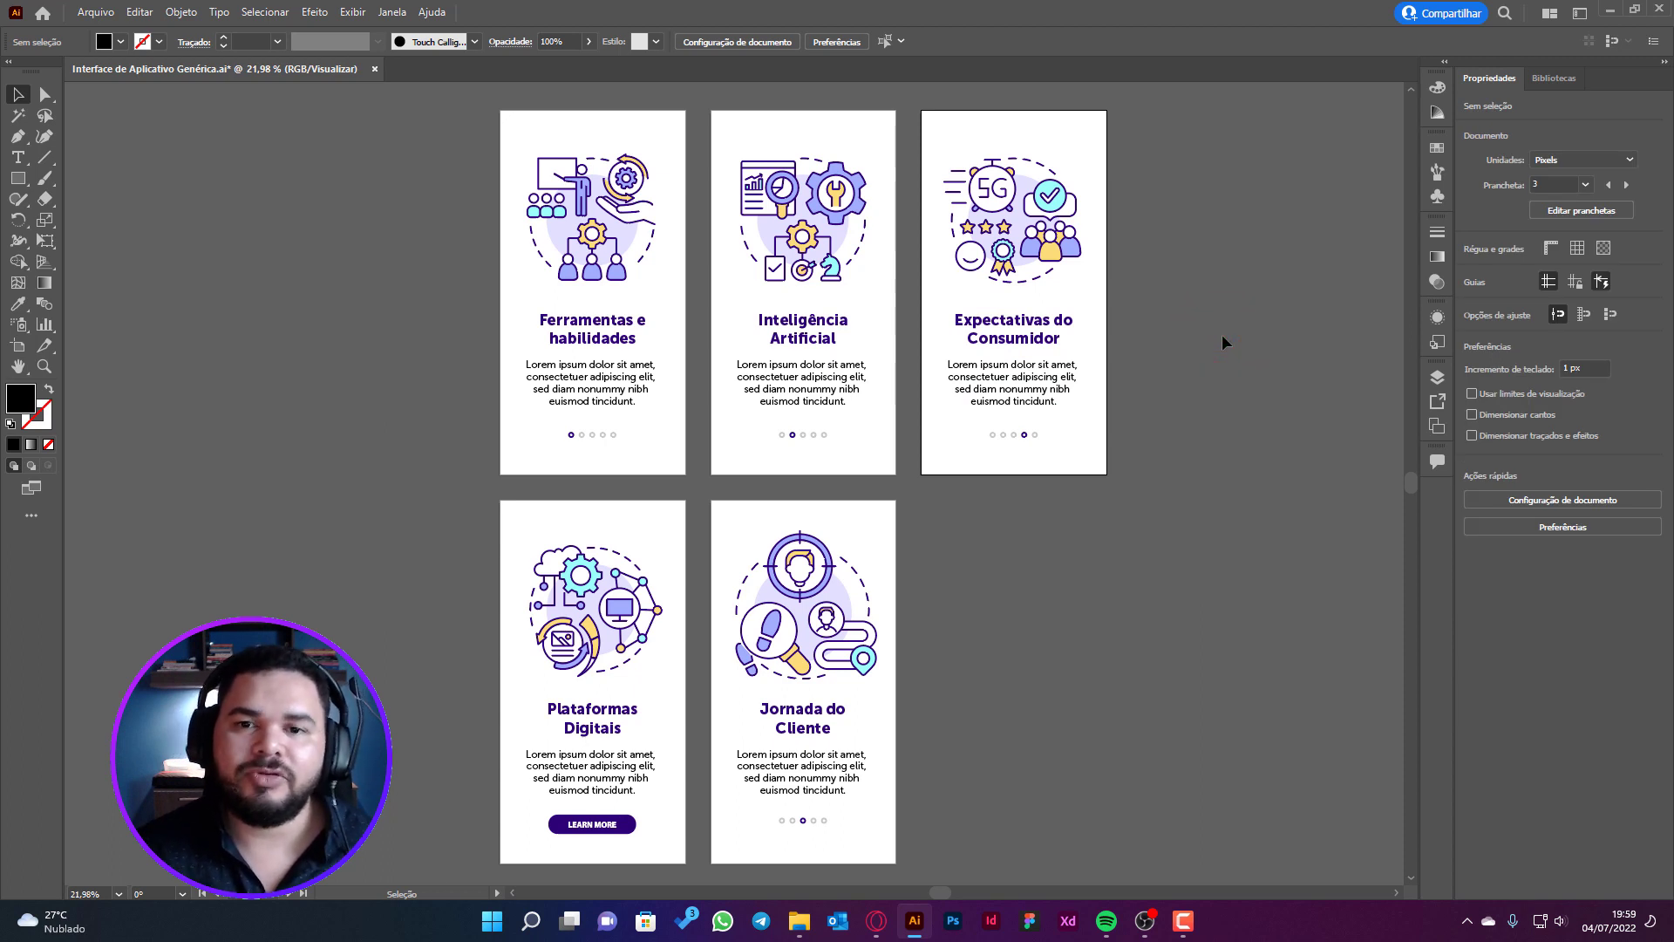
{"action": "left_click", "coordinate": [1049, 328]}
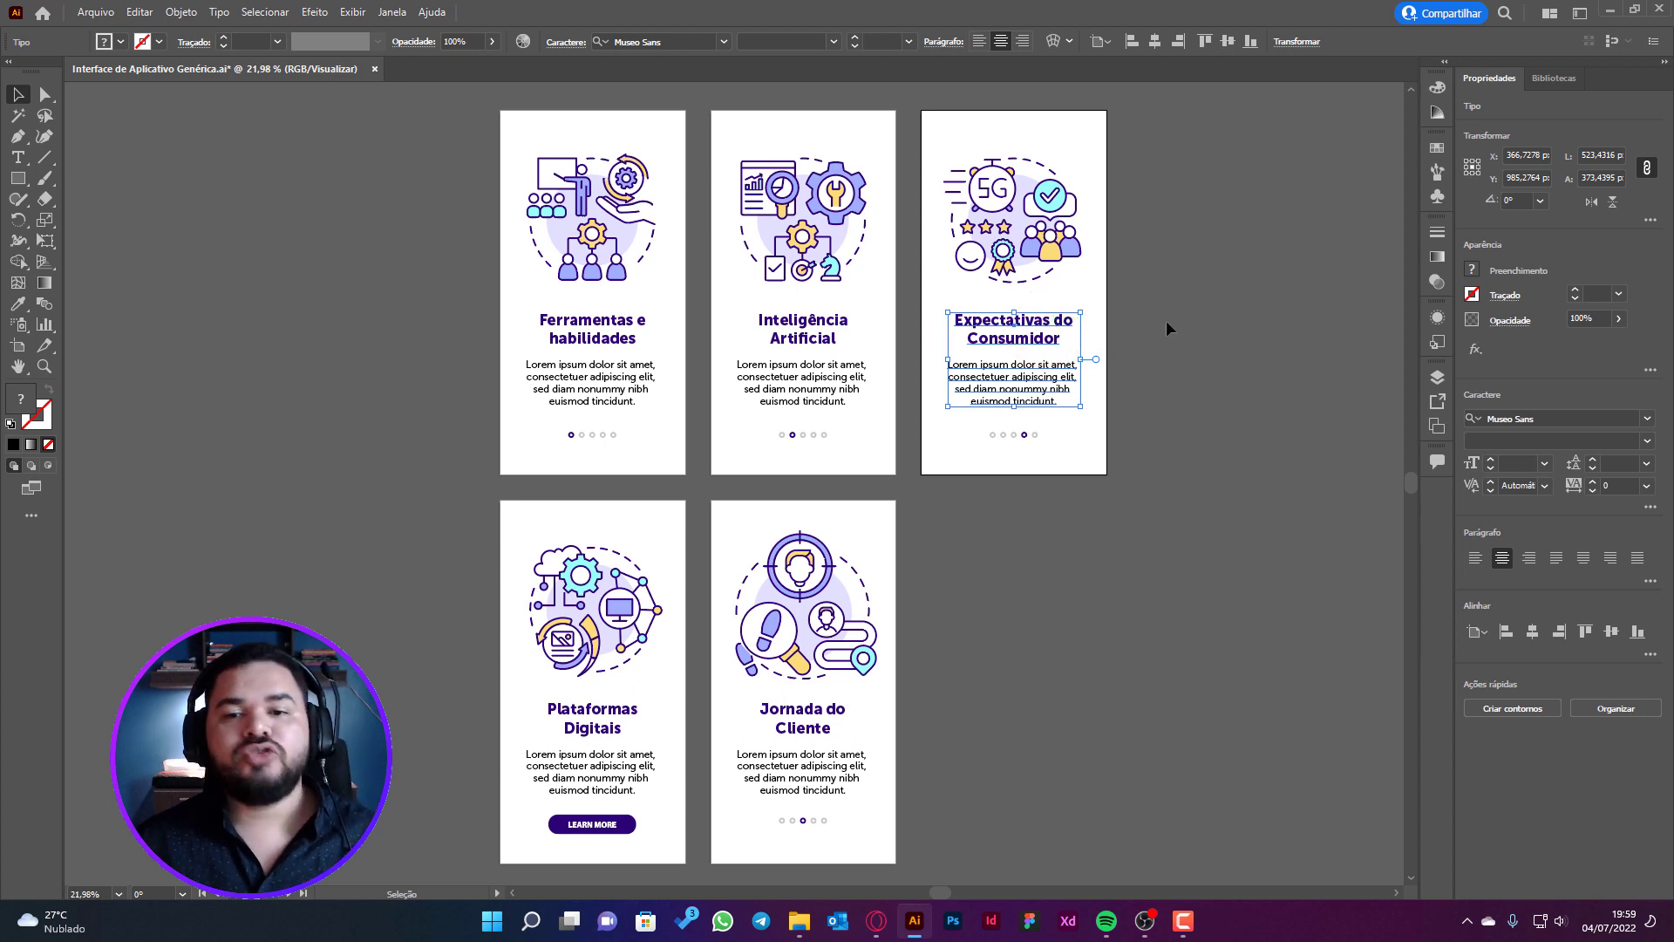
{"action": "left_click", "coordinate": [1217, 315]}
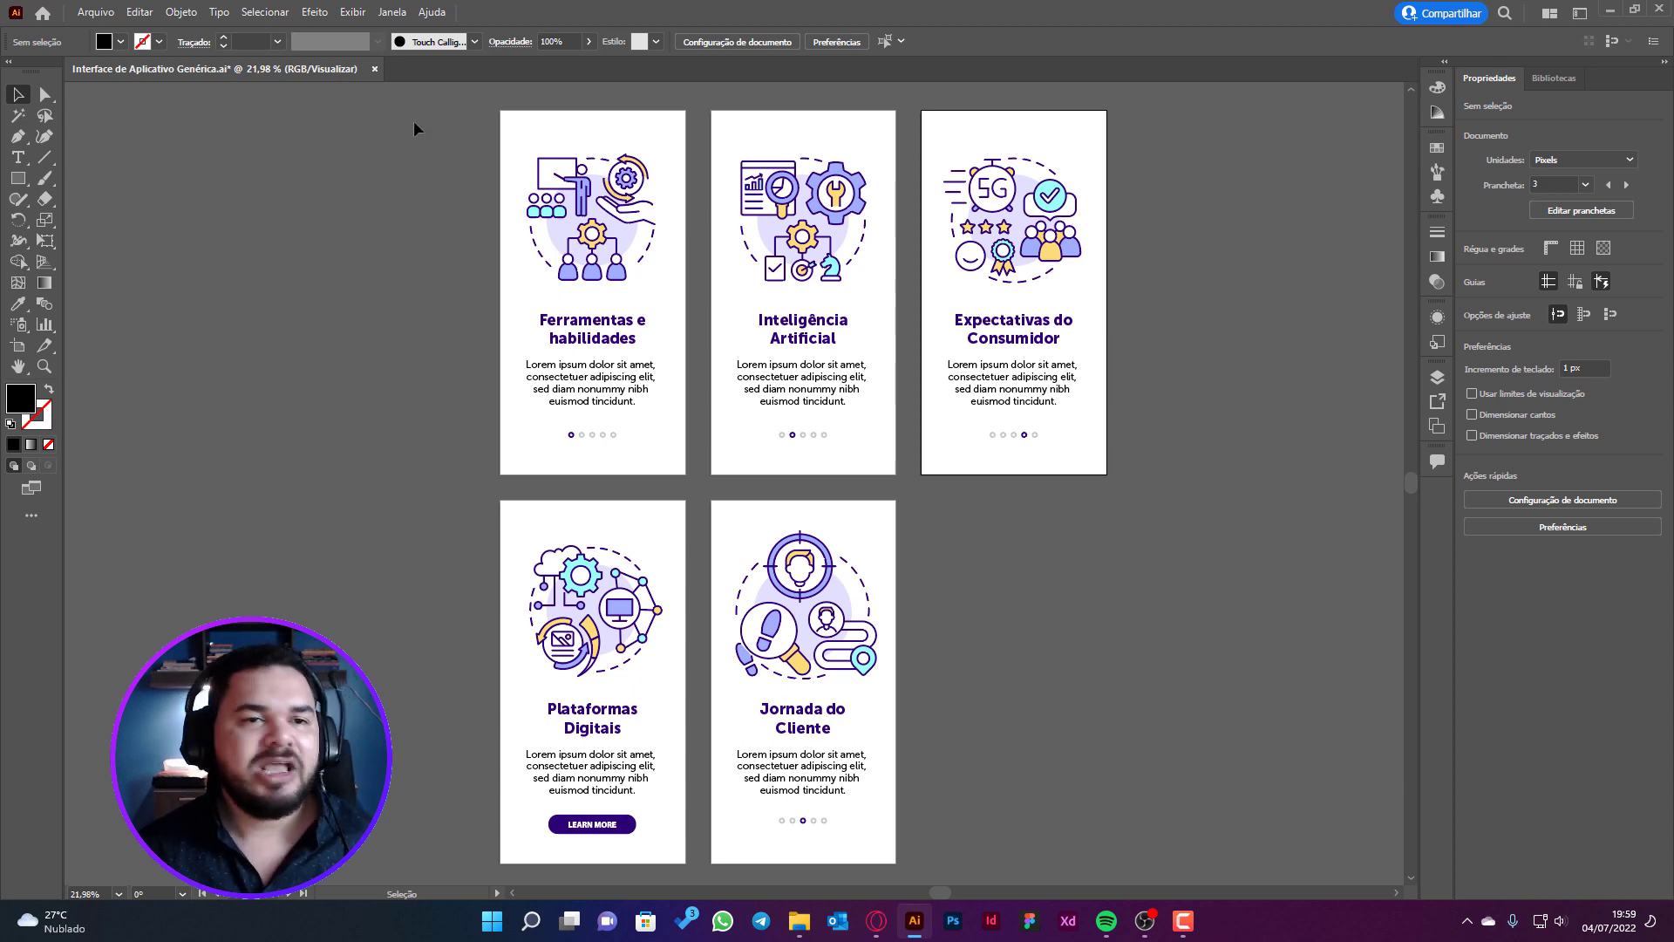
{"action": "left_click", "coordinate": [270, 16]}
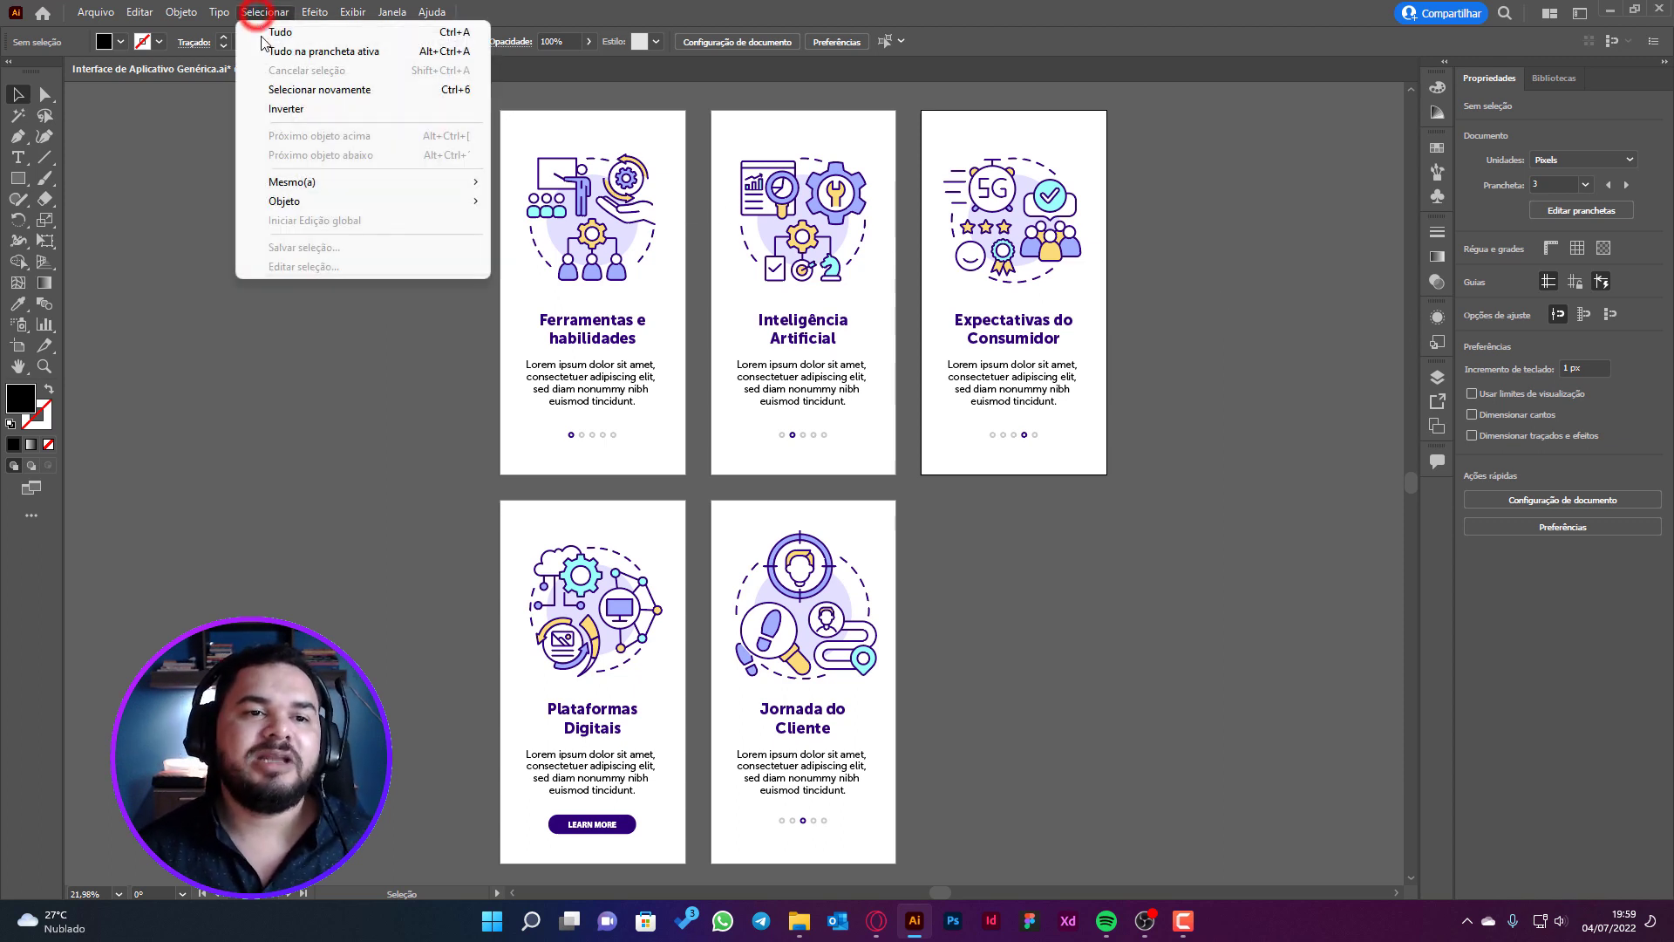
{"action": "left_click", "coordinate": [307, 181]}
{"action": "left_click", "coordinate": [554, 387]}
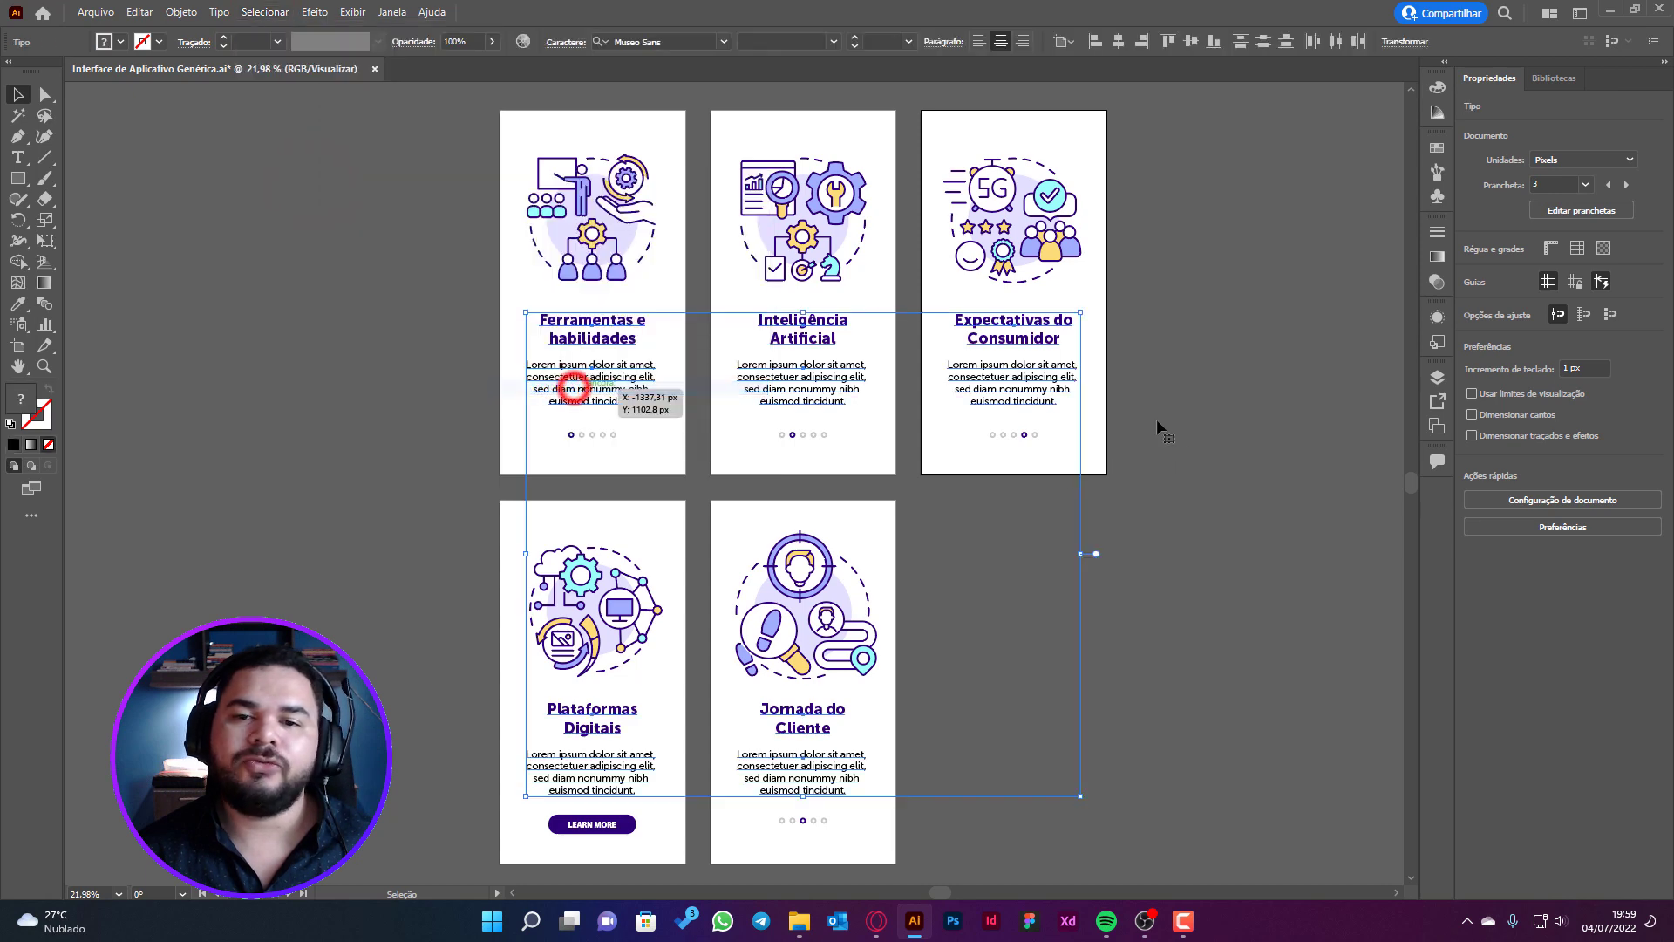
{"action": "left_click_drag", "start_coordinate": [1023, 342], "coordinate": [440, 223]}
{"action": "key", "text": "ctrl+z"}
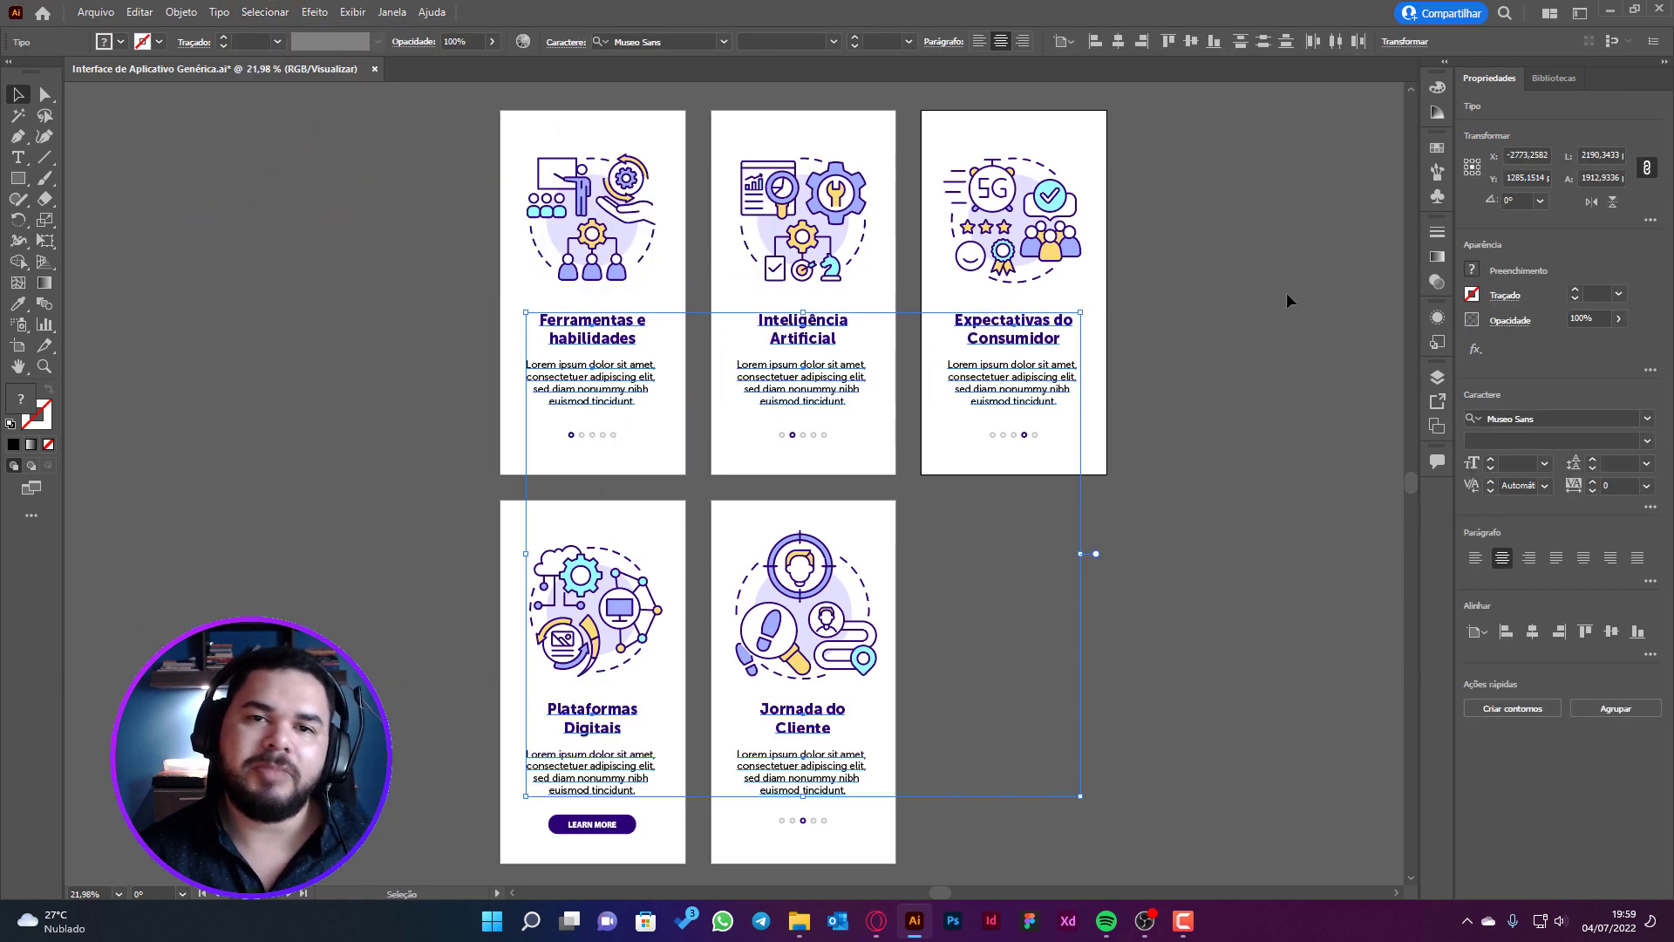
{"action": "left_click", "coordinate": [1266, 291]}
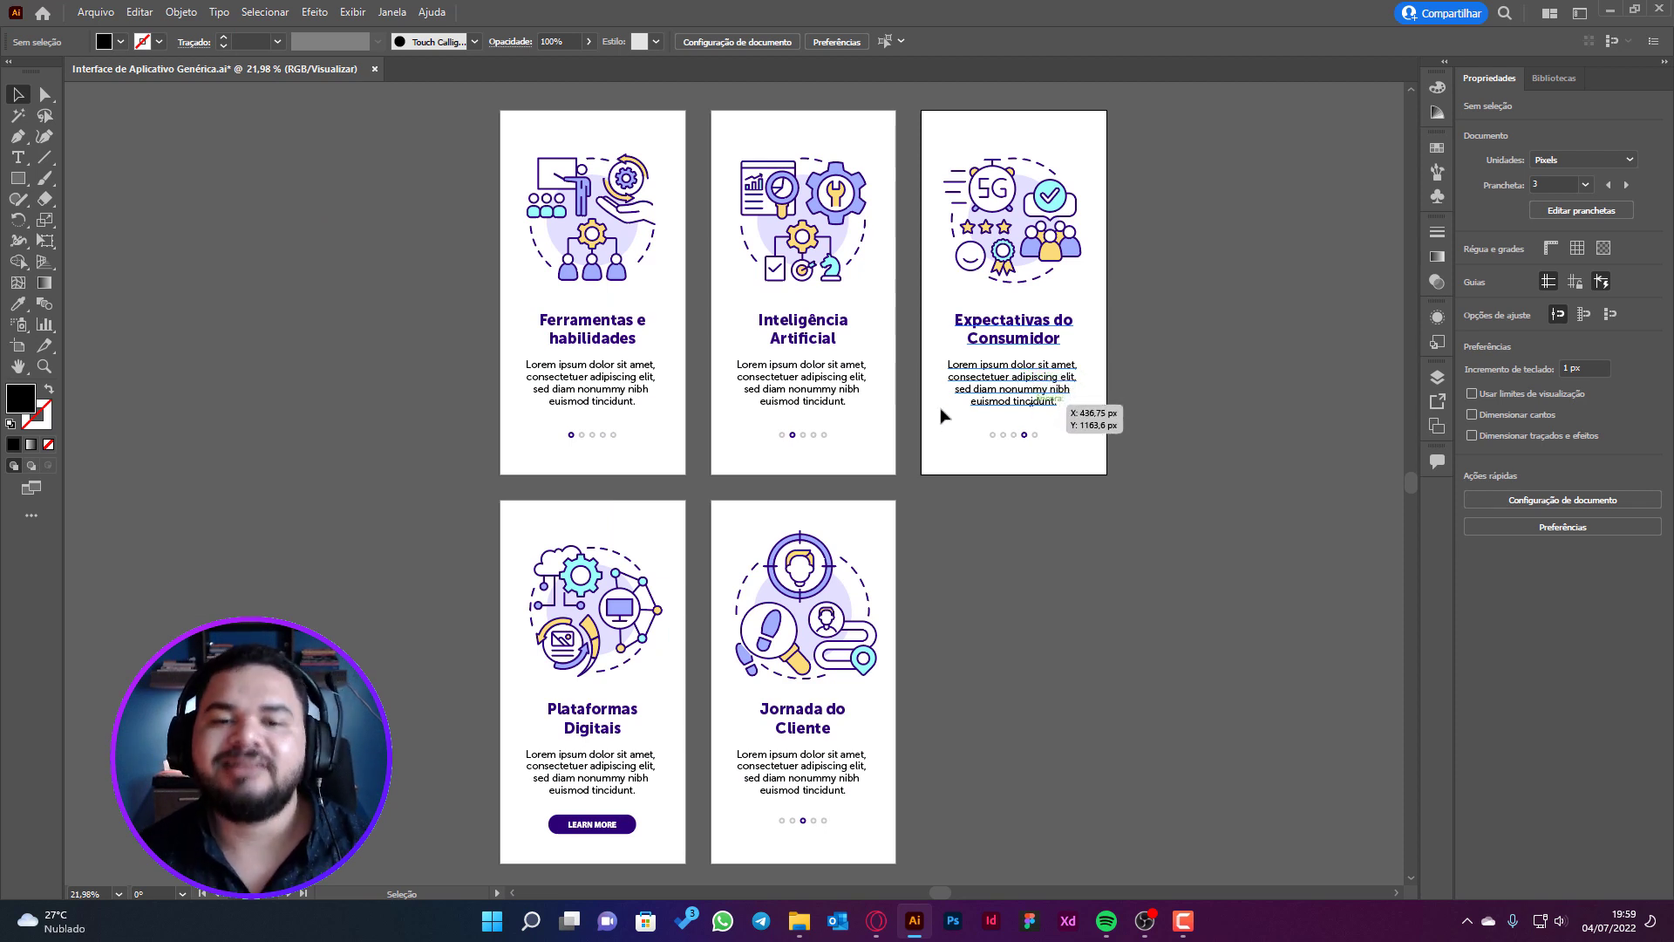
{"action": "left_click", "coordinate": [795, 382]}
{"action": "left_click", "coordinate": [1028, 378]}
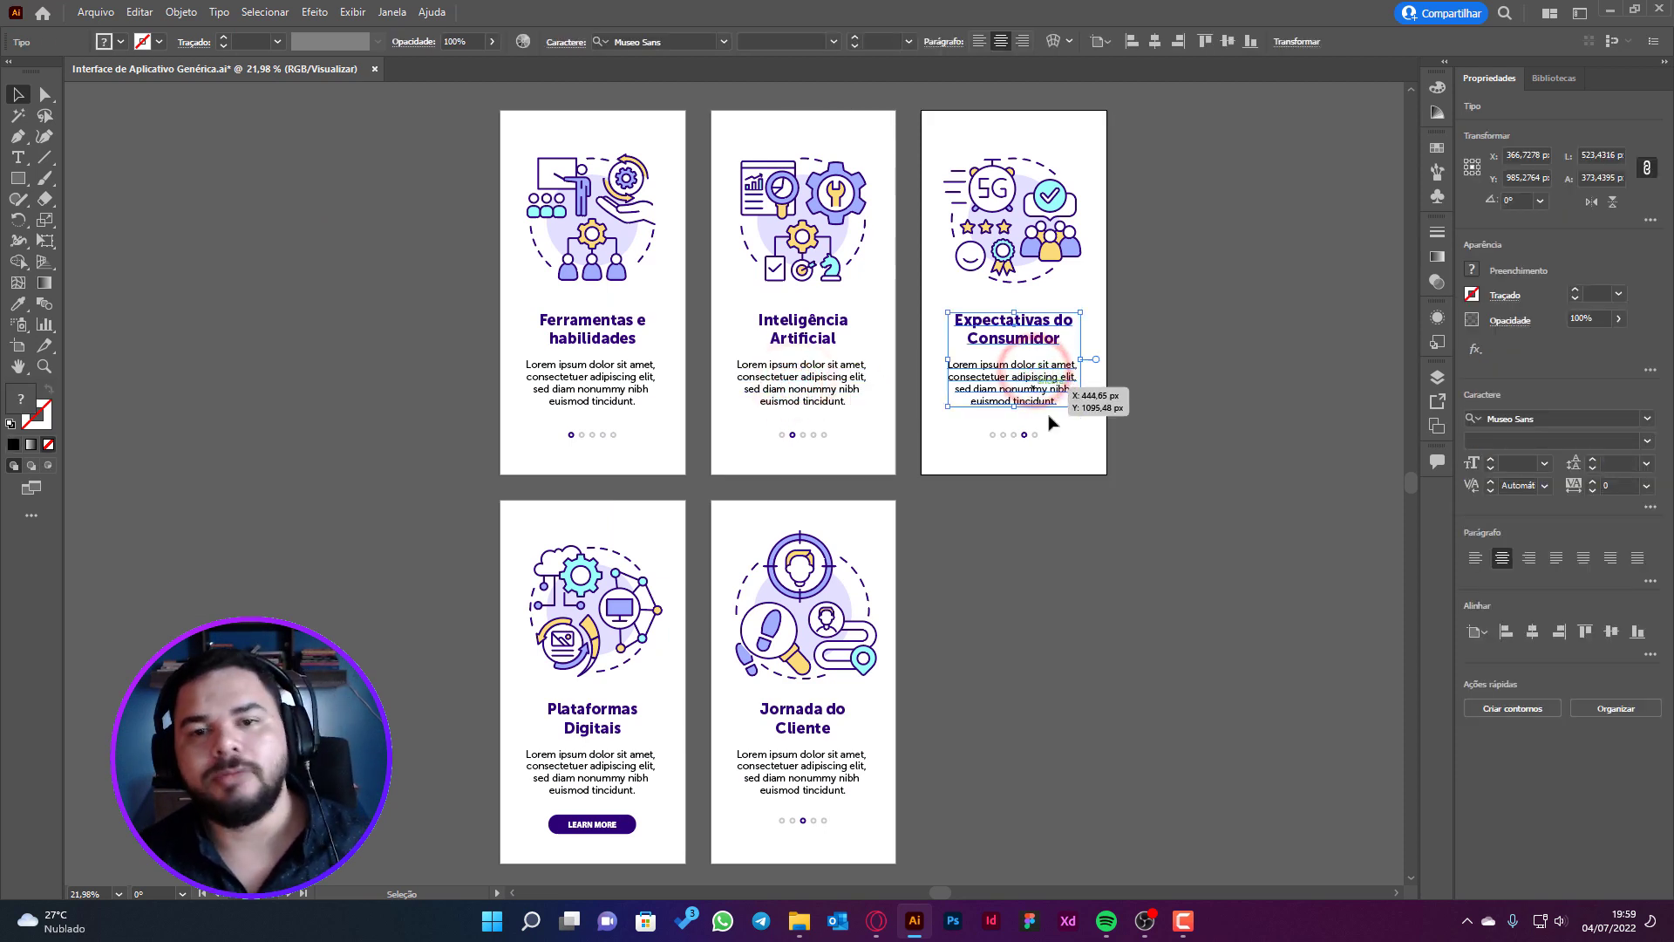
{"action": "left_click", "coordinate": [560, 780]}
{"action": "left_click", "coordinate": [600, 708]}
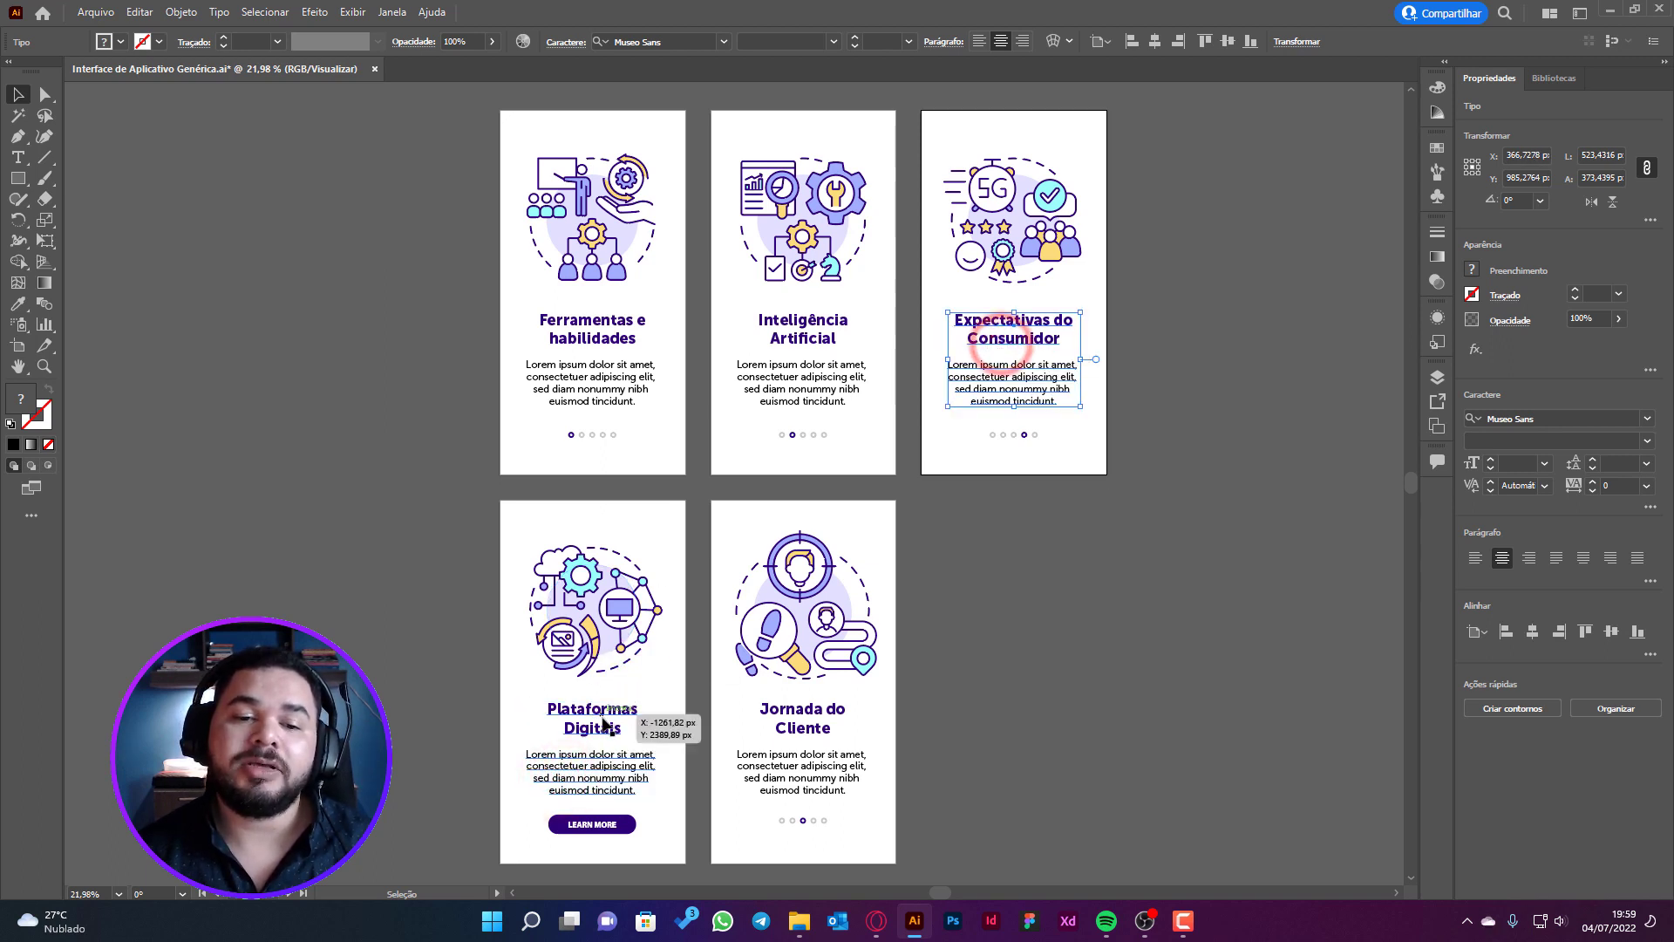
{"action": "left_click", "coordinate": [1025, 351]}
{"action": "left_click", "coordinate": [1211, 354]}
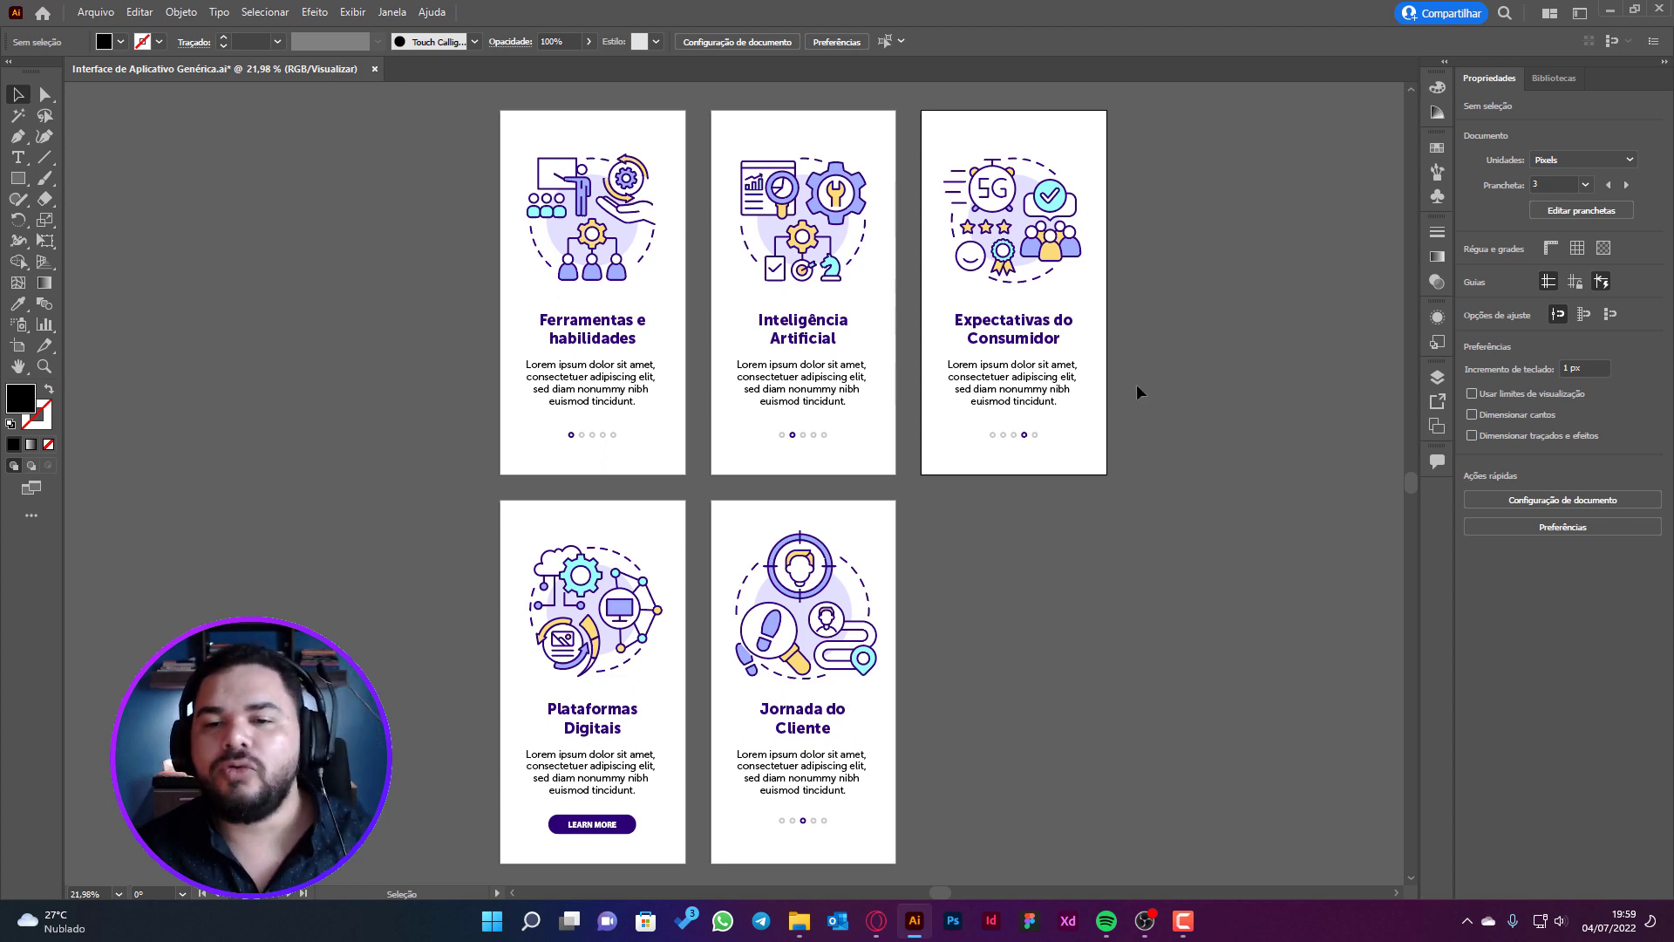
{"action": "left_click", "coordinate": [1064, 403]}
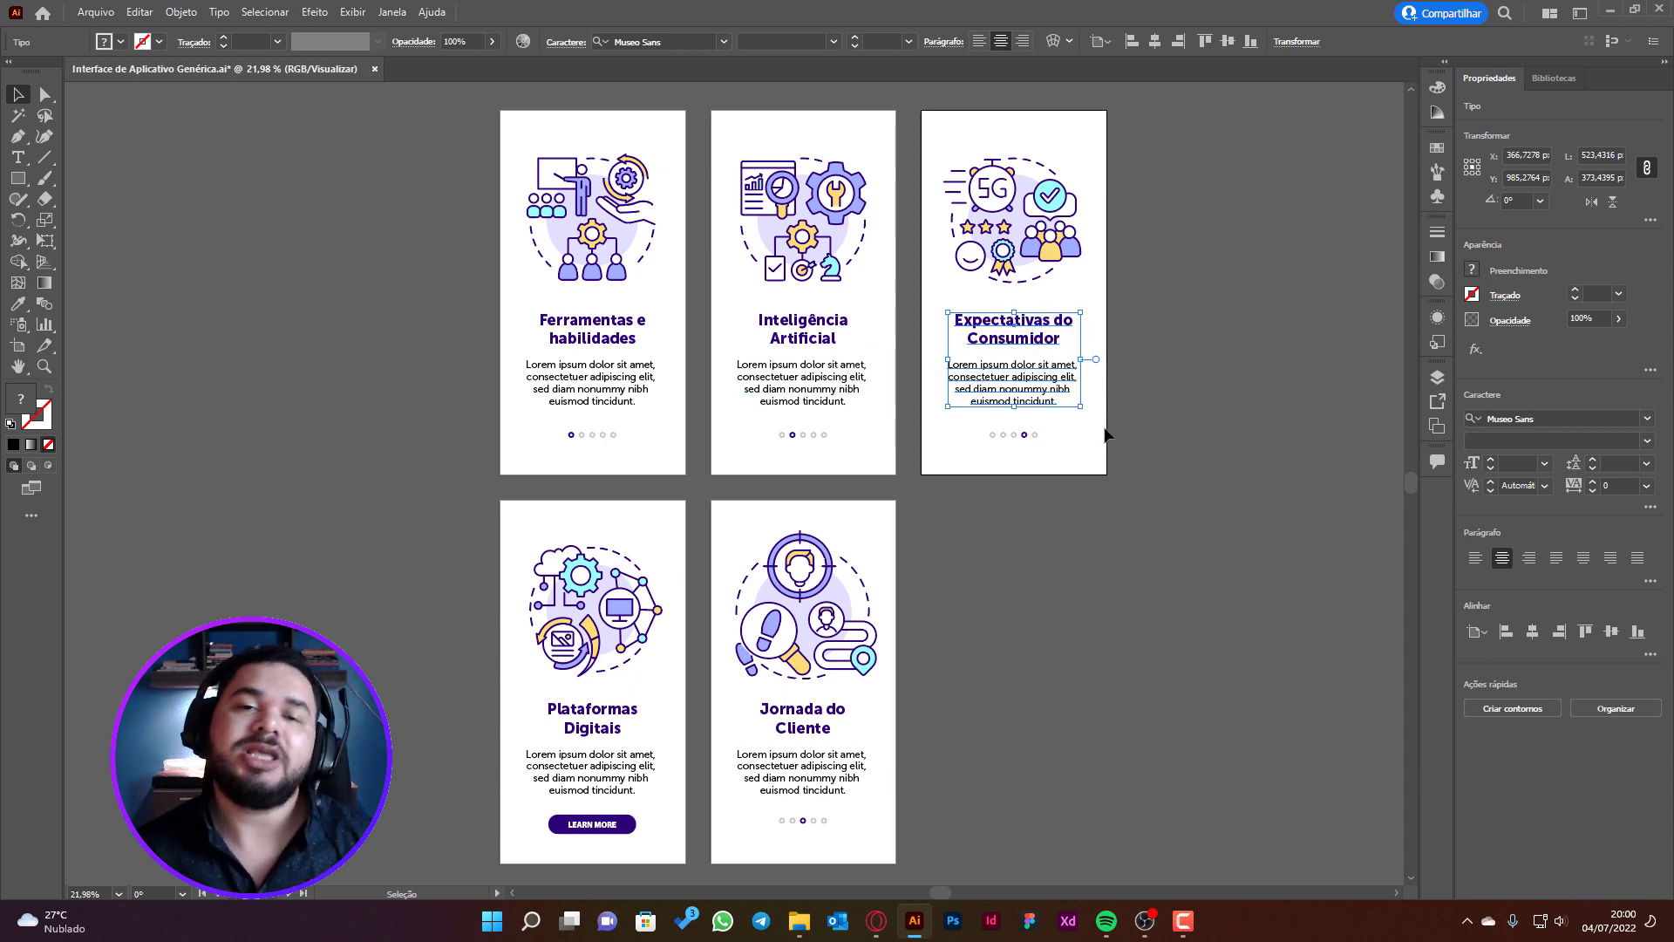
{"action": "left_click", "coordinate": [1261, 447]}
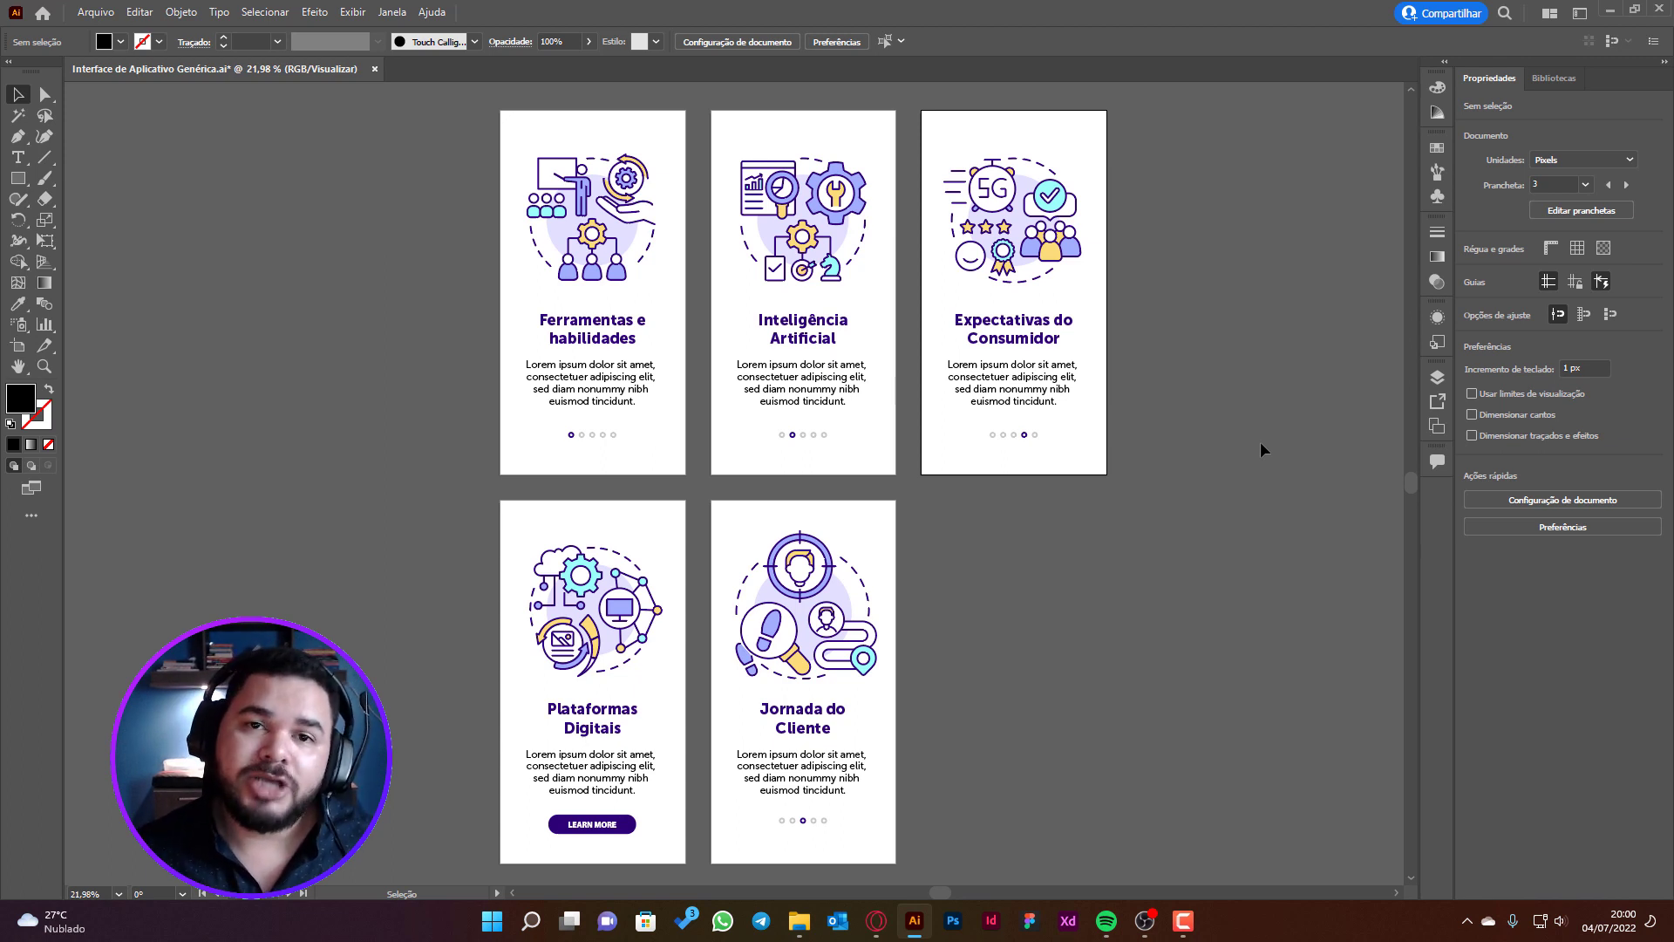
{"action": "left_click", "coordinate": [877, 920]}
{"action": "left_click", "coordinate": [364, 8]}
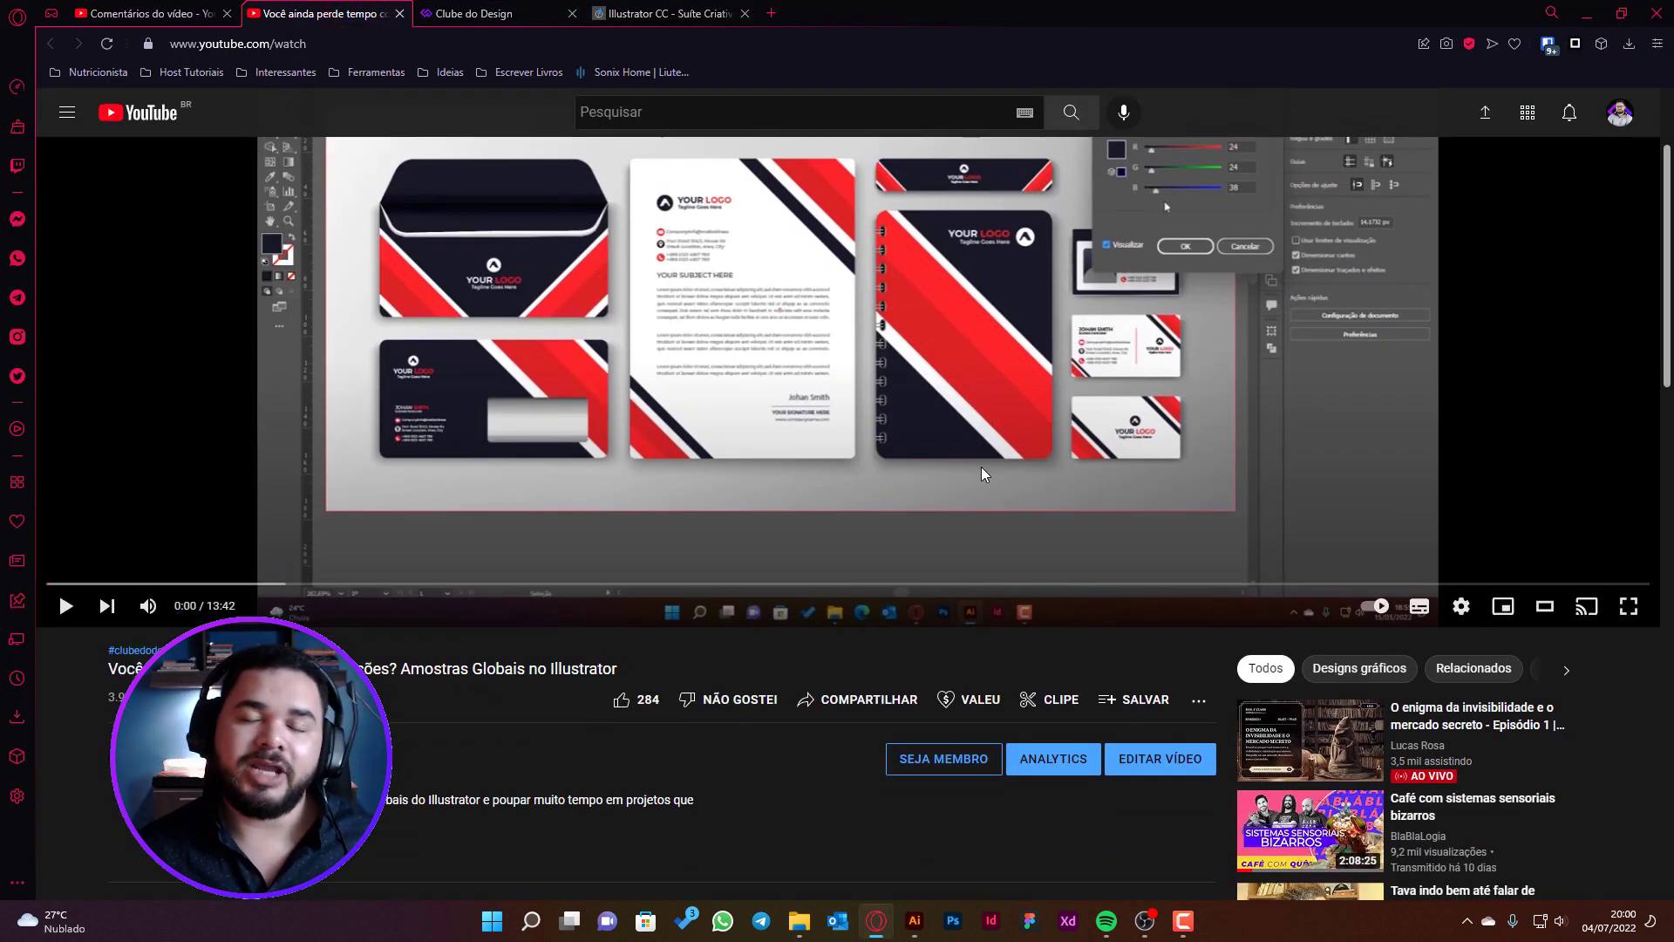
{"action": "left_click", "coordinate": [1585, 13]}
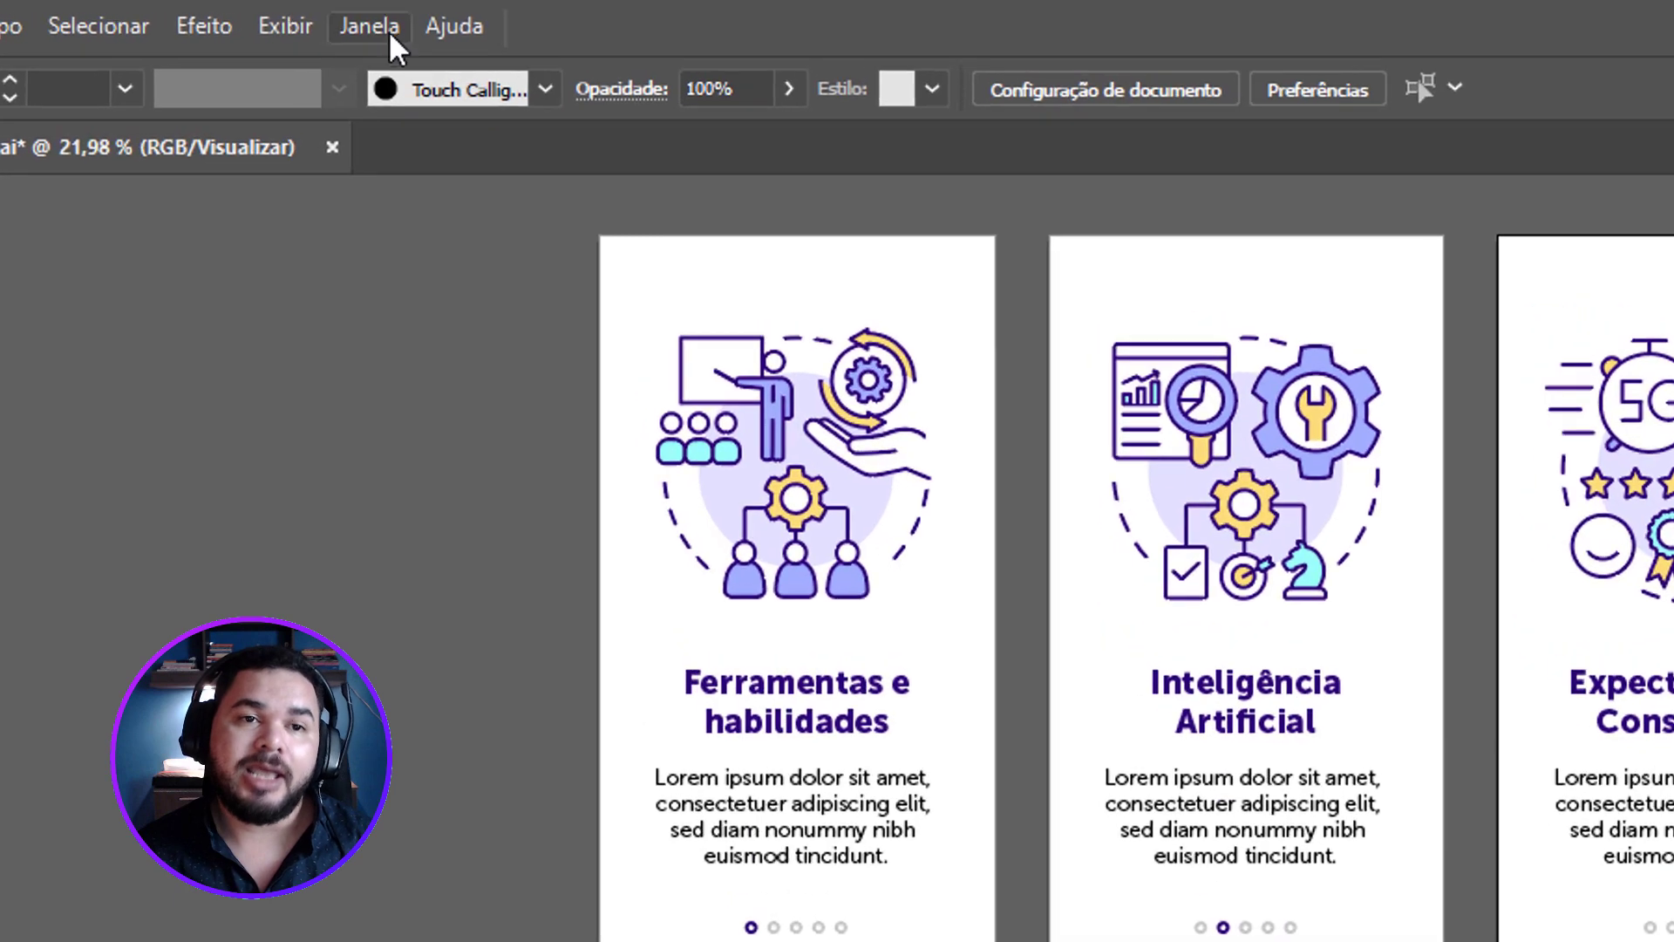
Show the Paragraph Styles panel from Window > Type and place it beside the artboards
{"action": "left_click", "coordinate": [398, 12]}
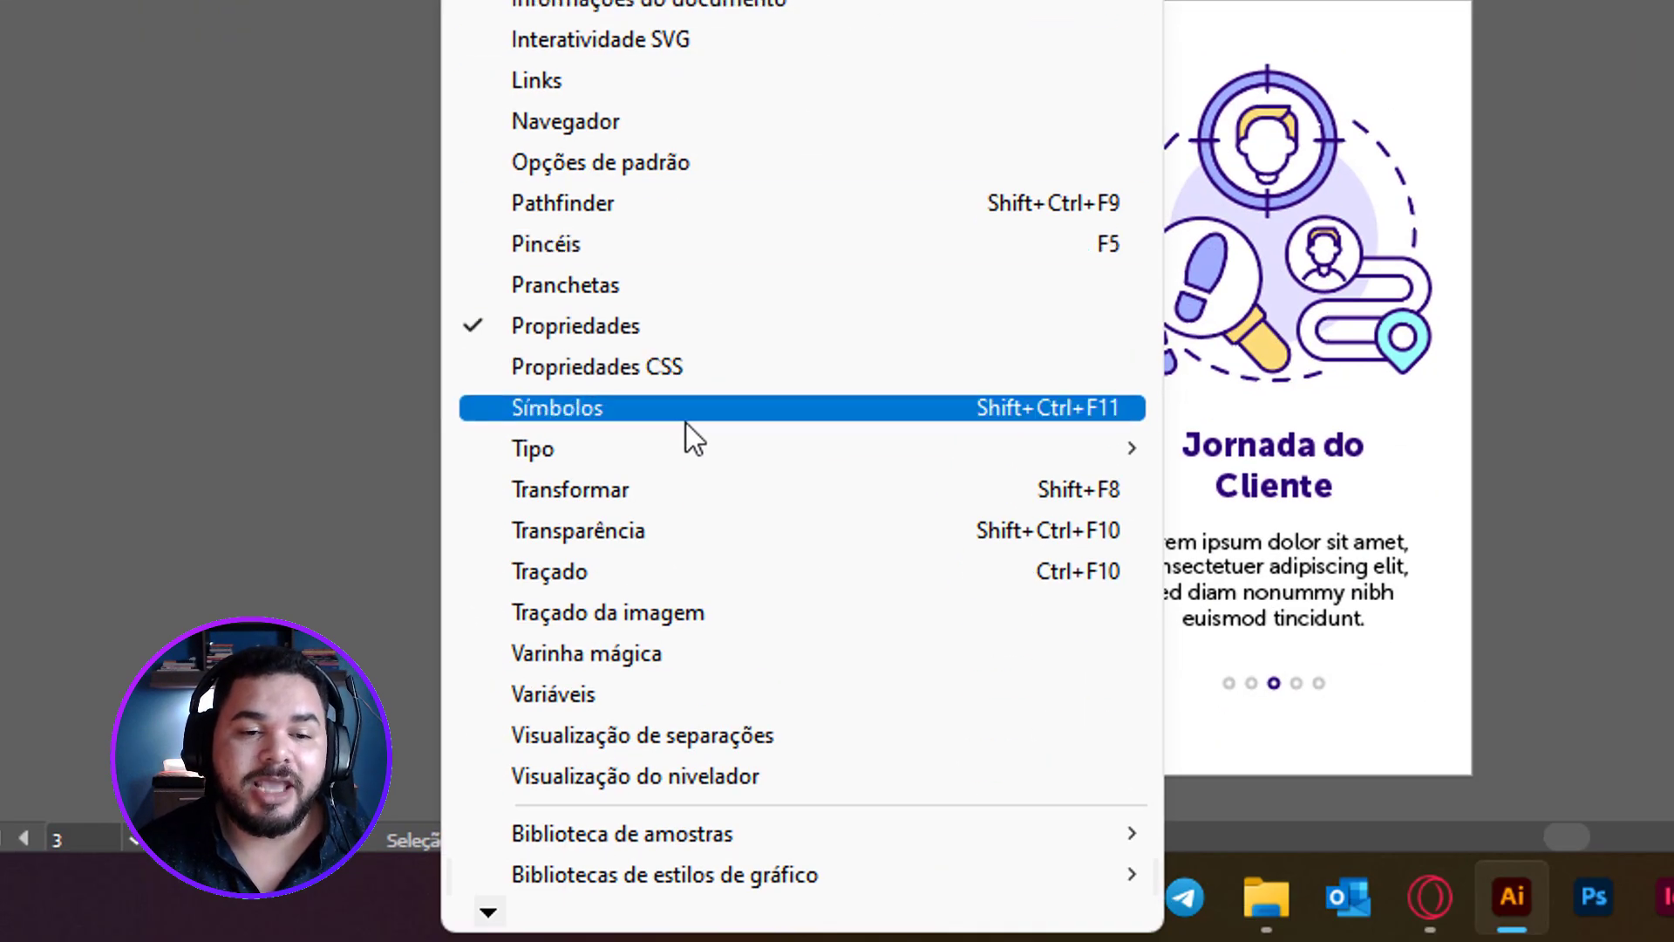
{"action": "mouse_move", "coordinate": [801, 448]}
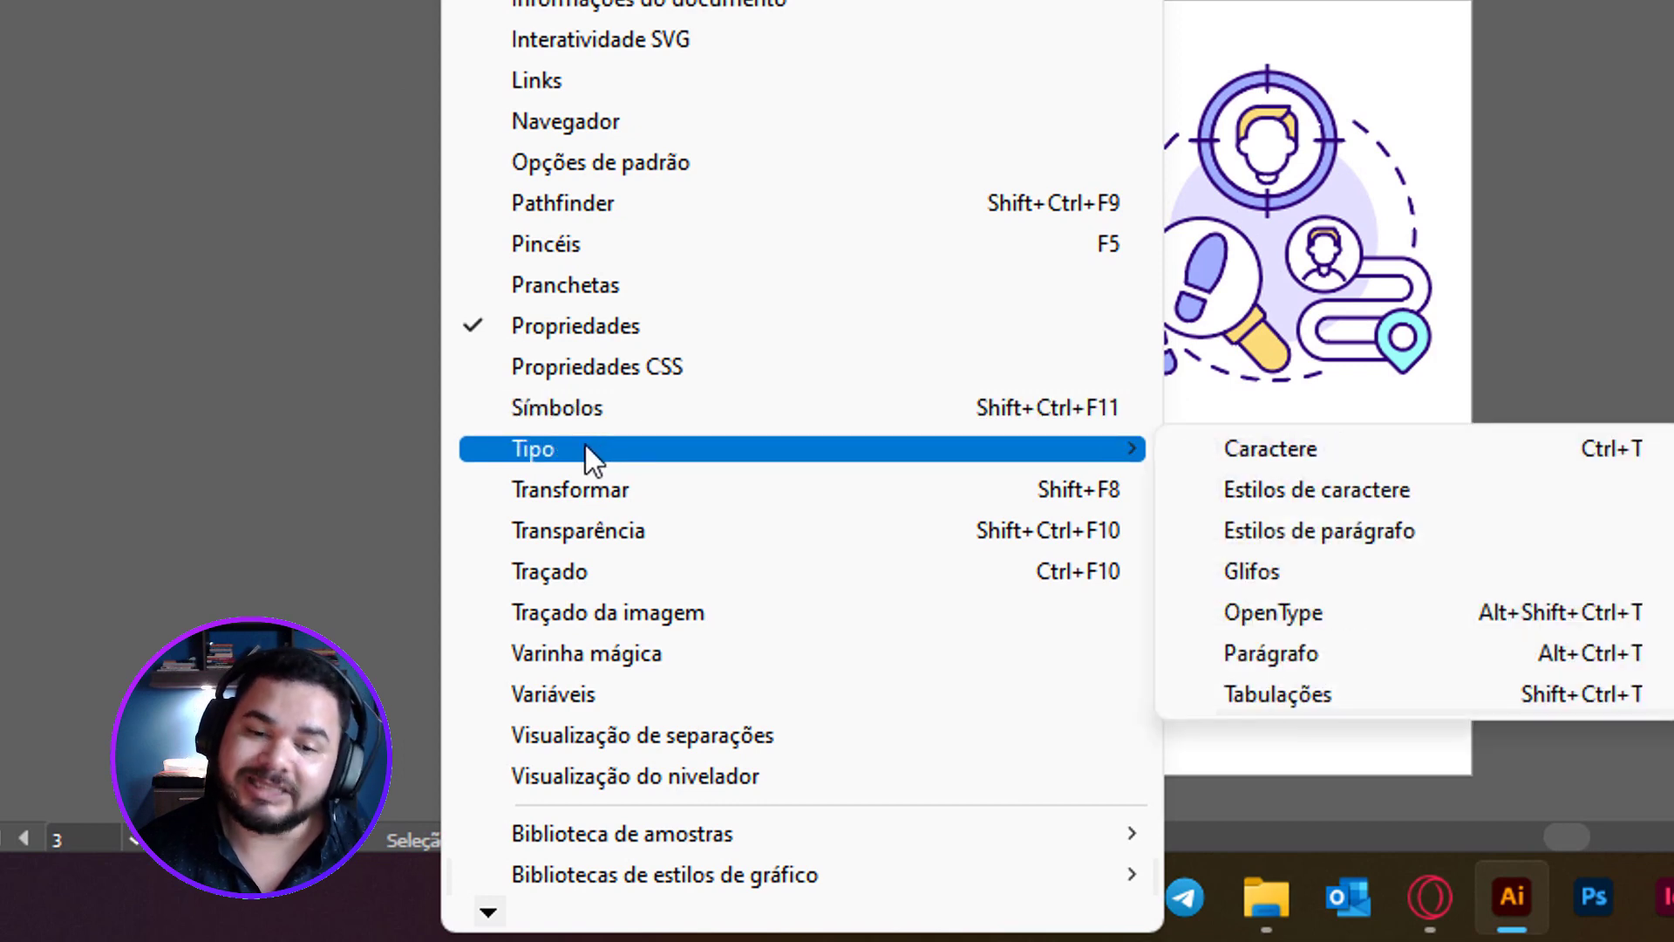
{"action": "left_click", "coordinate": [1475, 527]}
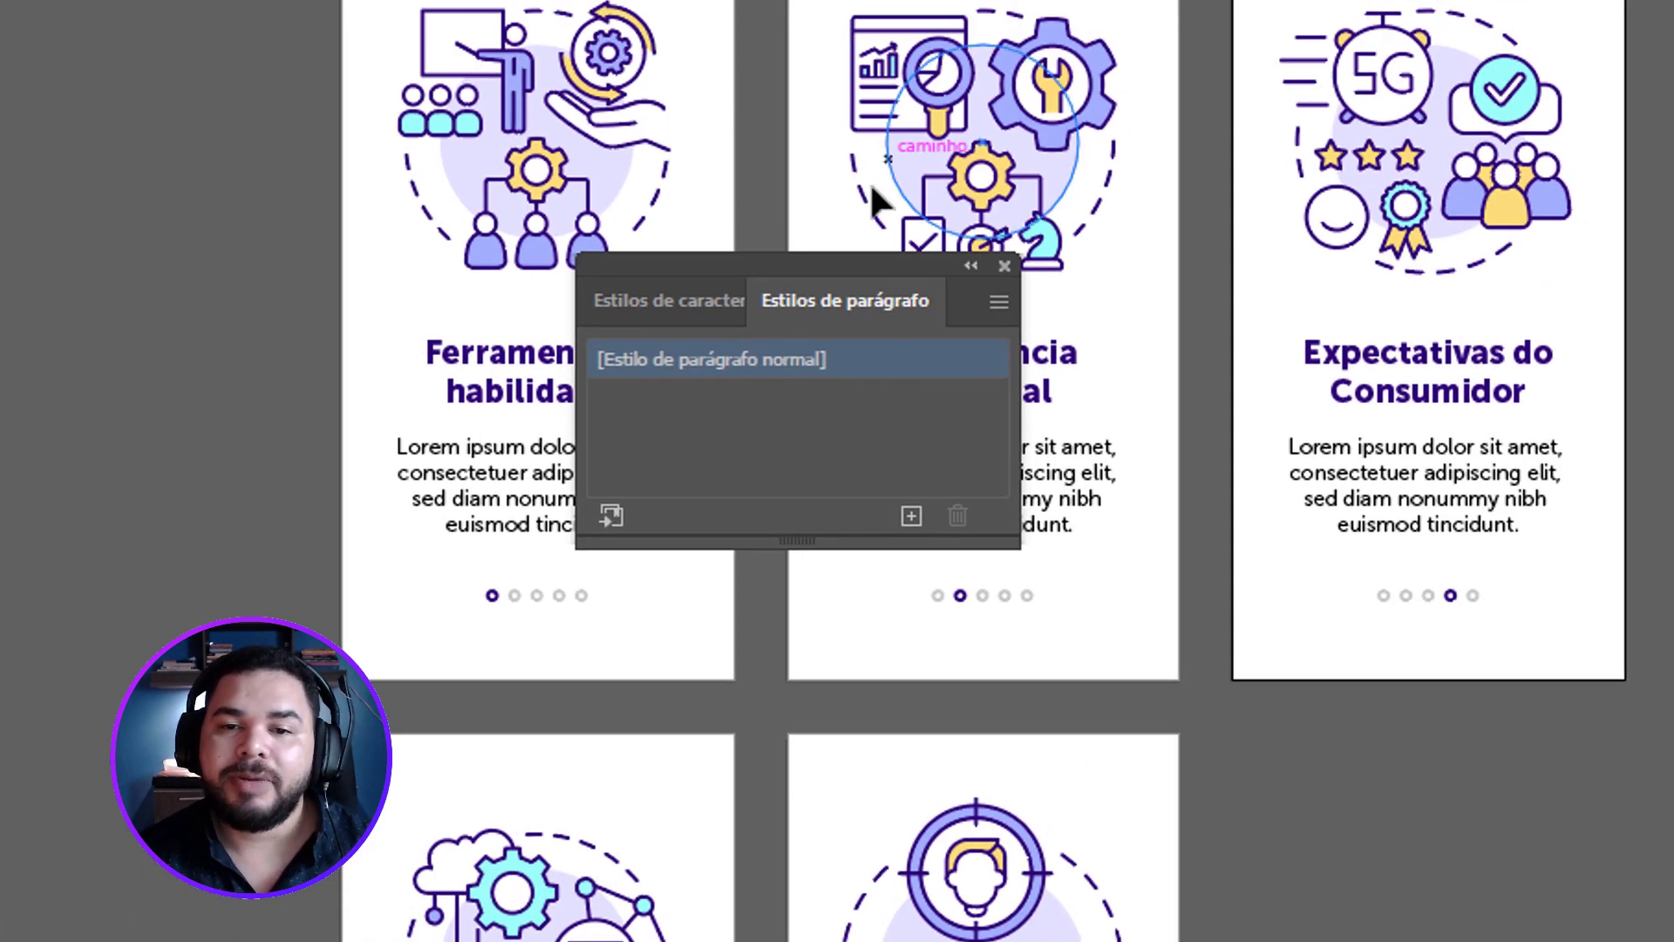
{"action": "left_click_drag", "start_coordinate": [837, 265], "coordinate": [1428, 387]}
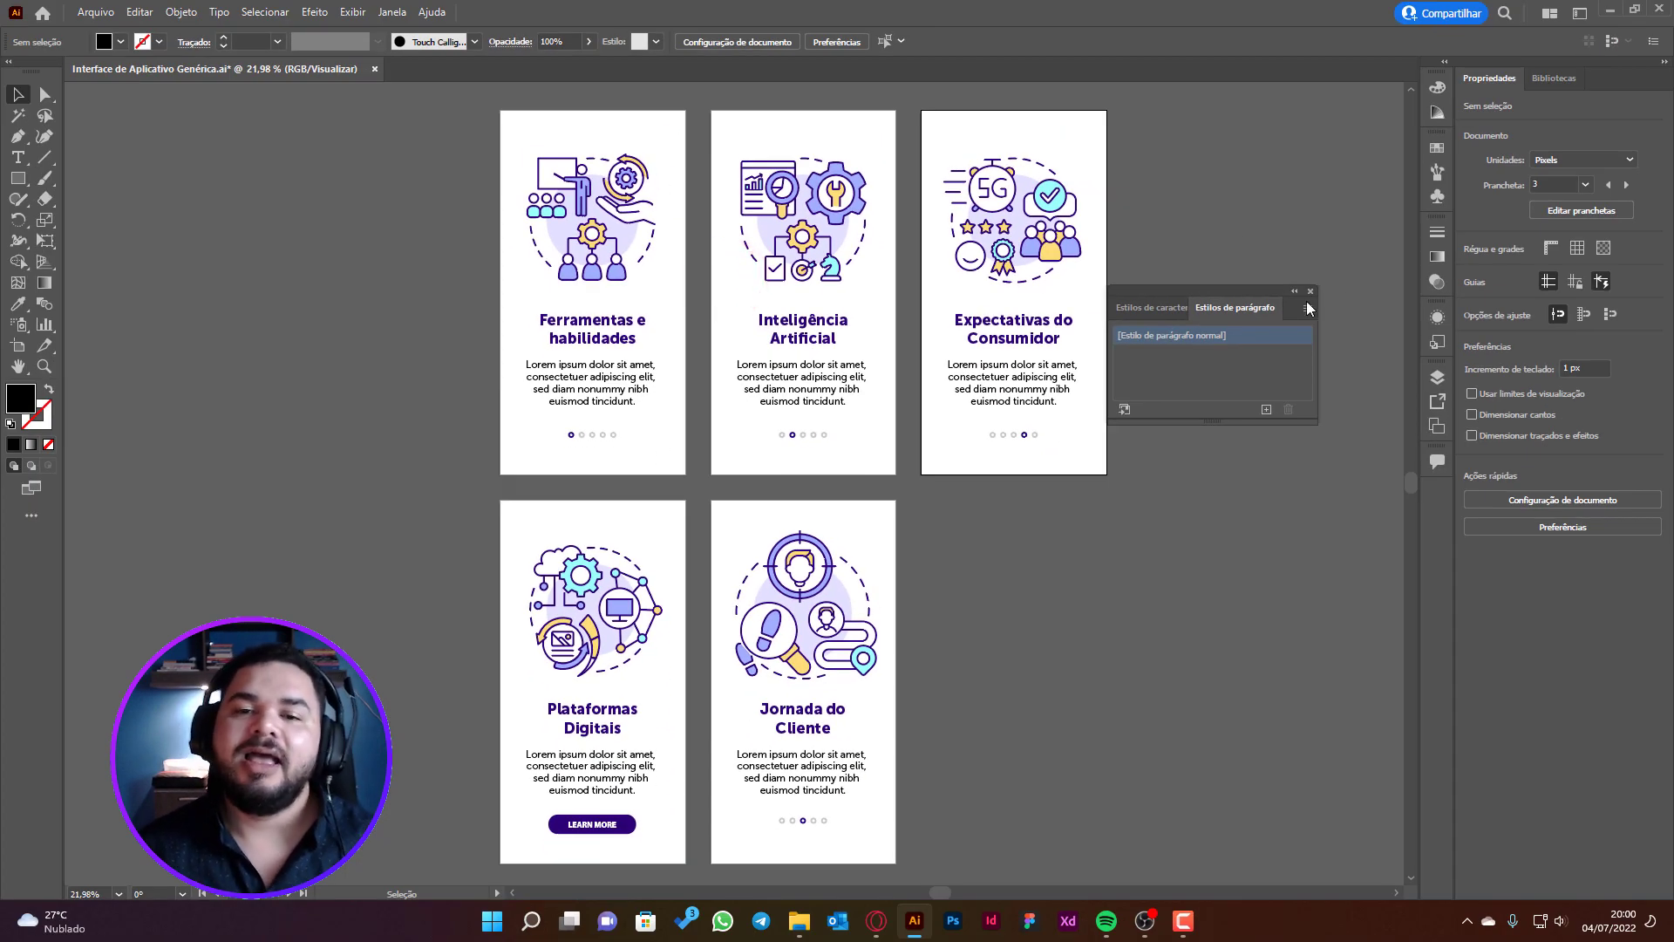
Try several screen titles, ending with the 'Ferramentas e habilidades' heading selected
{"action": "left_click", "coordinate": [994, 324]}
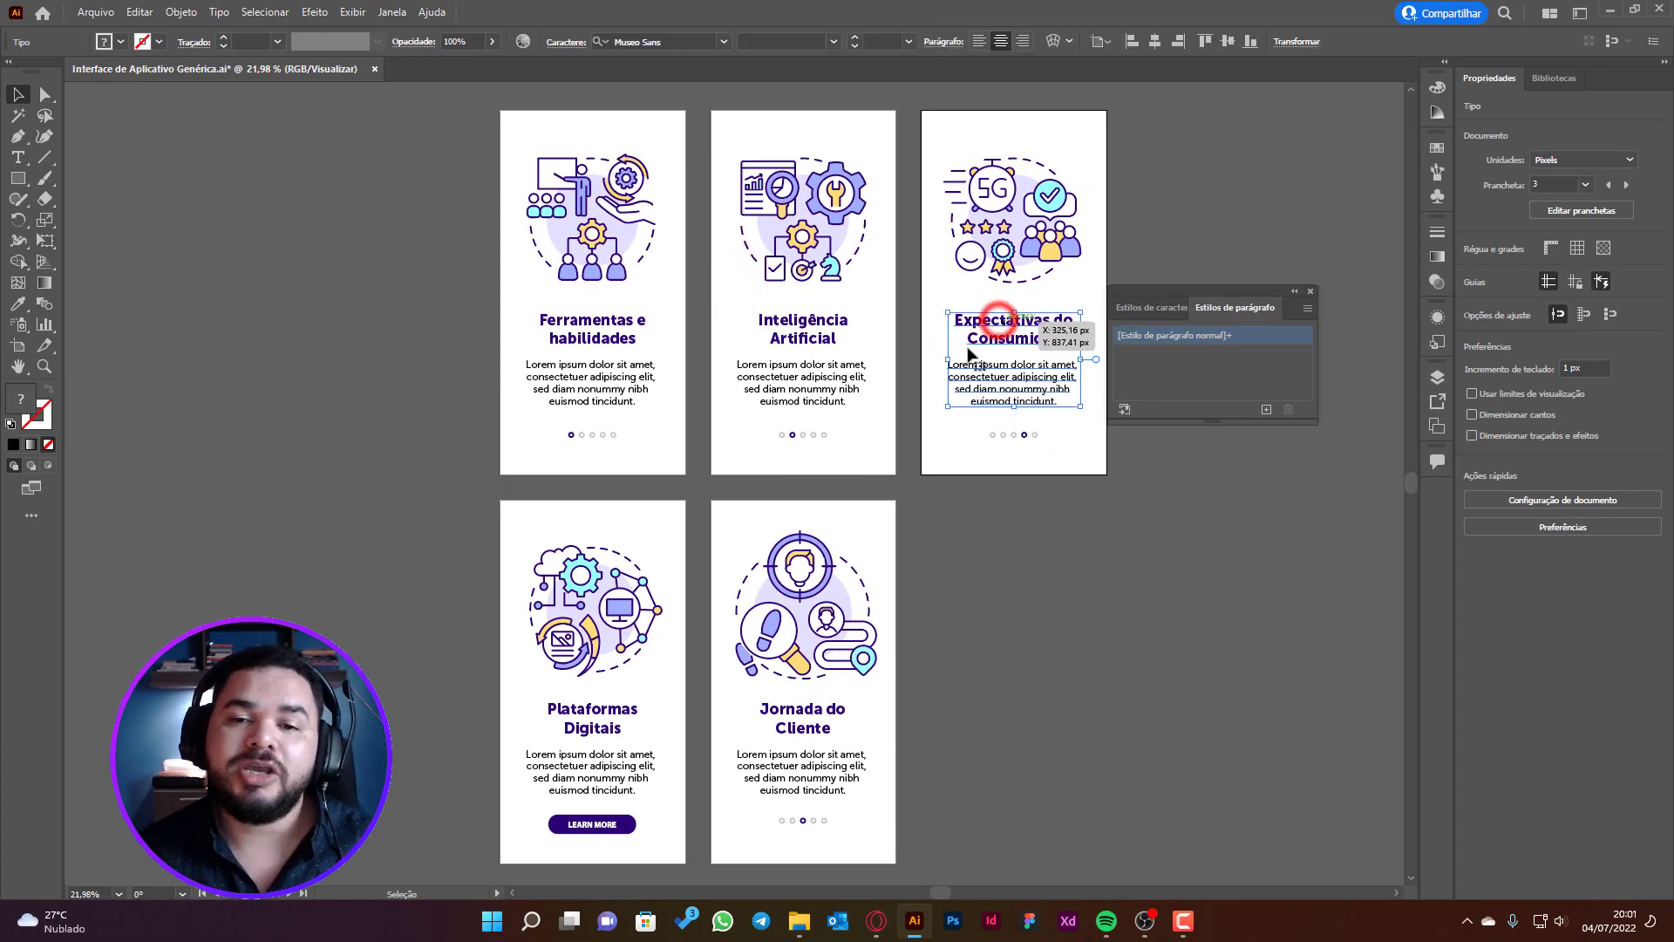
{"action": "left_click", "coordinate": [826, 346]}
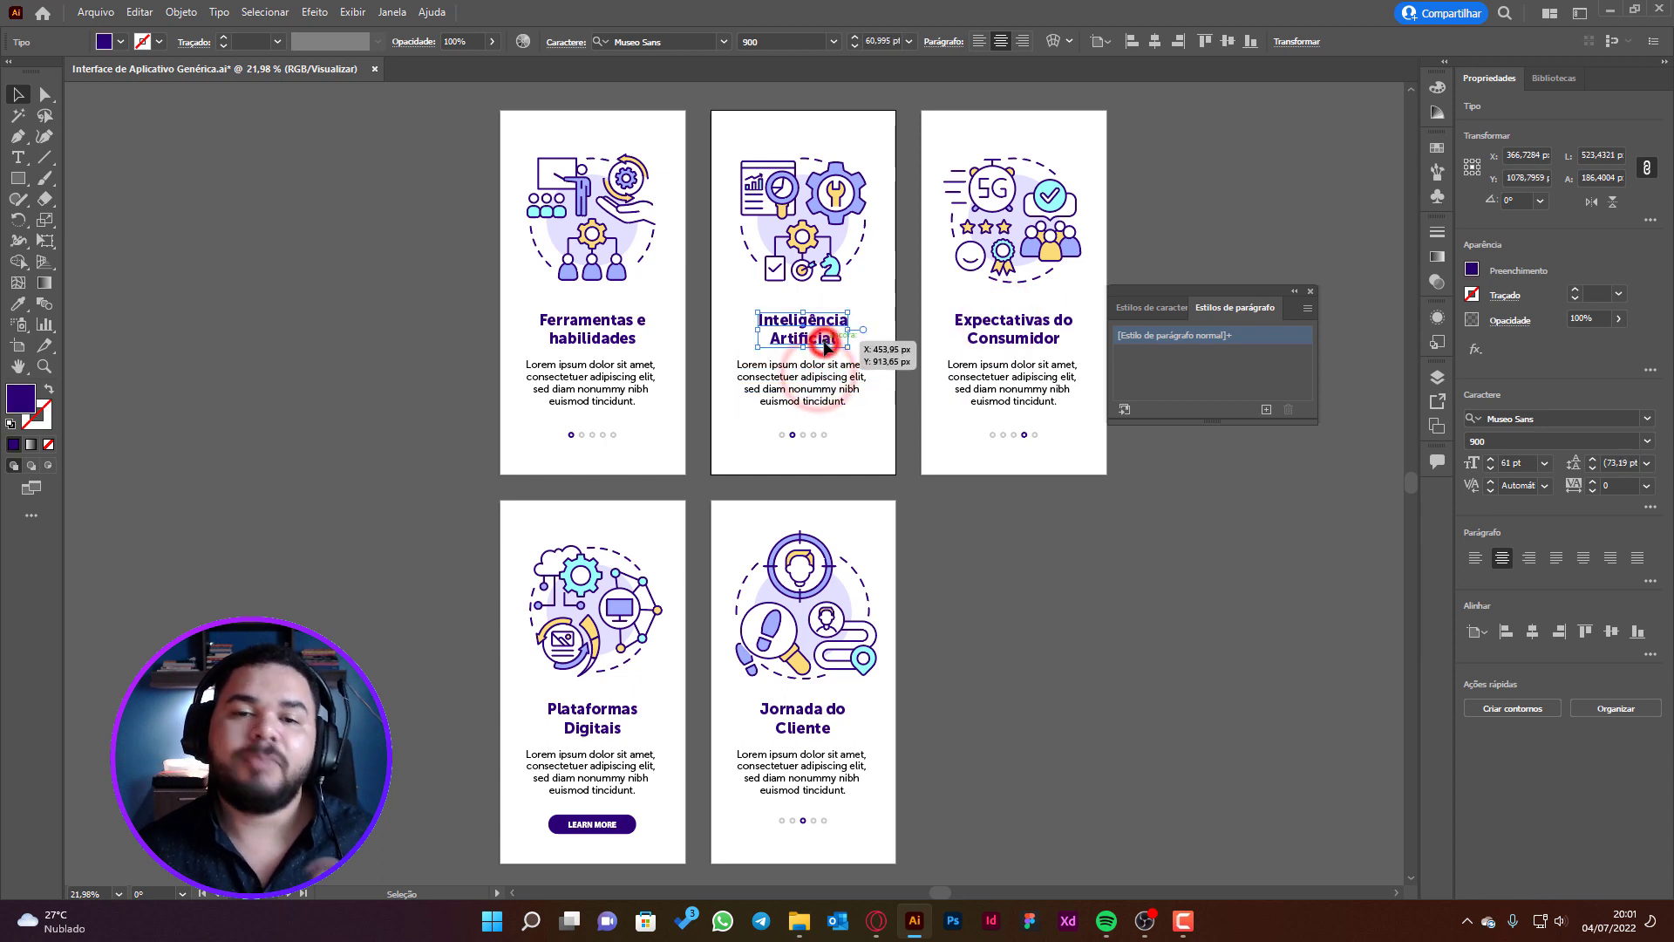
{"action": "left_click", "coordinate": [824, 347]}
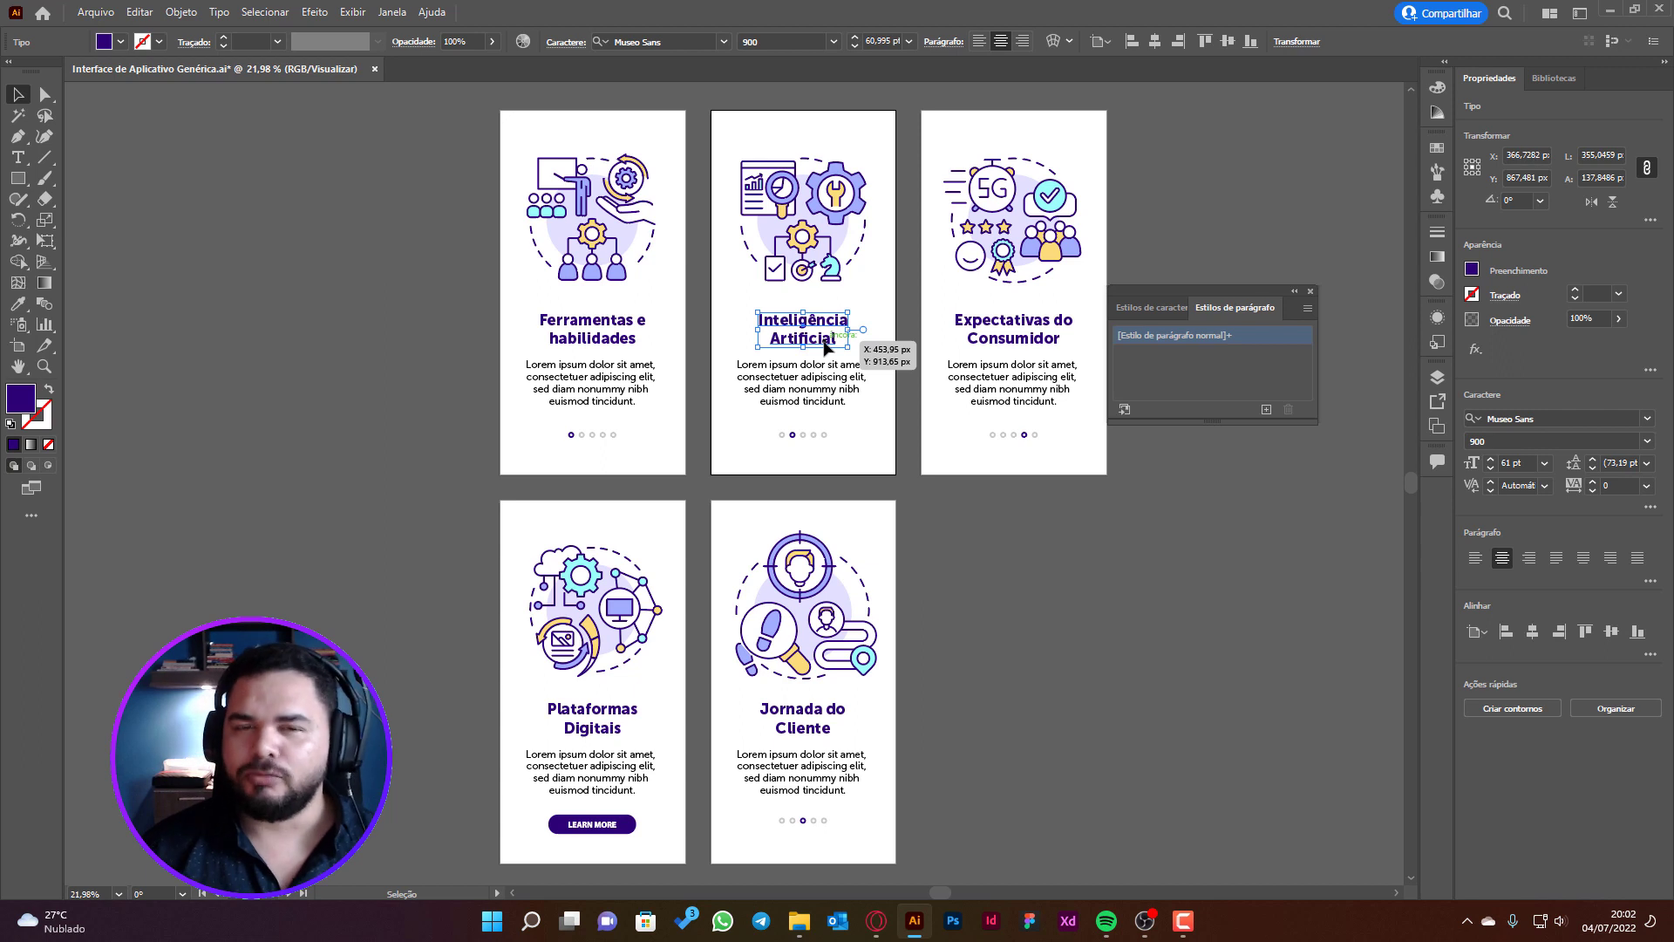
{"action": "left_click", "coordinate": [596, 338]}
{"action": "left_click", "coordinate": [593, 717]}
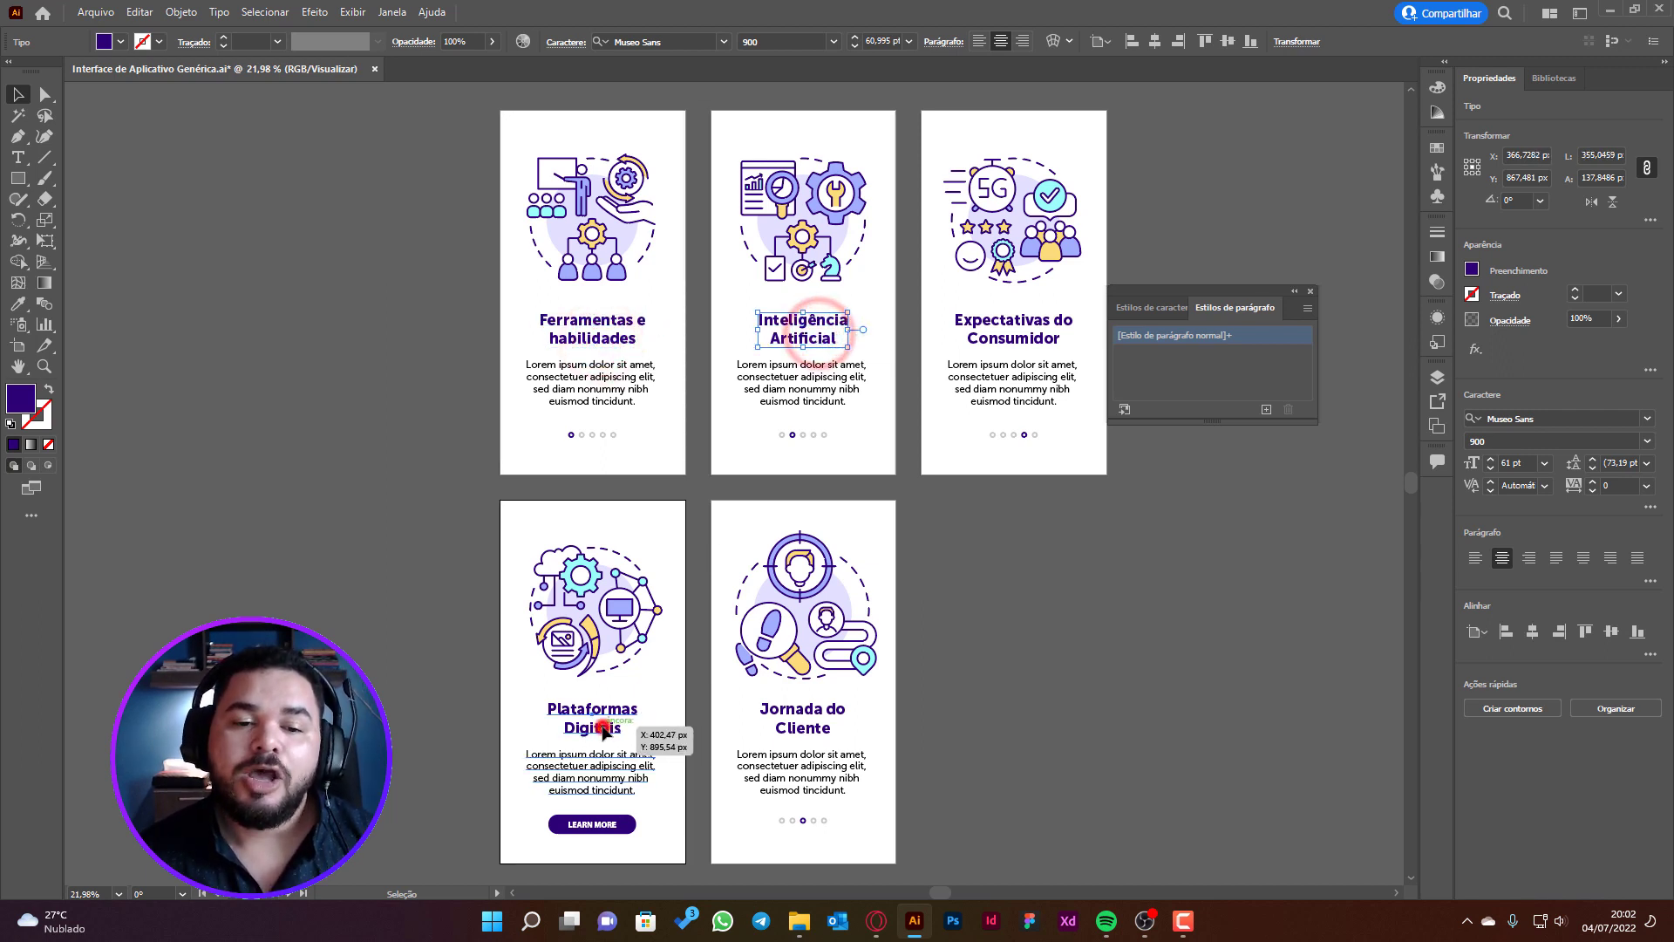
{"action": "left_click", "coordinate": [641, 334]}
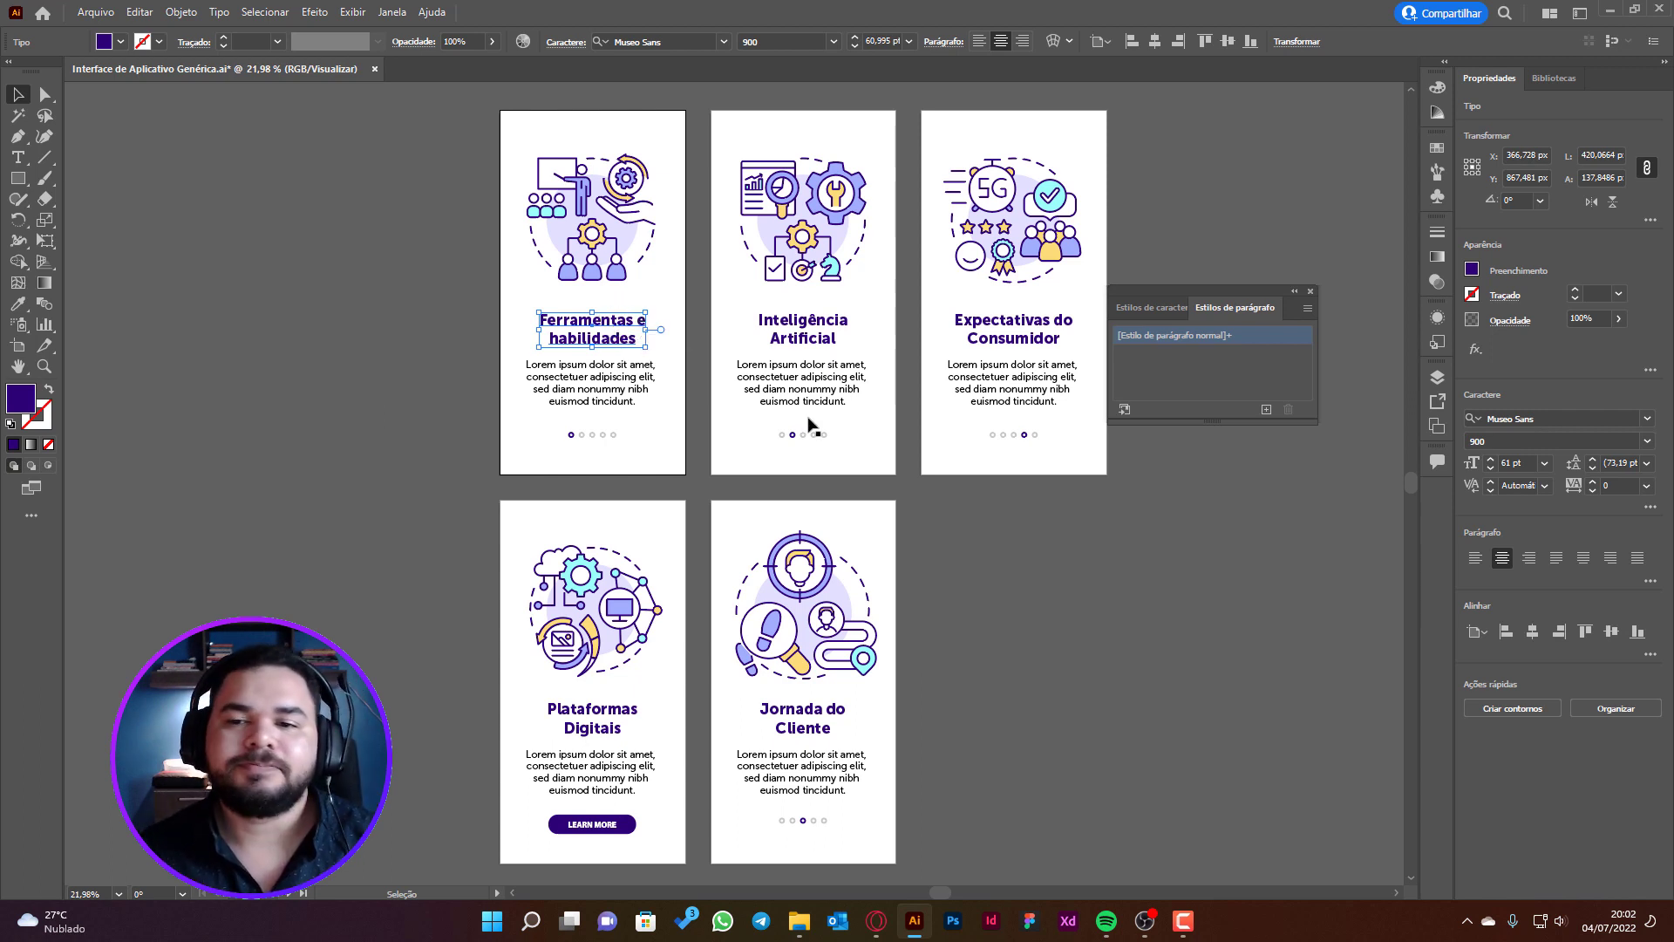
{"action": "left_click", "coordinate": [1267, 410]}
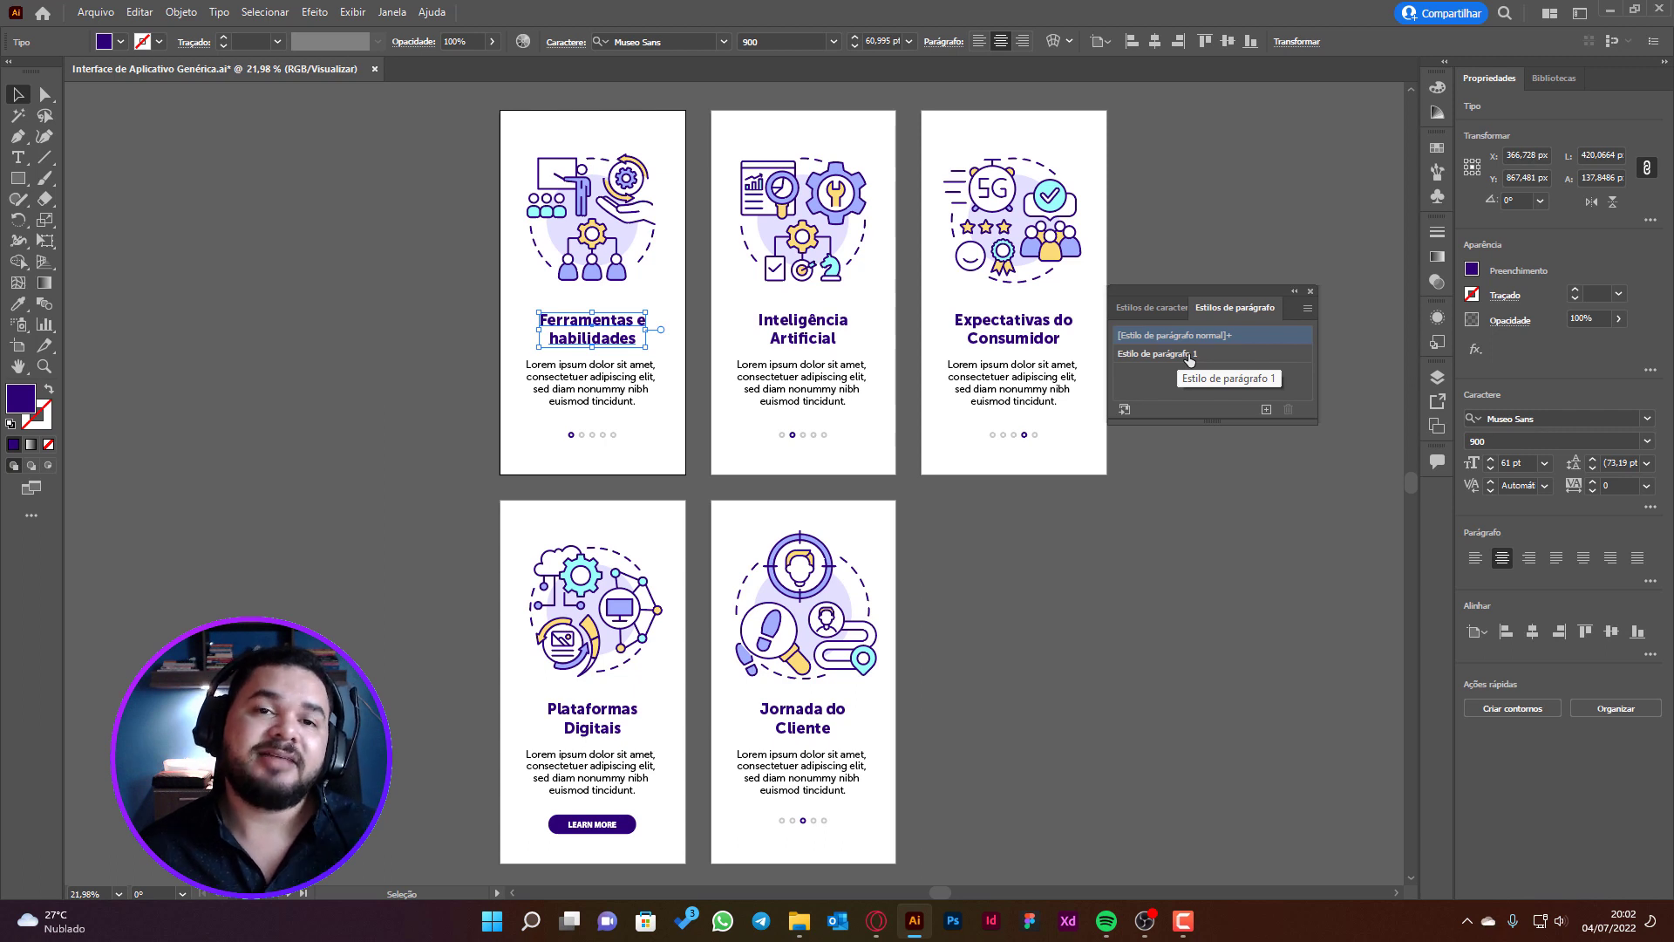
{"action": "left_click", "coordinate": [1214, 520]}
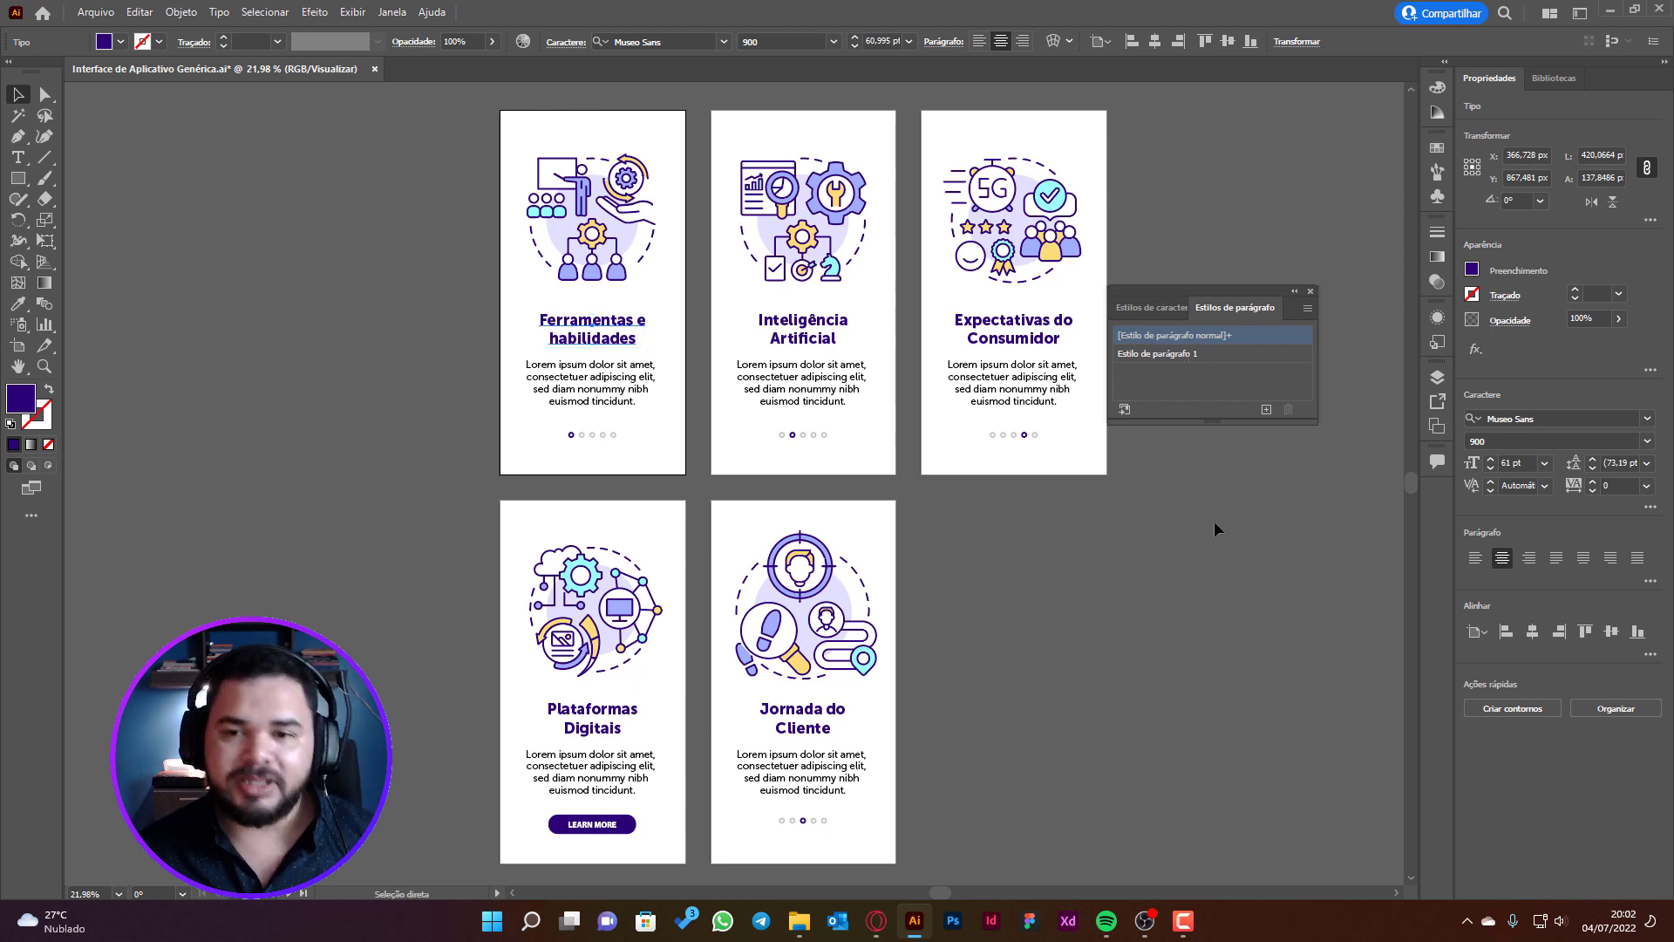
{"action": "left_click", "coordinate": [1218, 500]}
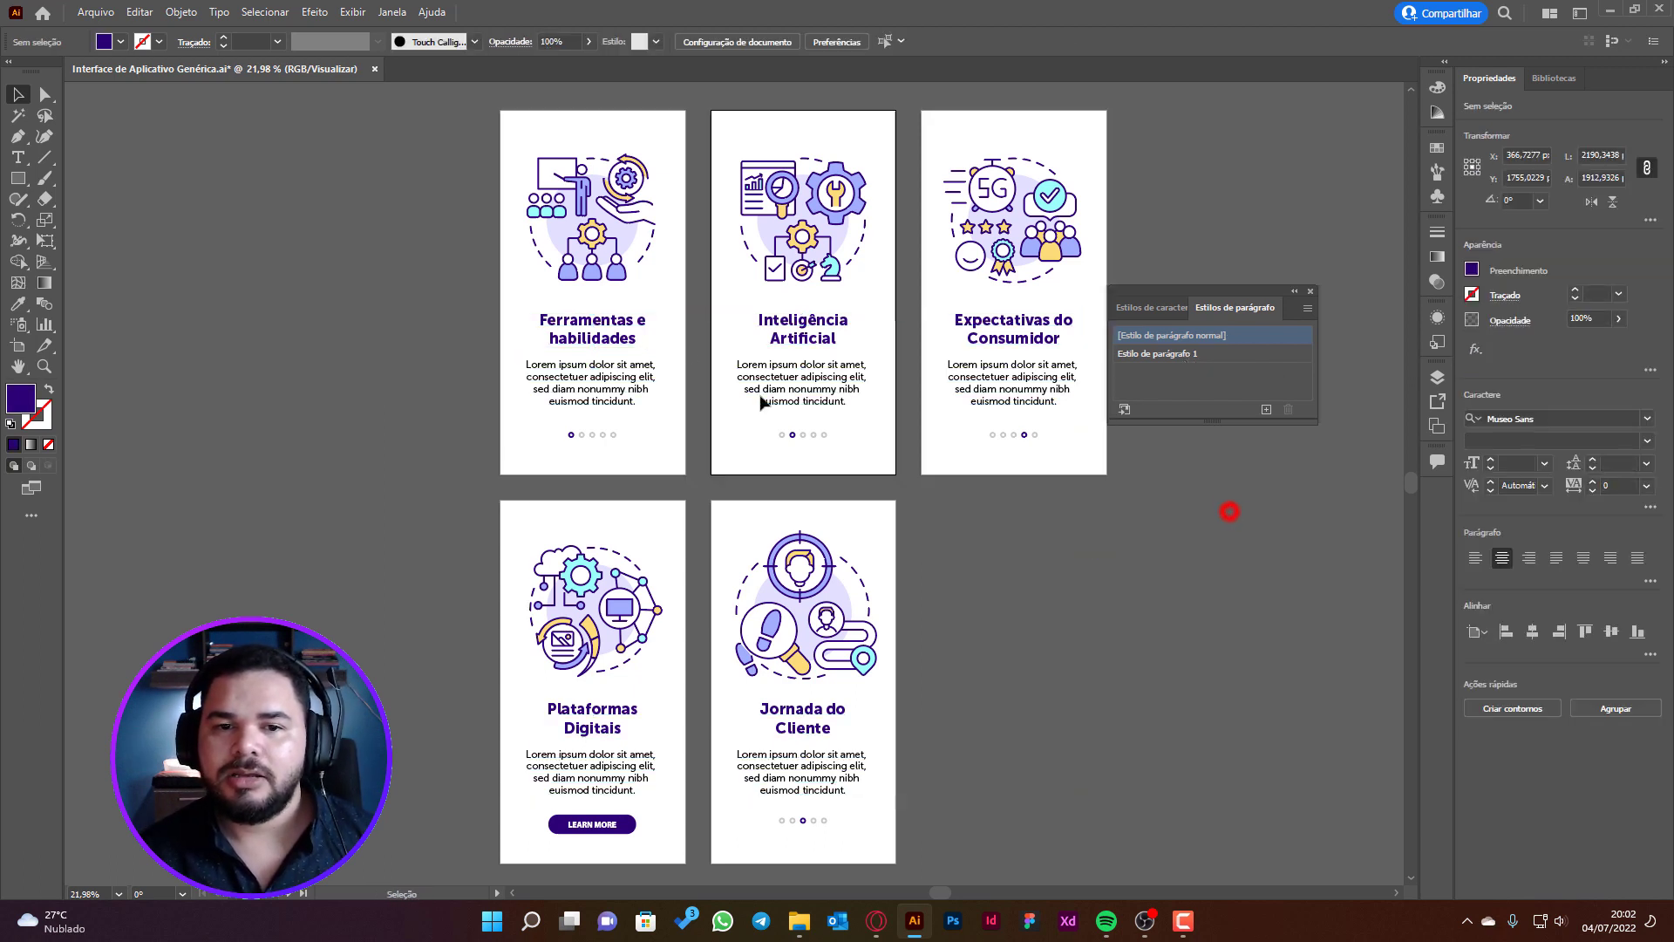
{"action": "key", "text": "ctrl+a"}
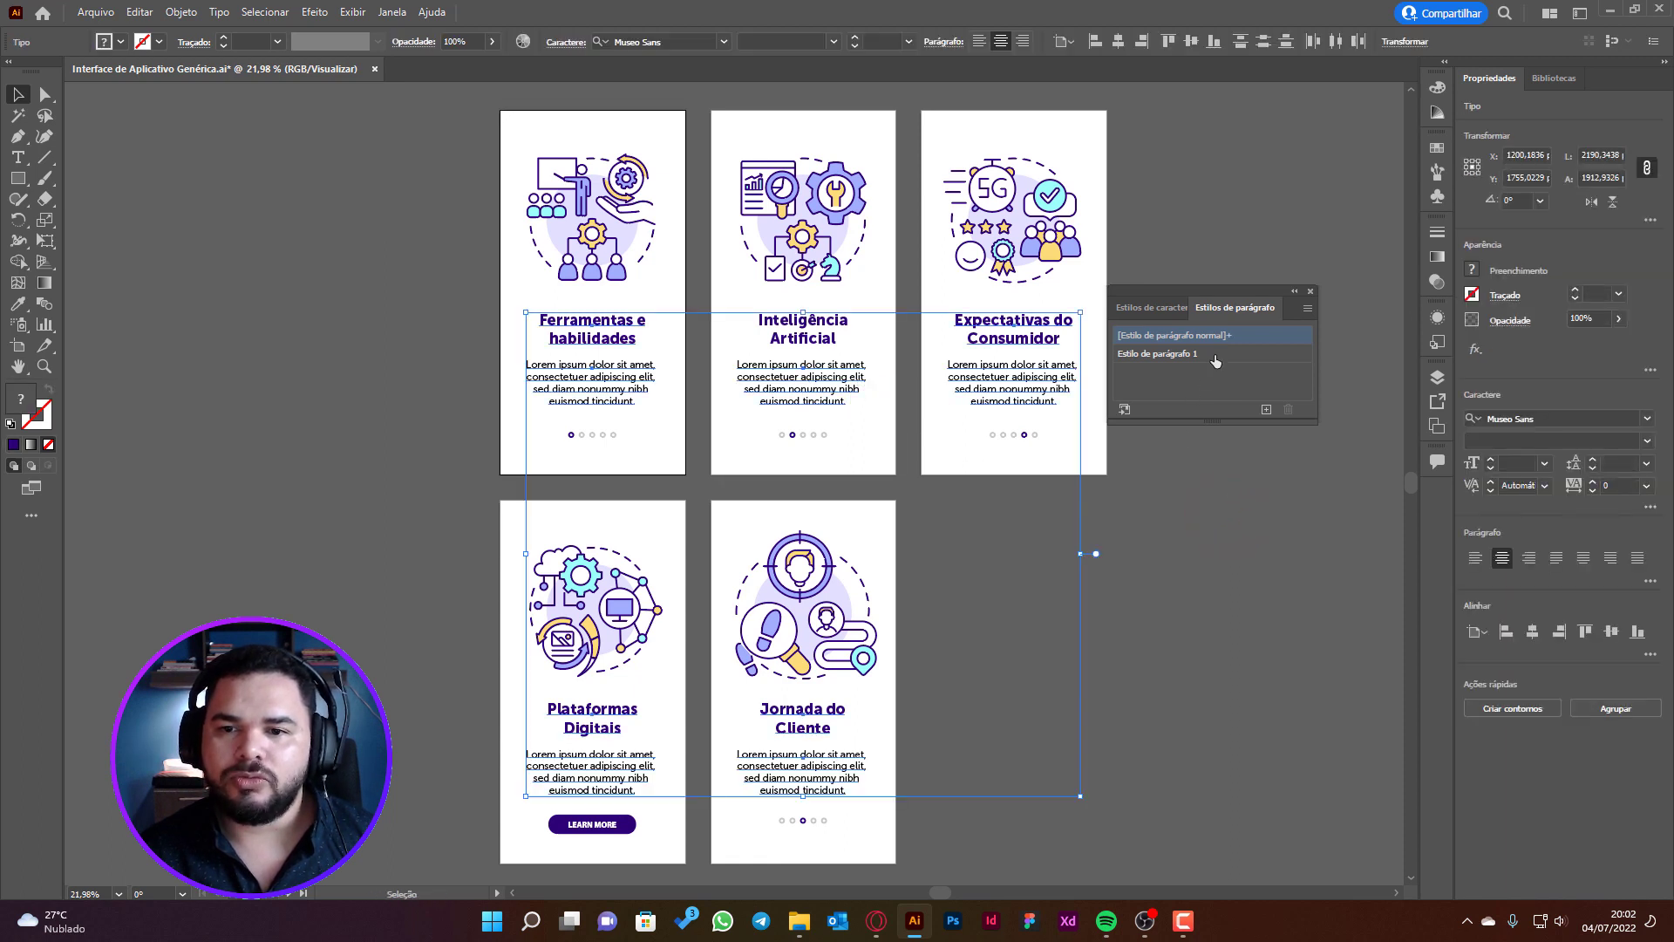
{"action": "left_click", "coordinate": [1212, 516]}
{"action": "left_click", "coordinate": [1258, 353]}
{"action": "left_click", "coordinate": [1288, 408]}
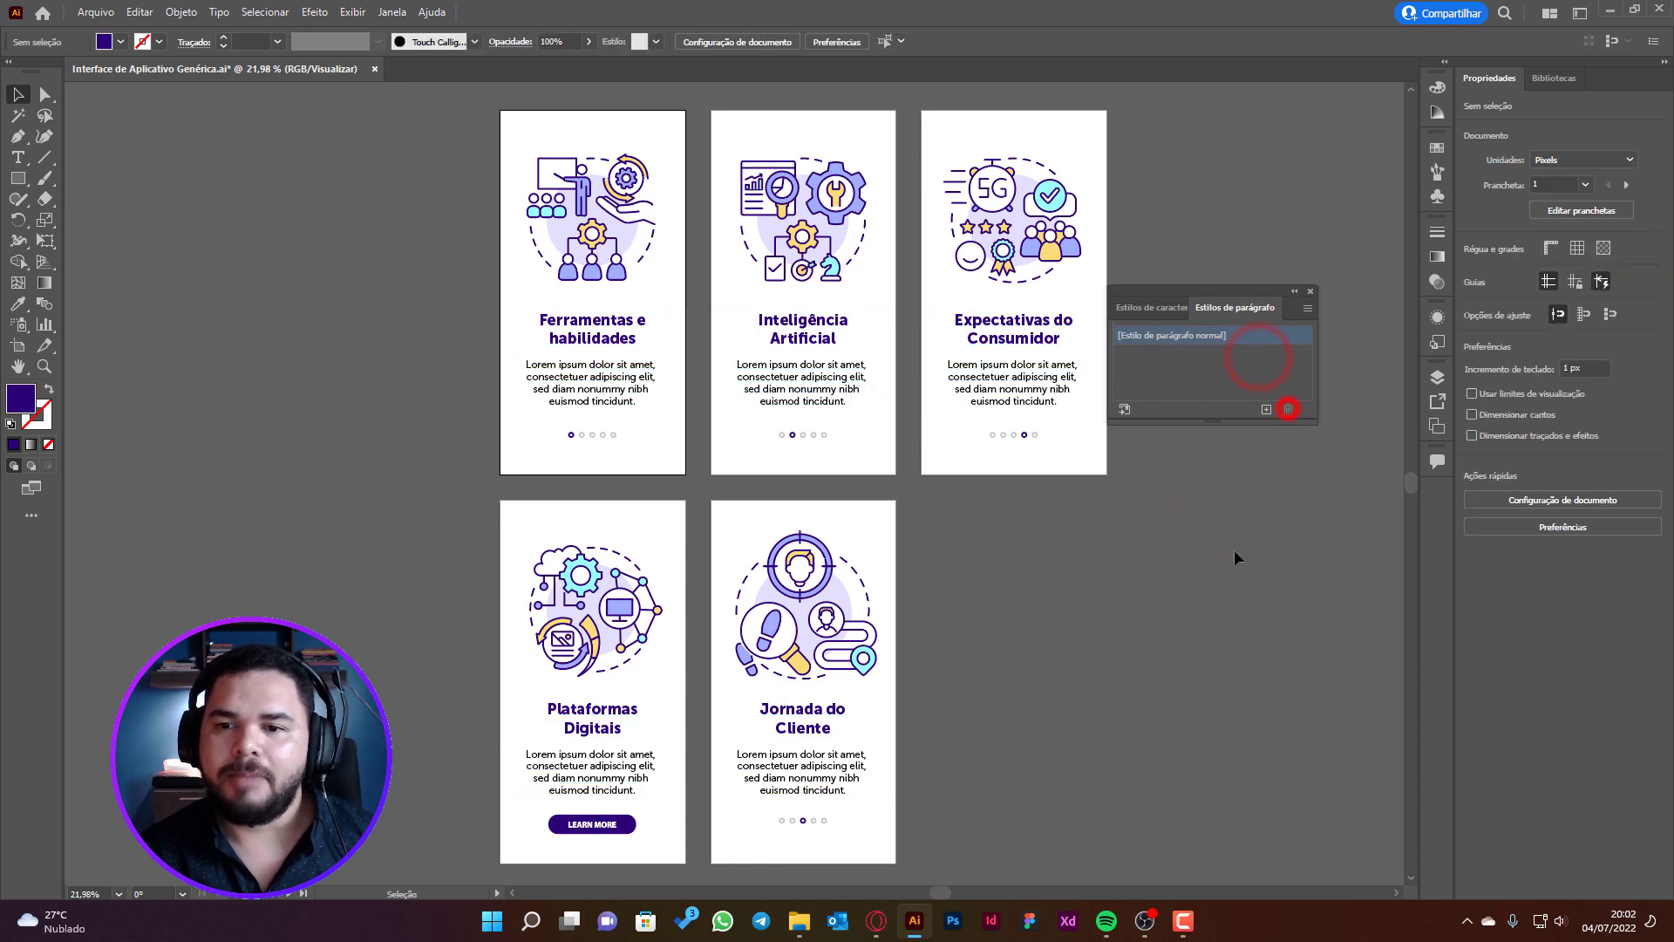
{"action": "left_click", "coordinate": [1178, 535]}
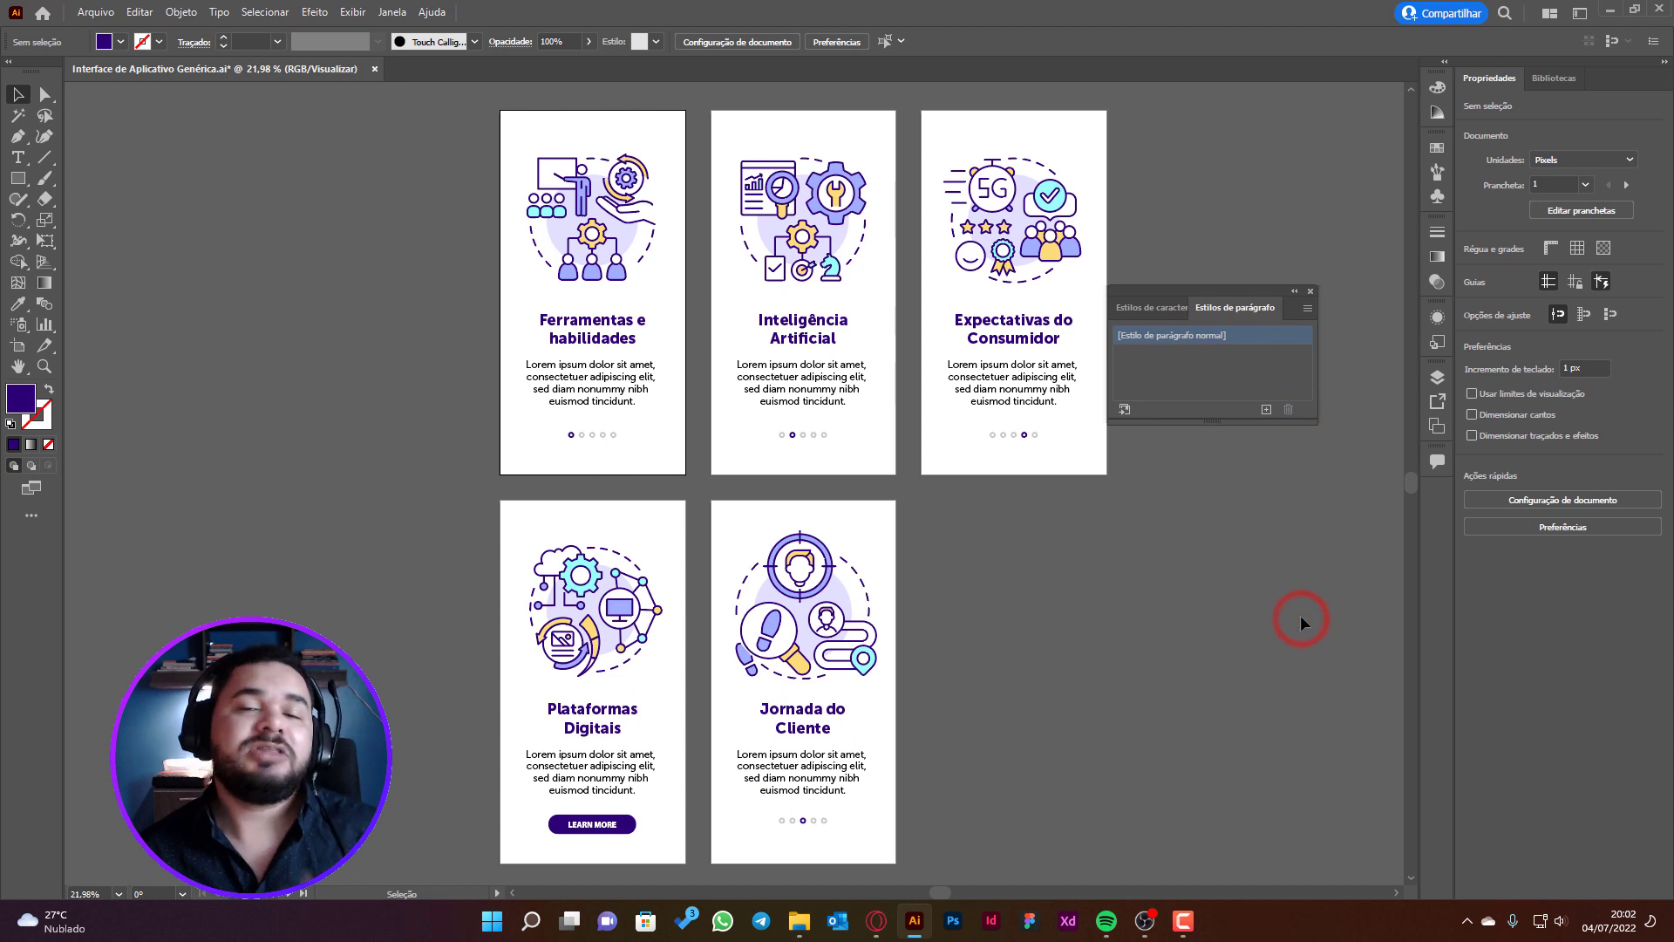
Select the whole 'Expectativas do Consumidor' title and create Estilo de parágrafo 1 from its formatting
{"action": "double_click", "coordinate": [806, 336]}
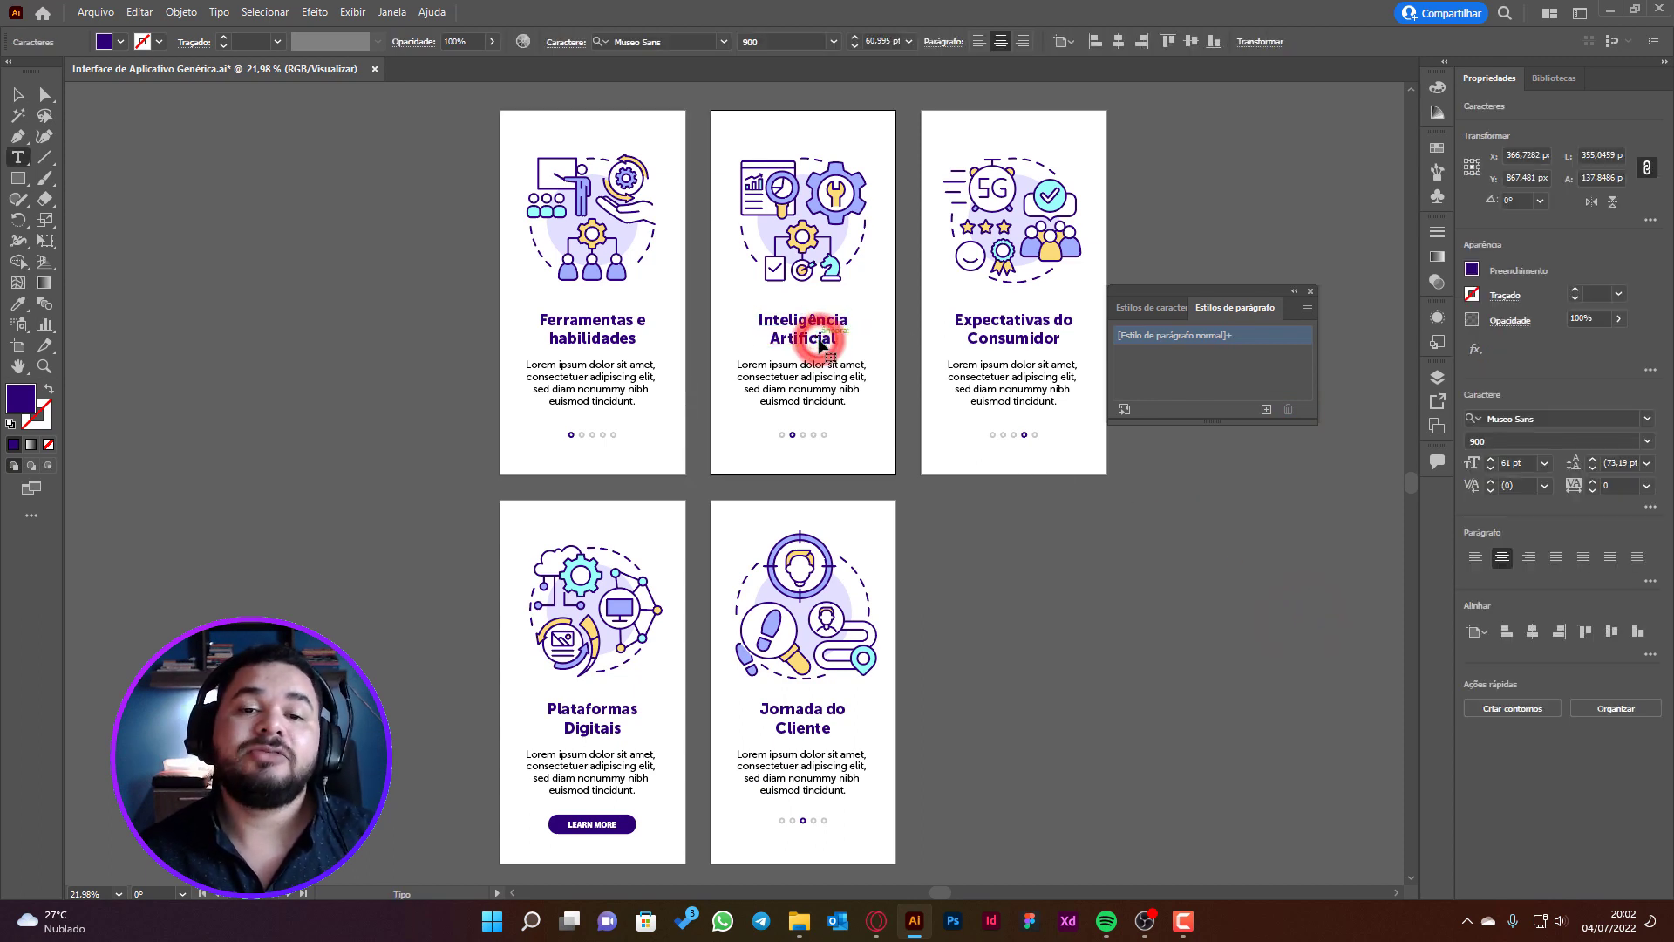
{"action": "left_click", "coordinate": [1037, 336]}
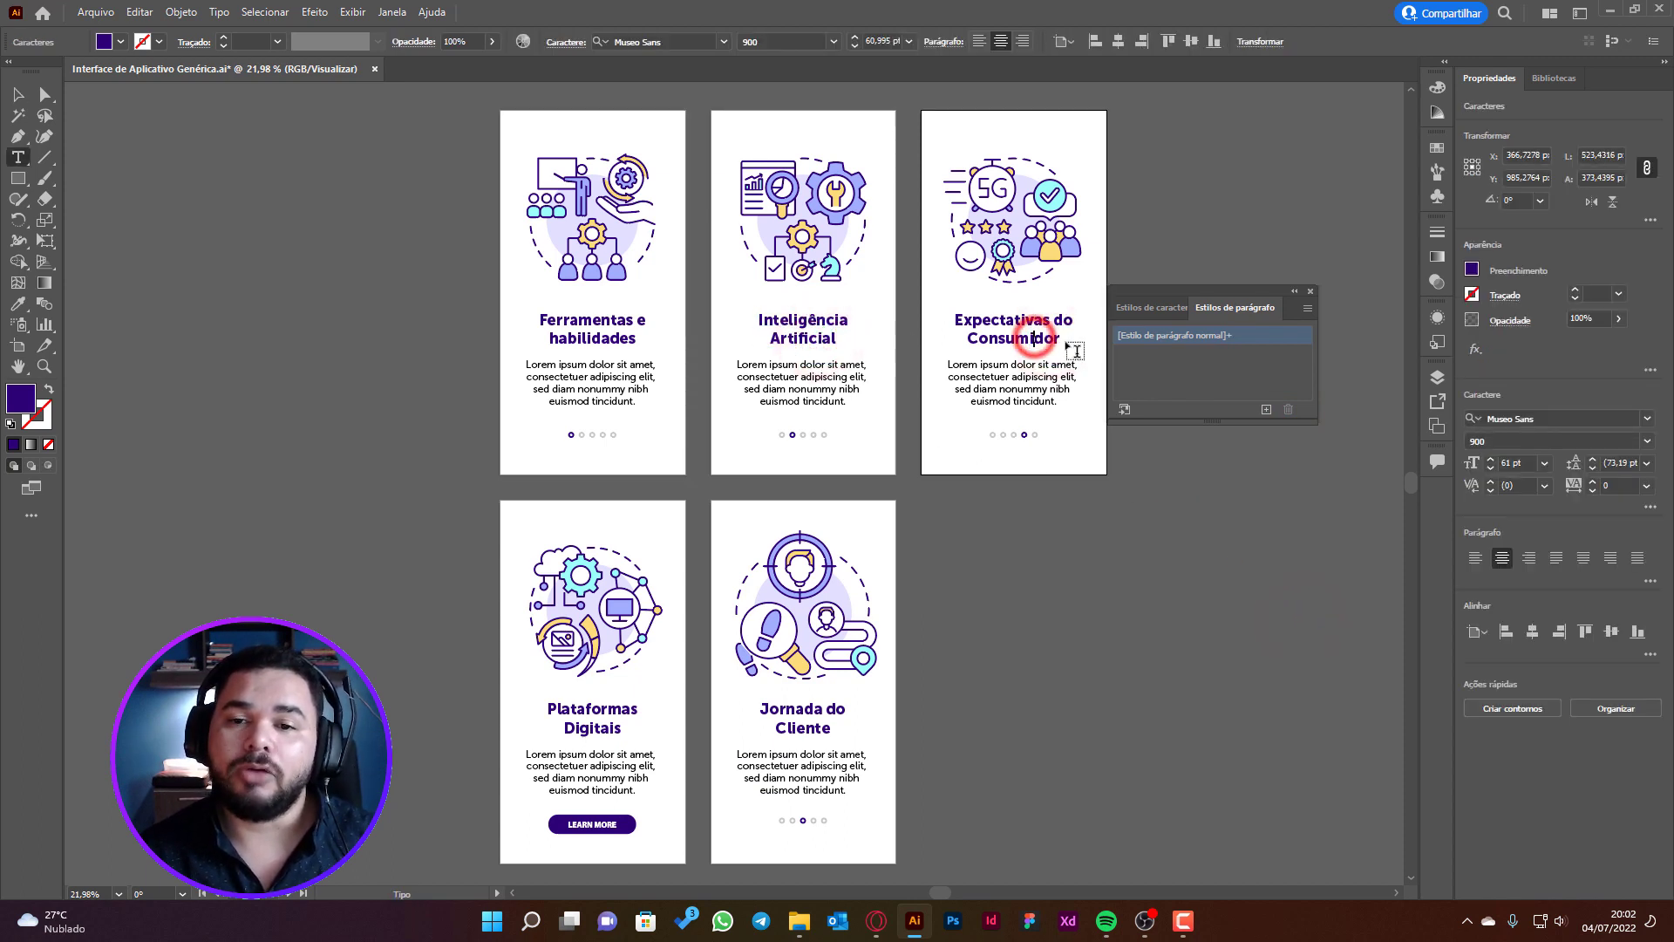
{"action": "triple_click", "coordinate": [1055, 332]}
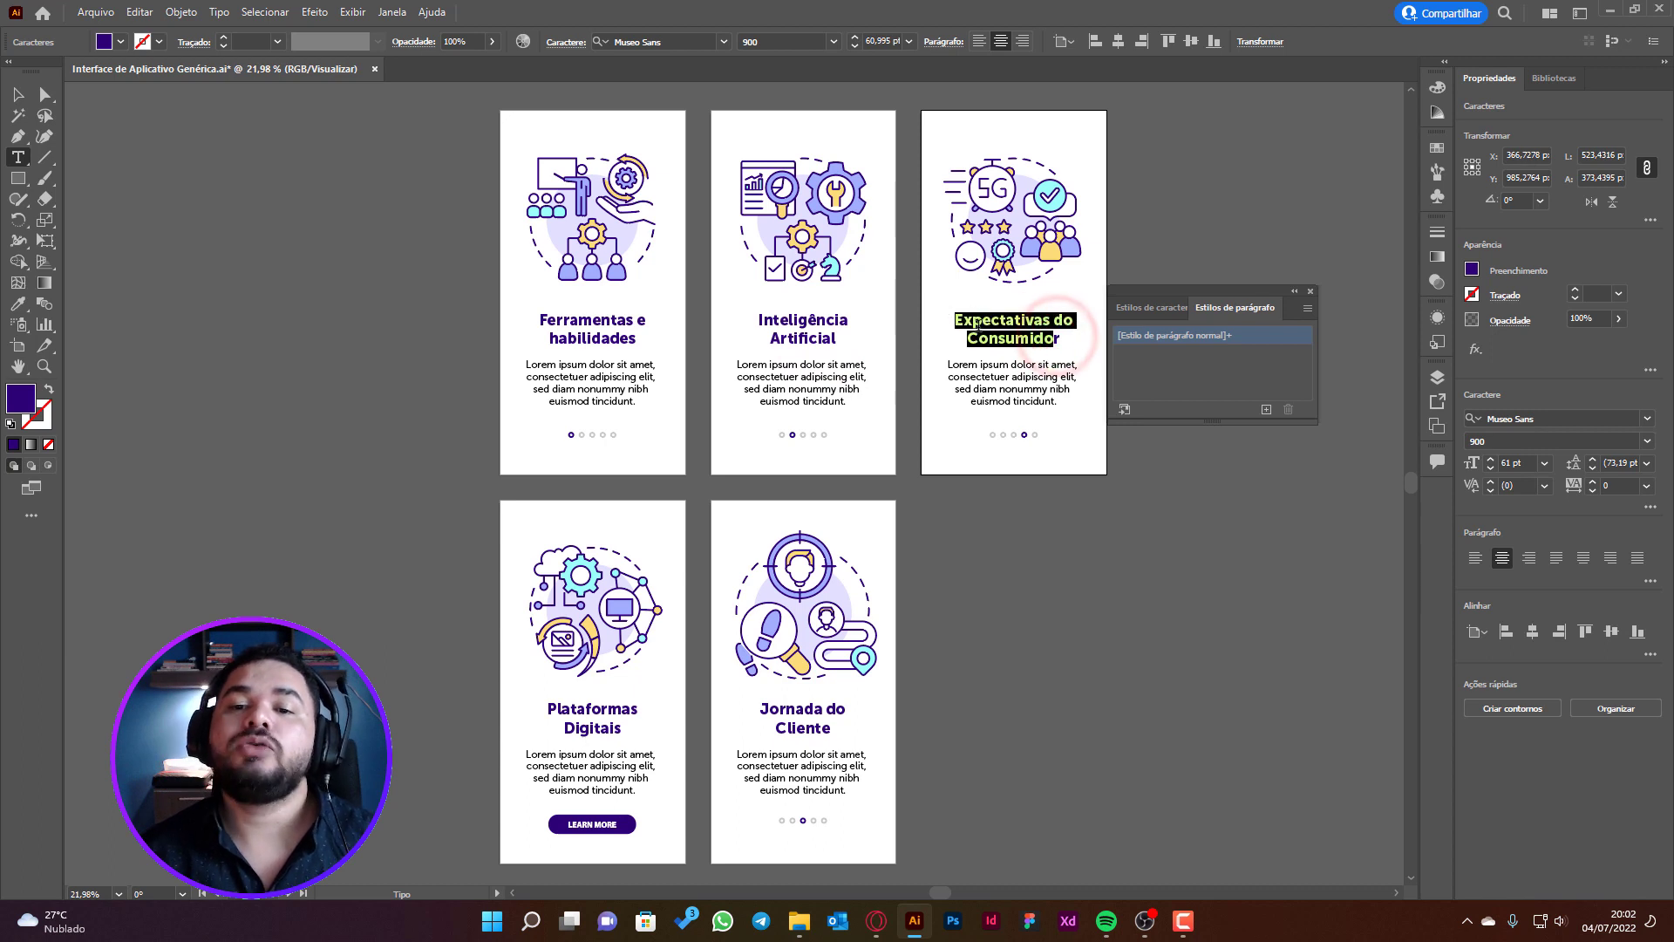
{"action": "left_click", "coordinate": [1033, 332]}
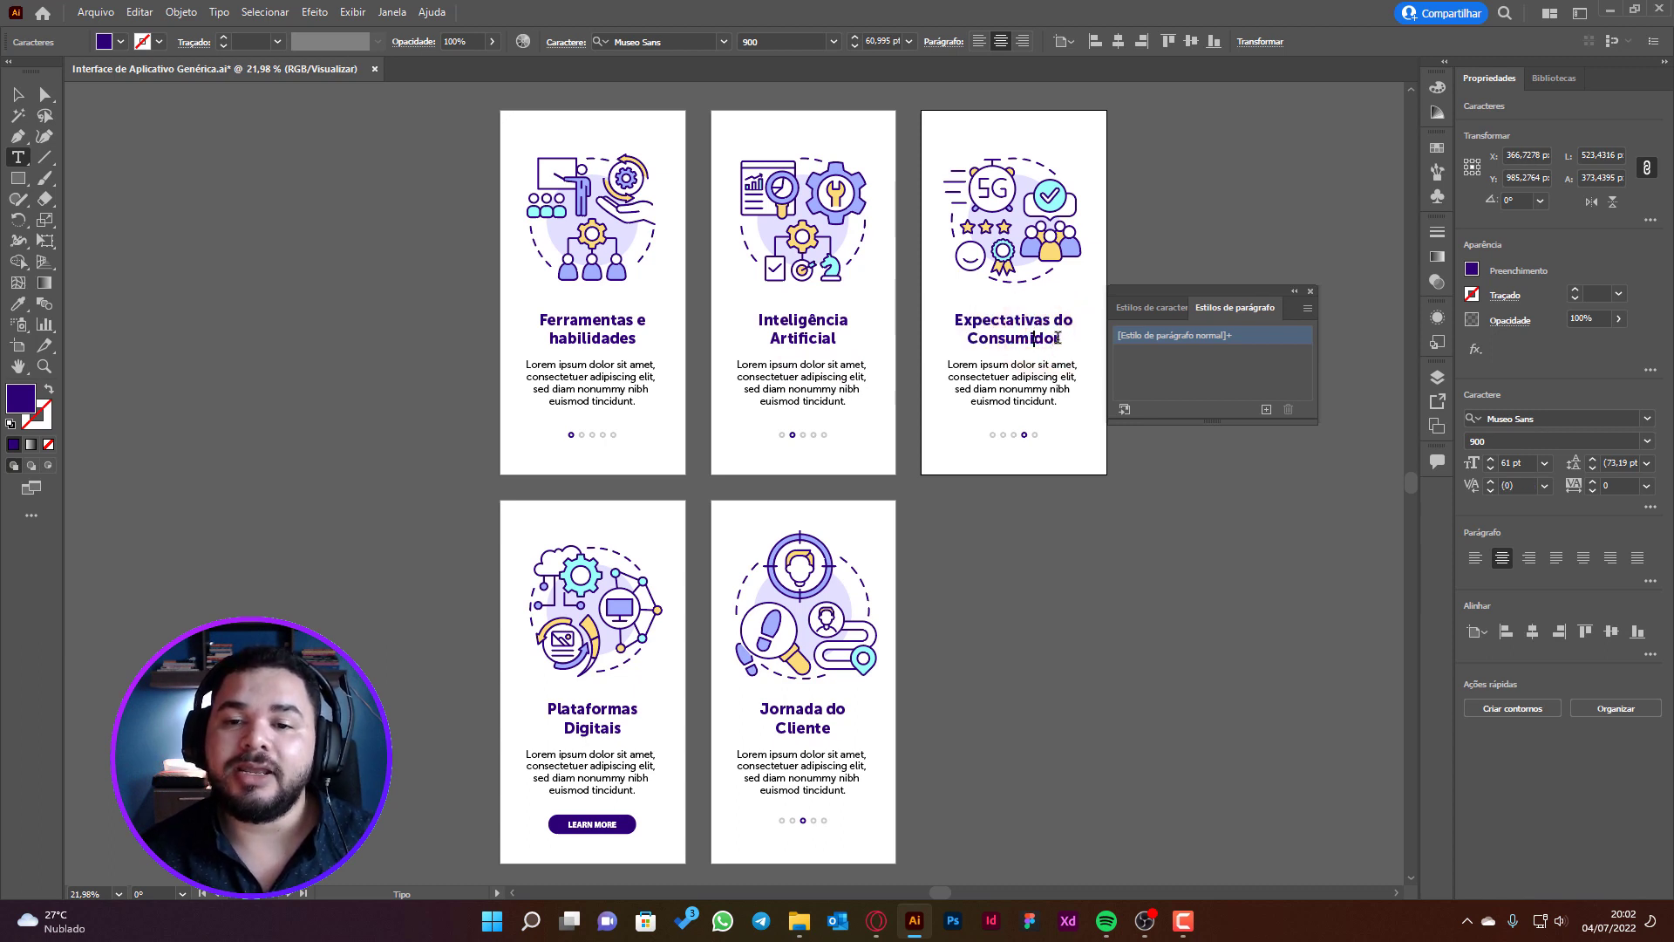
{"action": "left_click", "coordinate": [1058, 339], "text": "shift"}
{"action": "triple_click", "coordinate": [994, 324]}
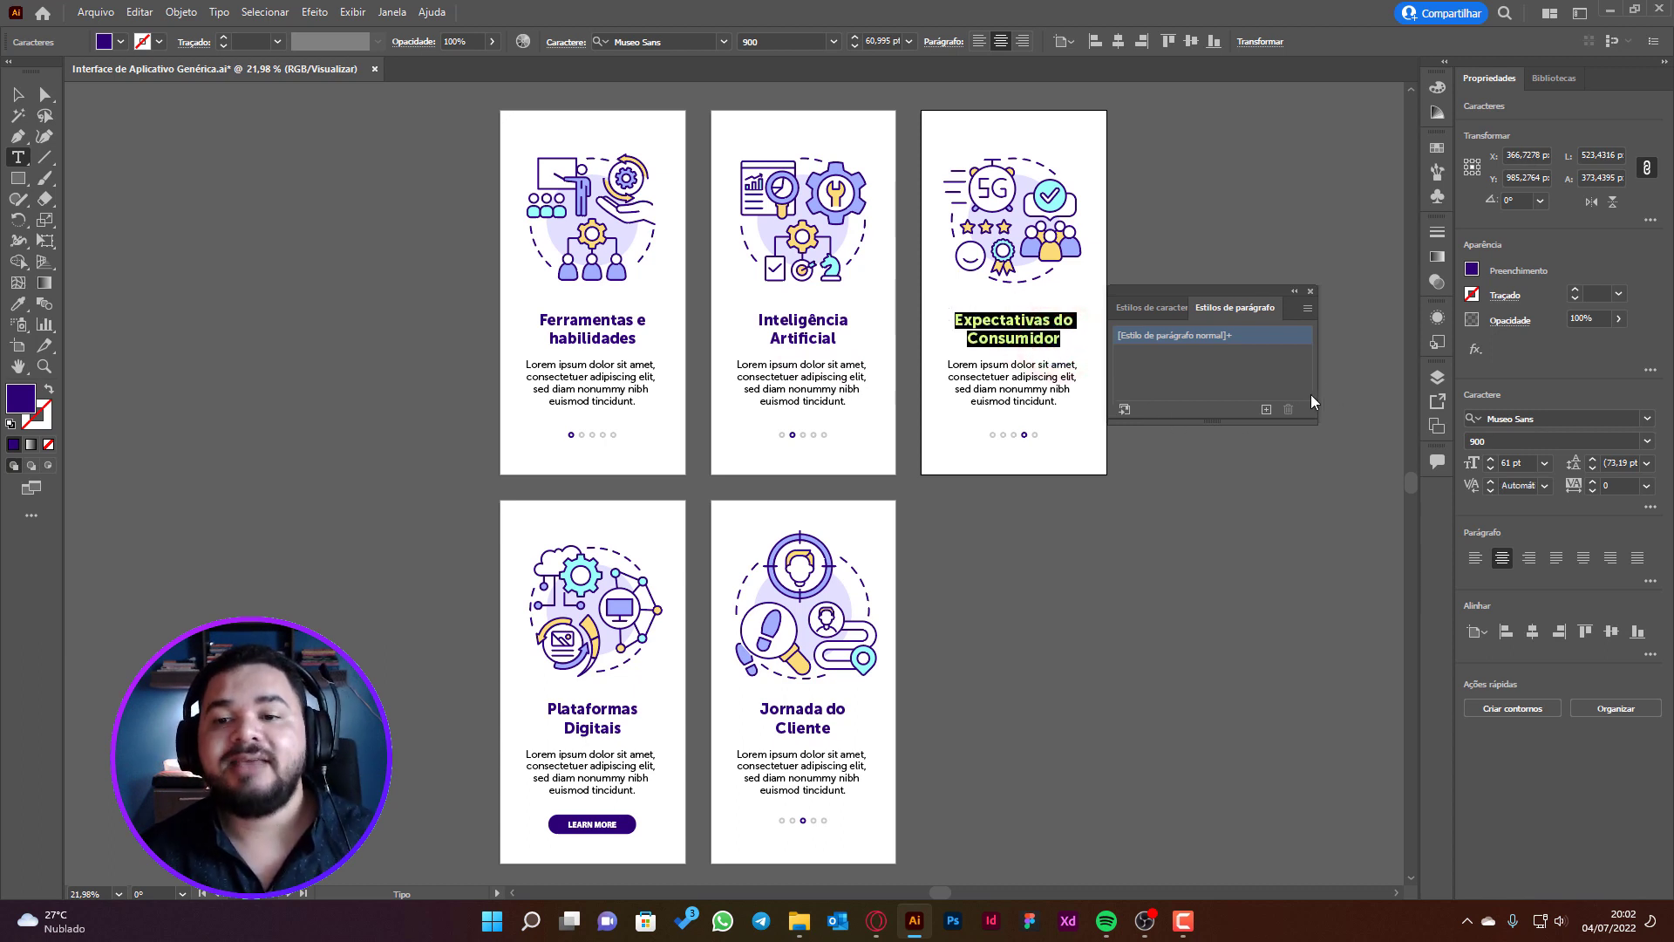
{"action": "left_click", "coordinate": [1266, 409]}
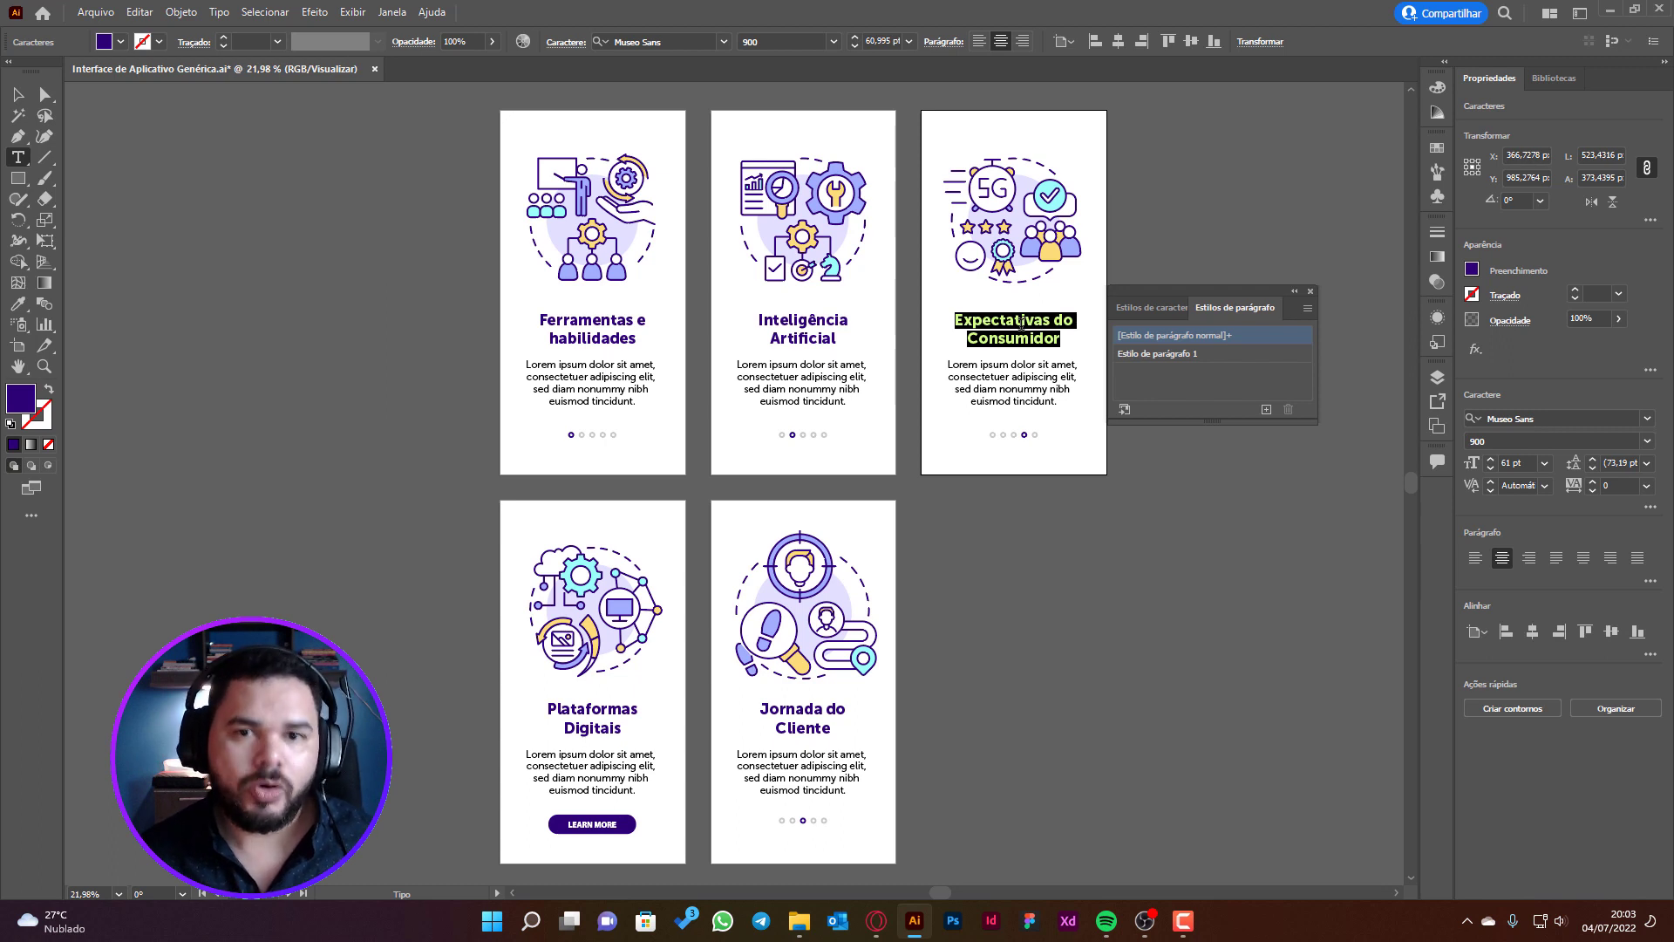
{"action": "key", "text": "Escape"}
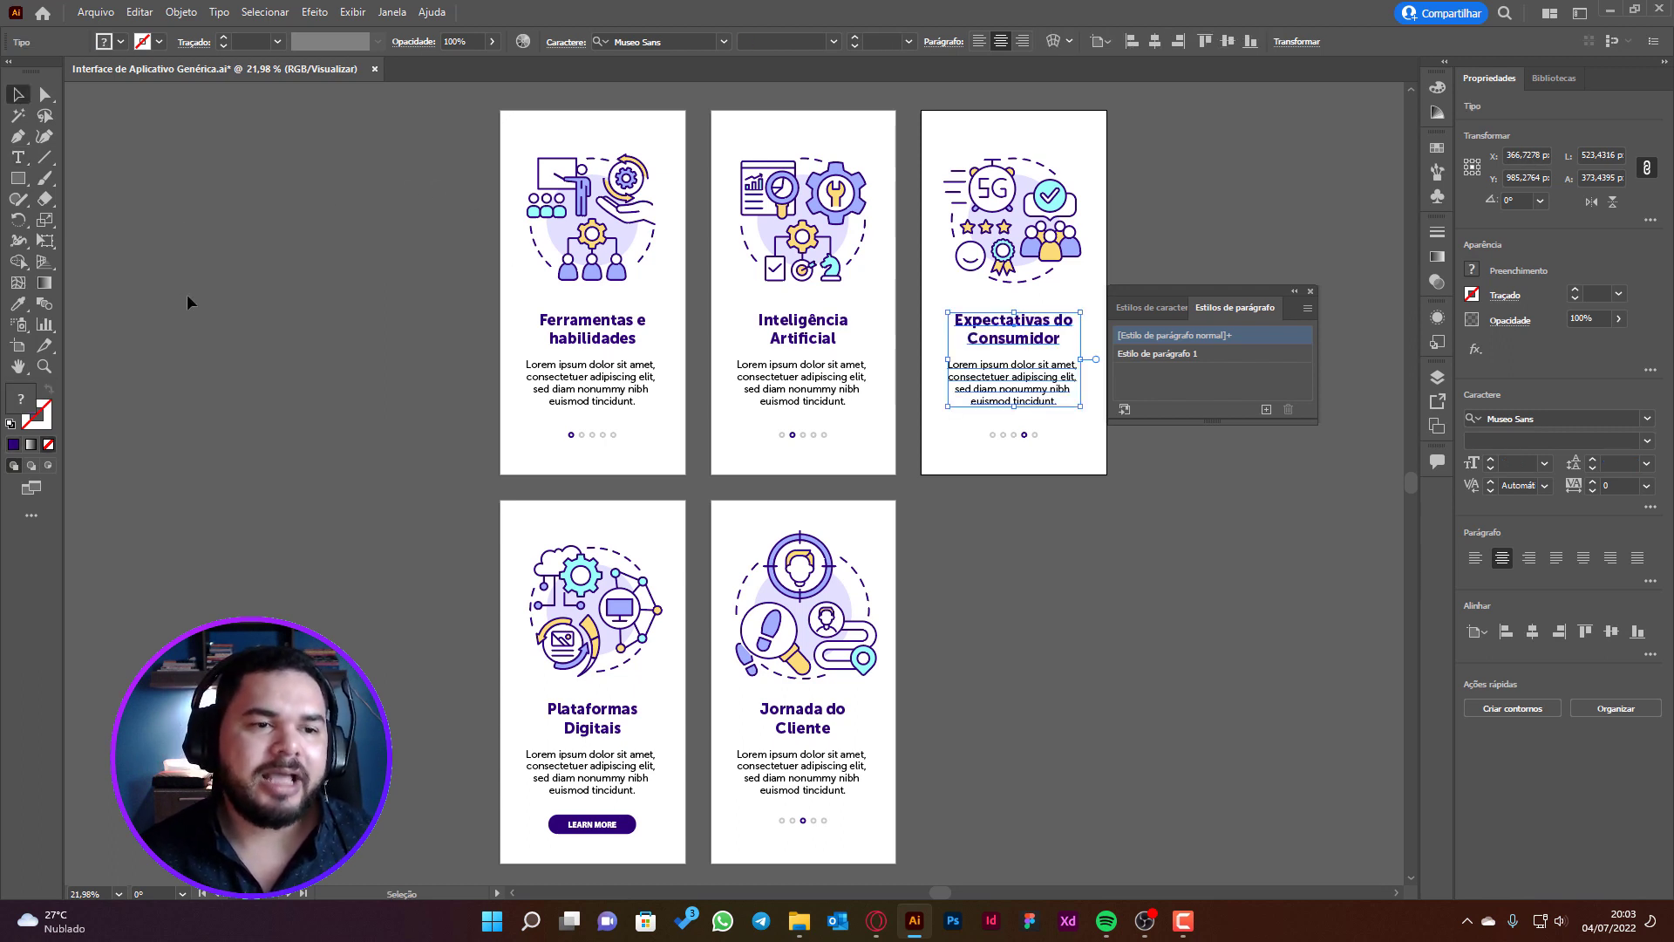
Place an enlarged 'Lorem ipsum' test text left of the screens and apply Estilo de parágrafo 1
{"action": "left_click", "coordinate": [187, 295]}
{"action": "key", "text": "t"}
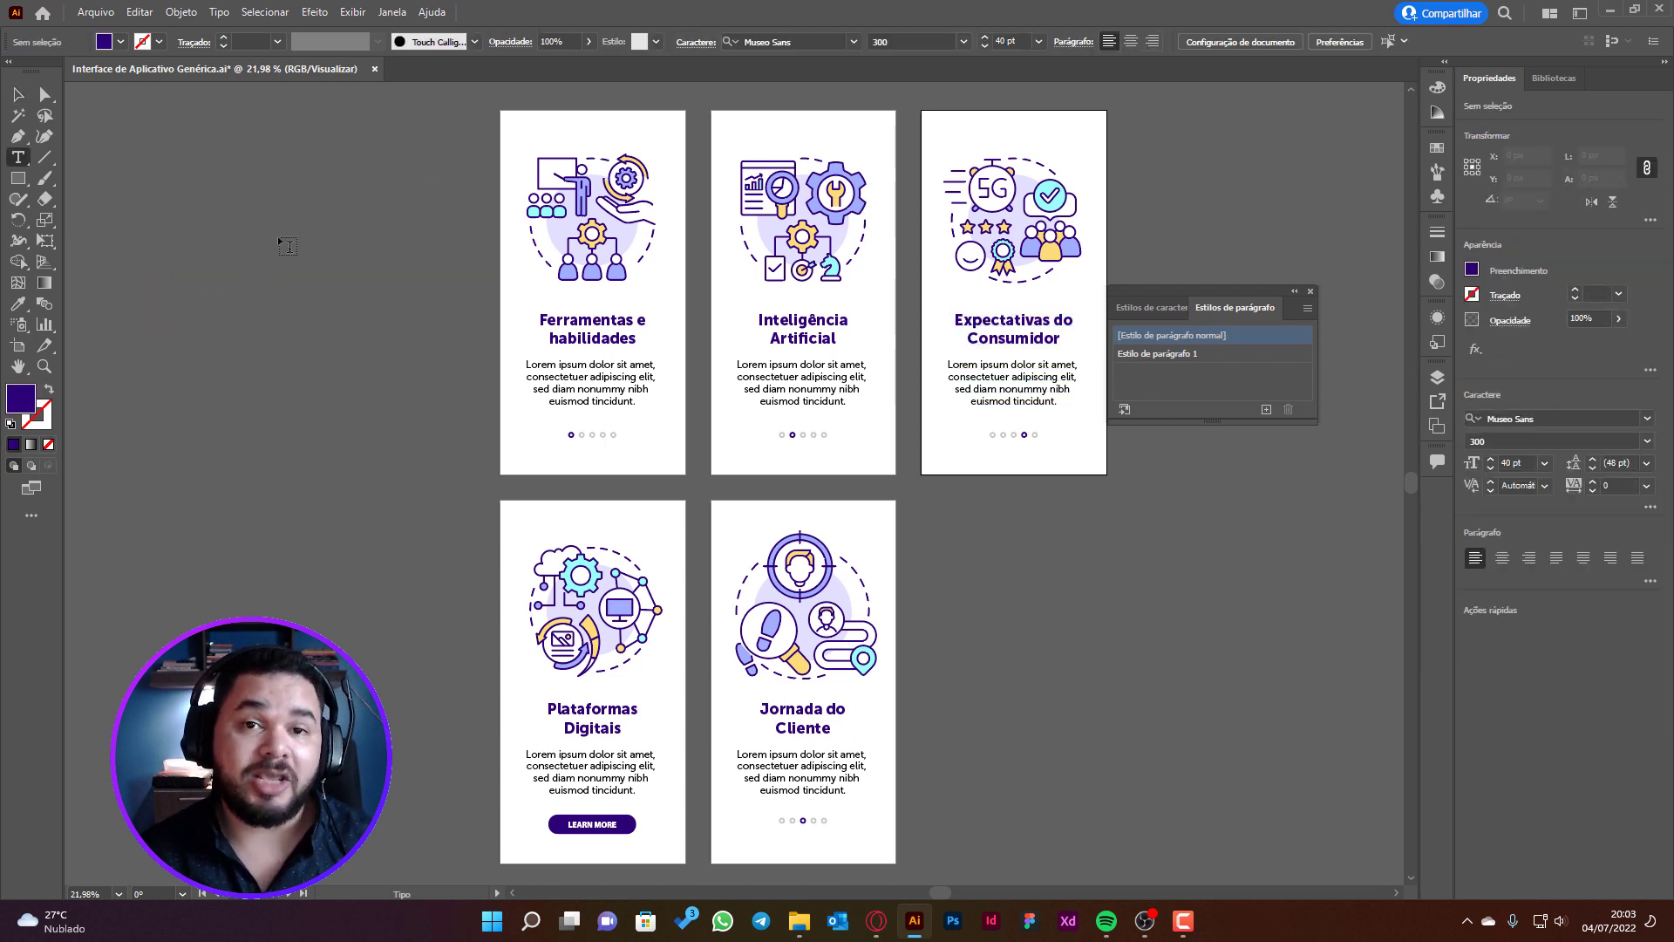
{"action": "left_click", "coordinate": [279, 237]}
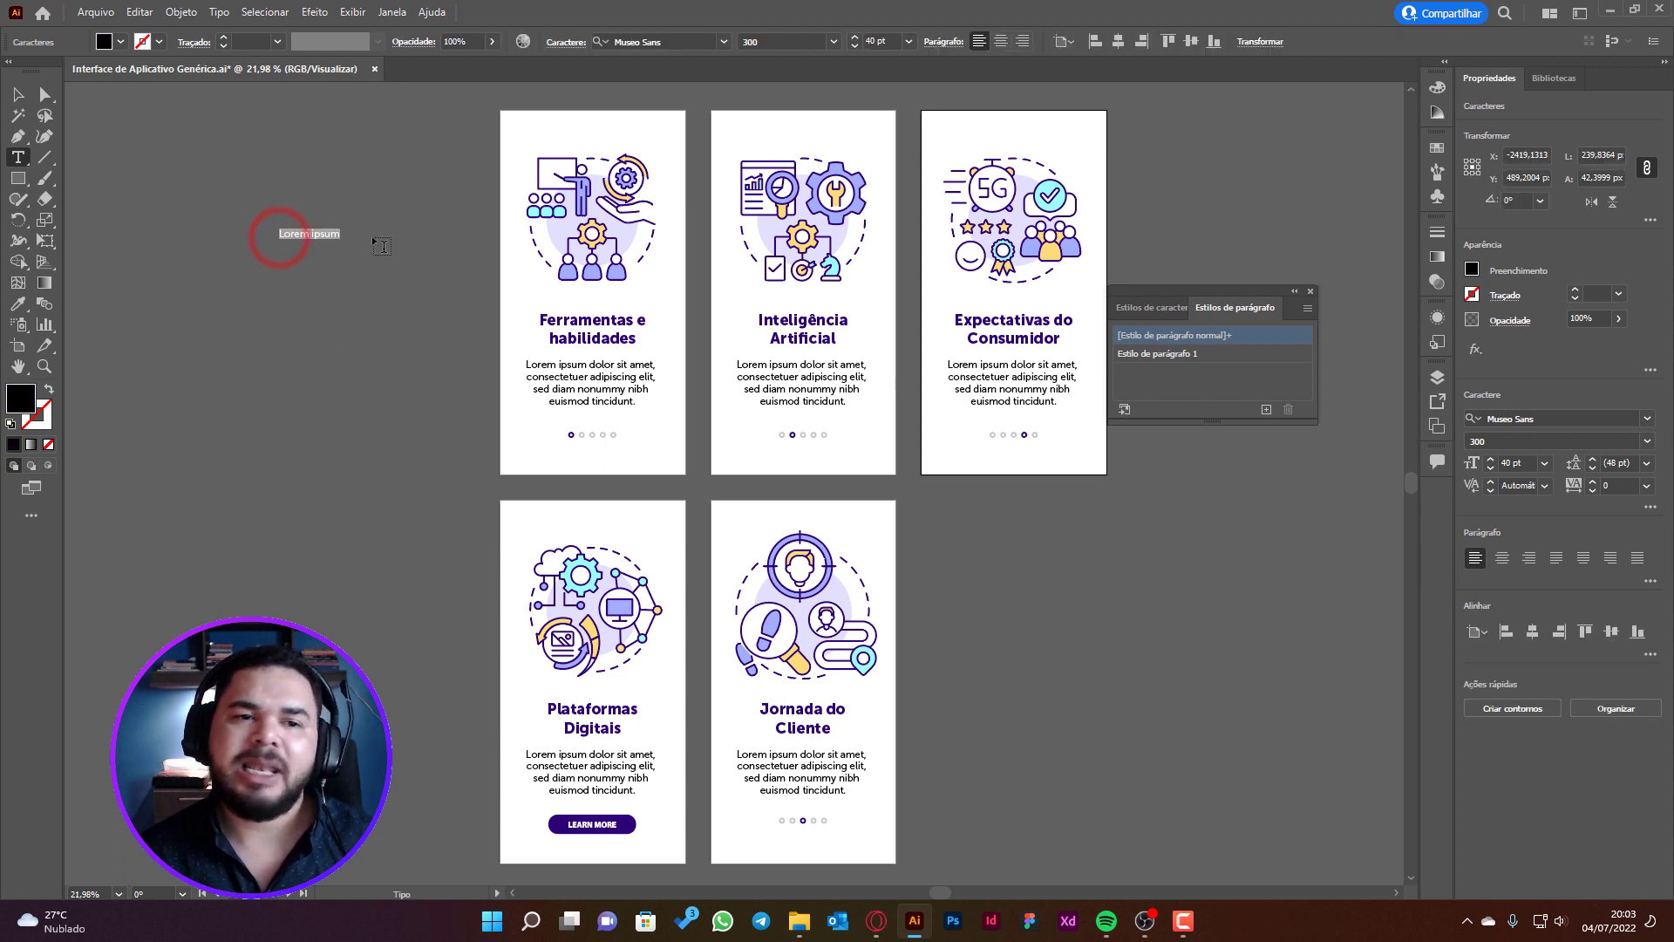
{"action": "key", "text": "Escape"}
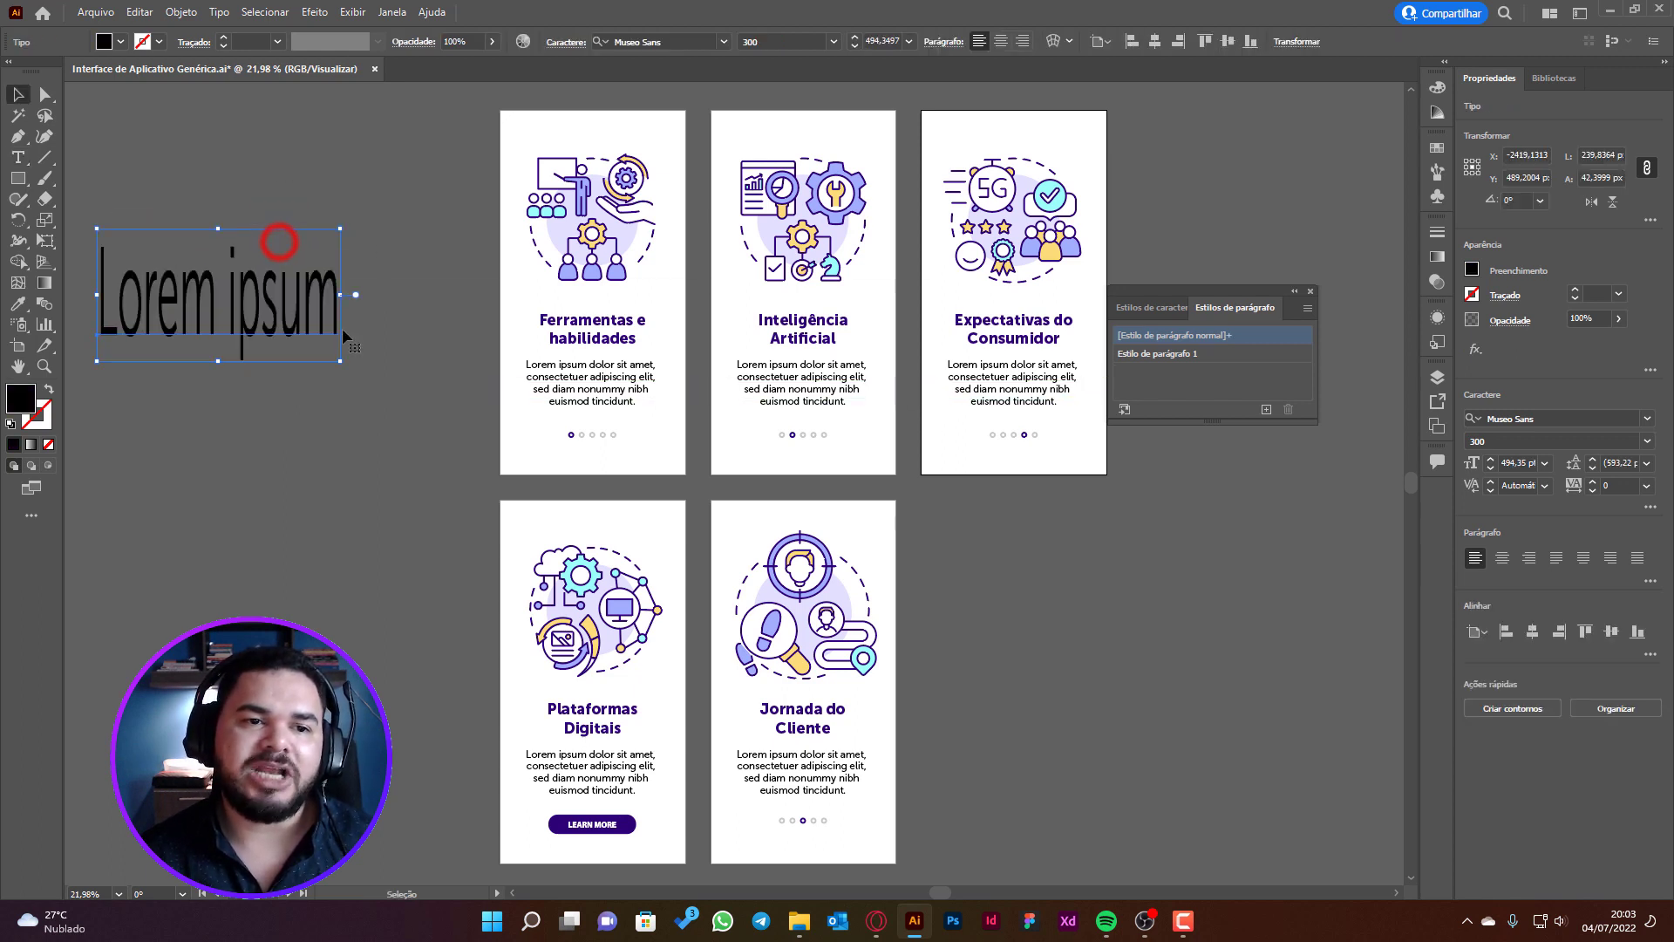
{"action": "left_click_drag", "start_coordinate": [346, 238], "coordinate": [445, 262]}
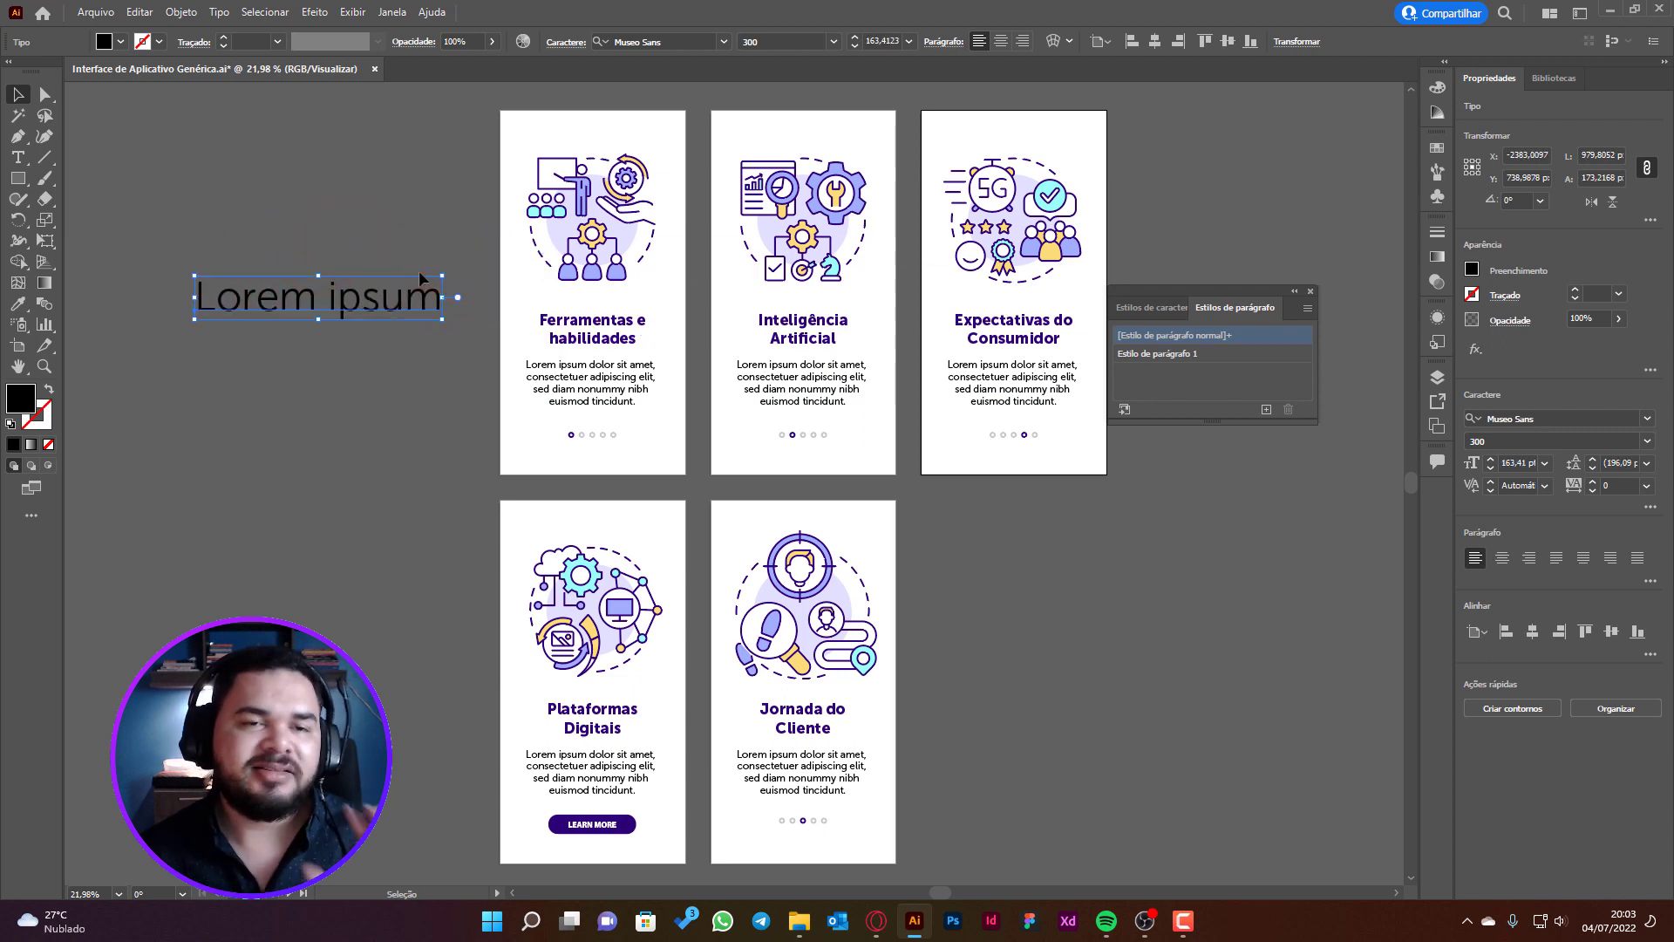
{"action": "left_click", "coordinate": [1205, 357]}
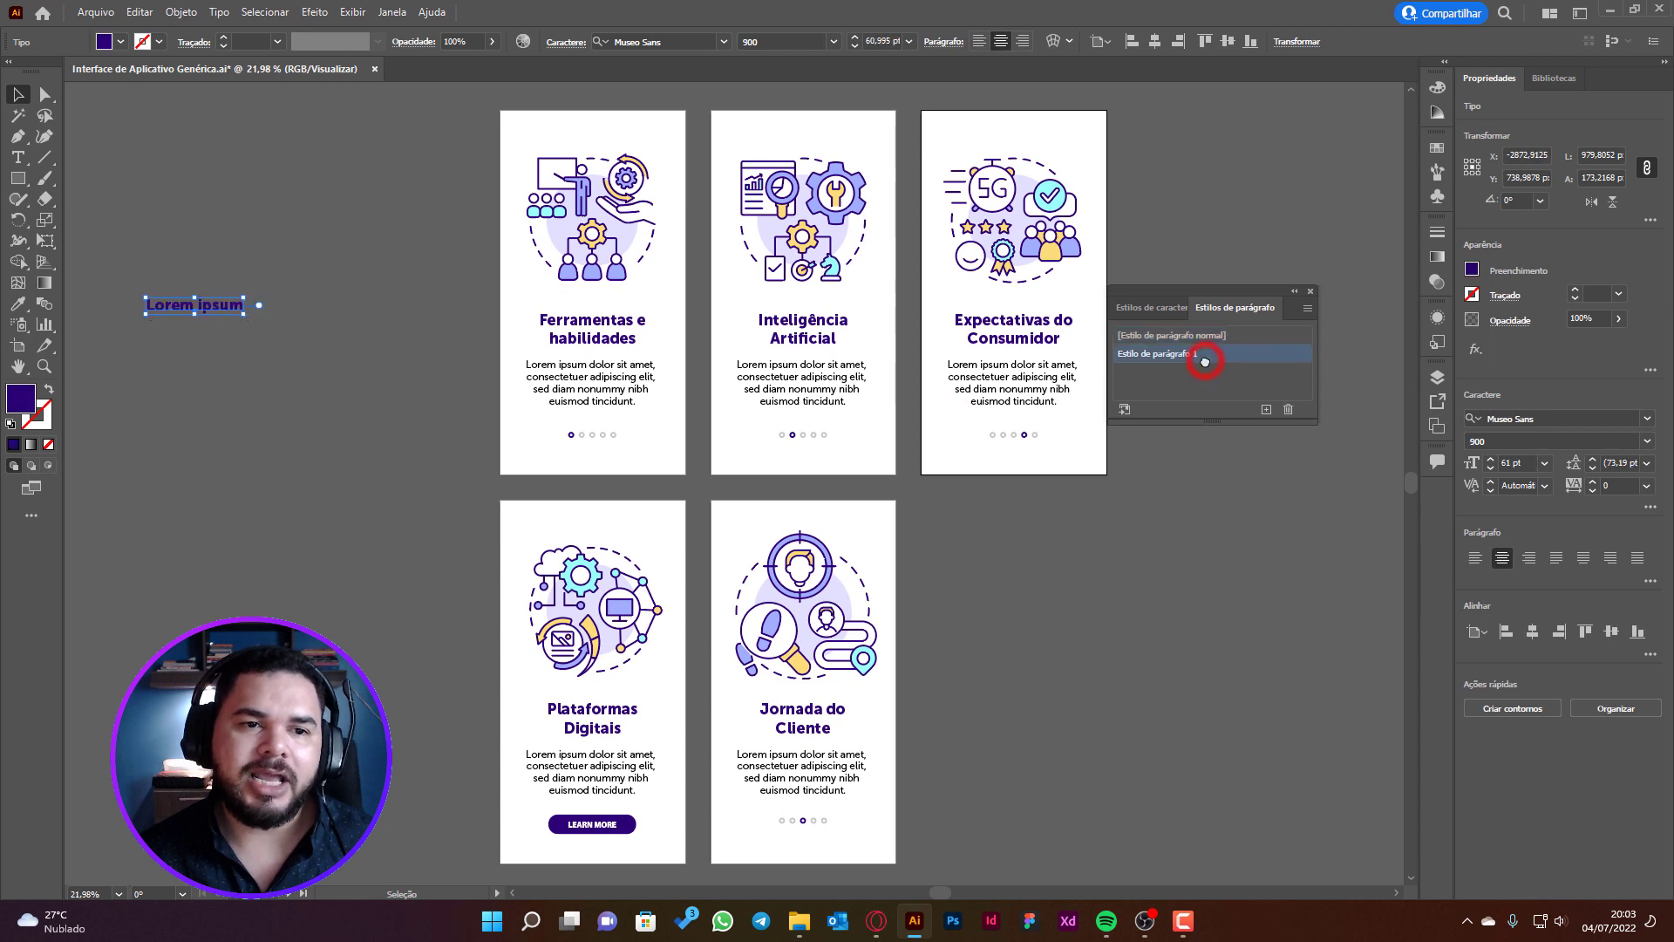
{"action": "left_click", "coordinate": [223, 384]}
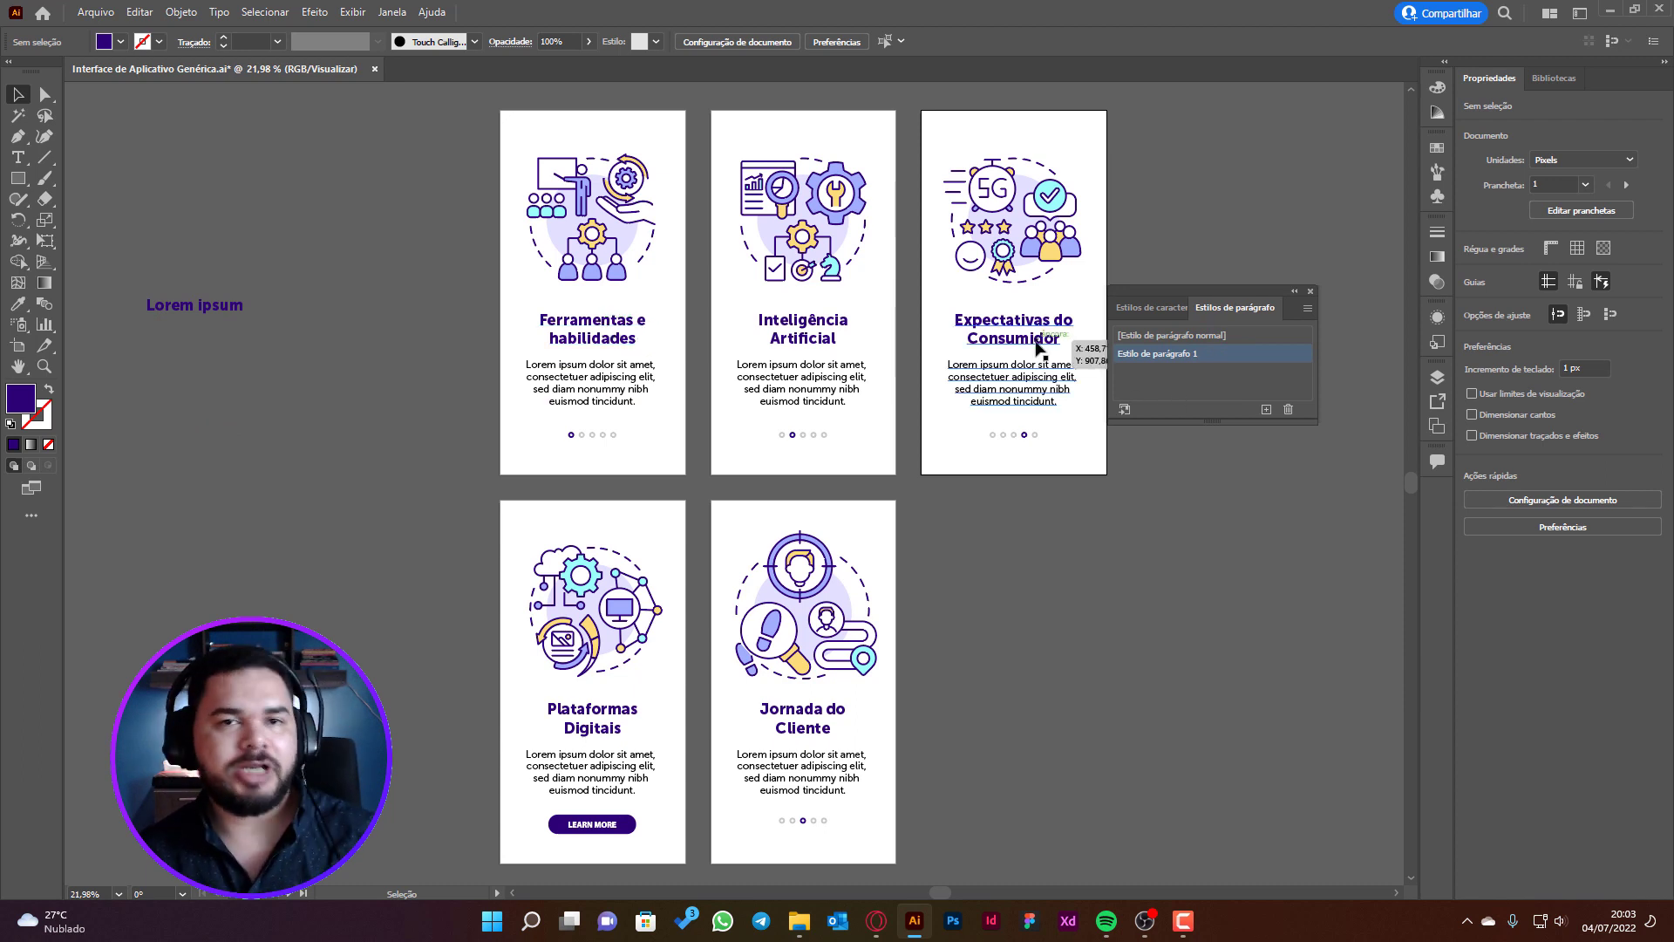
Delete the 'Lorem ipsum' test text from the canvas
{"action": "left_click", "coordinate": [191, 307]}
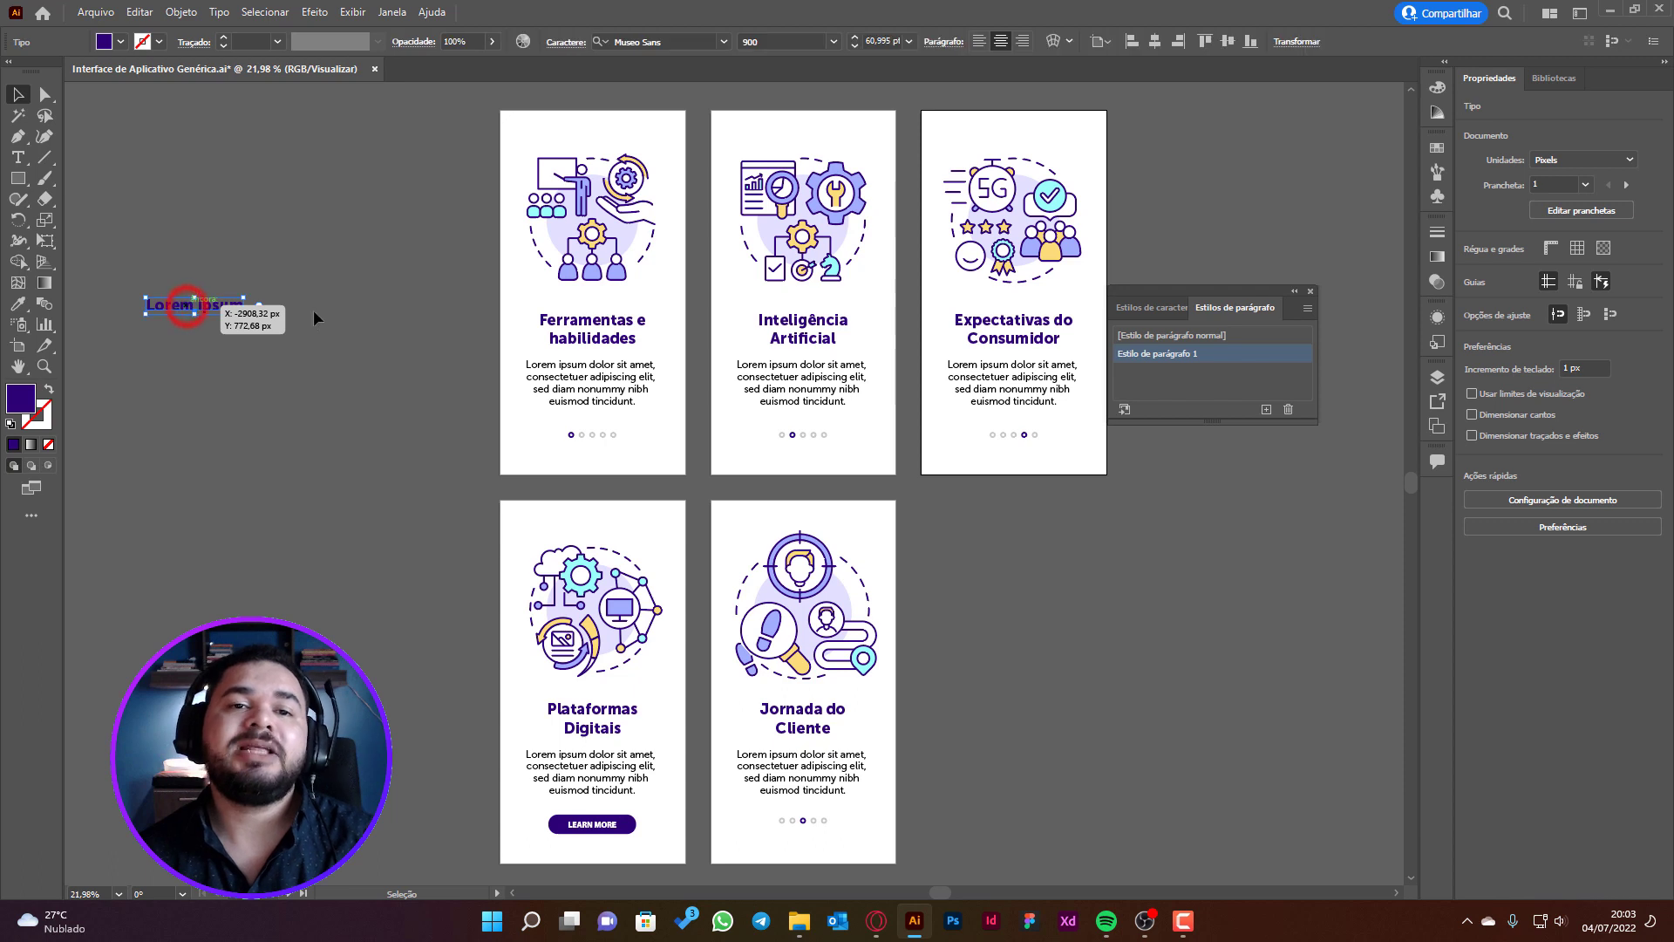
{"action": "key", "text": "Delete"}
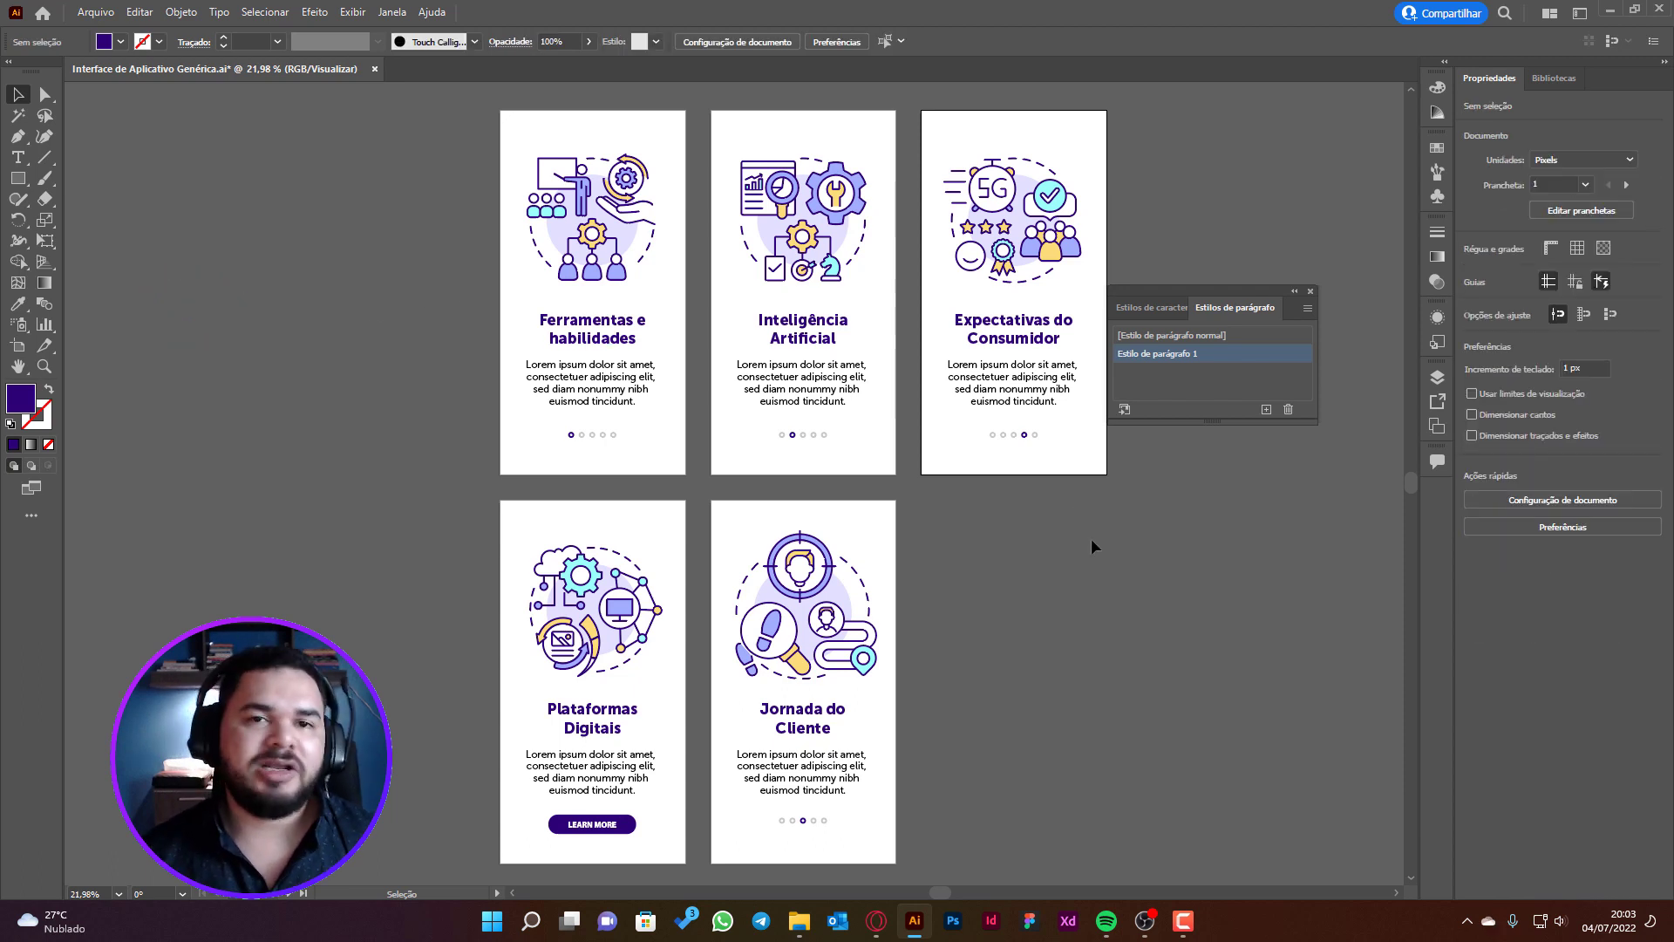
{"action": "left_click", "coordinate": [1153, 534]}
{"action": "left_click", "coordinate": [1238, 531]}
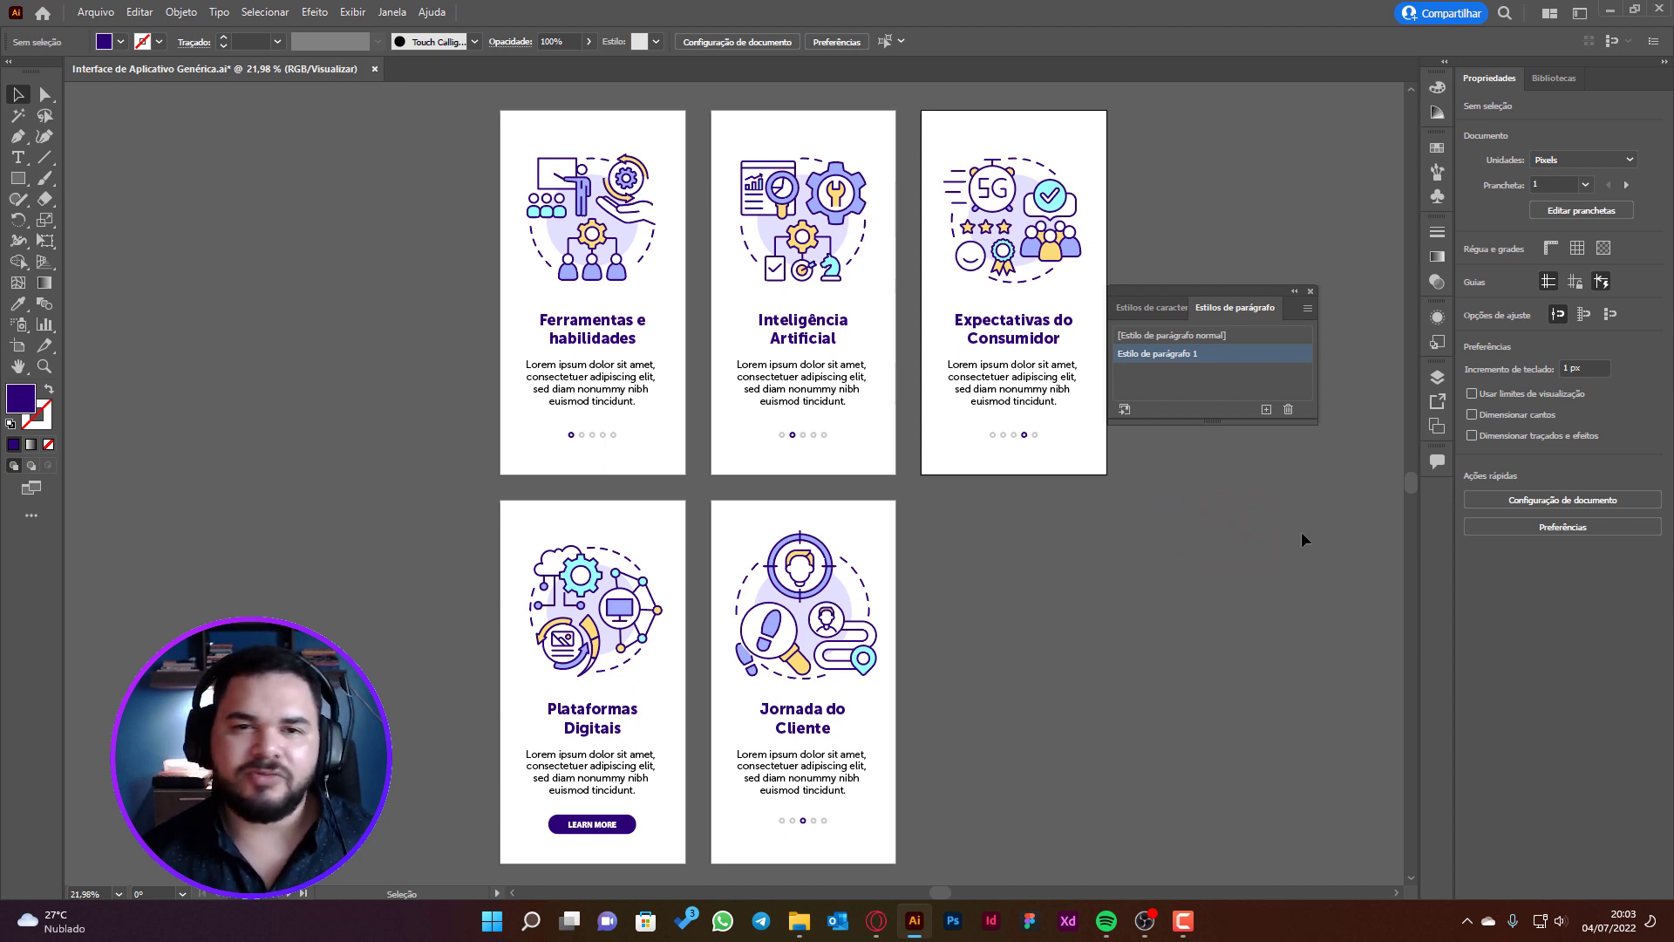
Review the Geral, Formatos básicos, Formatos avançados and Recuos e espaçamento style settings, then cancel
{"action": "left_click", "coordinate": [1266, 409]}
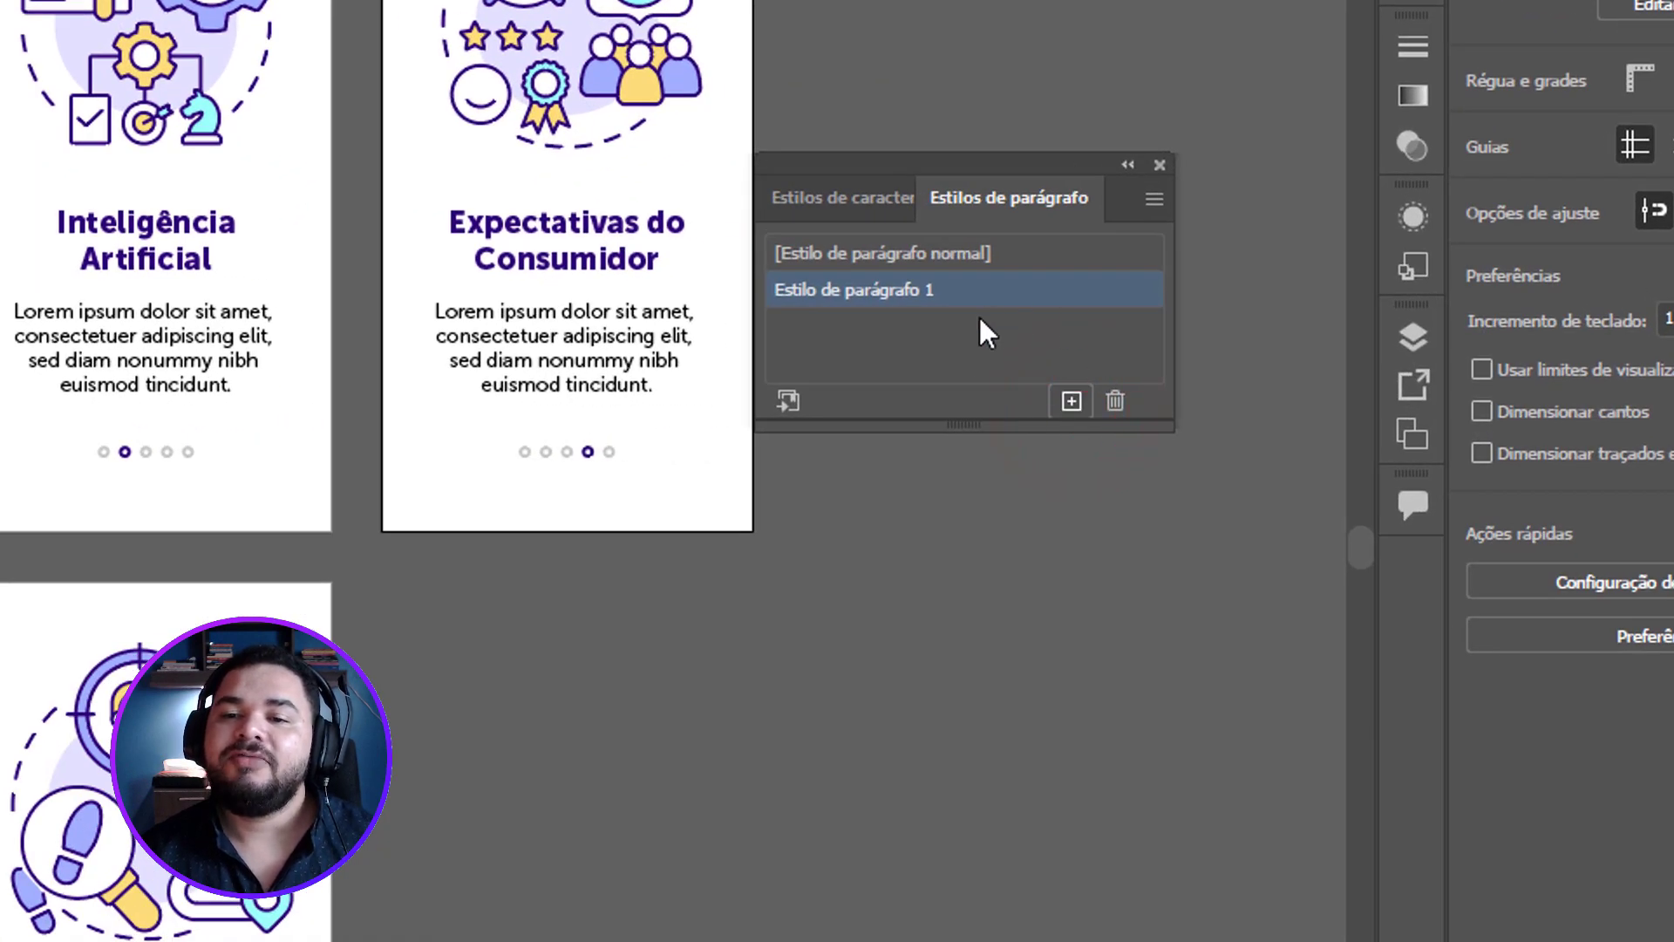
{"action": "left_click", "coordinate": [945, 327]}
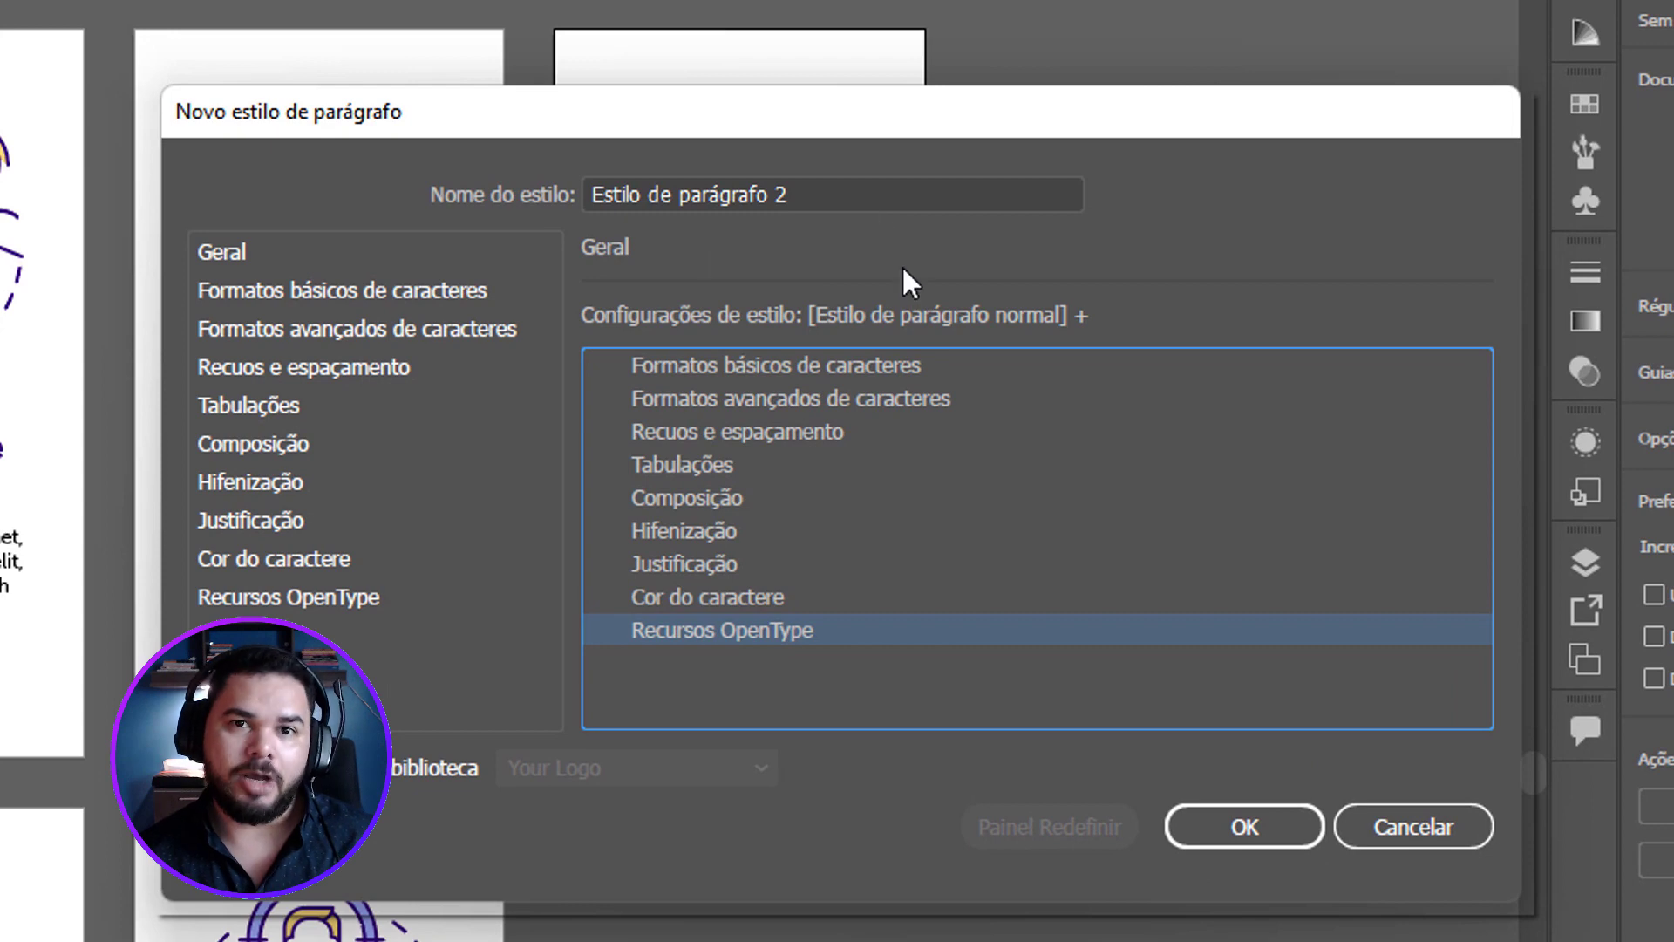
{"action": "left_click", "coordinate": [269, 258]}
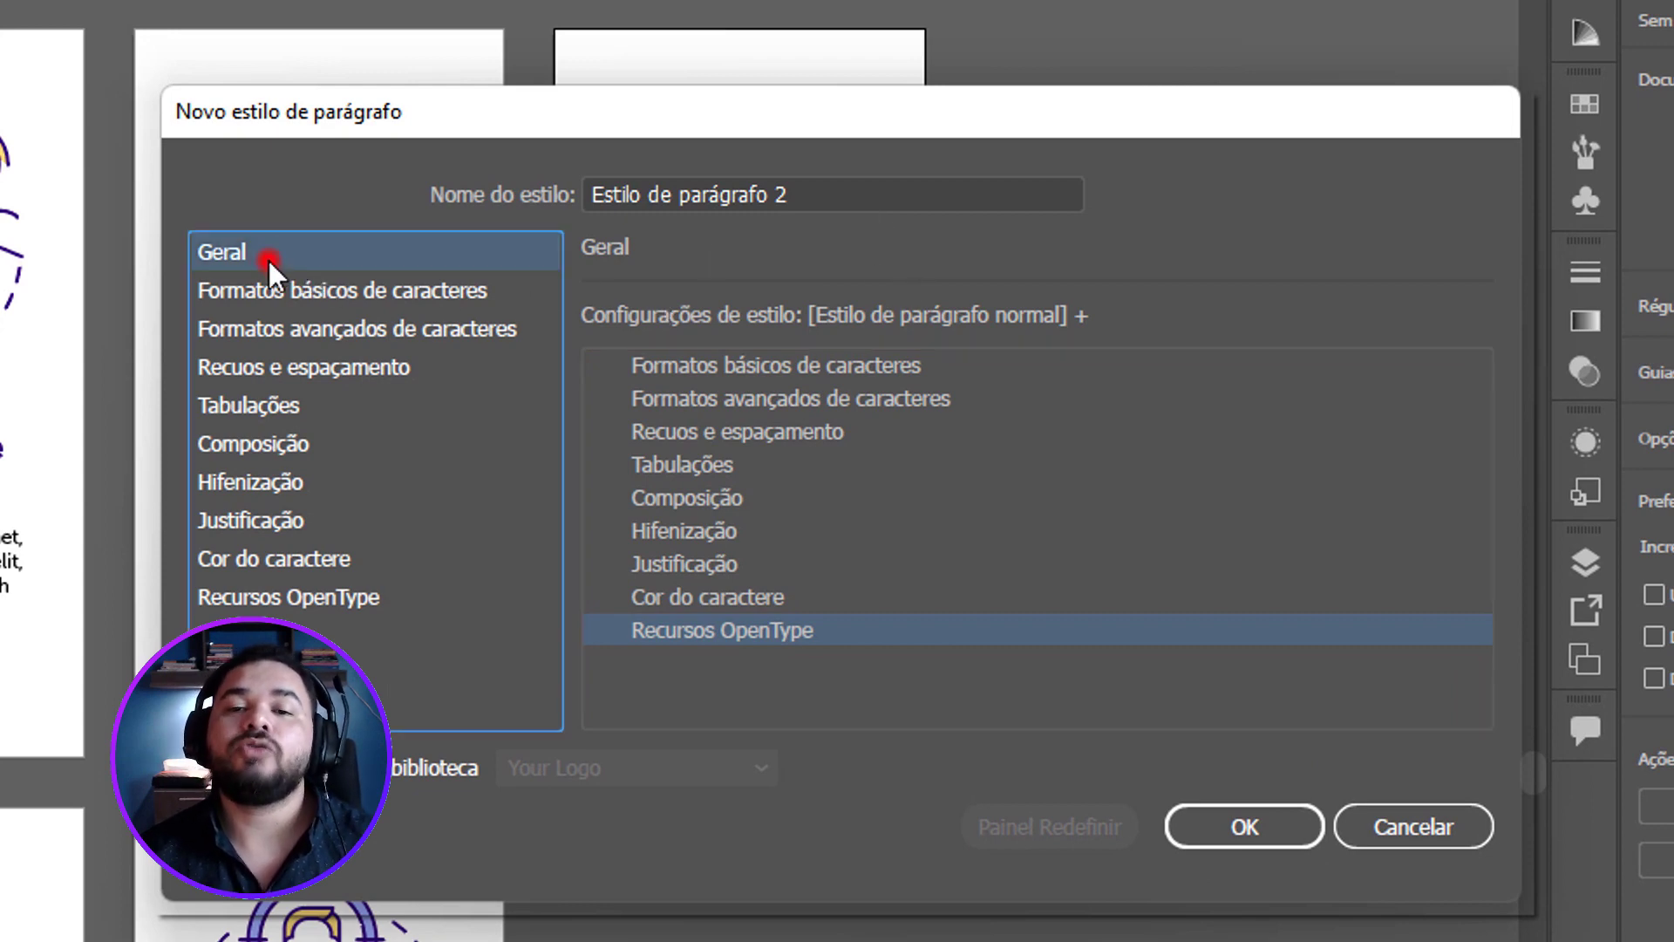
{"action": "left_click", "coordinate": [320, 290]}
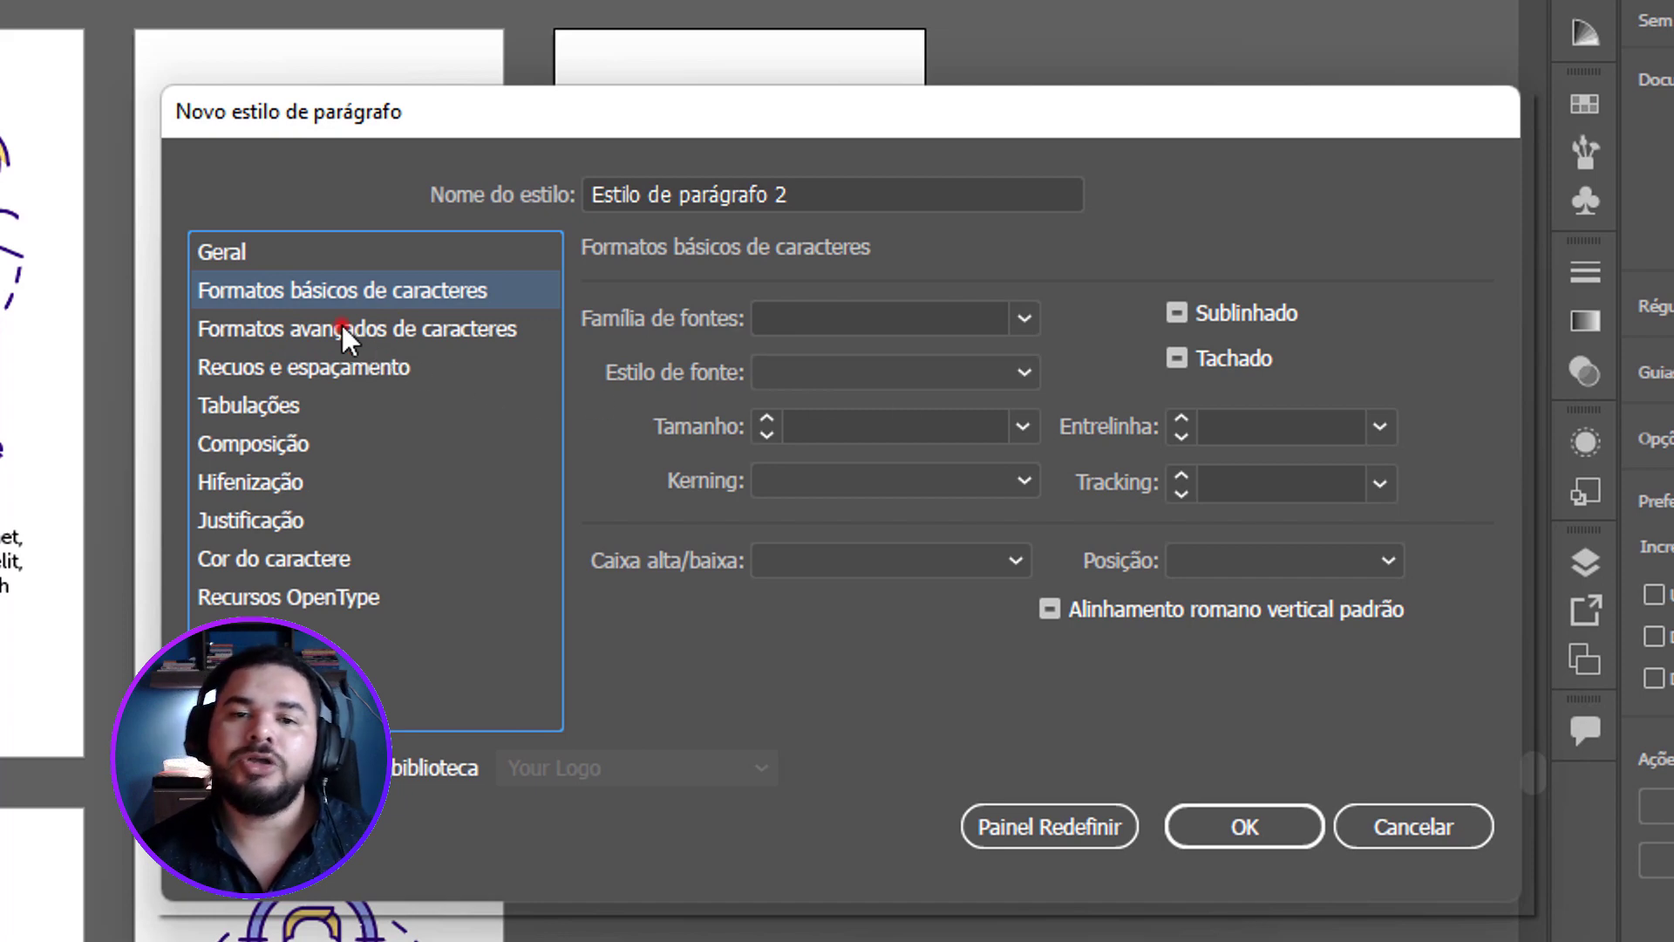
{"action": "left_click", "coordinate": [335, 328]}
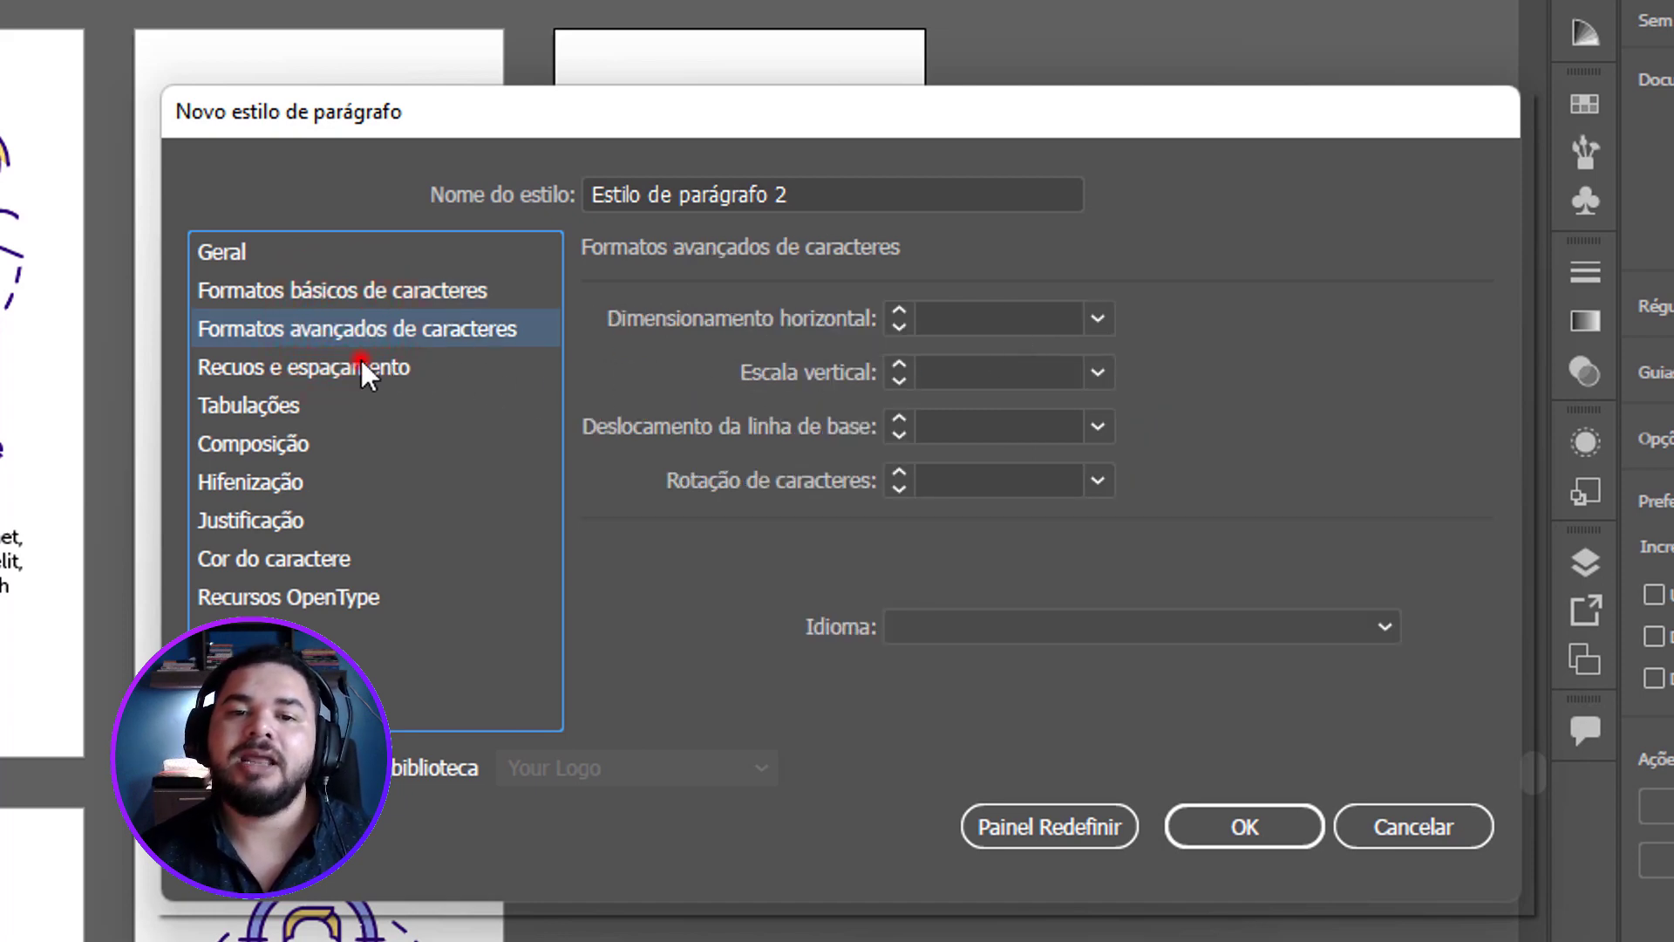
{"action": "left_click", "coordinate": [354, 367]}
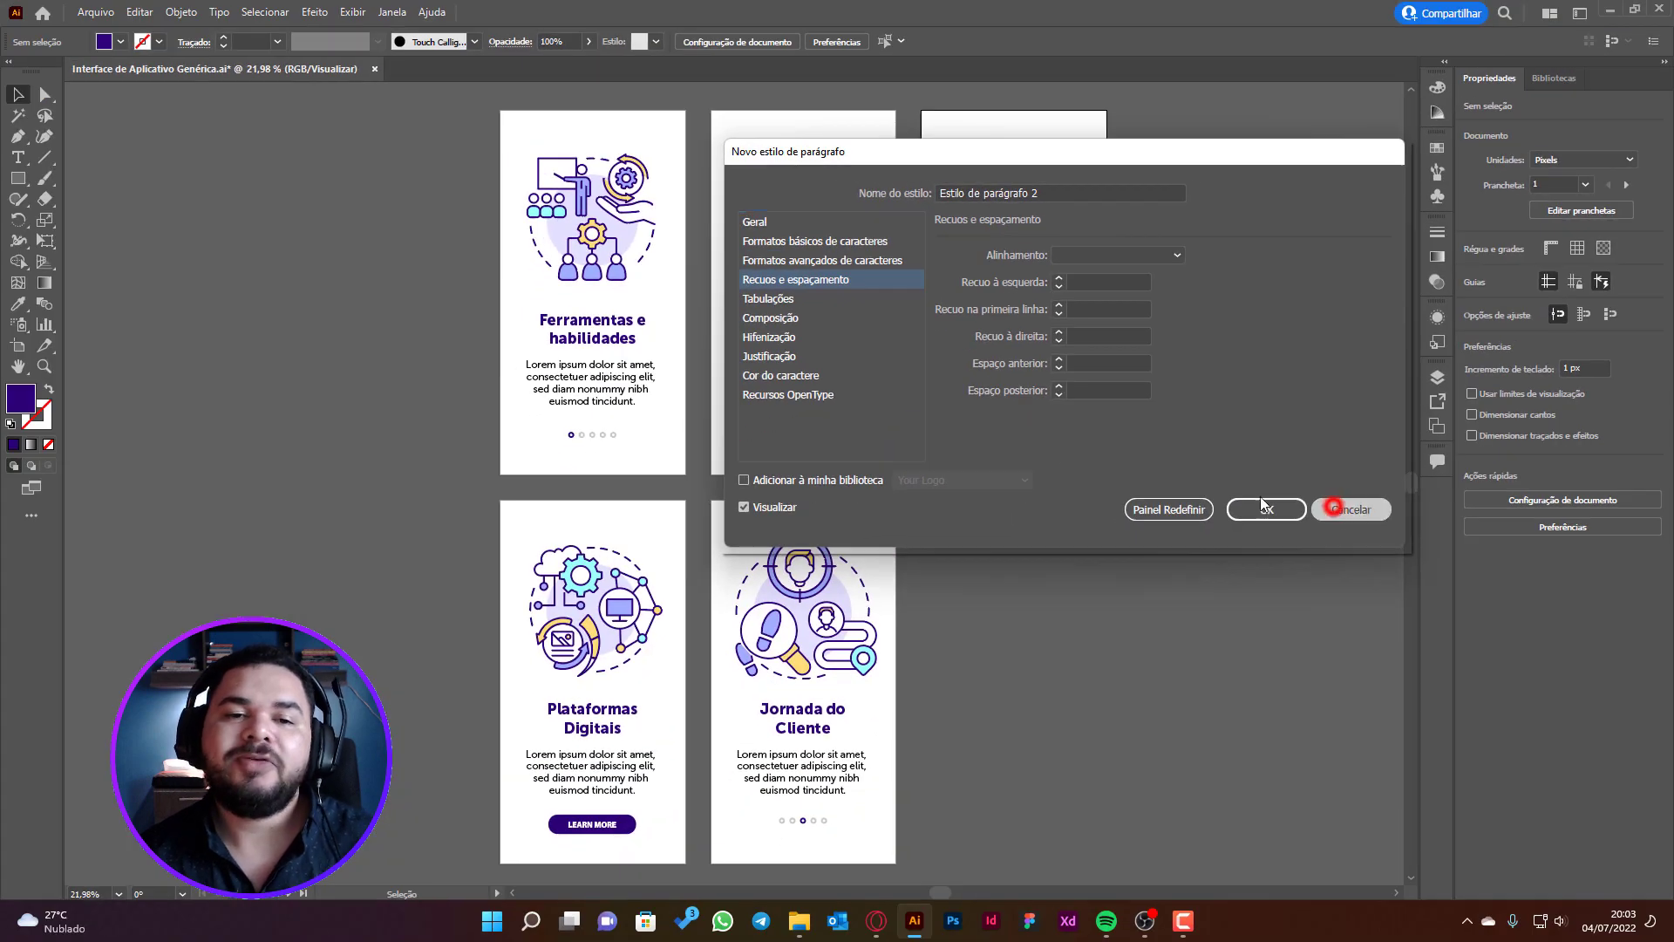
{"action": "left_click", "coordinate": [1334, 510]}
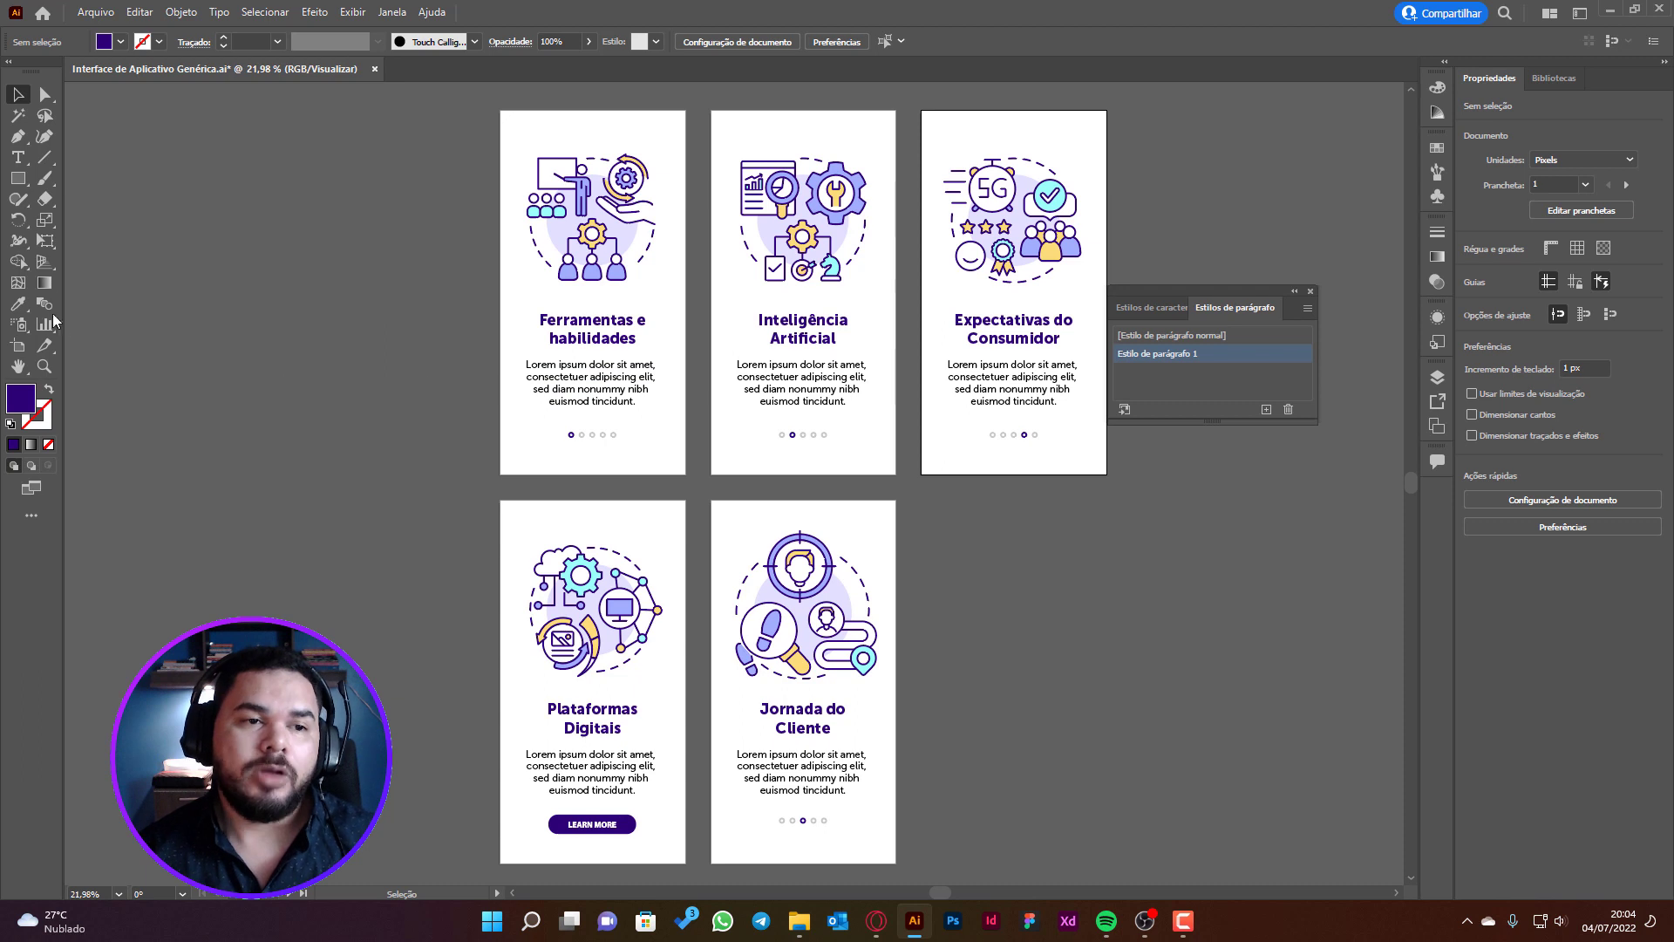
Add a sample text line 'lkajdf;lkajsd lkfaj dslkf aj' beside the screens and select it
{"action": "left_click", "coordinate": [17, 157]}
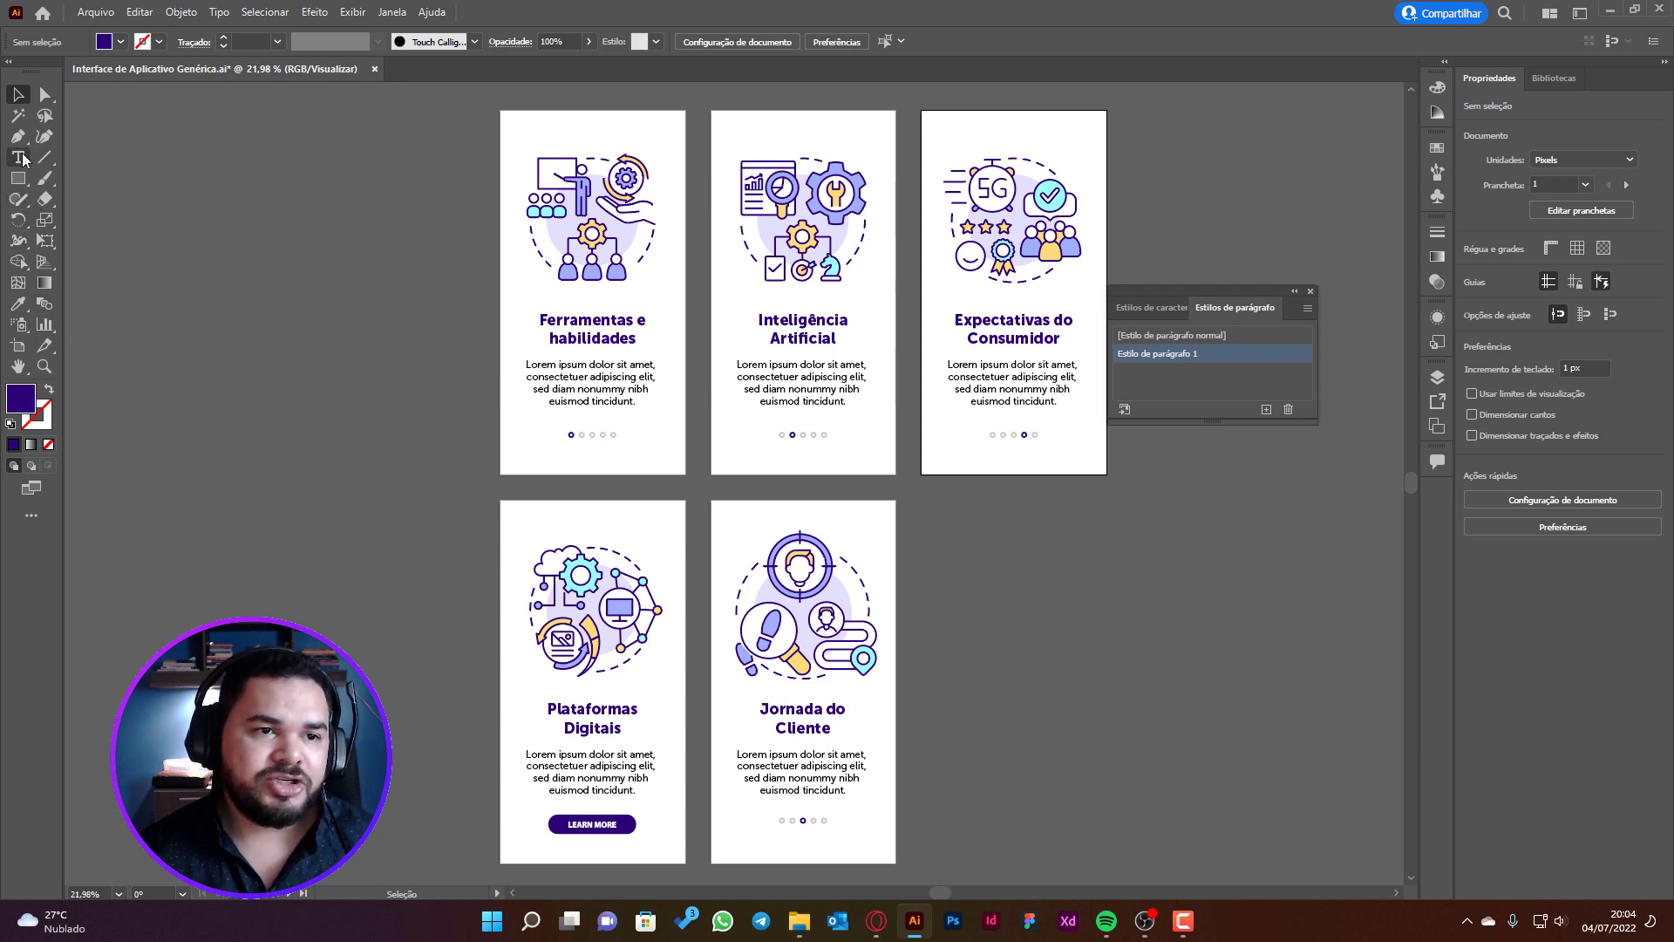
{"action": "left_click", "coordinate": [269, 236]}
{"action": "type", "text": "lkajdf;lkajsd lkfaj dslkf aj"}
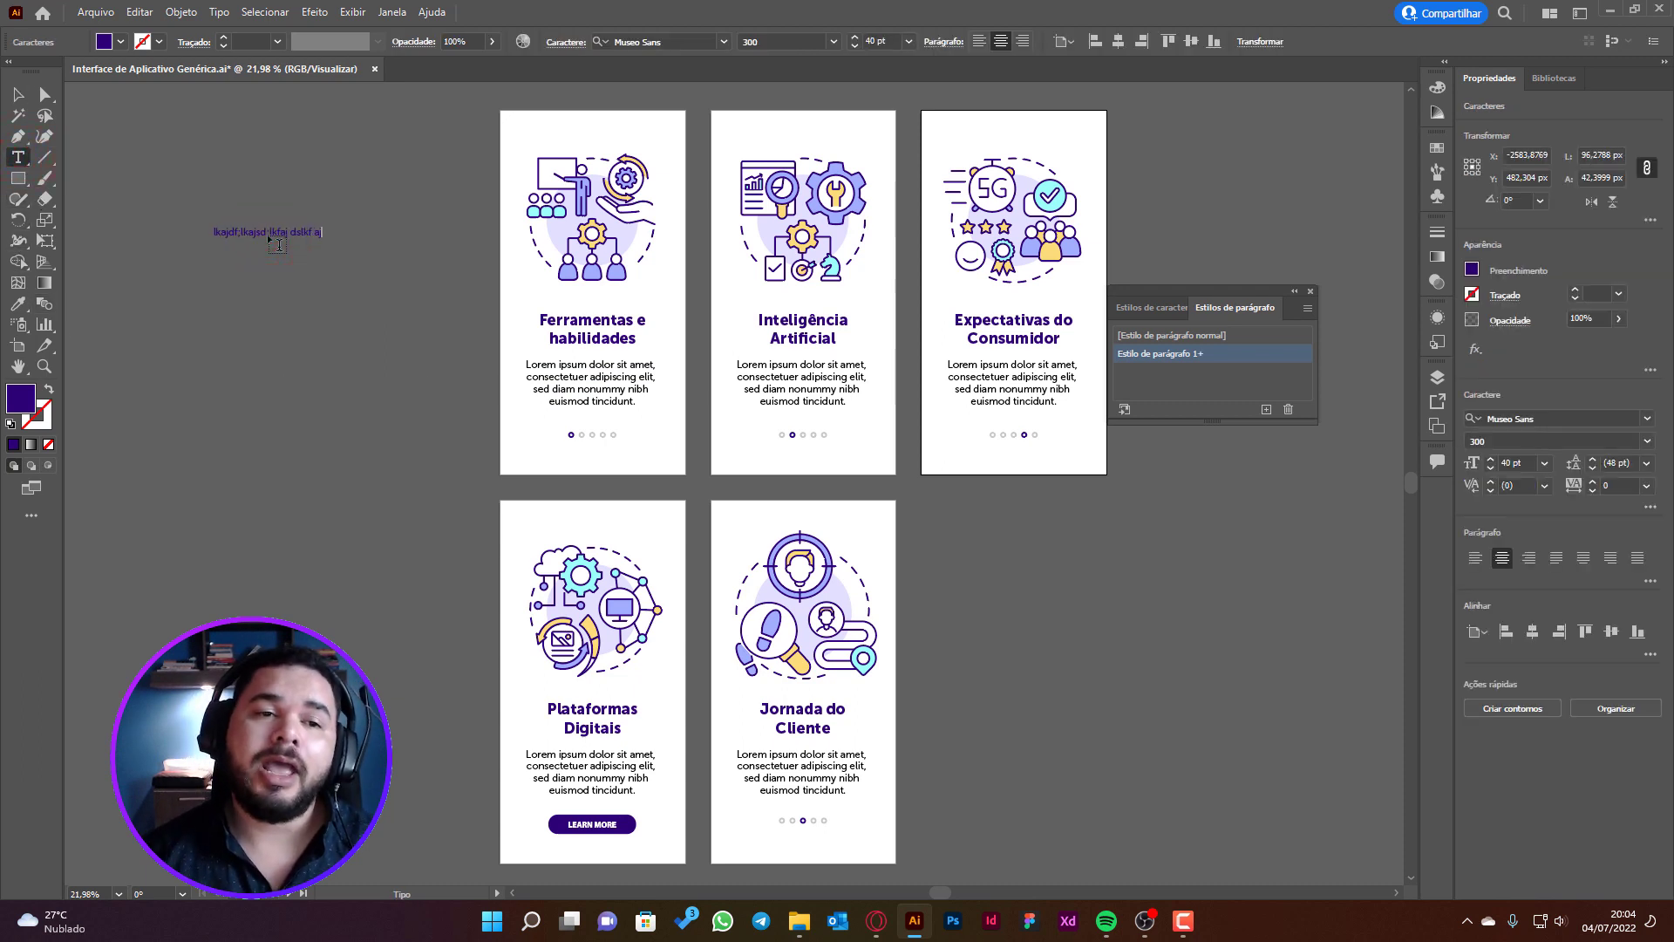
{"action": "key", "text": "Escape"}
{"action": "left_click", "coordinate": [18, 94]}
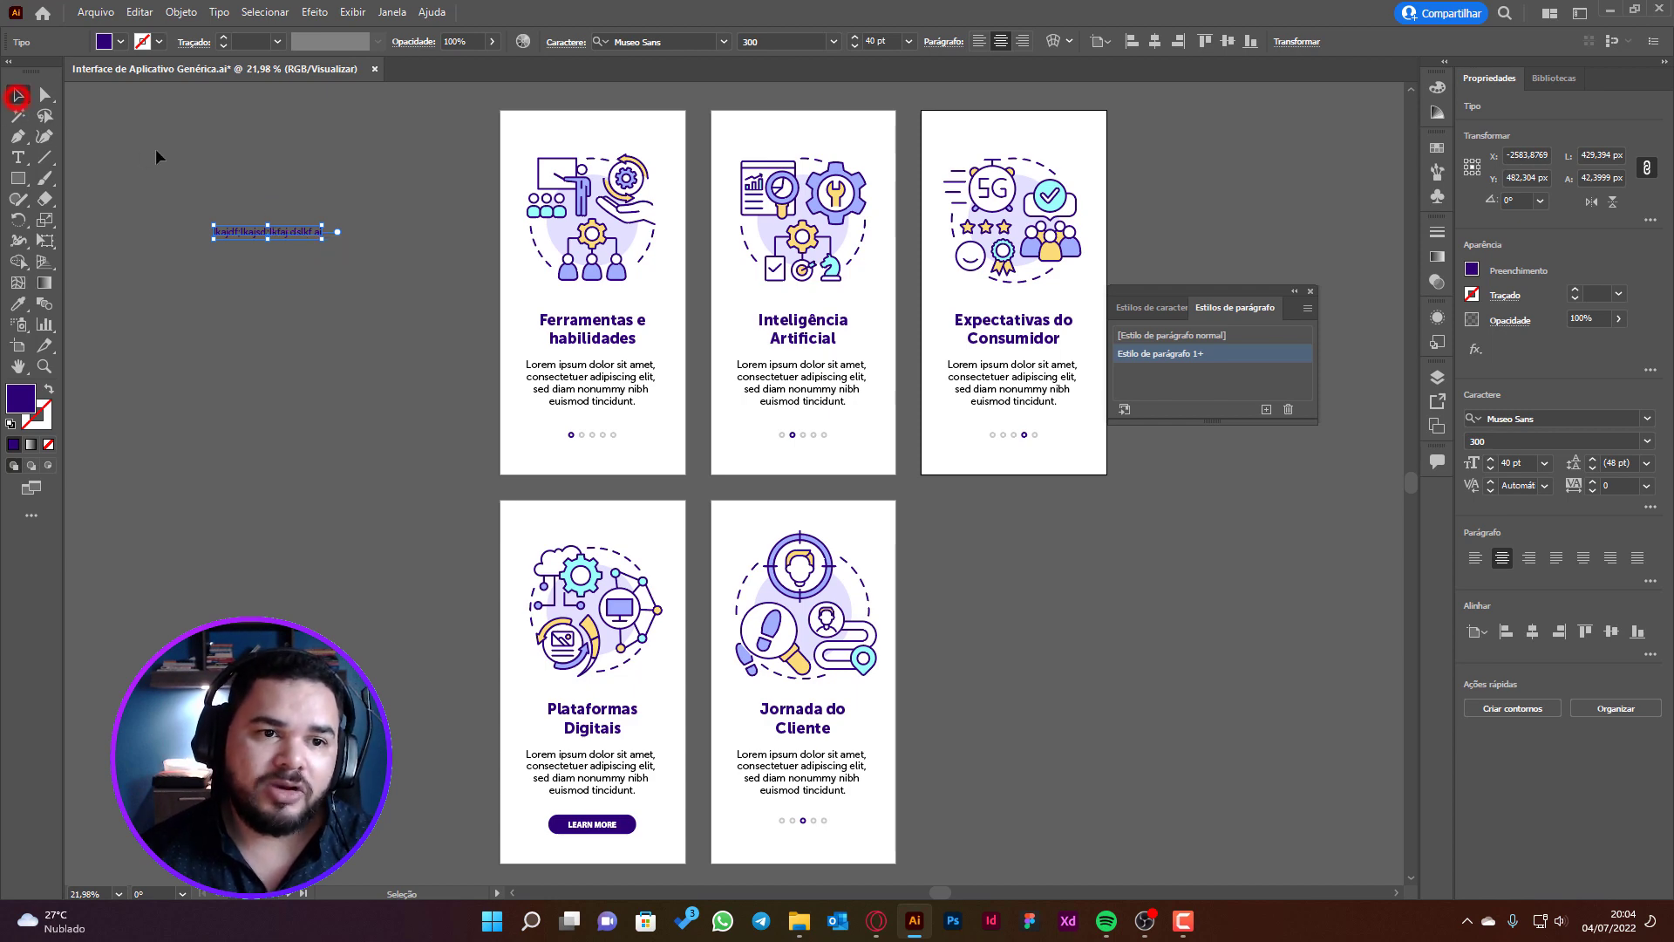
Format the sample text as Arial Bold, 62 pt, with a dark red fill
{"action": "left_click", "coordinate": [1648, 420]}
{"action": "left_click", "coordinate": [1314, 610]}
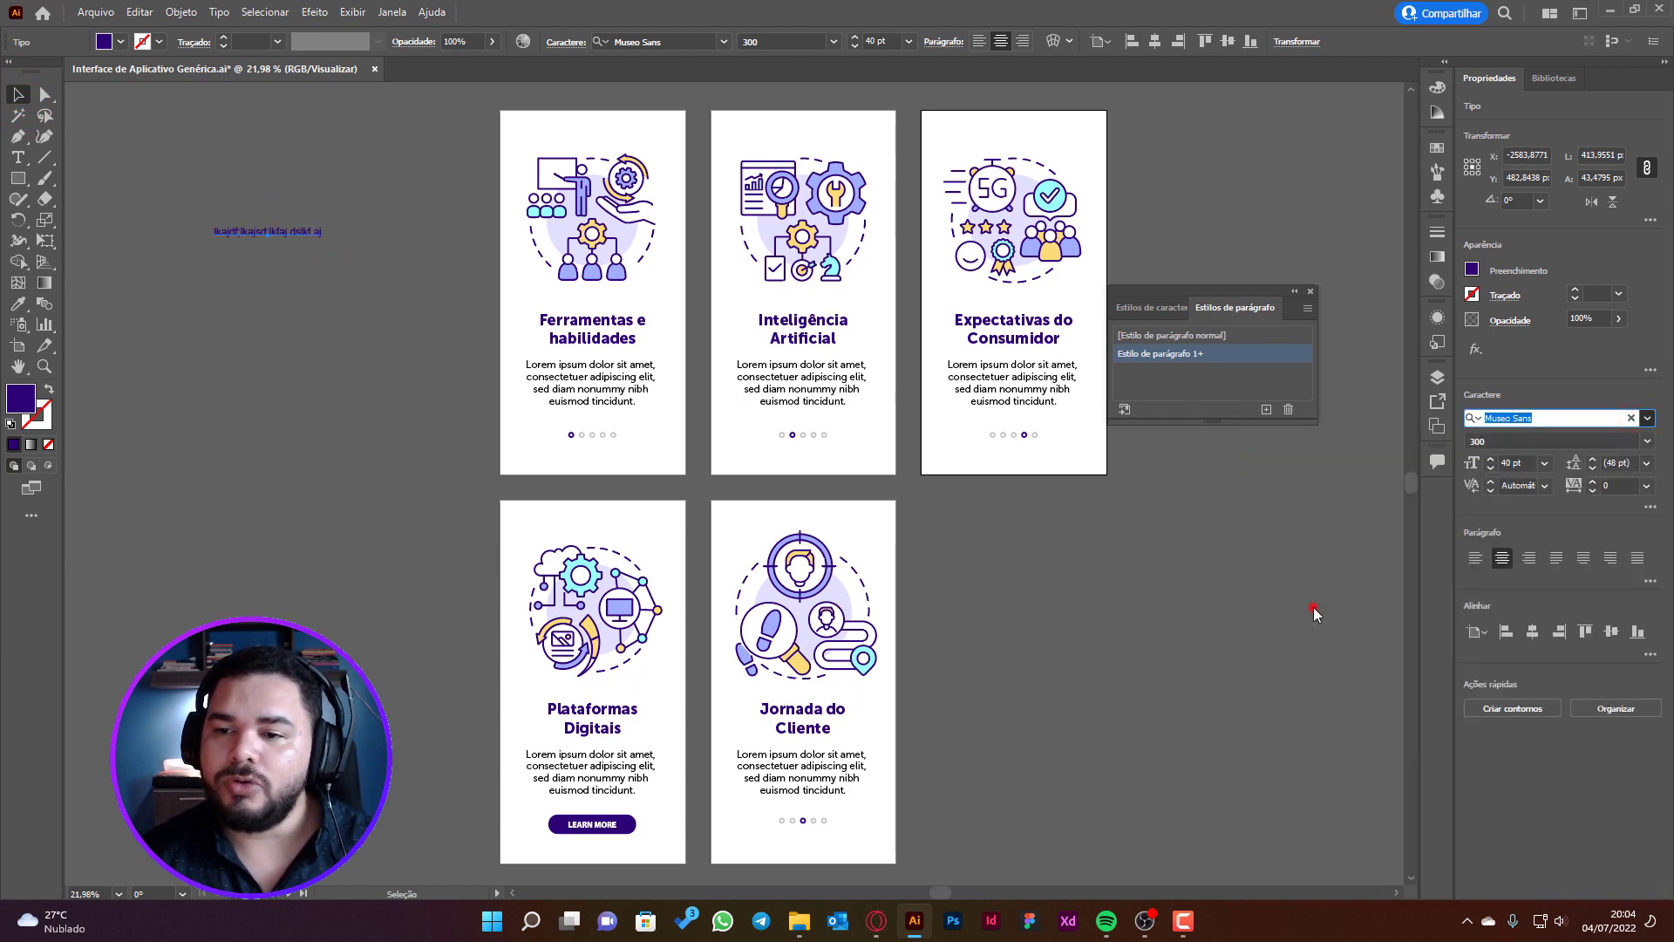
{"action": "type", "text": "Arial"}
{"action": "left_click", "coordinate": [1491, 459]}
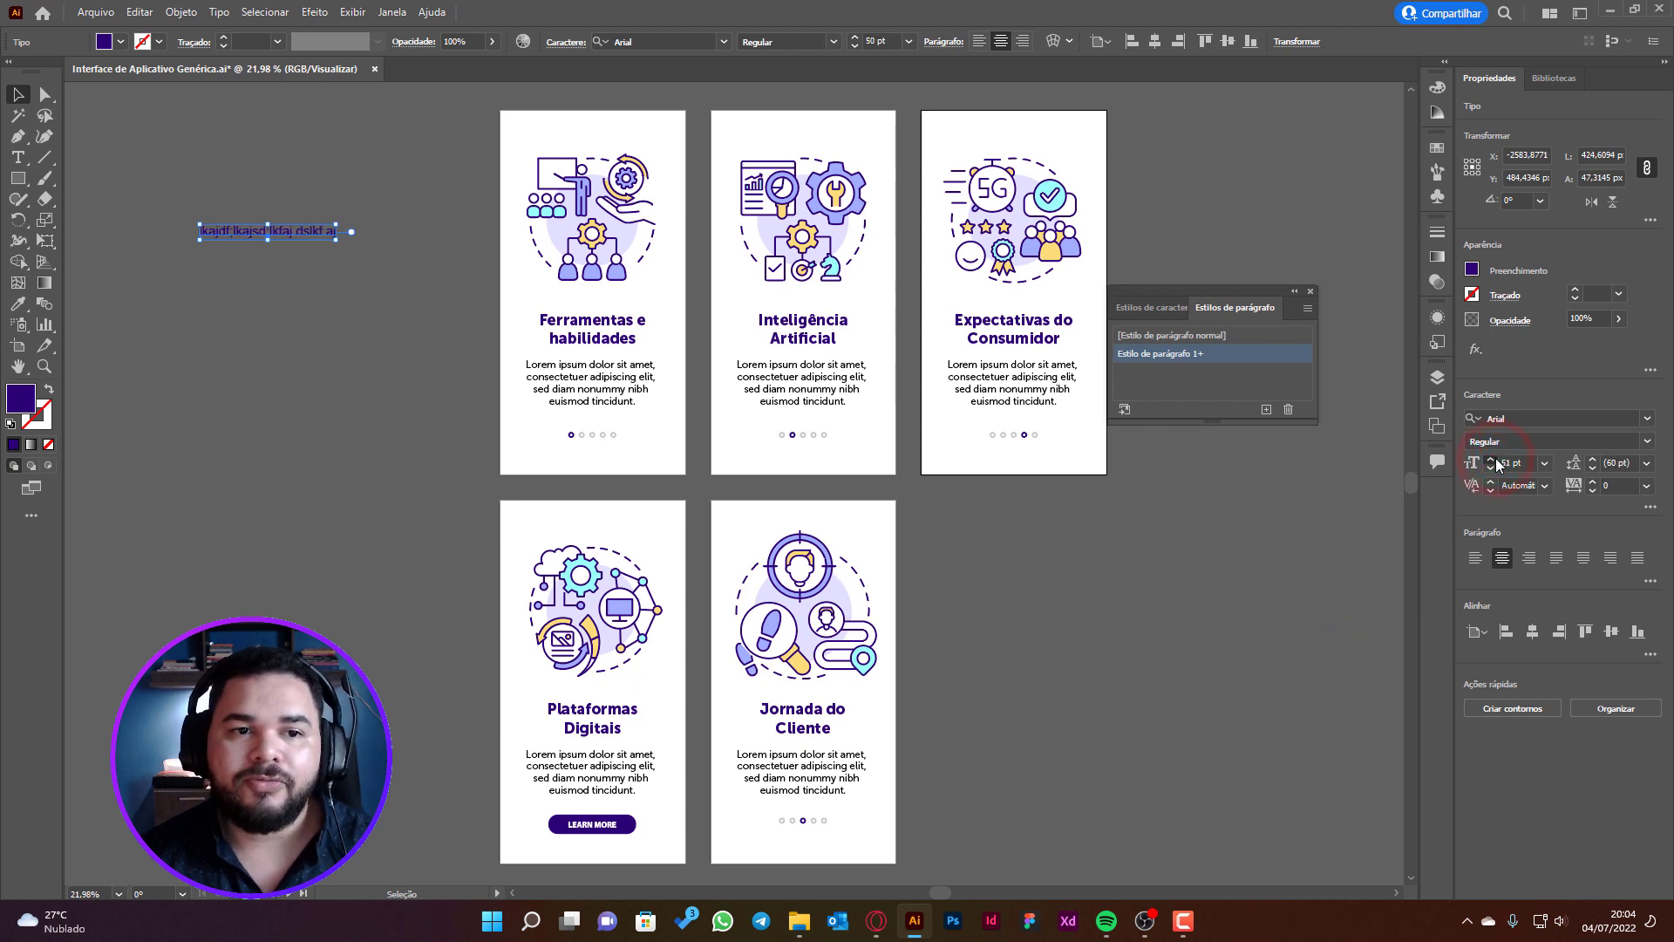
{"action": "left_click", "coordinate": [1491, 459]}
{"action": "double_click", "coordinate": [24, 405]}
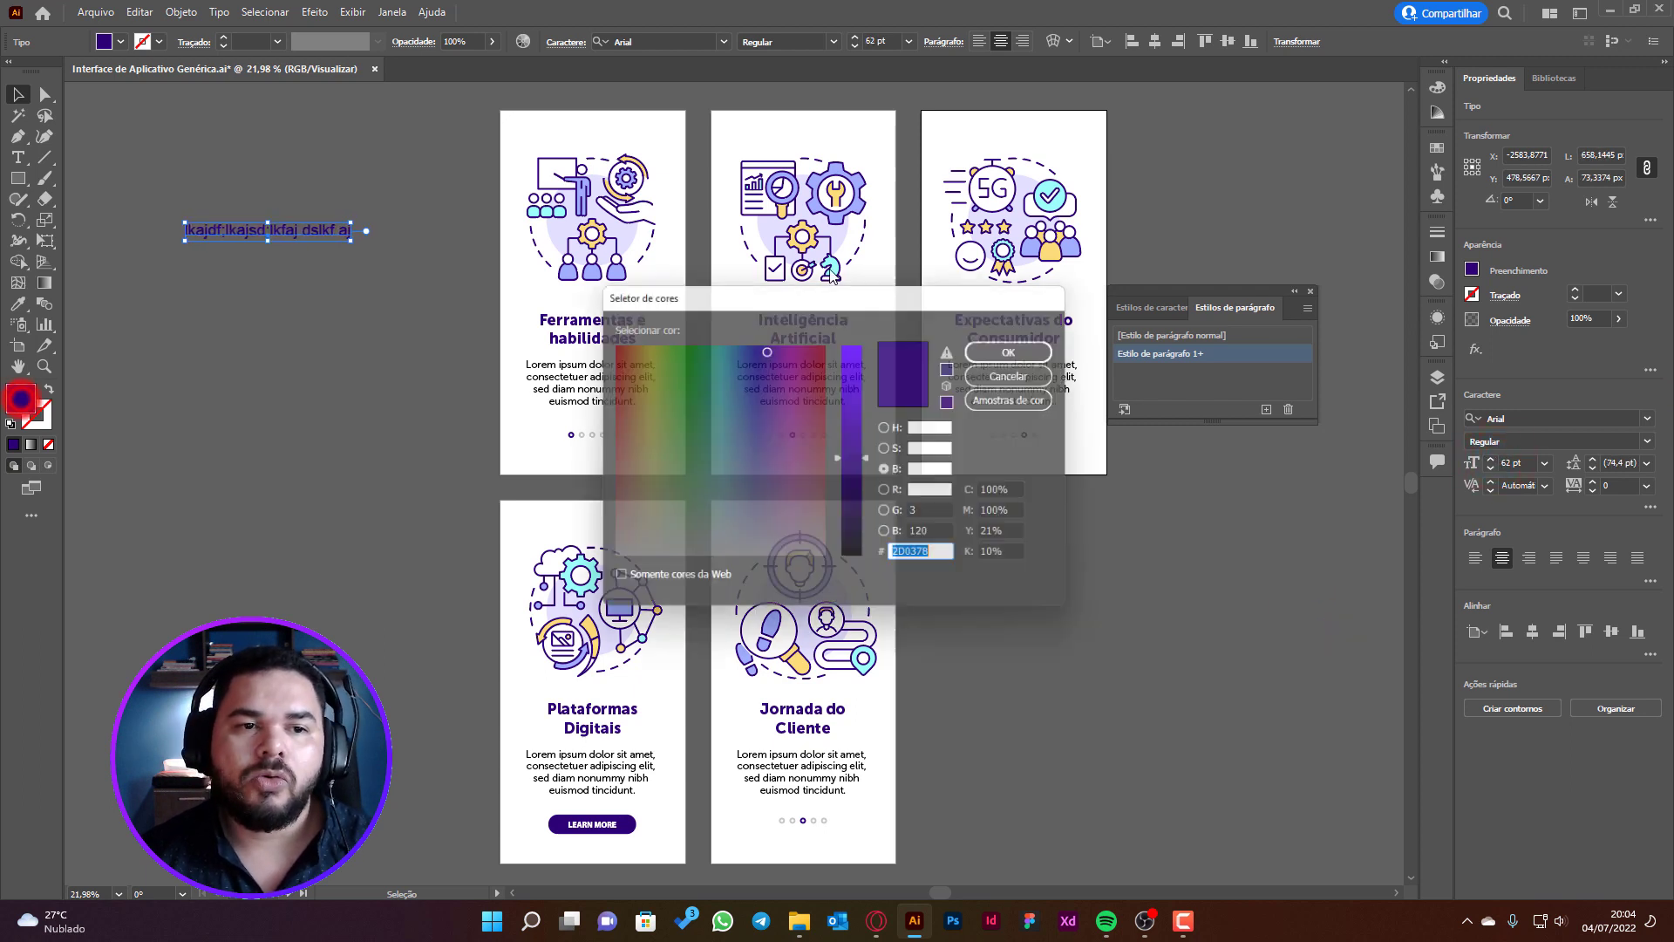
{"action": "left_click", "coordinate": [811, 388]}
{"action": "left_click", "coordinate": [1009, 348]}
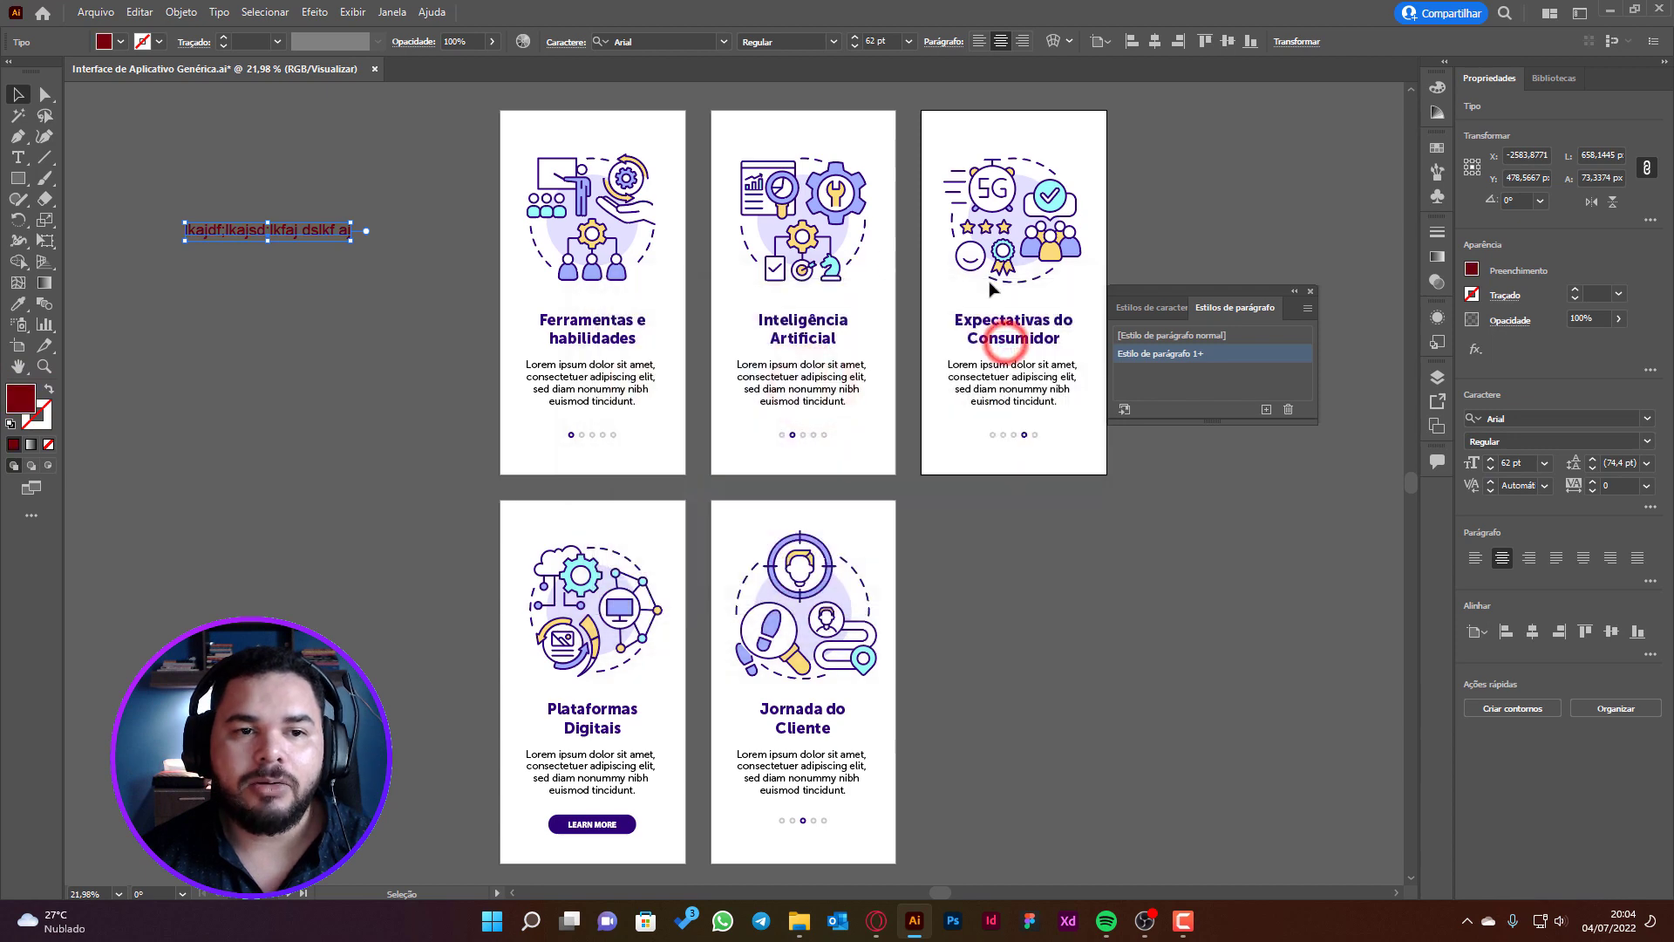
{"action": "left_click", "coordinate": [1647, 441]}
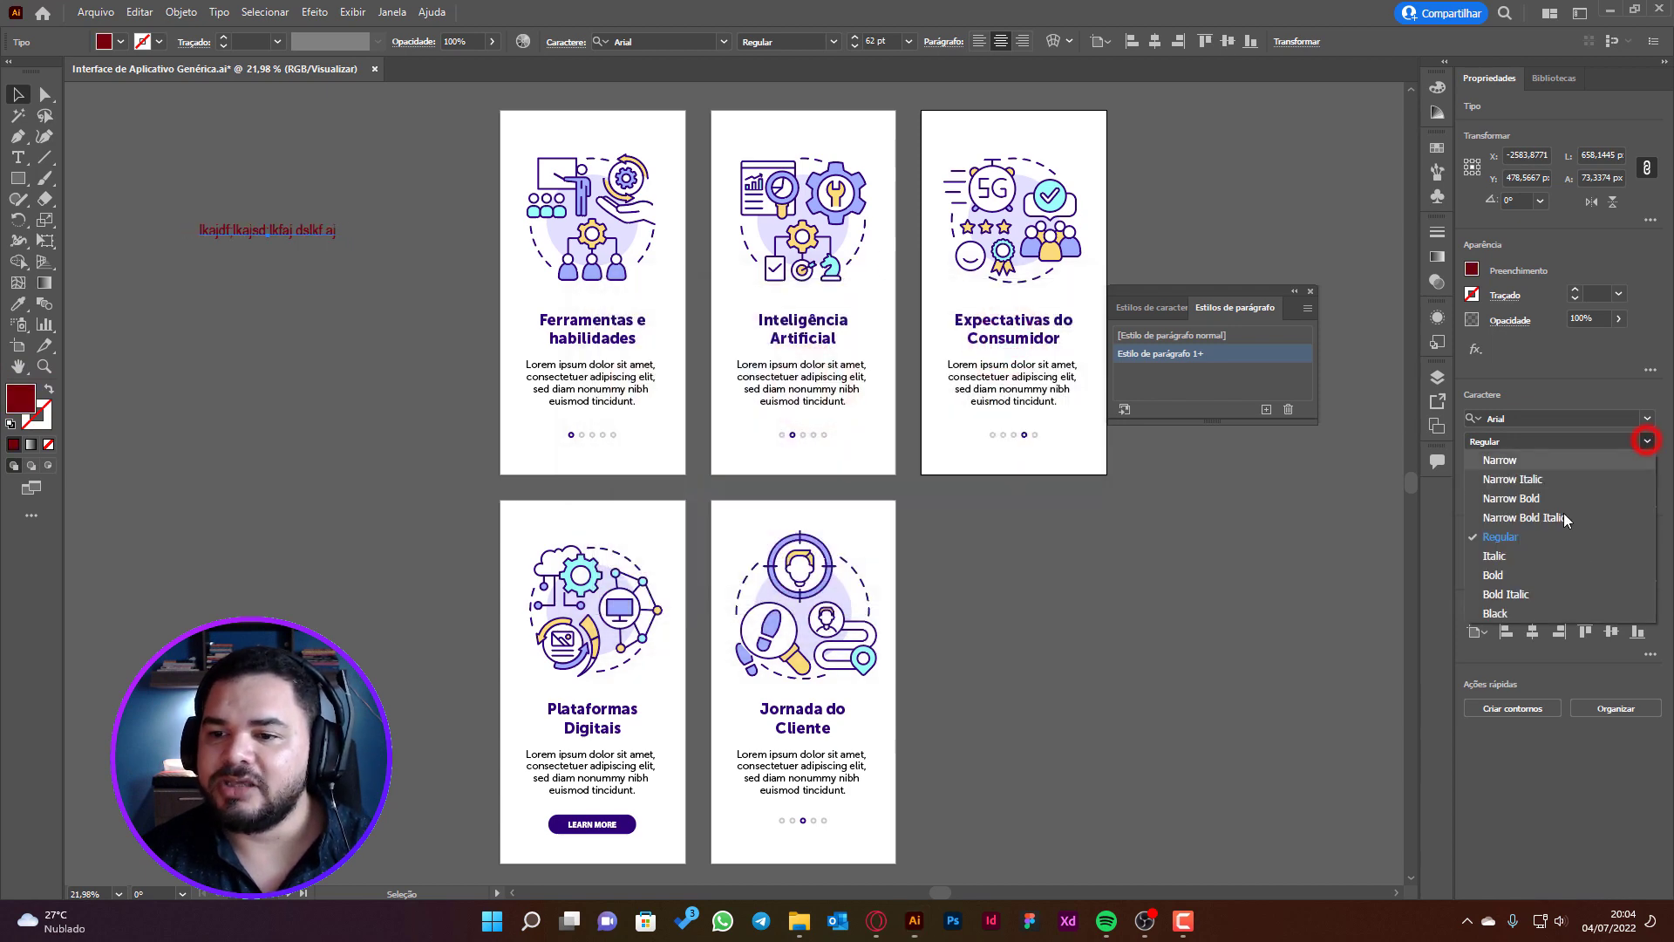
{"action": "left_click", "coordinate": [1496, 571]}
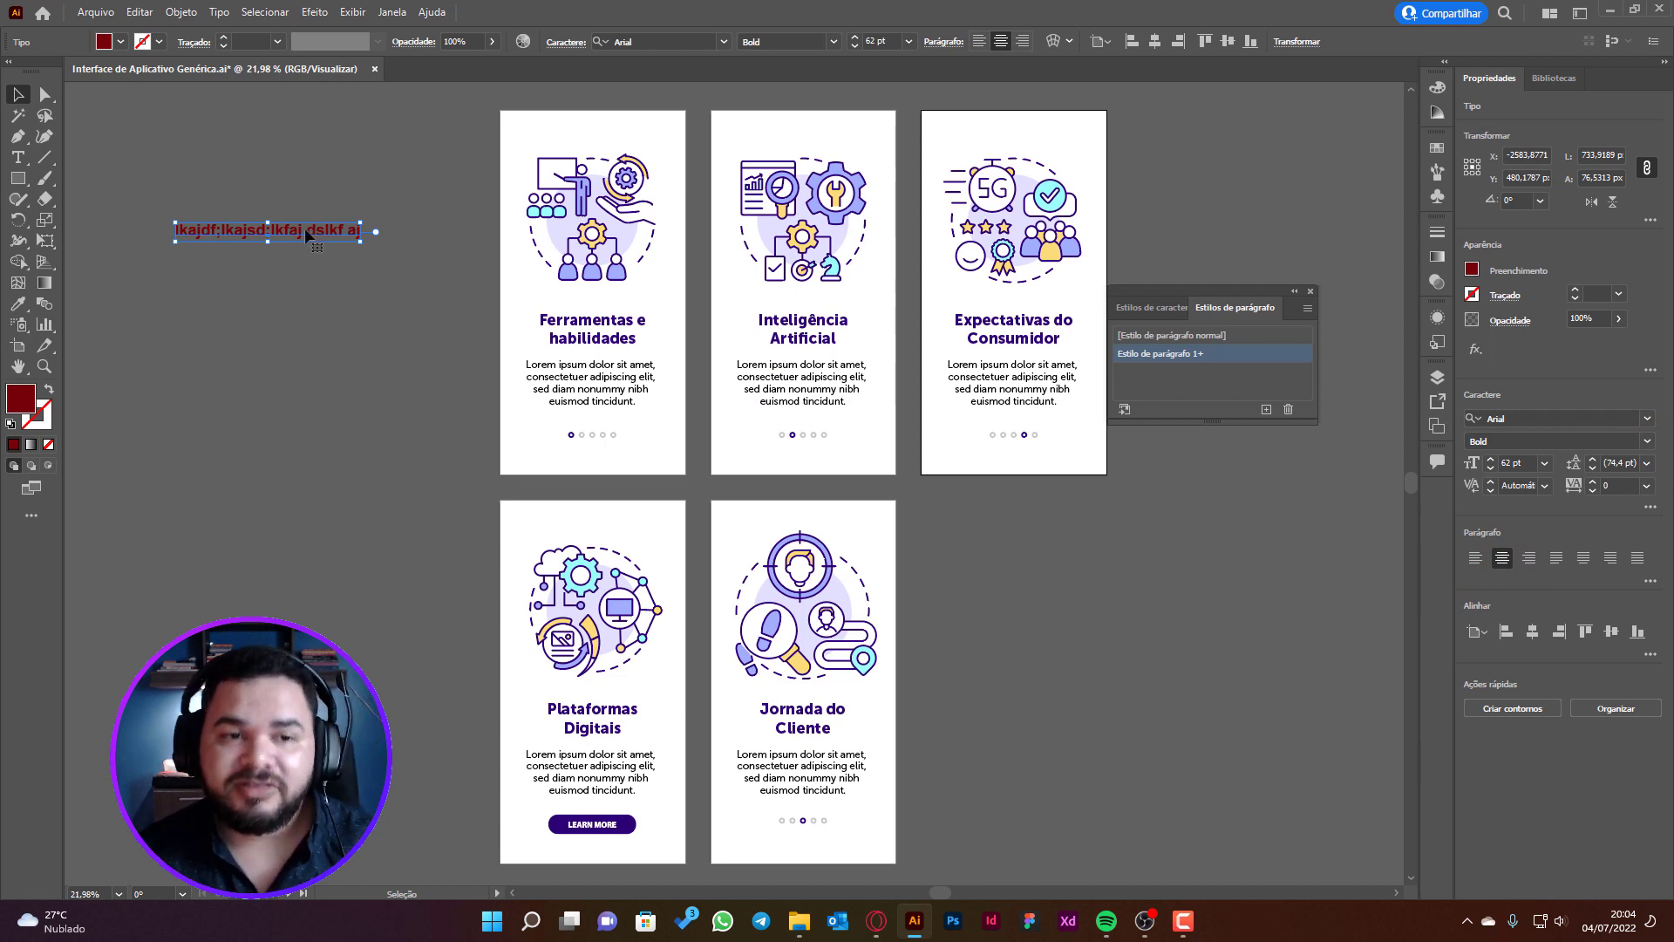
Create Estilo de parágrafo 3 from it, test it on a title, undo, and delete the sample
{"action": "left_click", "coordinate": [1266, 409]}
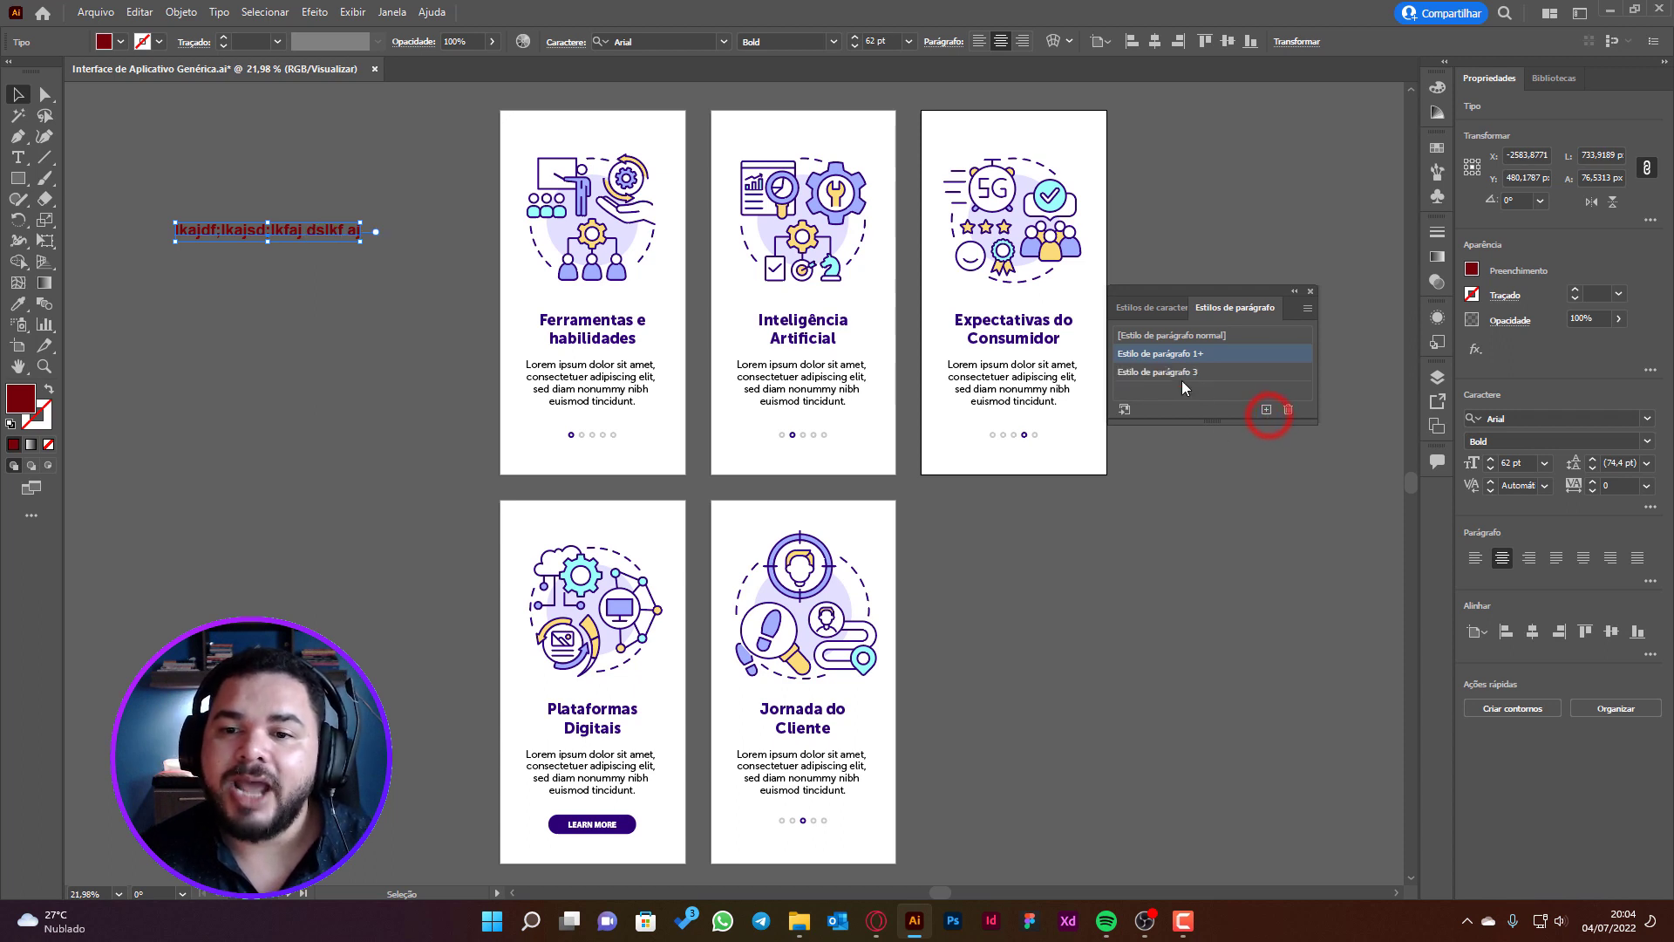
{"action": "left_click", "coordinate": [1205, 373]}
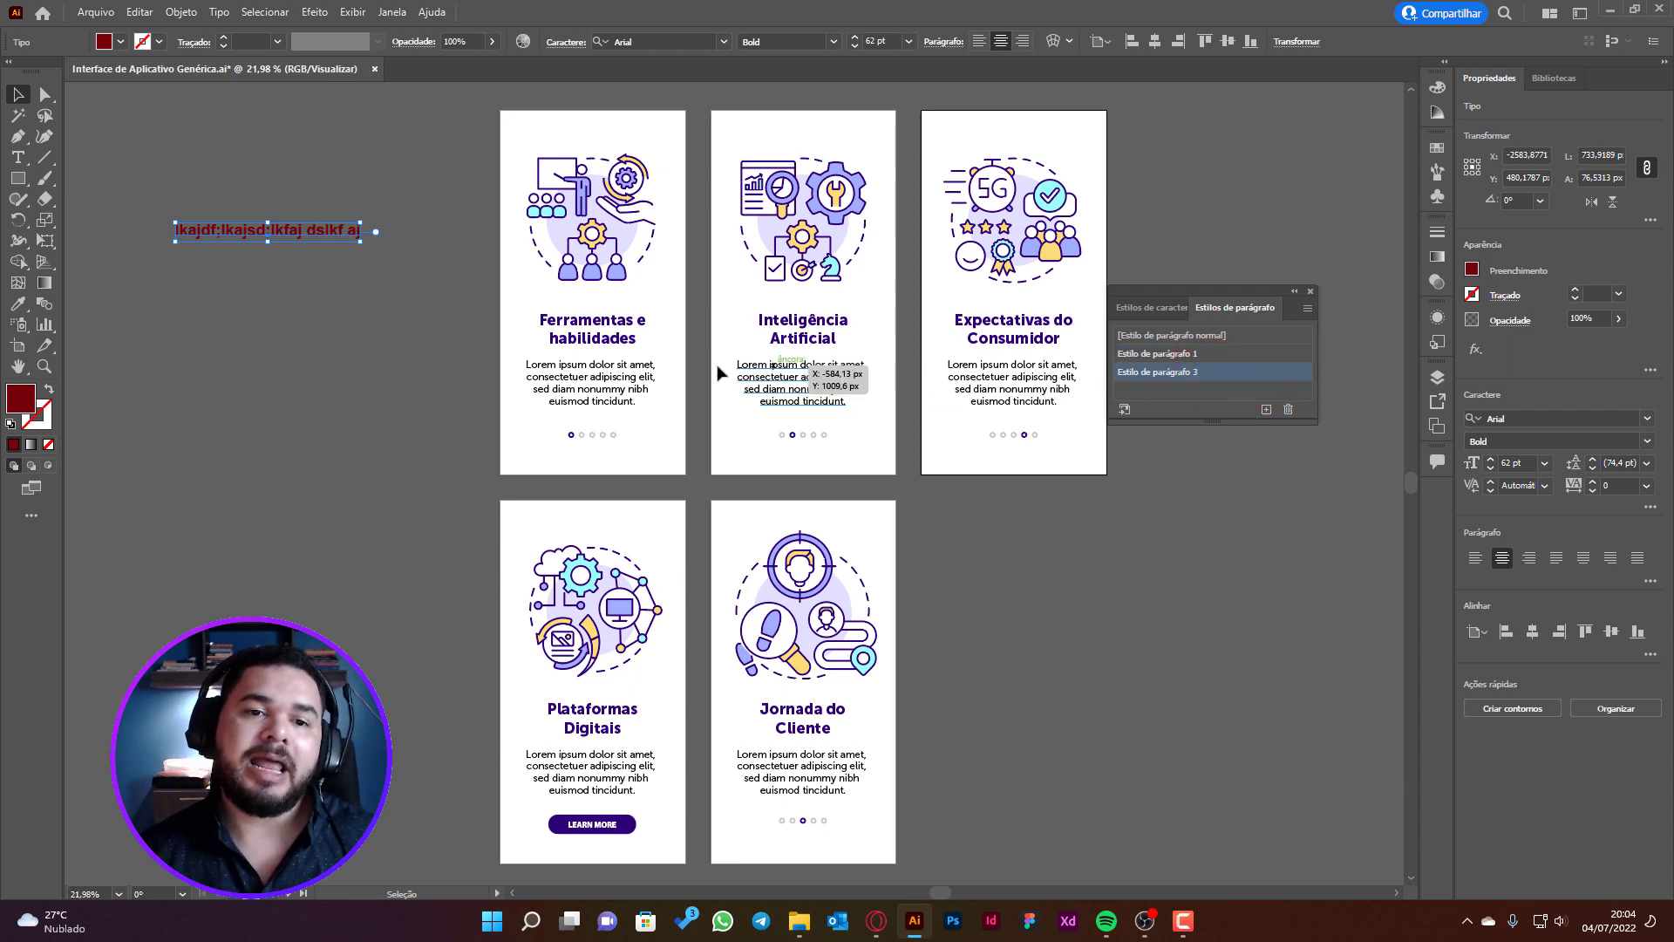
{"action": "left_click", "coordinate": [586, 340]}
{"action": "left_click", "coordinate": [1229, 373]}
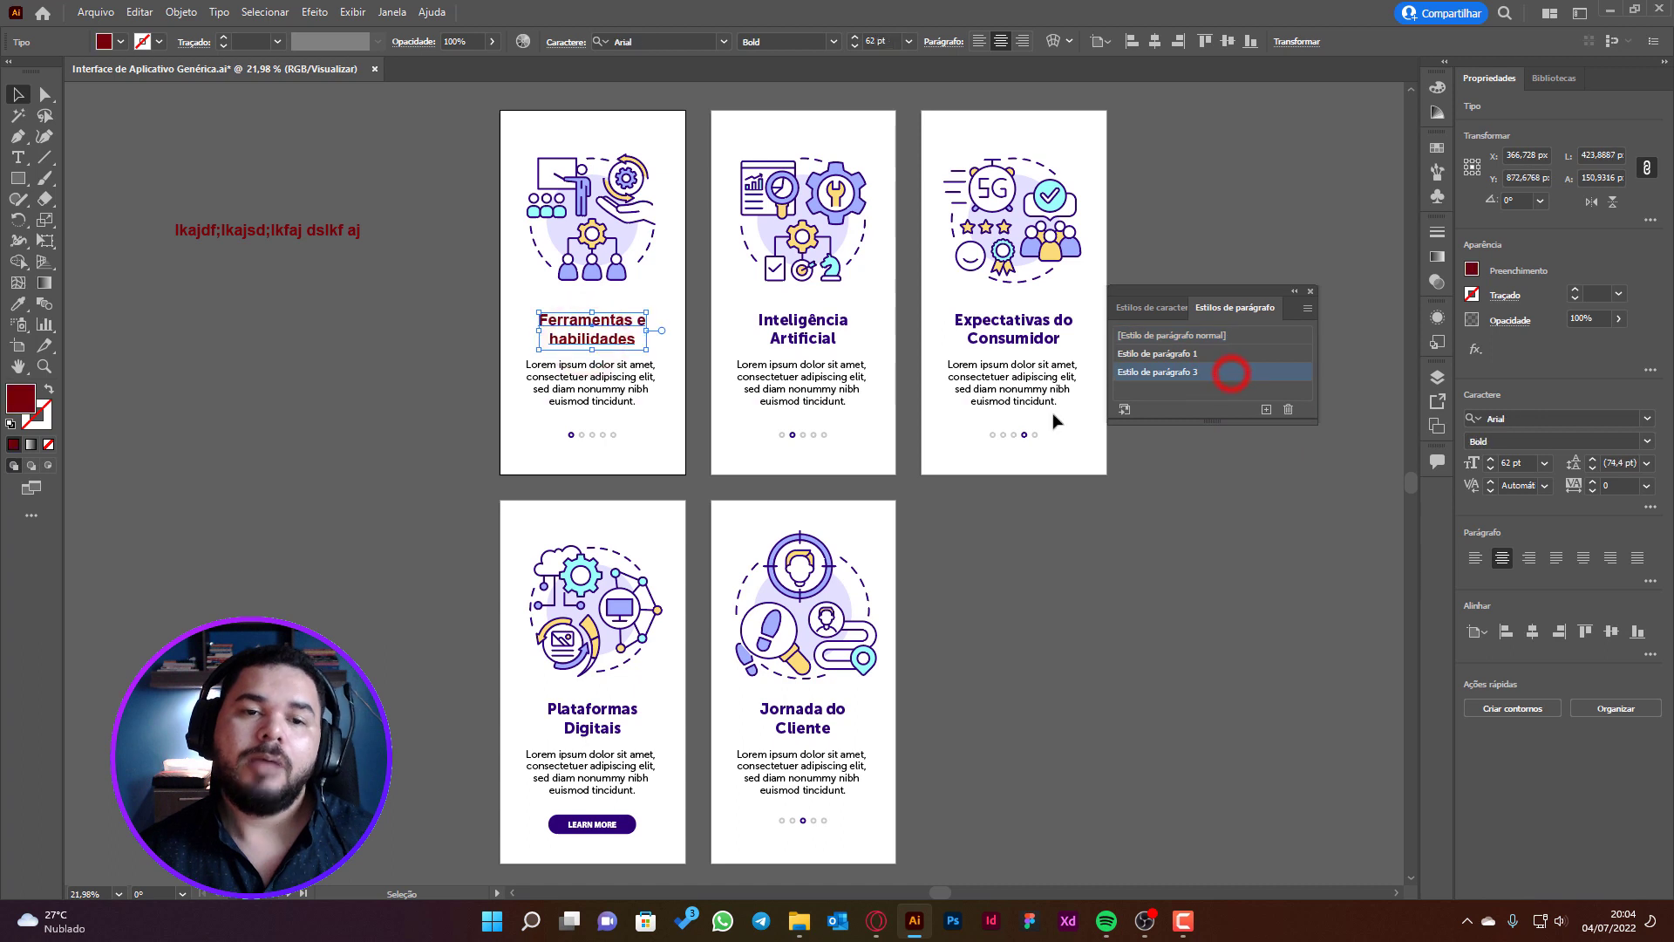
{"action": "key", "text": "ctrl+z"}
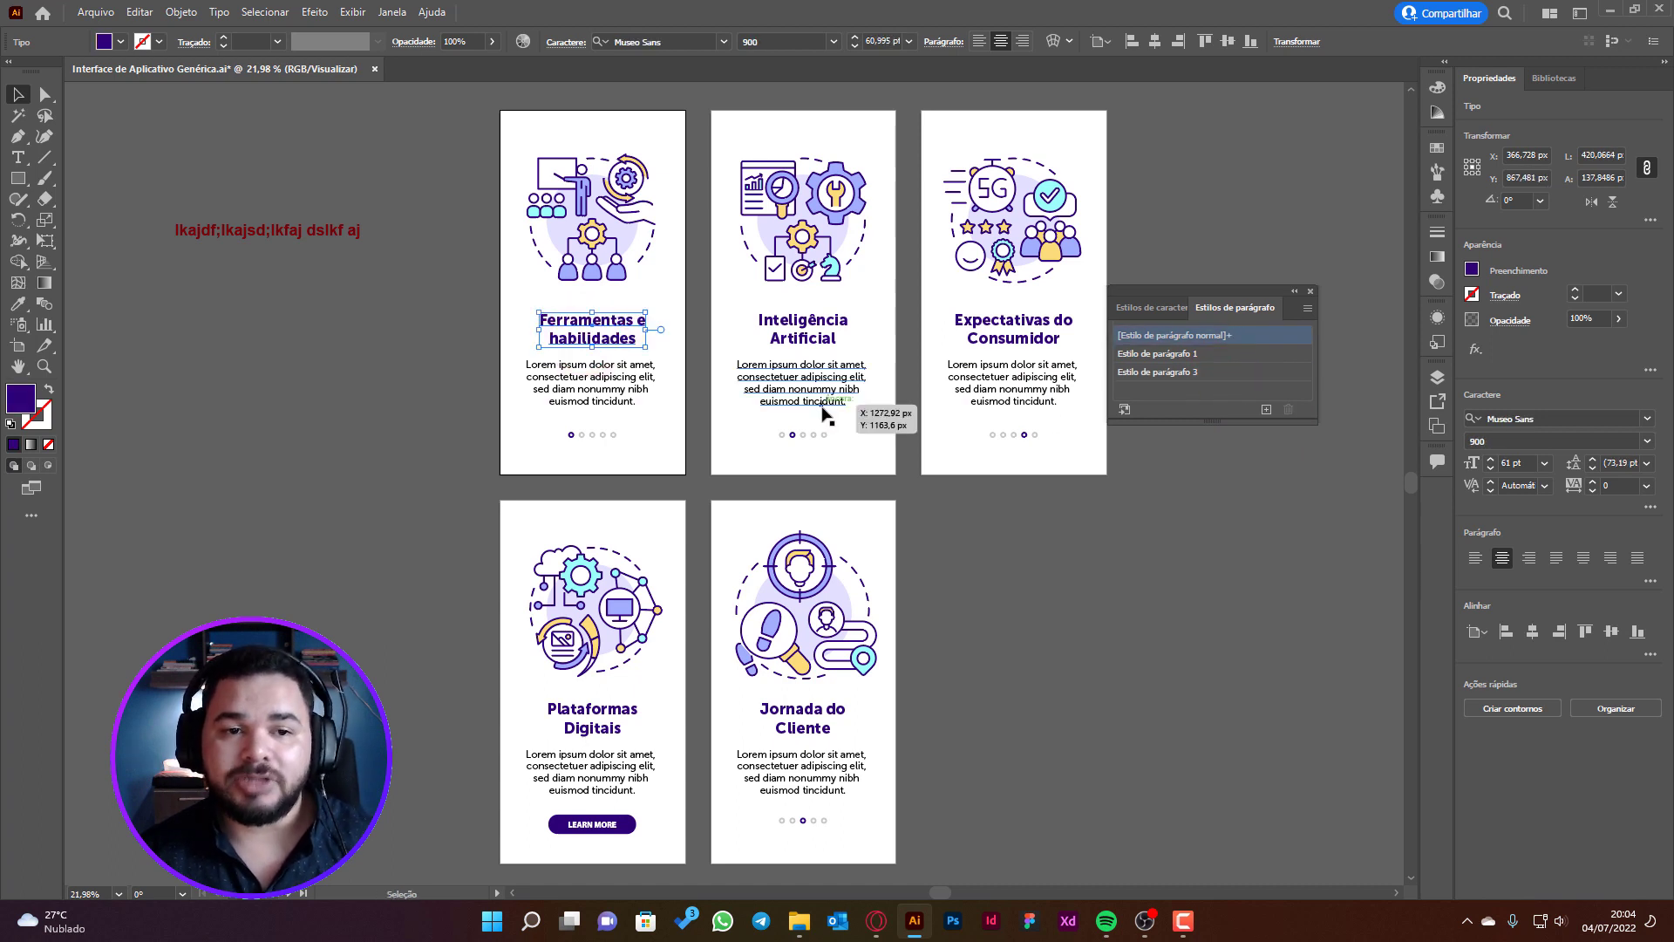
{"action": "left_click", "coordinate": [353, 231]}
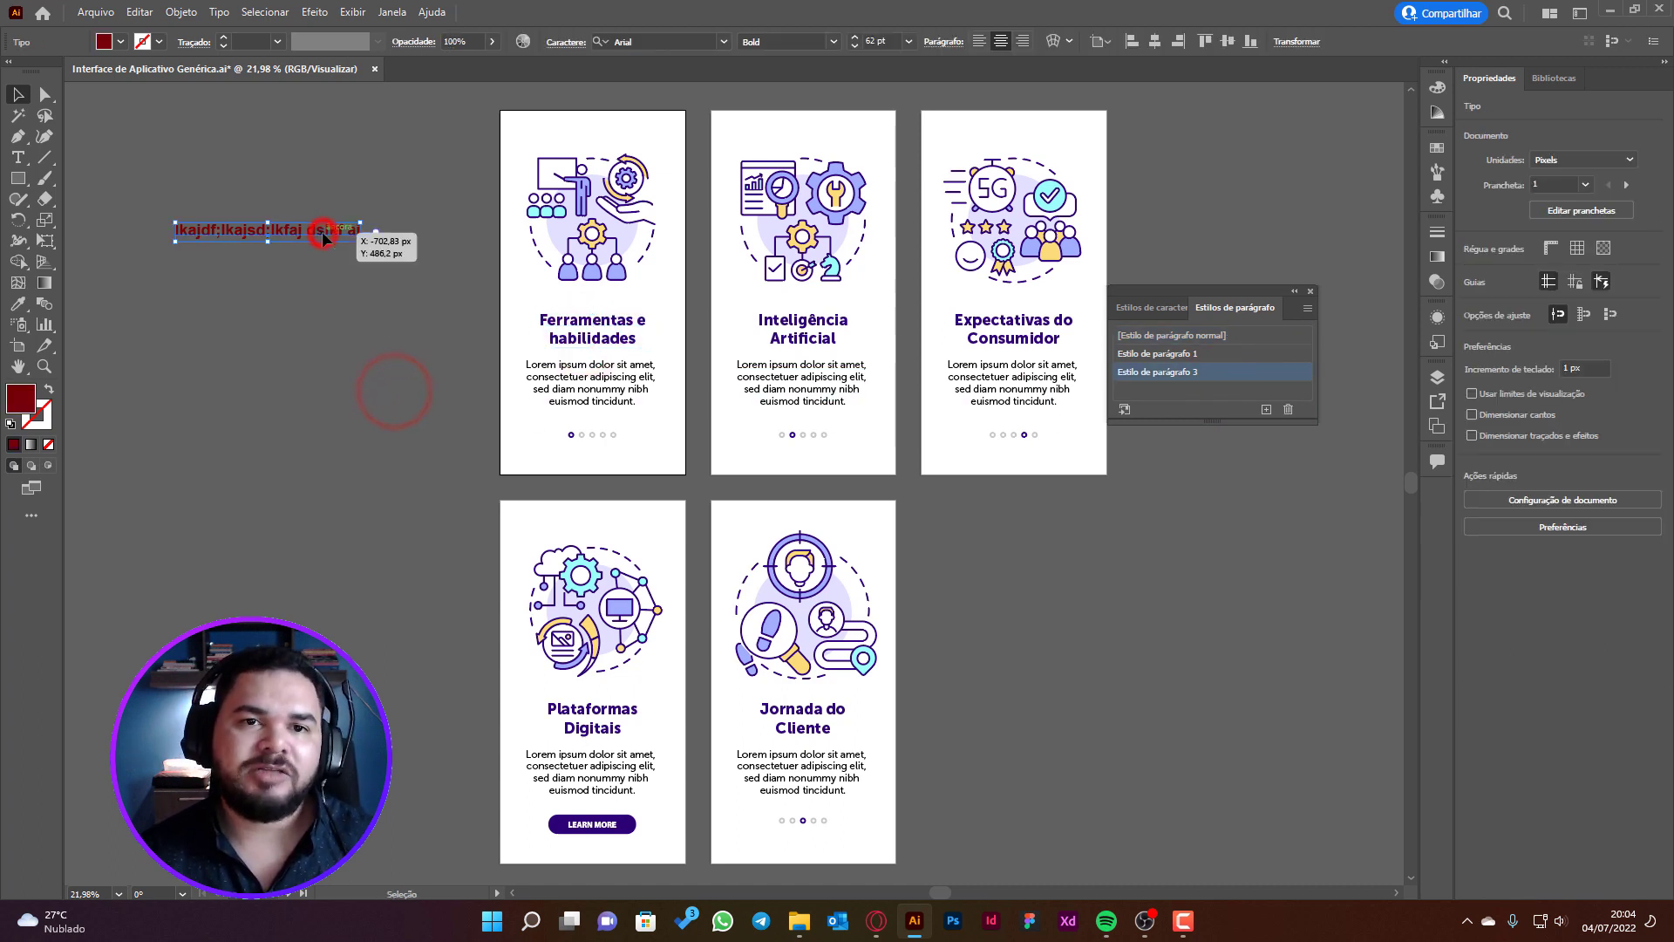
{"action": "key", "text": "Delete"}
Delete Estilo de parágrafo 3 from the panel, then select the Inteligência Artificial title
{"action": "left_click", "coordinate": [1199, 523]}
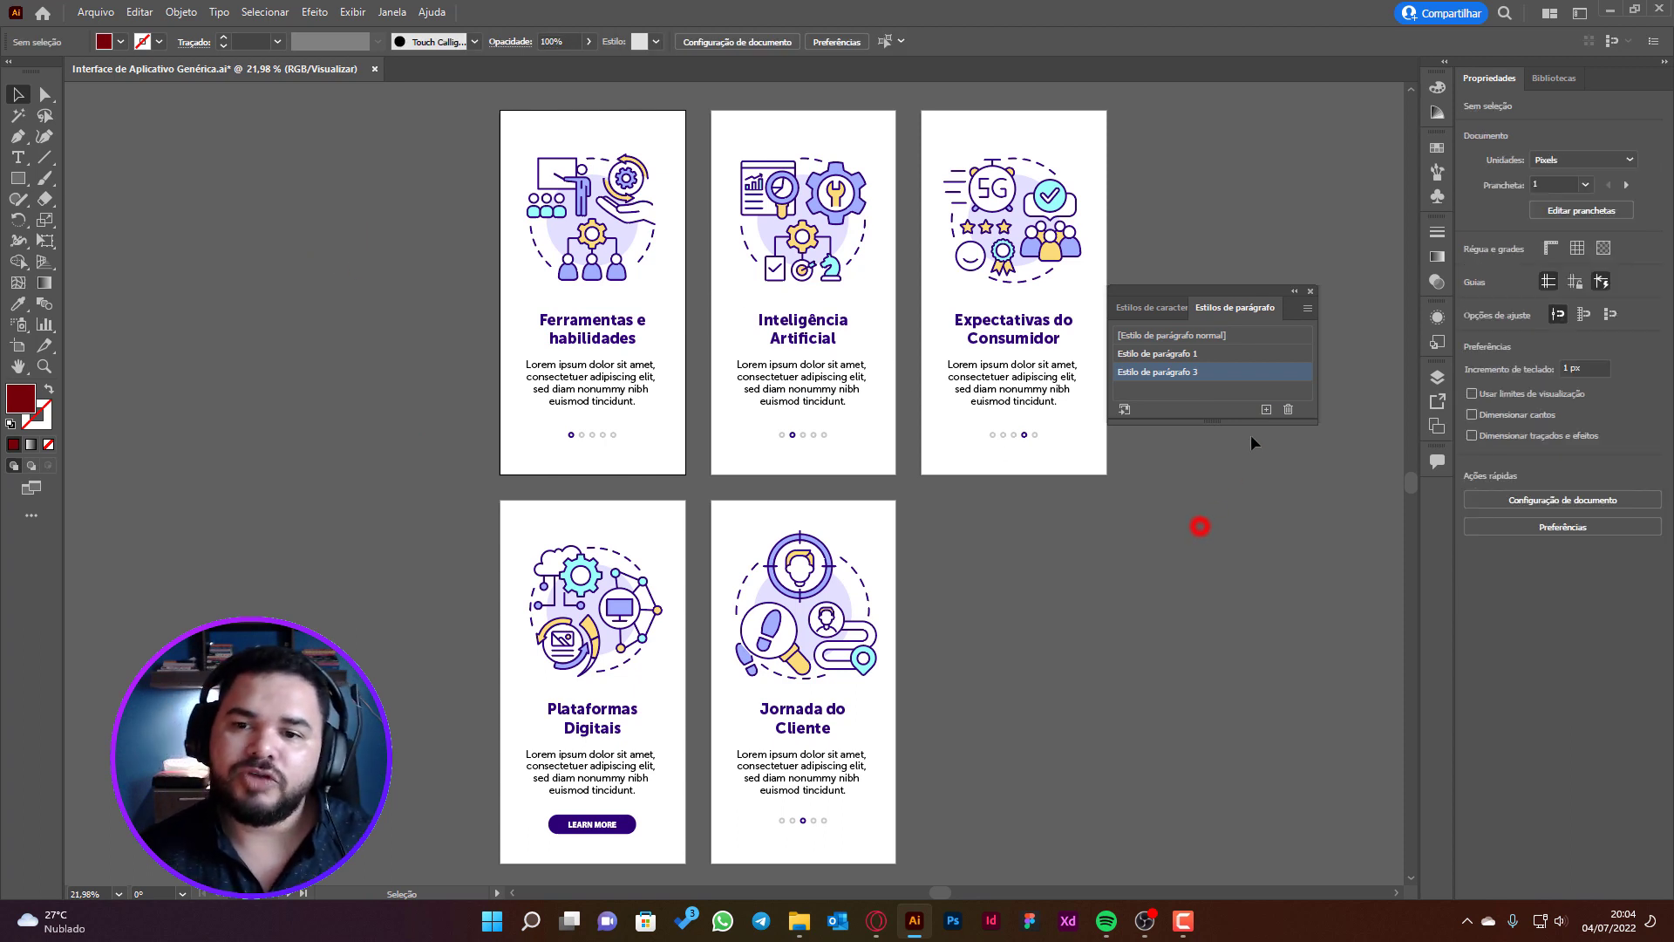
{"action": "left_click", "coordinate": [1242, 376]}
{"action": "left_click", "coordinate": [1289, 409]}
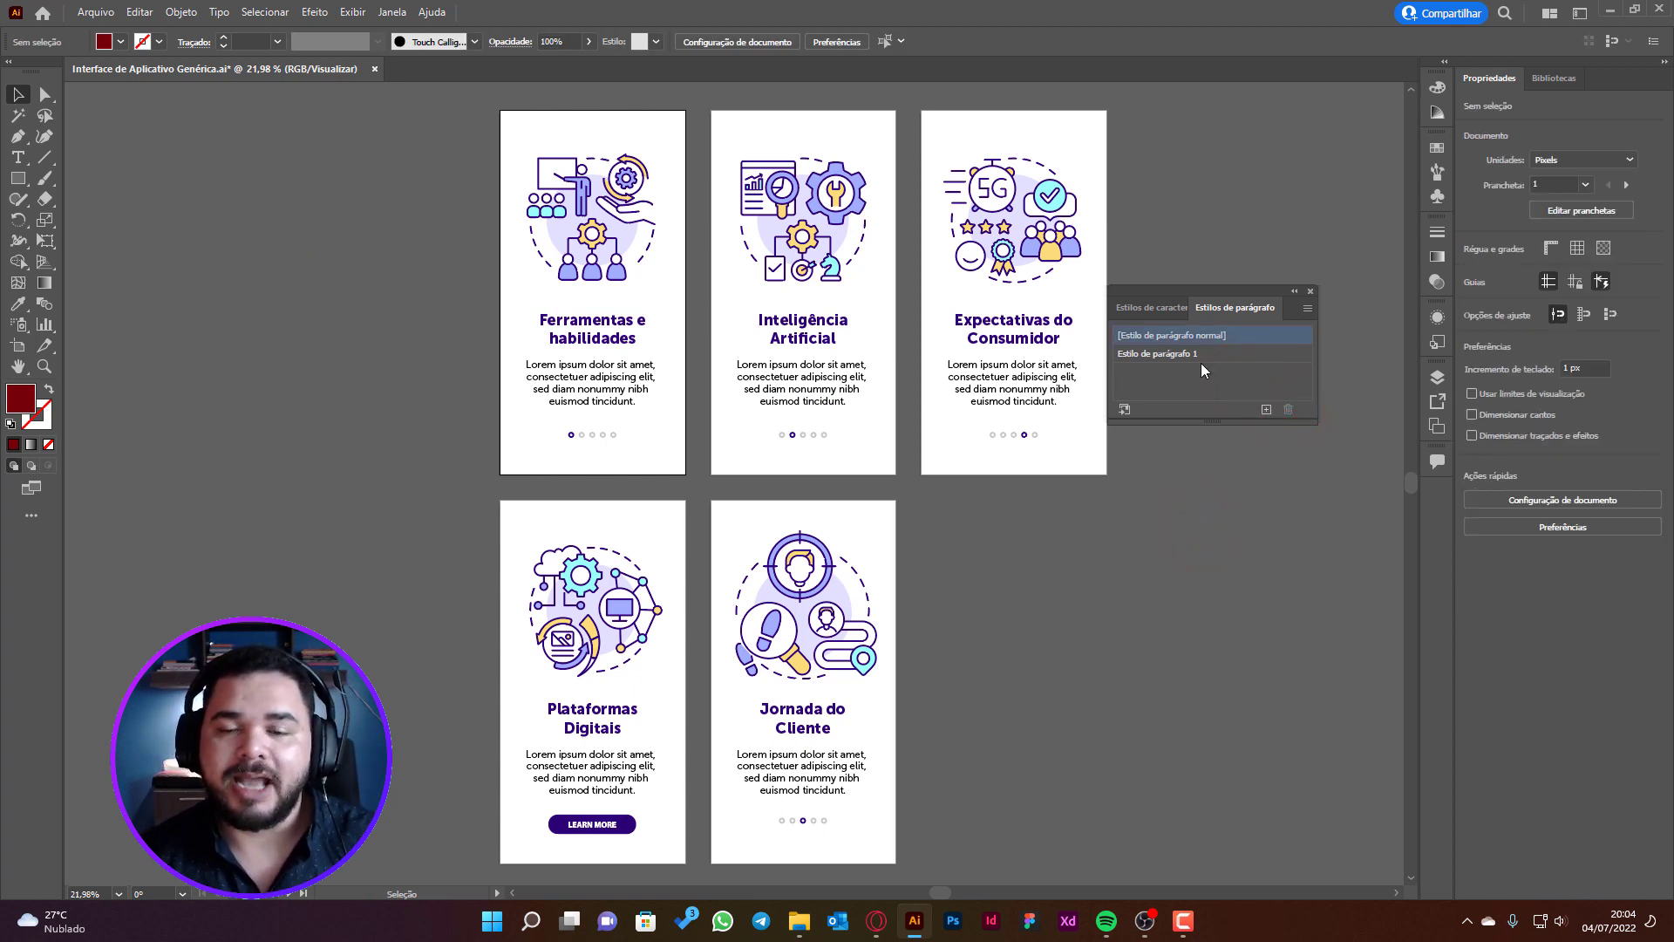
{"action": "left_click", "coordinate": [1189, 478]}
{"action": "left_click", "coordinate": [1031, 328]}
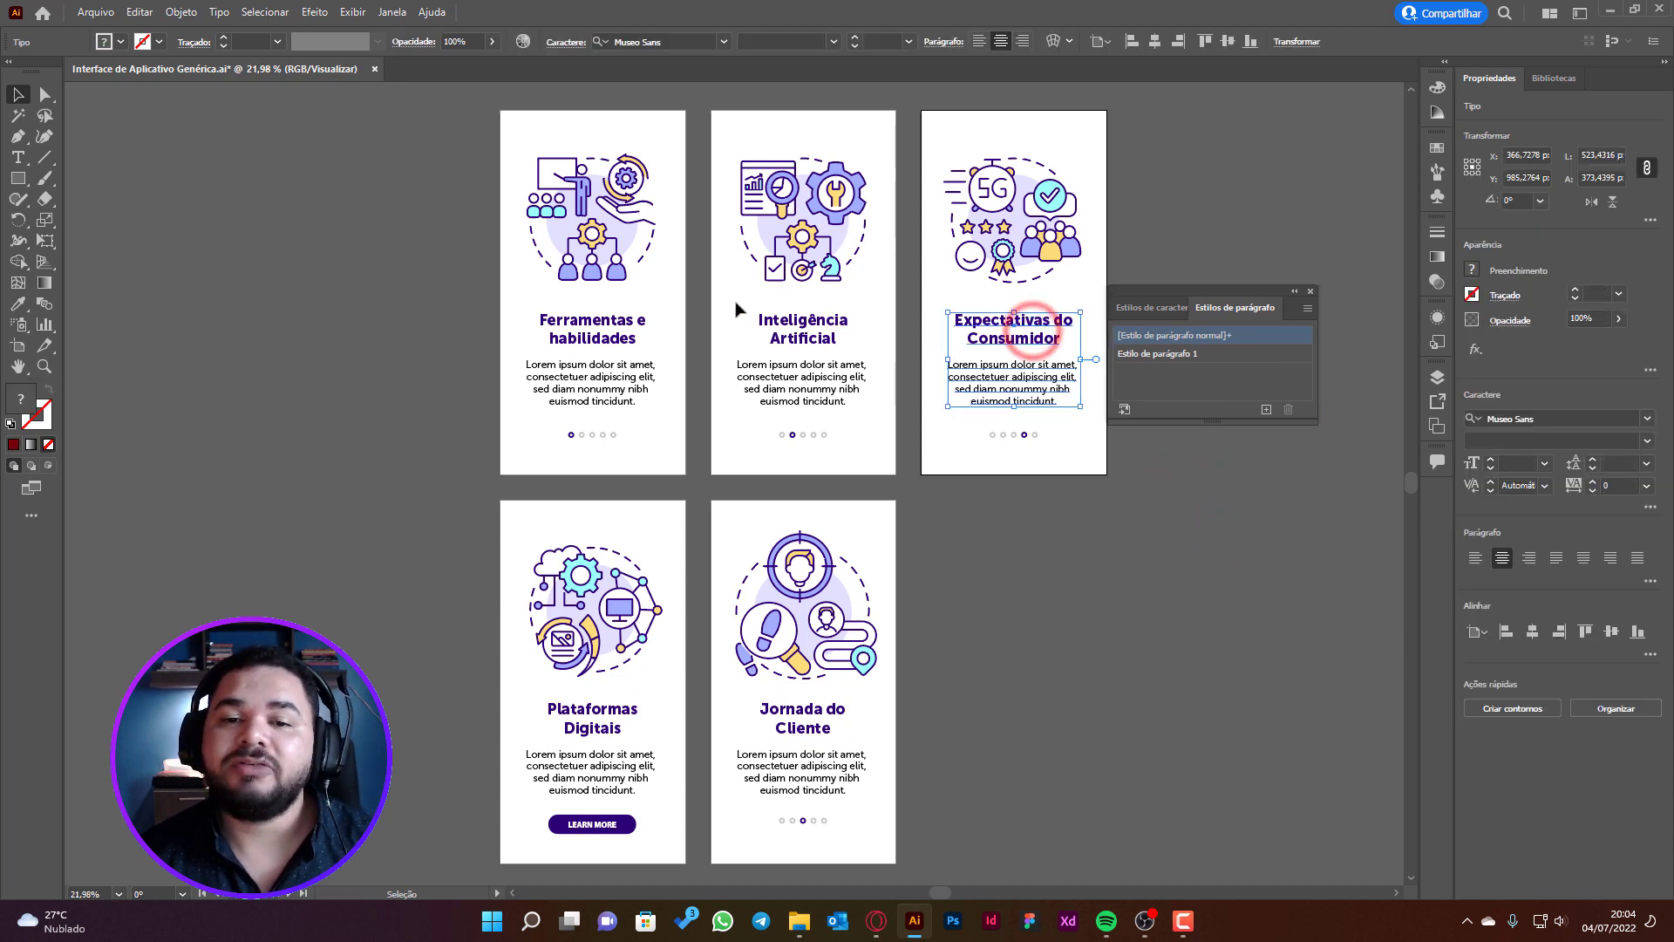
{"action": "left_click", "coordinate": [789, 331]}
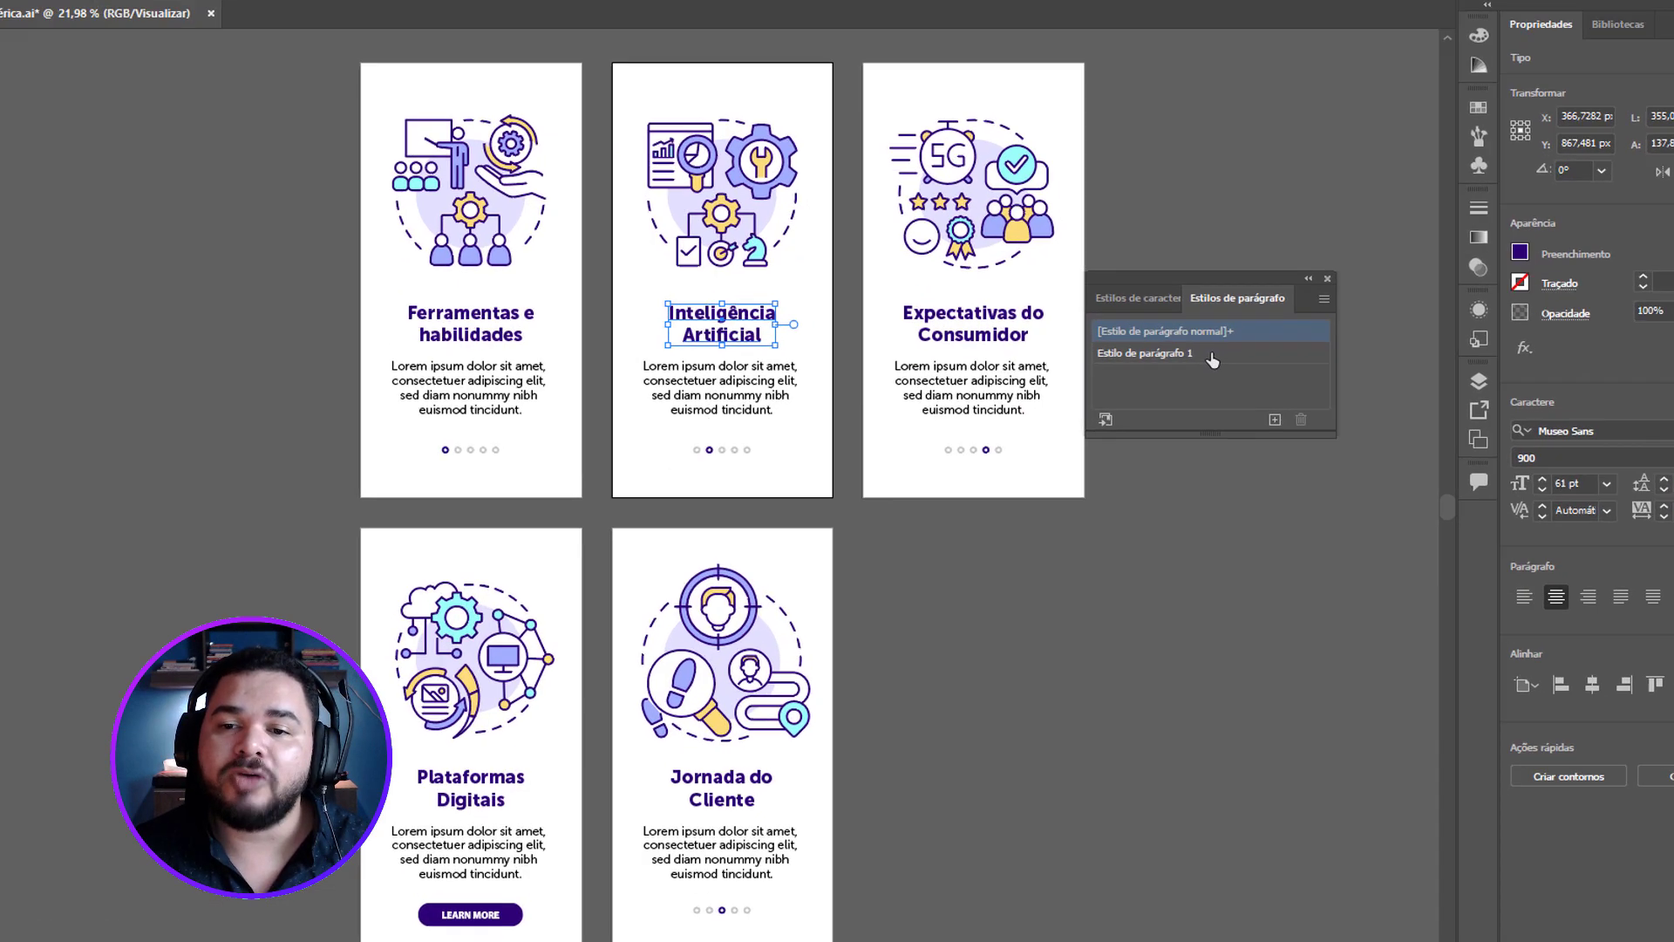
Rename Estilo de parágrafo 1 to 'Títulos'
{"action": "left_click", "coordinate": [1207, 356]}
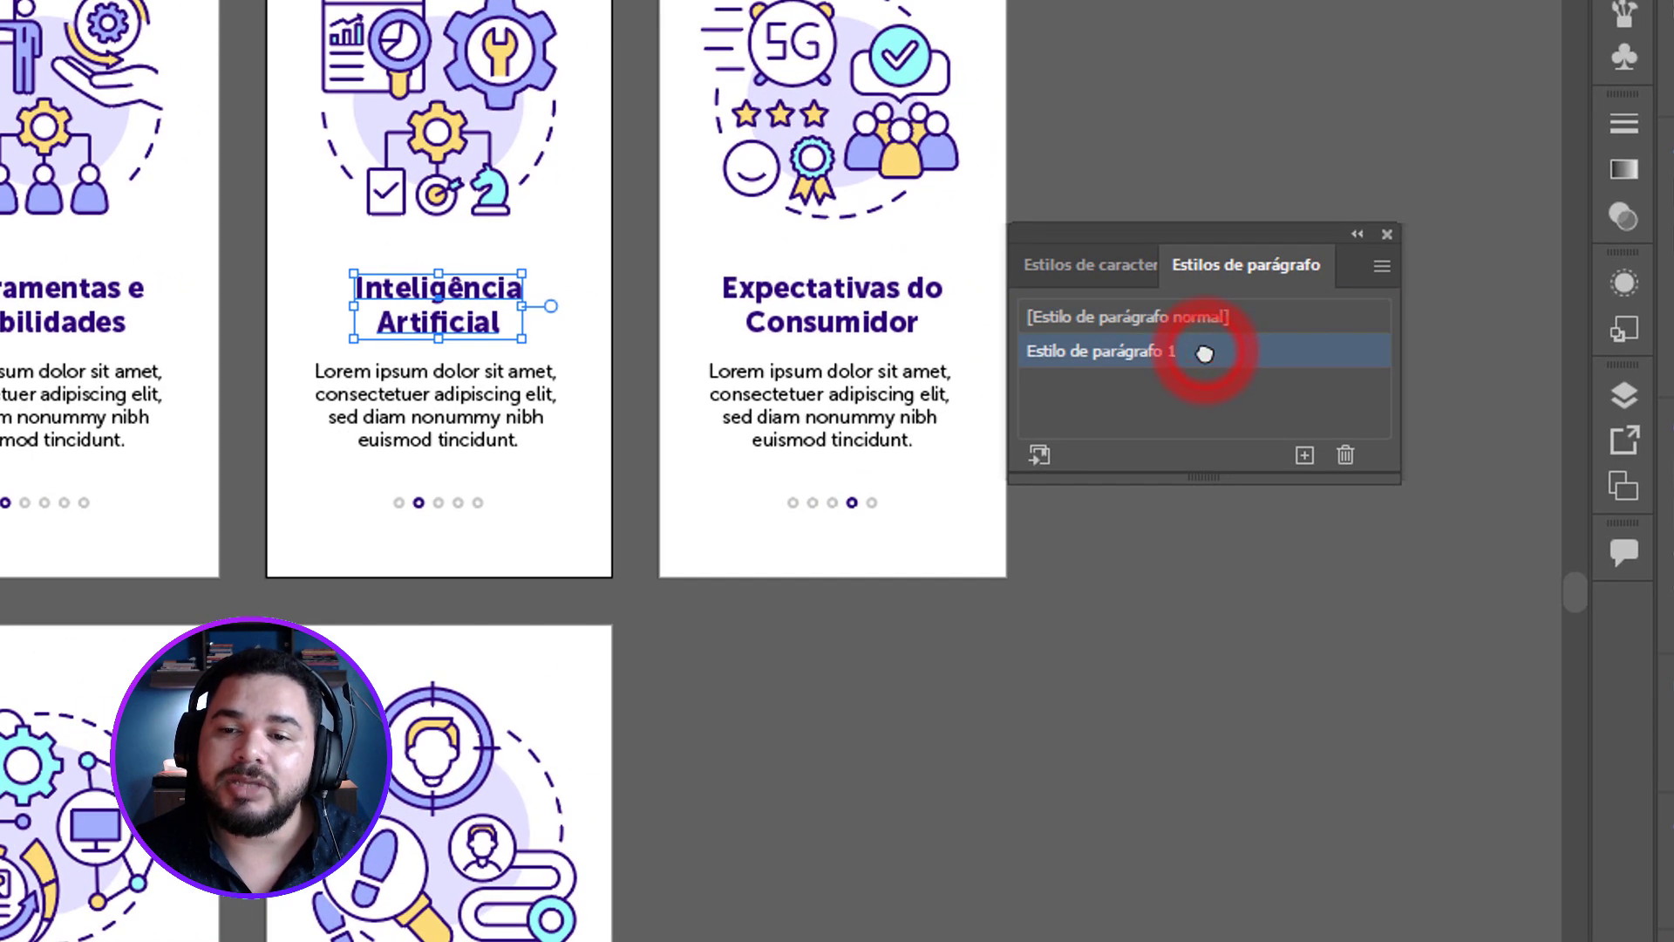
{"action": "double_click", "coordinate": [1280, 363]}
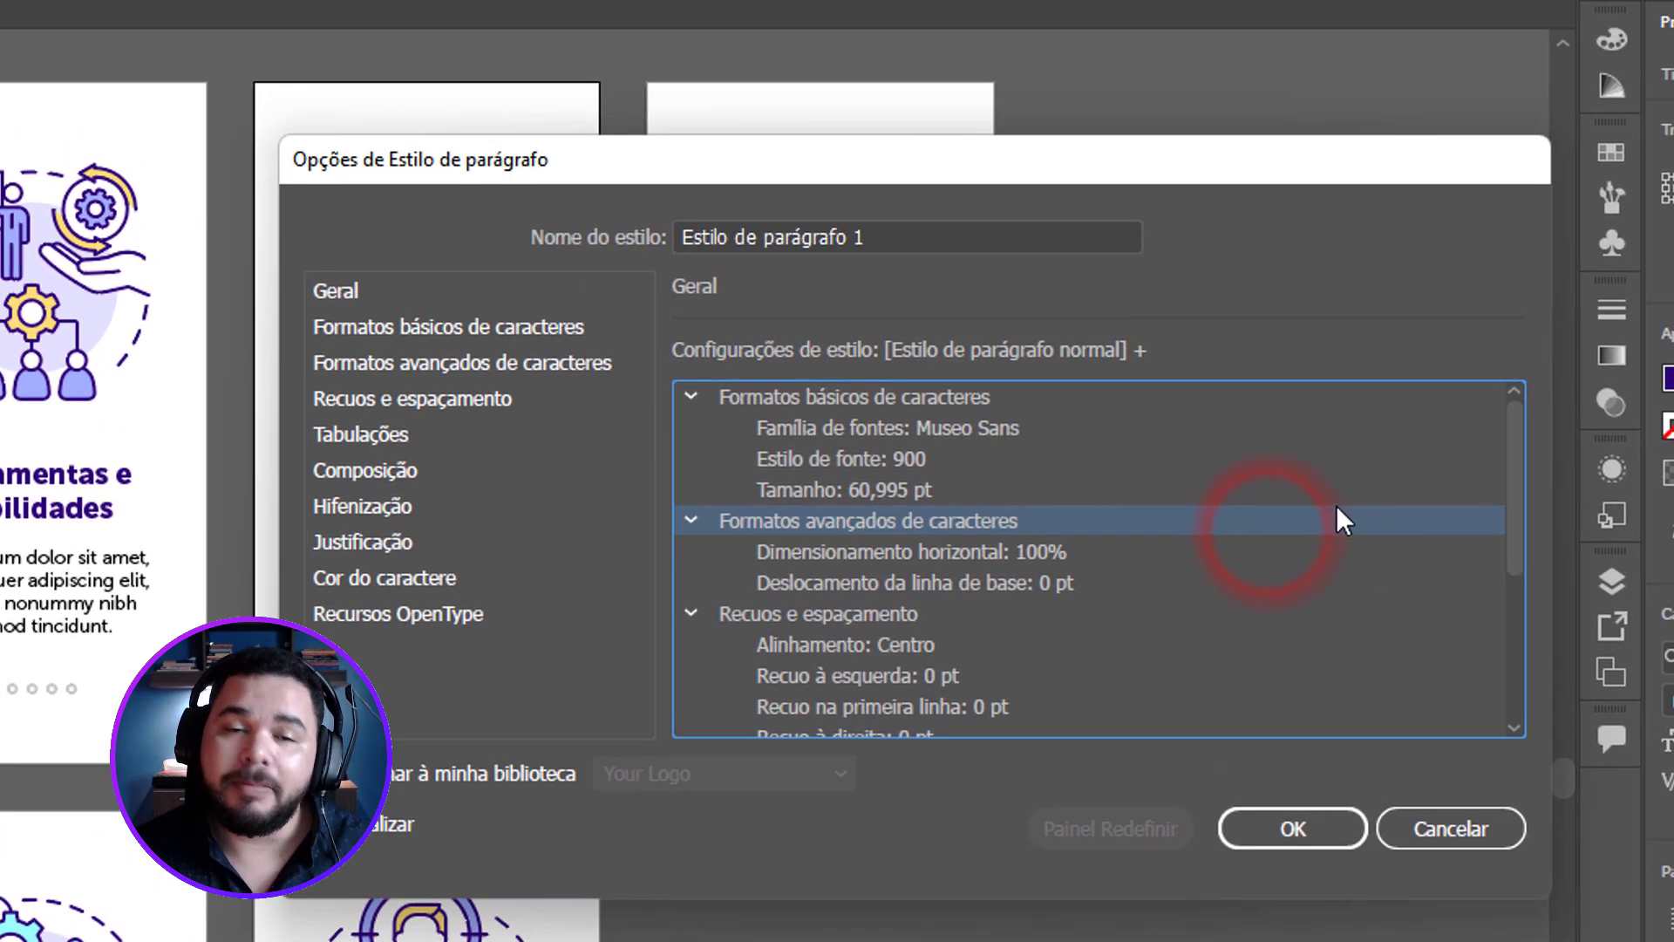
{"action": "left_click", "coordinate": [923, 237]}
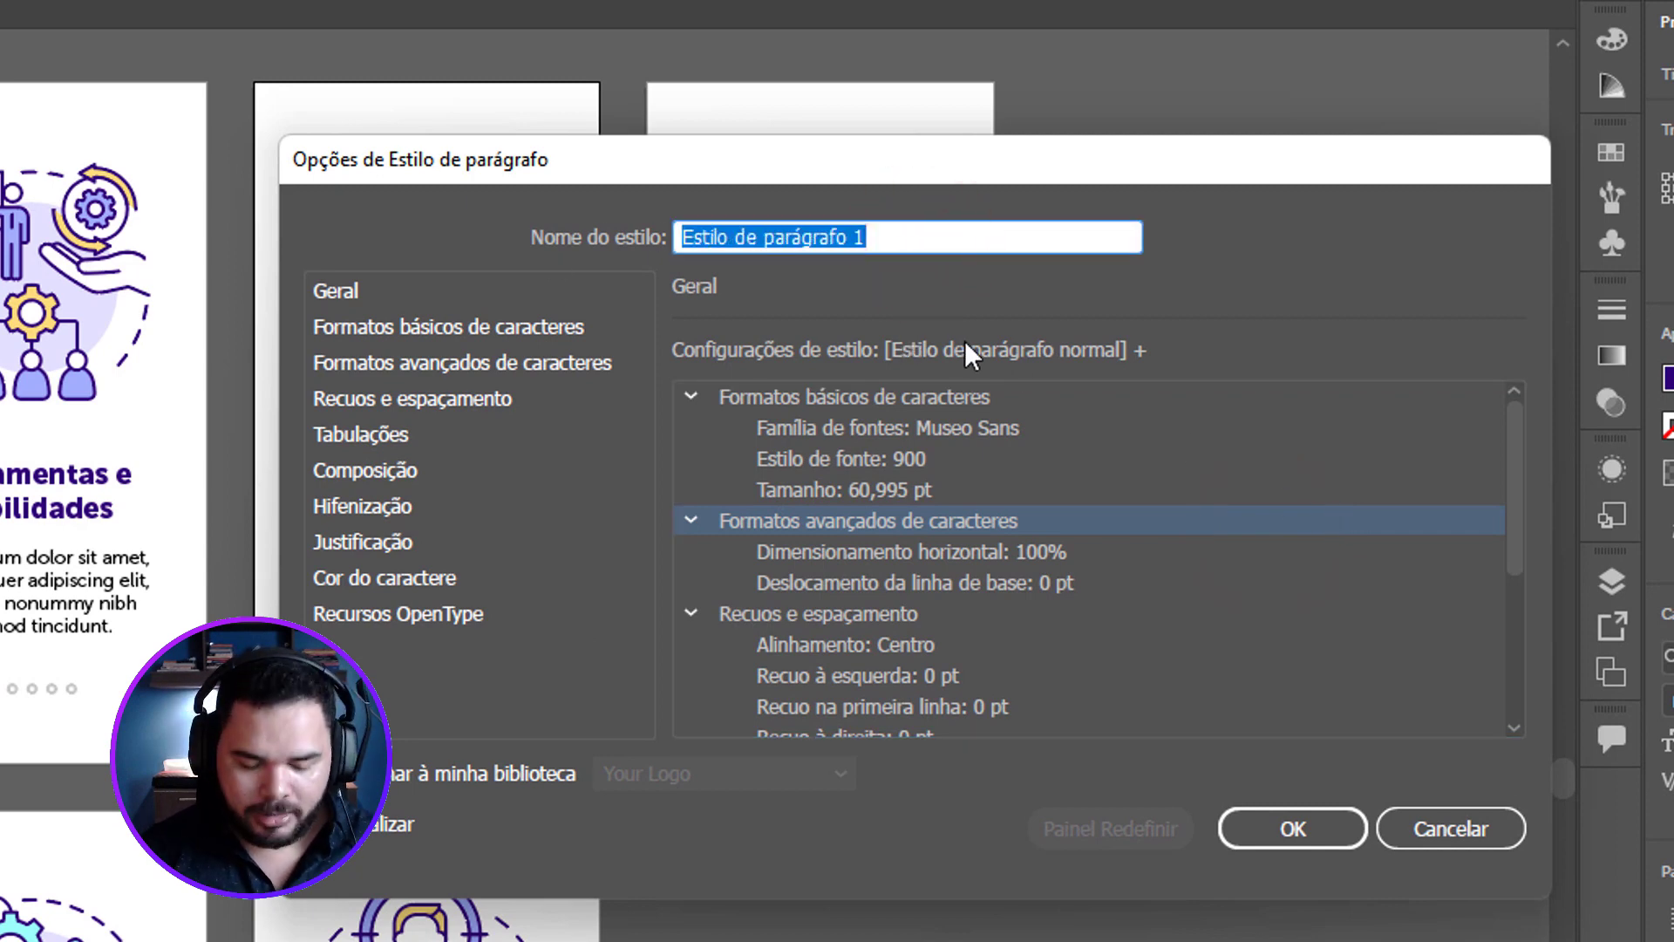
{"action": "type", "text": "Títulos"}
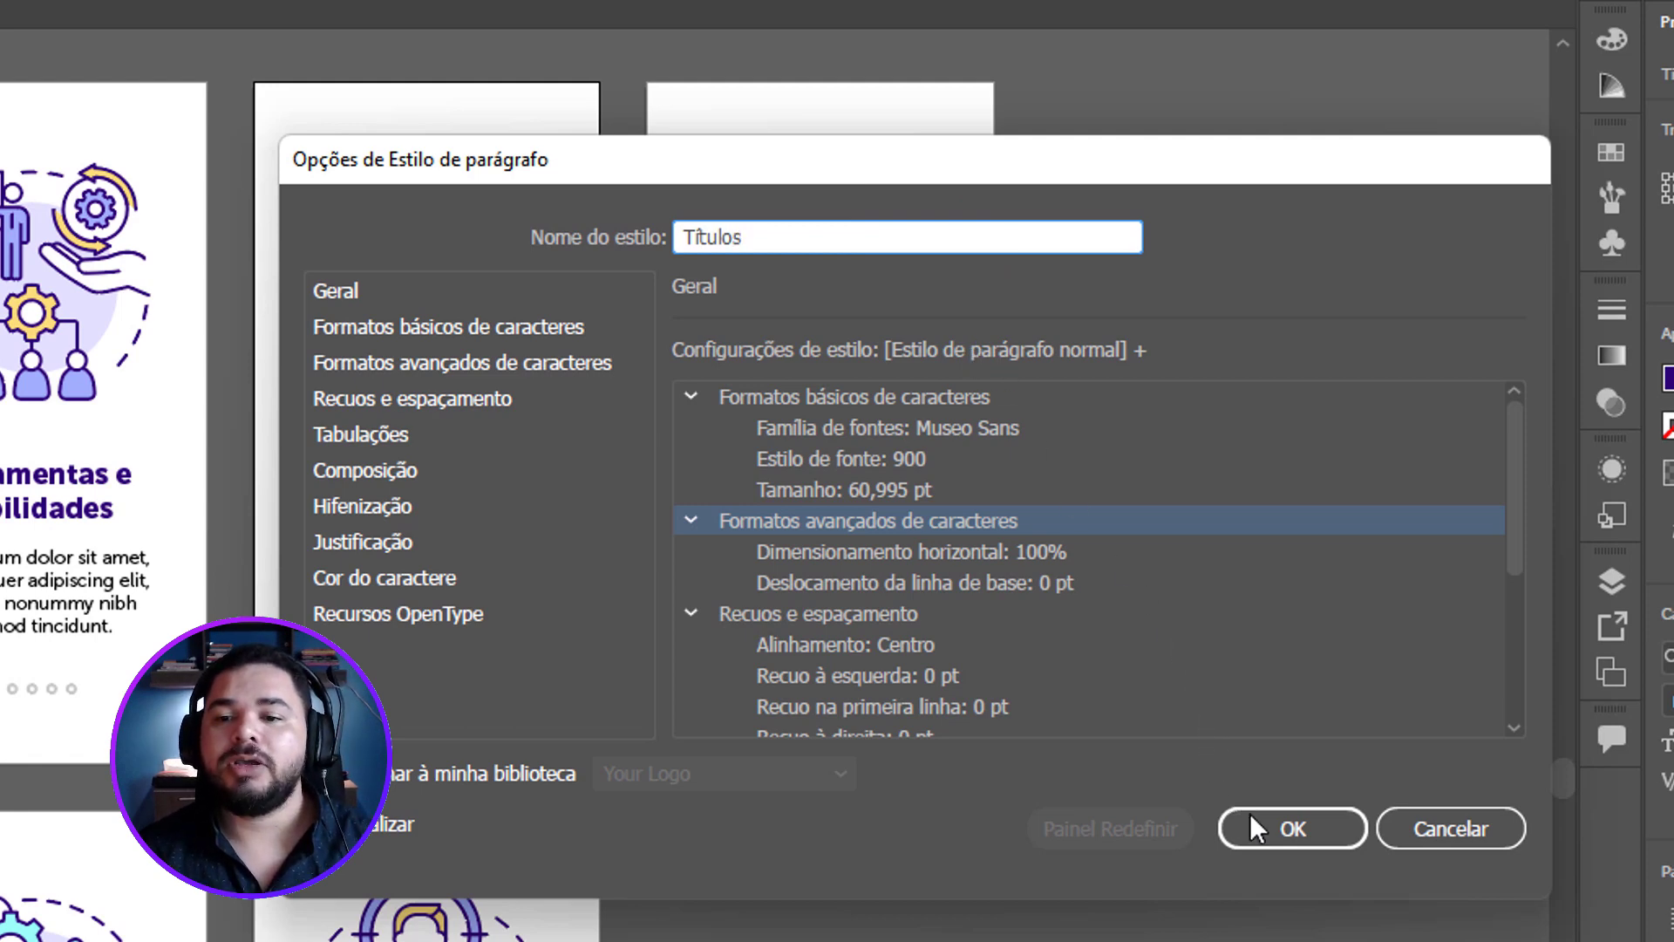
{"action": "left_click", "coordinate": [1273, 828]}
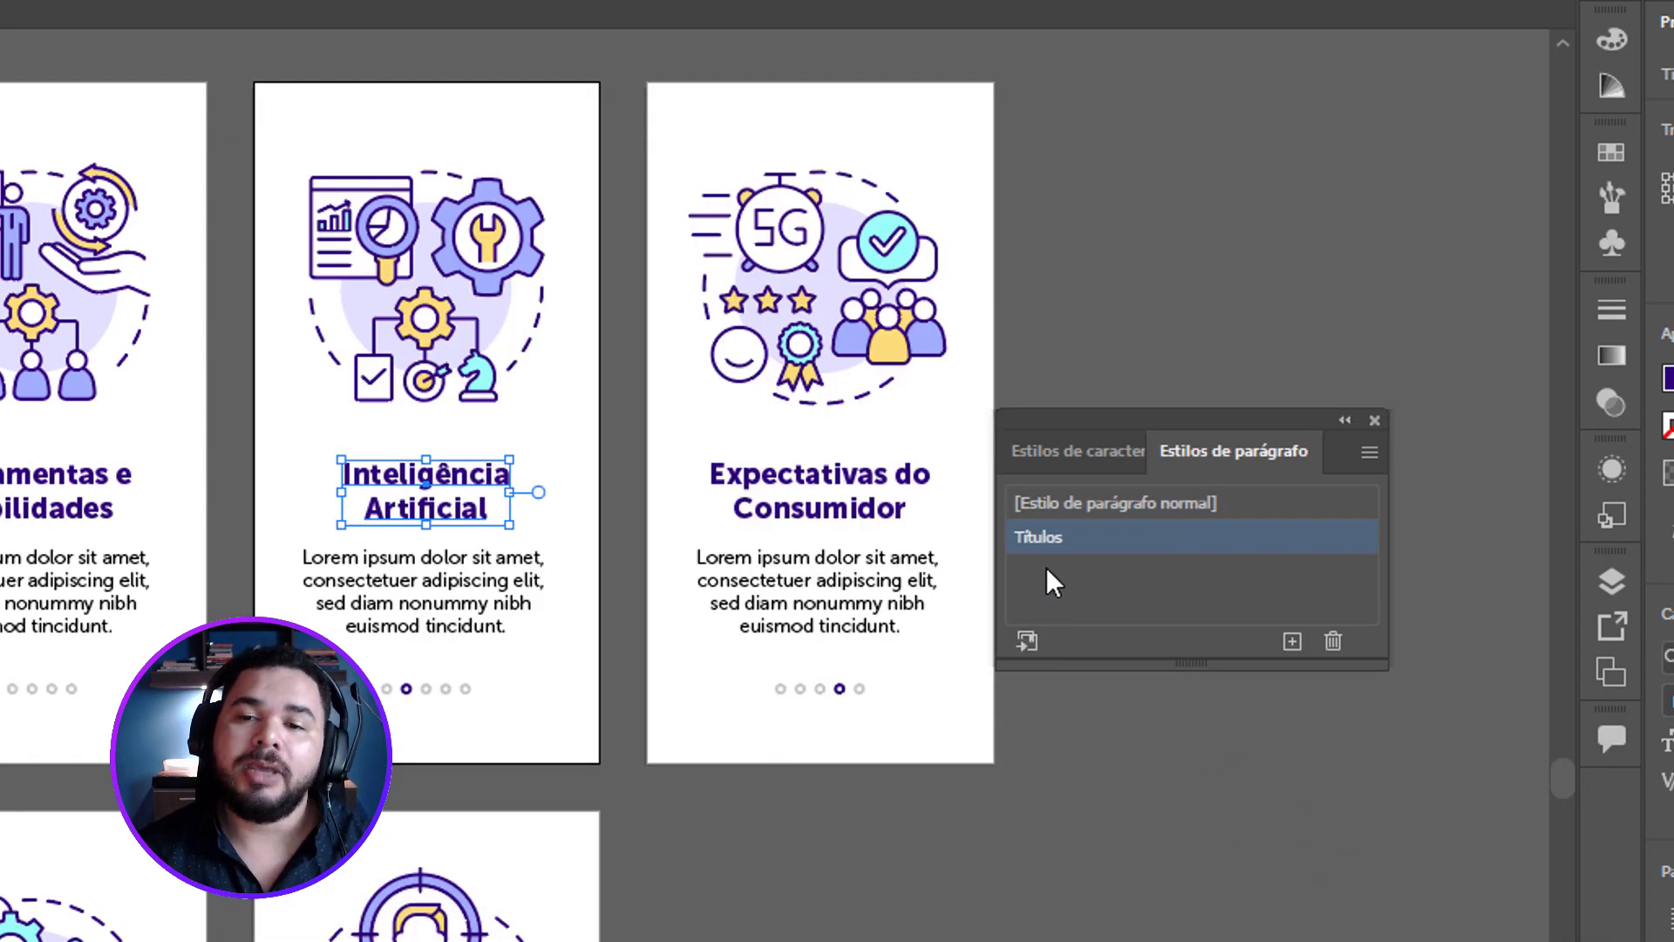
{"action": "double_click", "coordinate": [1040, 538]}
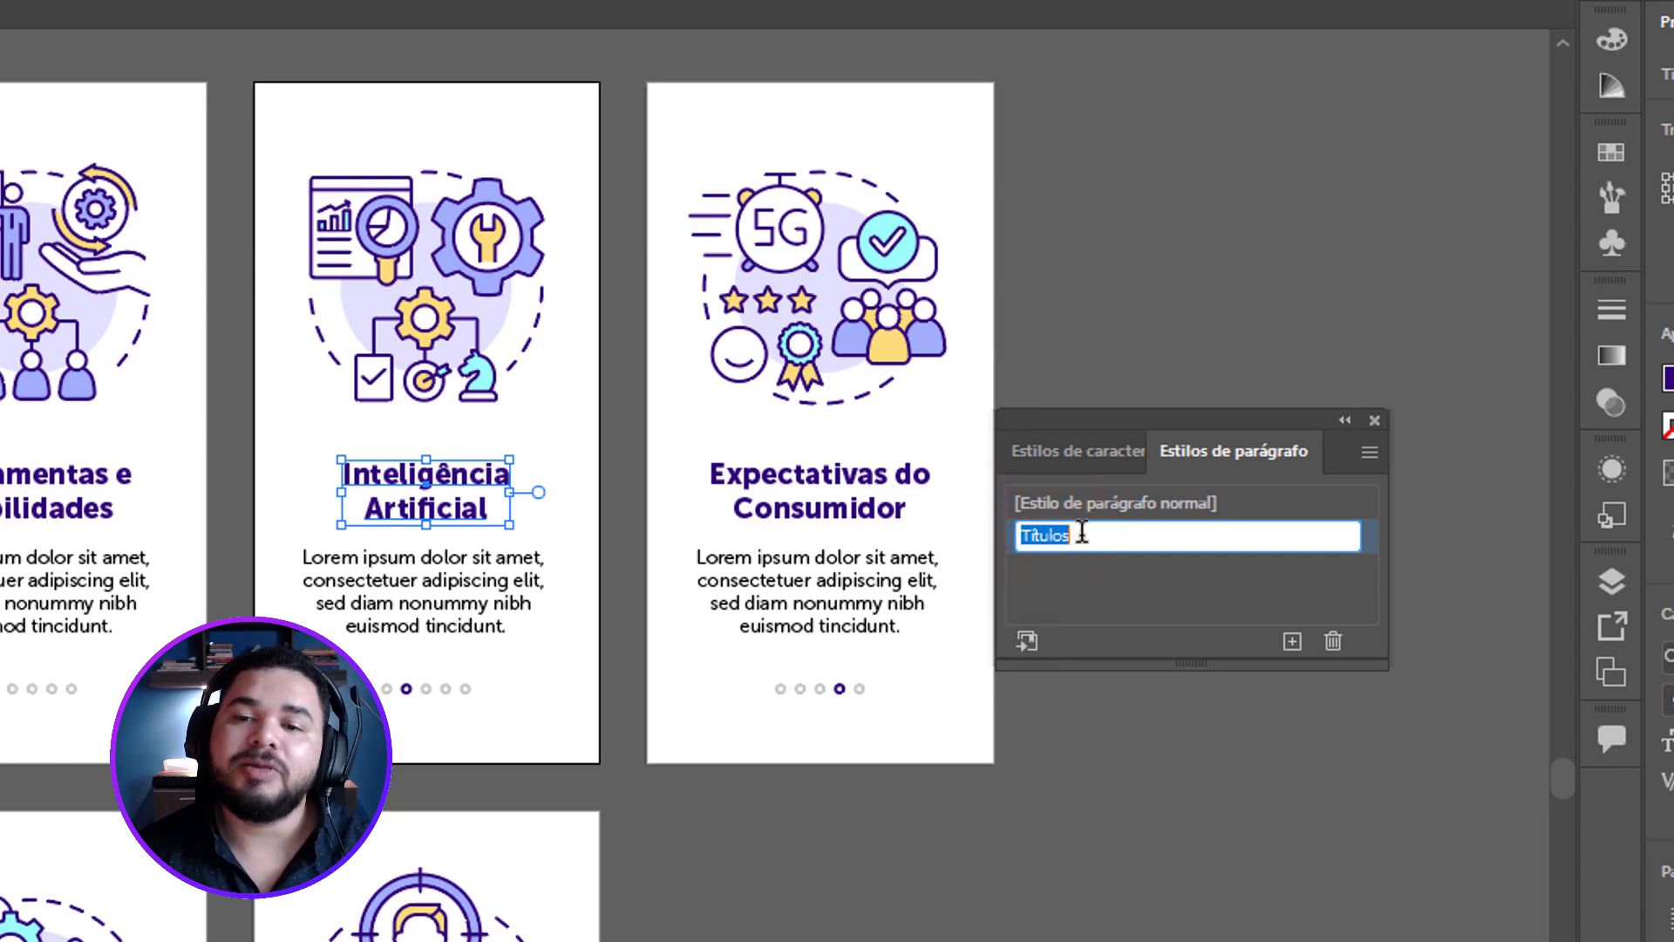
{"action": "key", "text": "Return"}
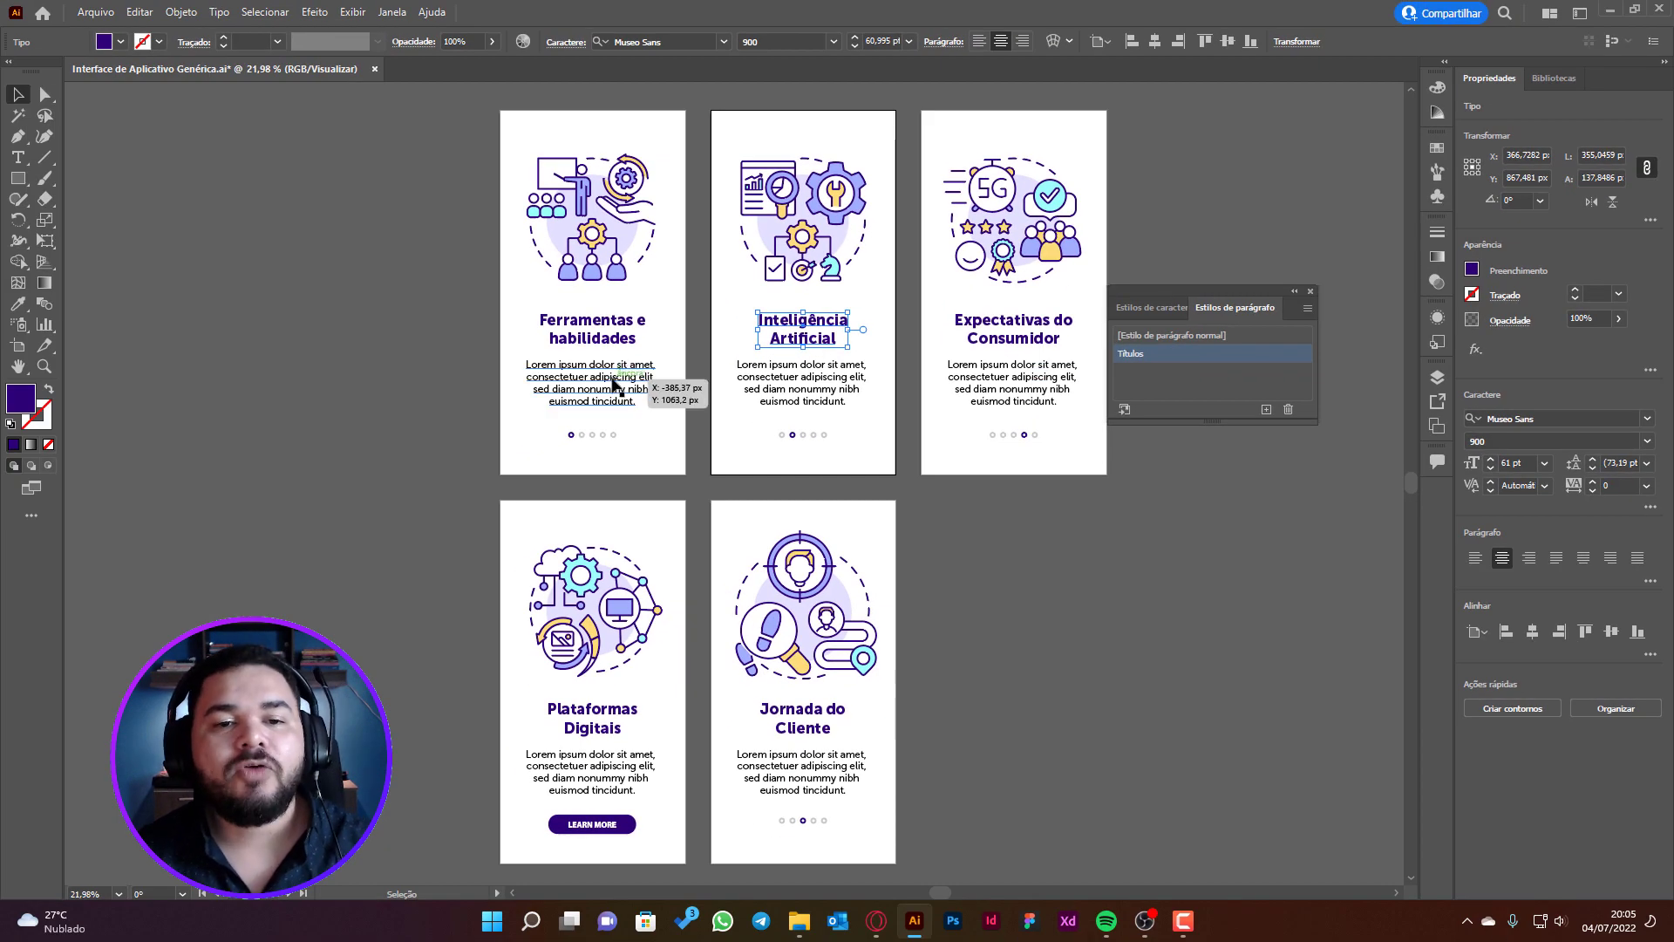
Create a 'Corpo' paragraph style from the first card's body text and select the Ferramentas e habilidades heading
{"action": "left_click", "coordinate": [615, 379]}
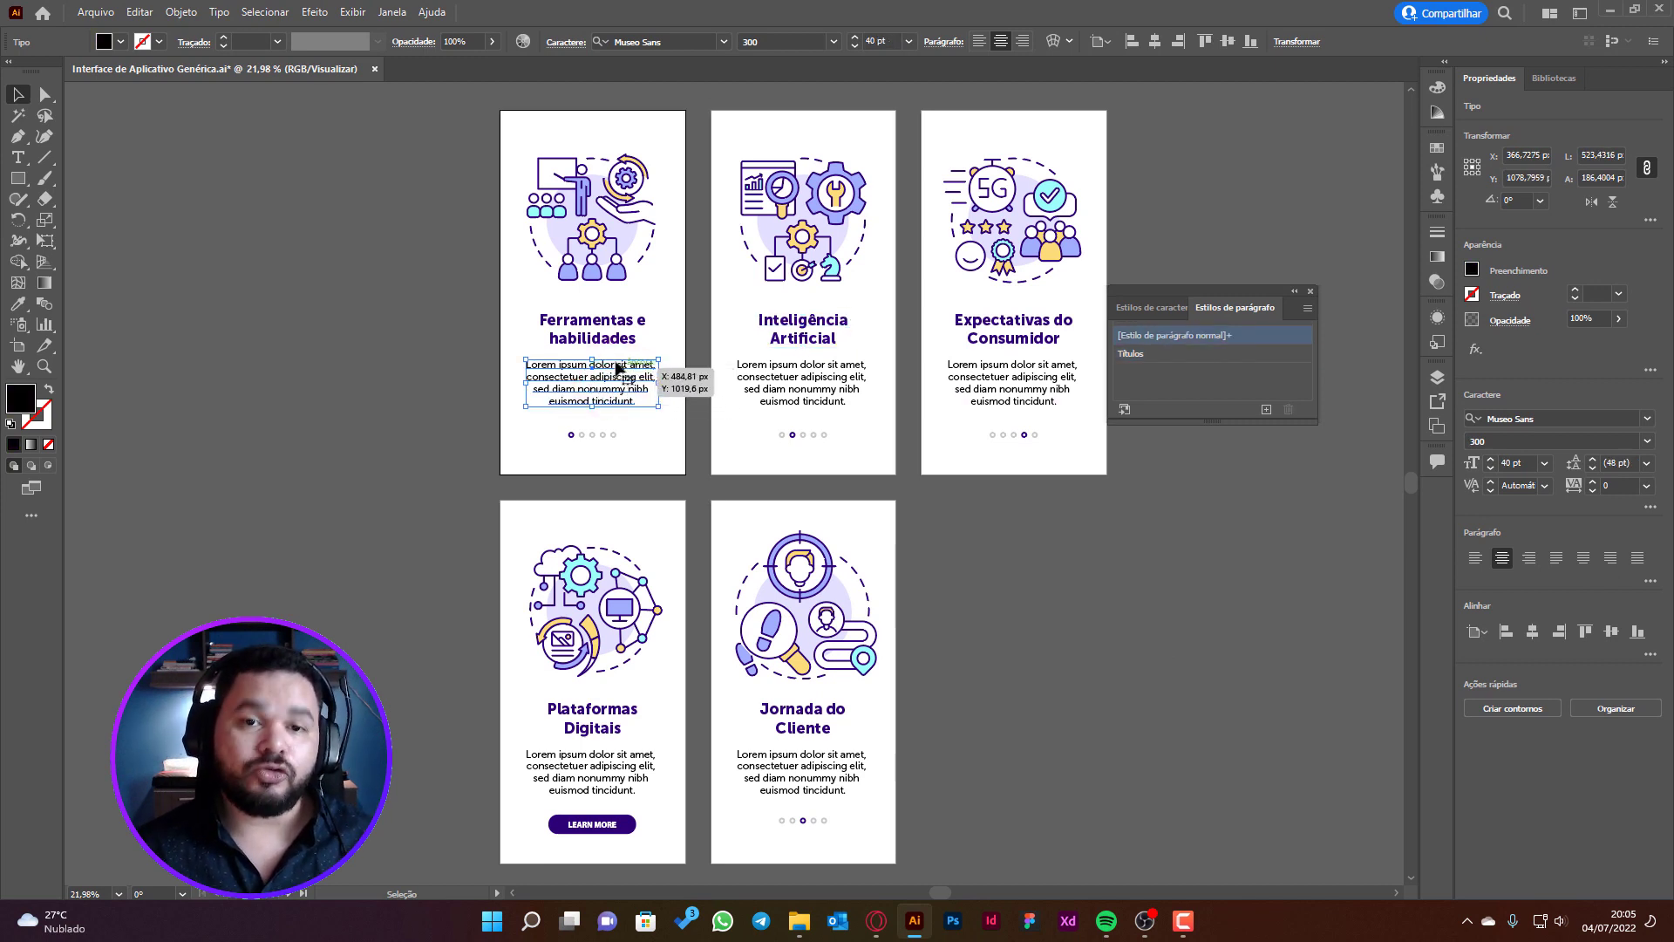
{"action": "left_click", "coordinate": [1268, 412]}
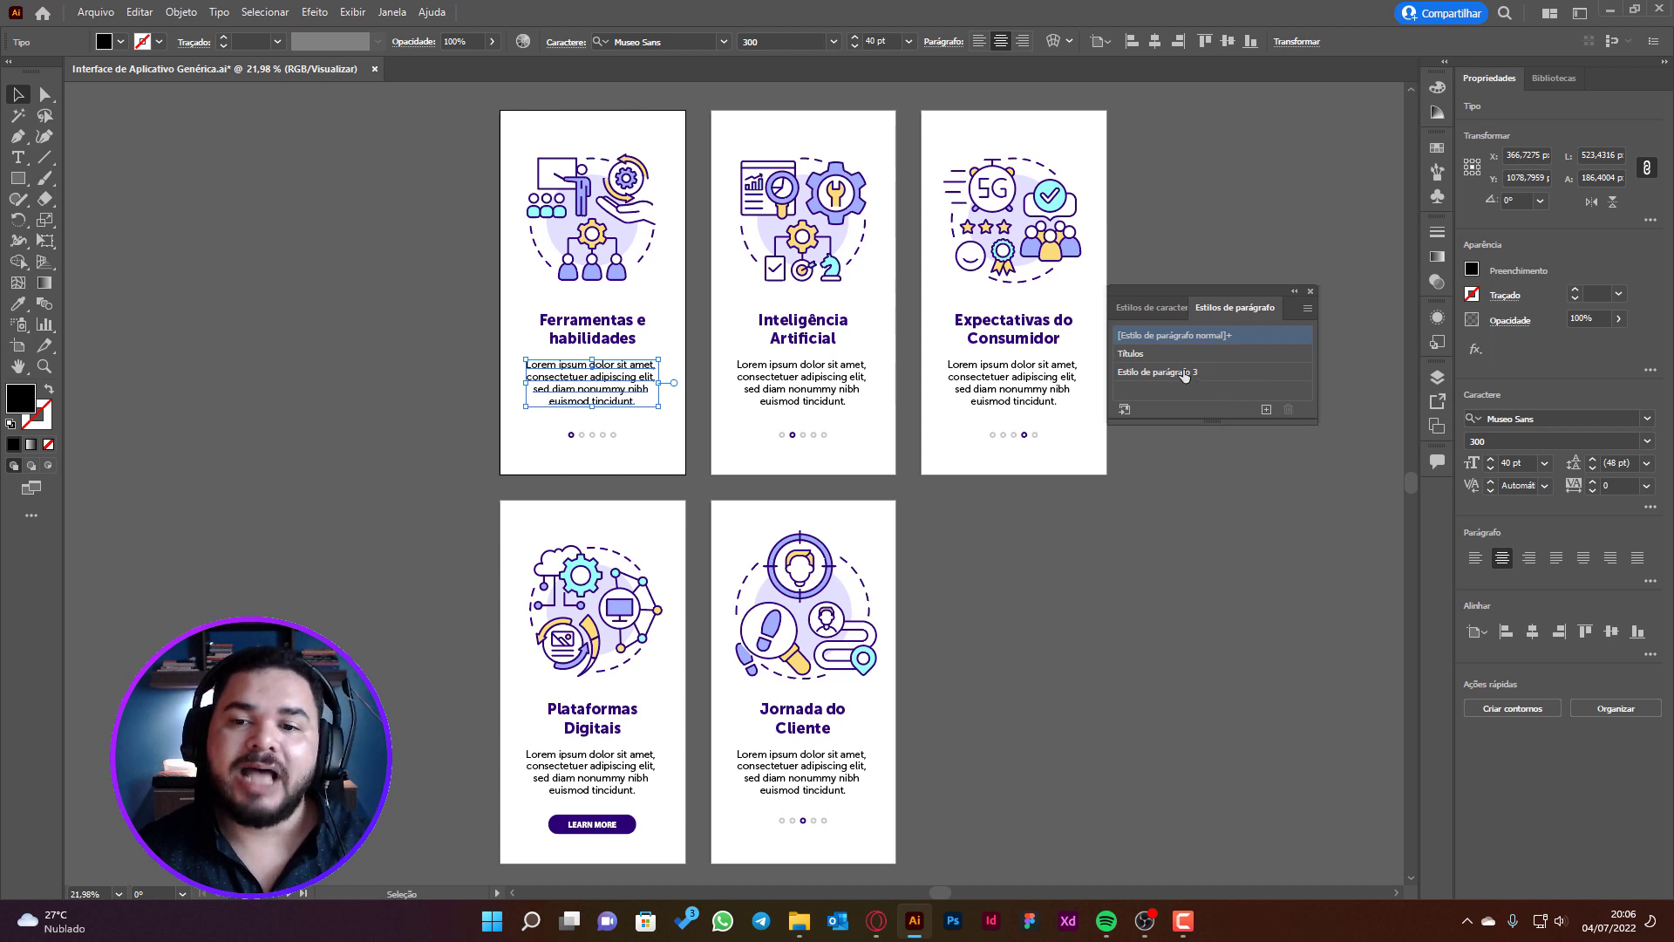
{"action": "double_click", "coordinate": [1184, 373]}
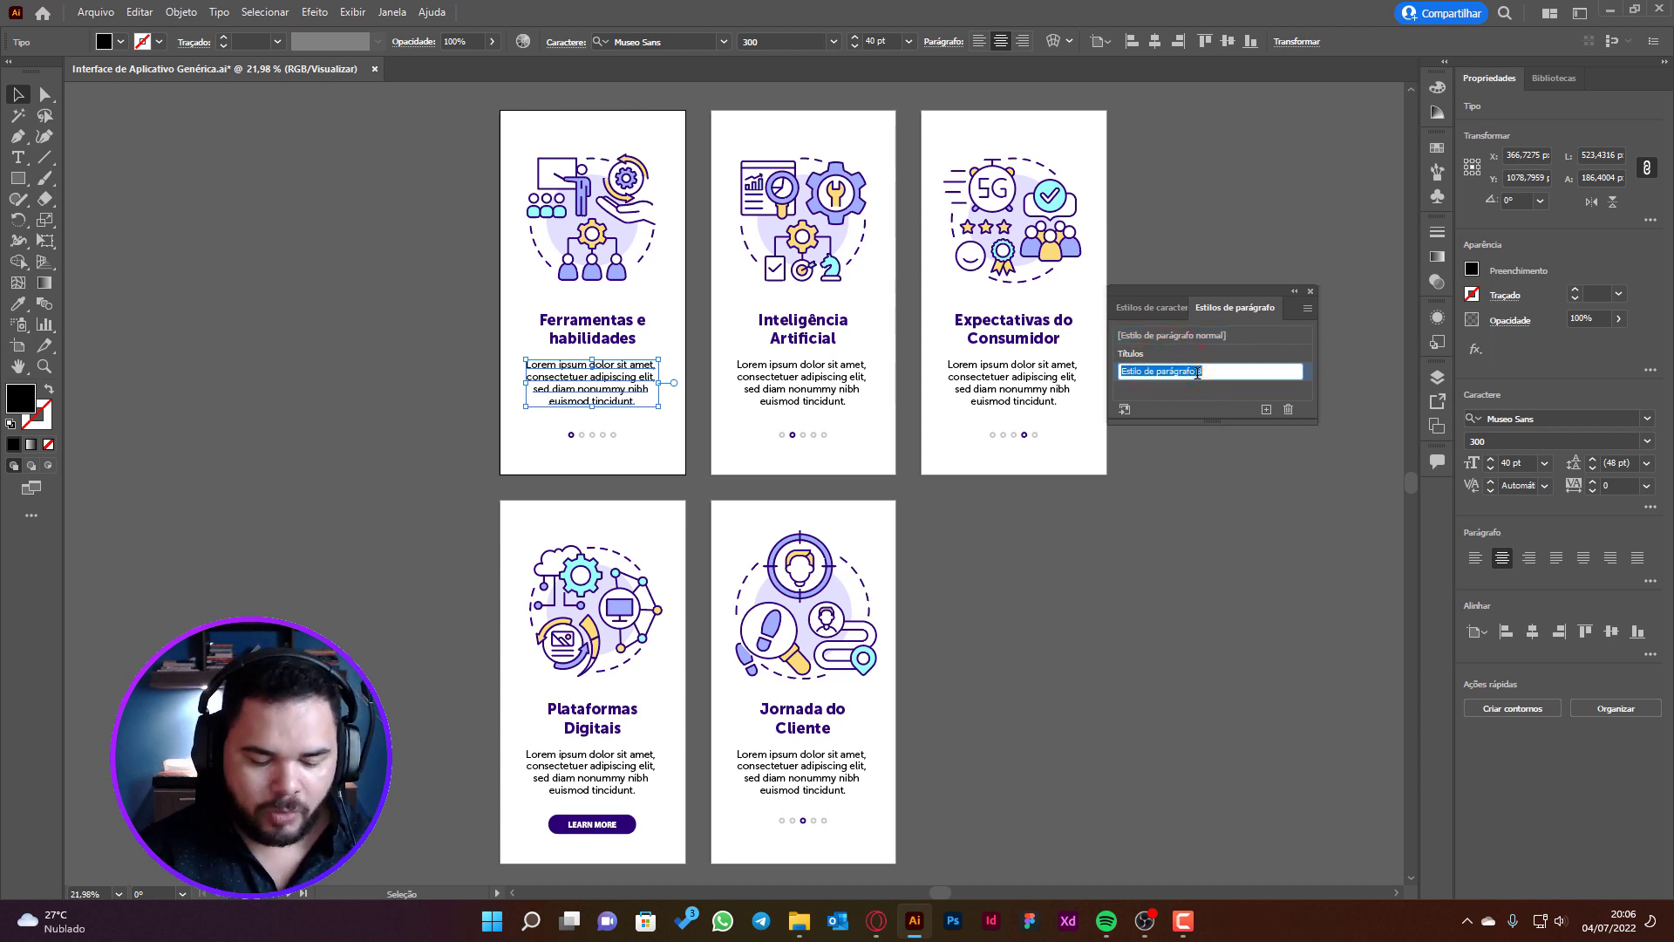
{"action": "type", "text": "Corpo"}
{"action": "key", "text": "Return"}
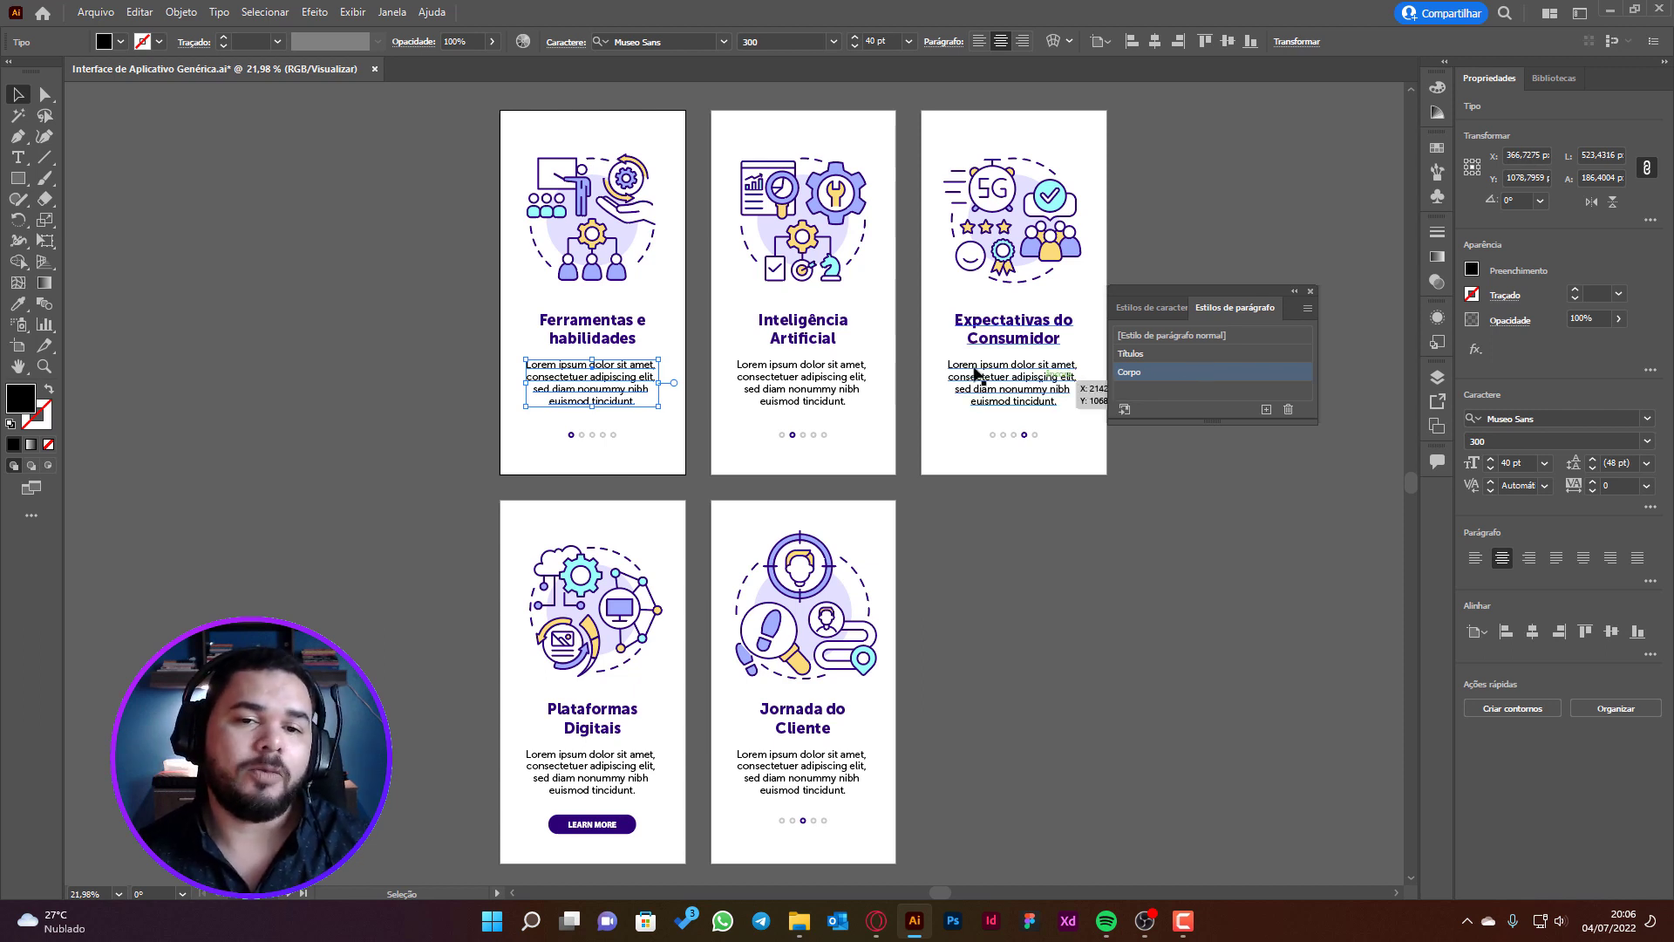
{"action": "left_click", "coordinate": [643, 335]}
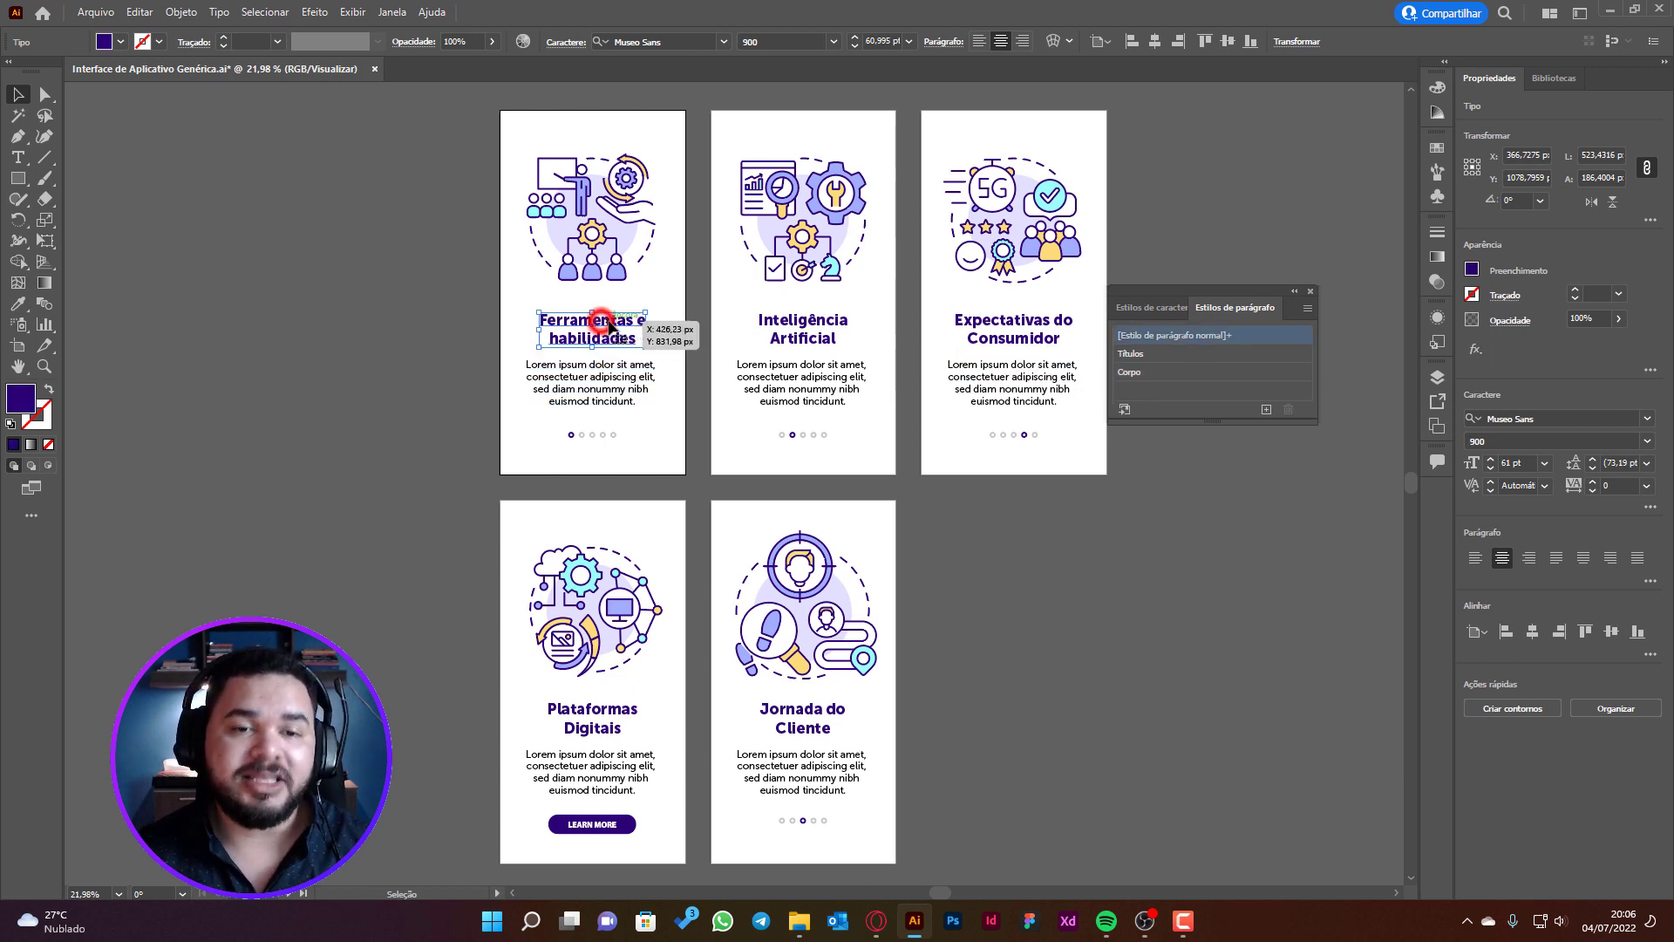
Apply Títulos to the Ferramentas e habilidades and Inteligência Artificial headings
{"action": "left_click", "coordinate": [1168, 354]}
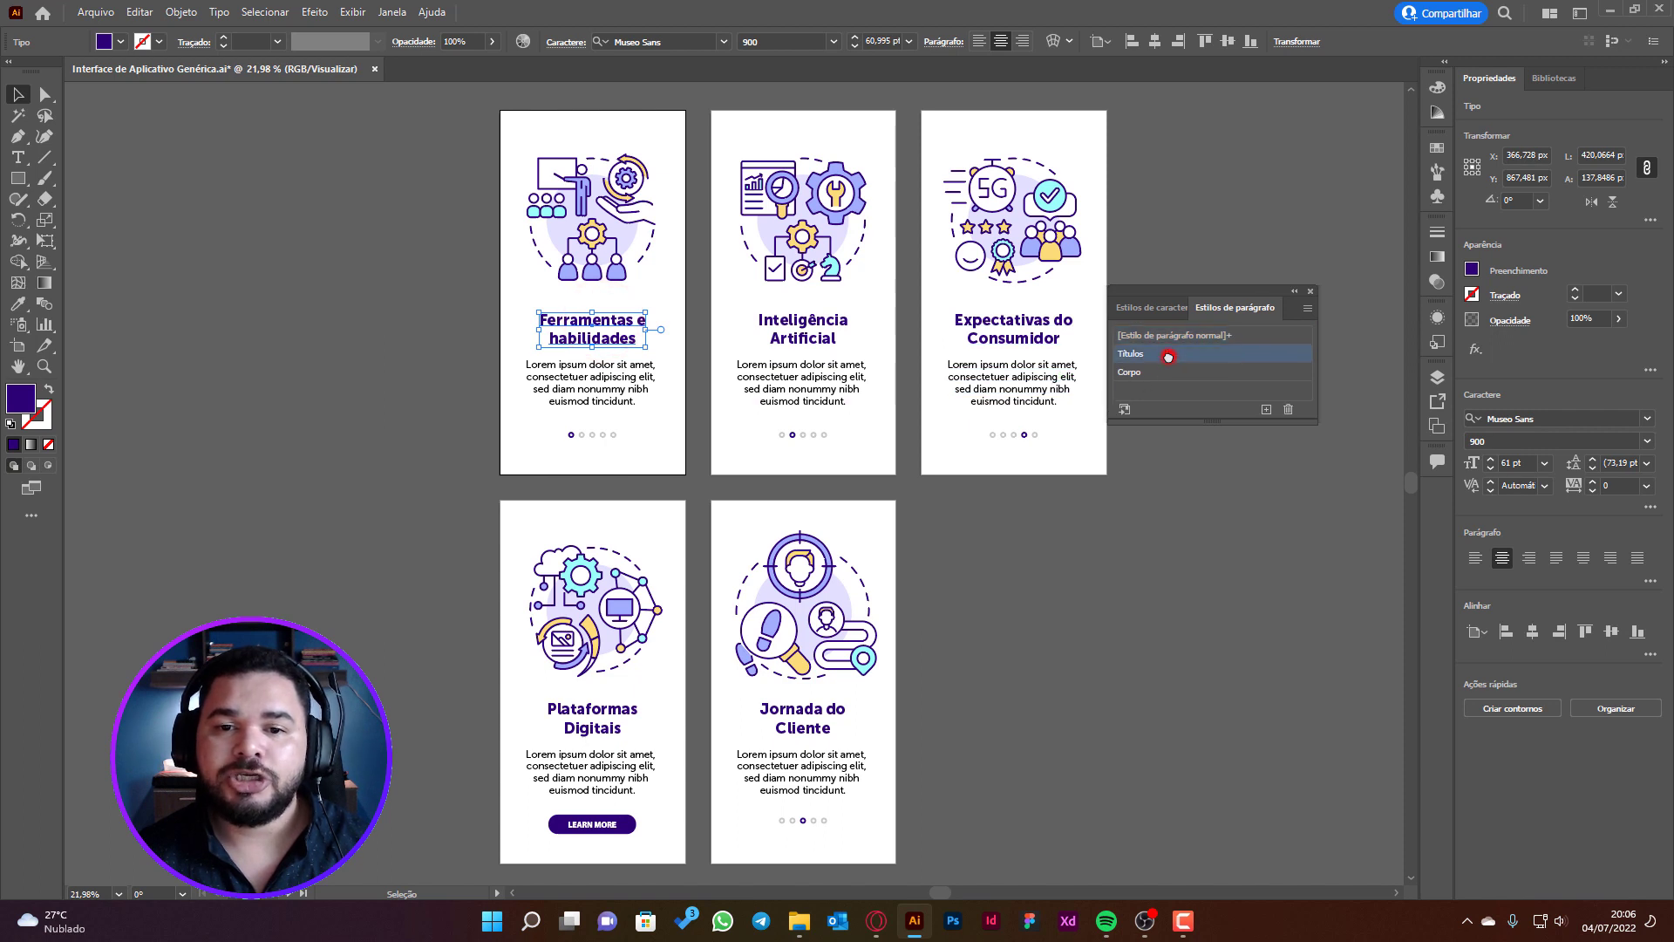
{"action": "left_click", "coordinate": [822, 344]}
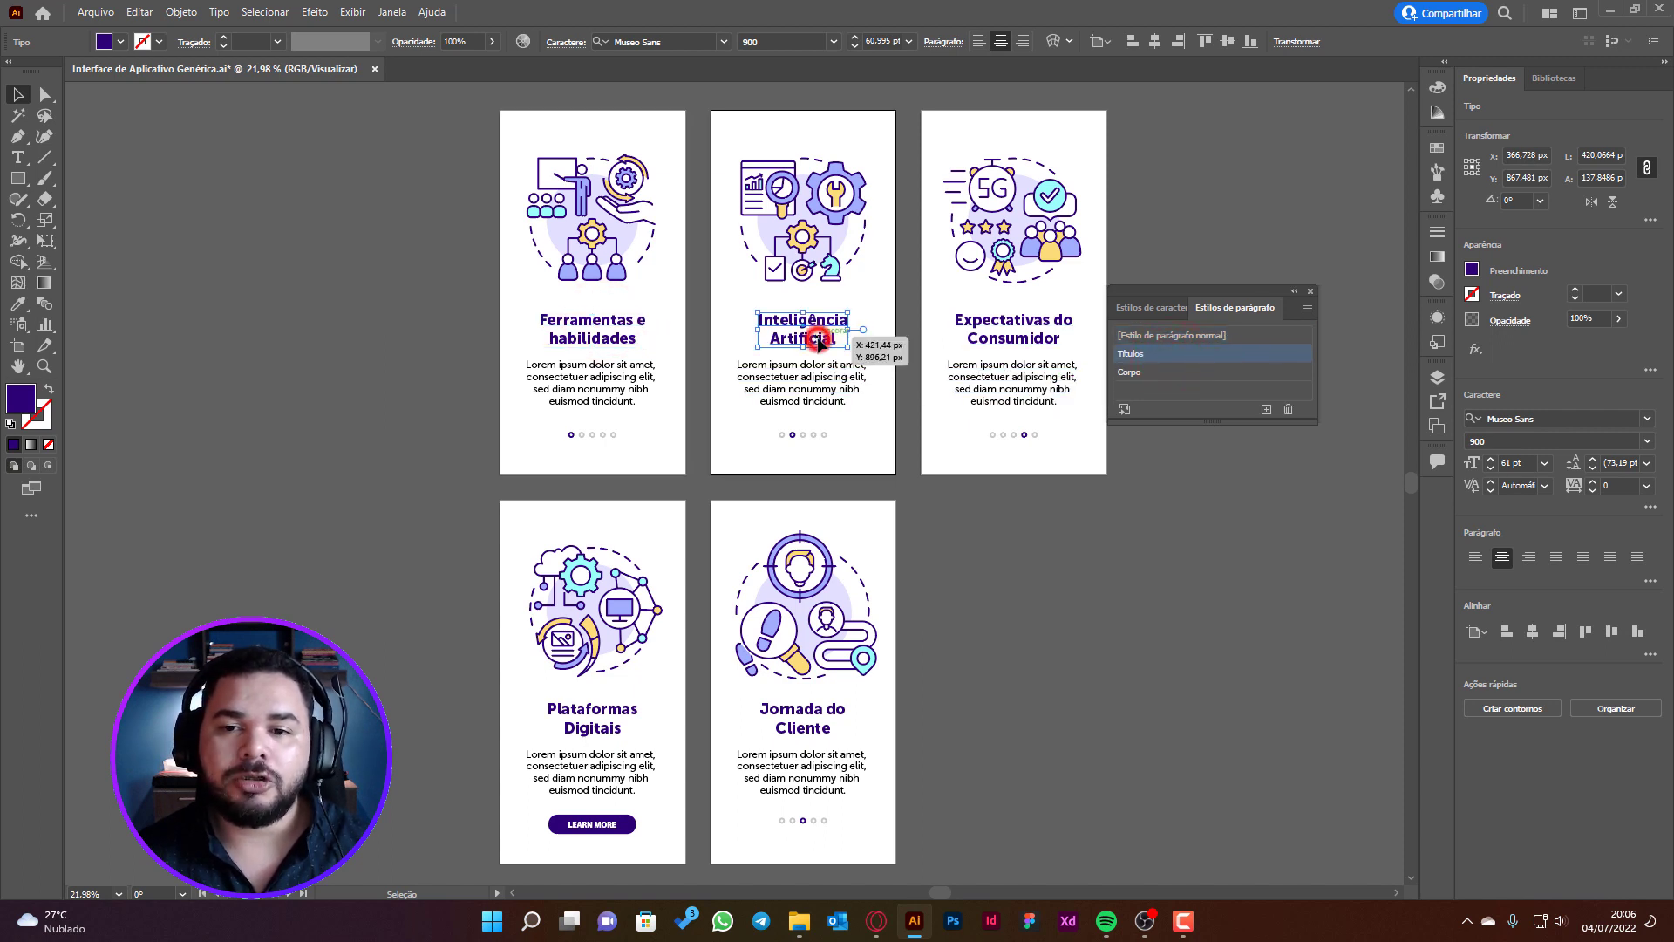
{"action": "left_click", "coordinate": [1177, 356]}
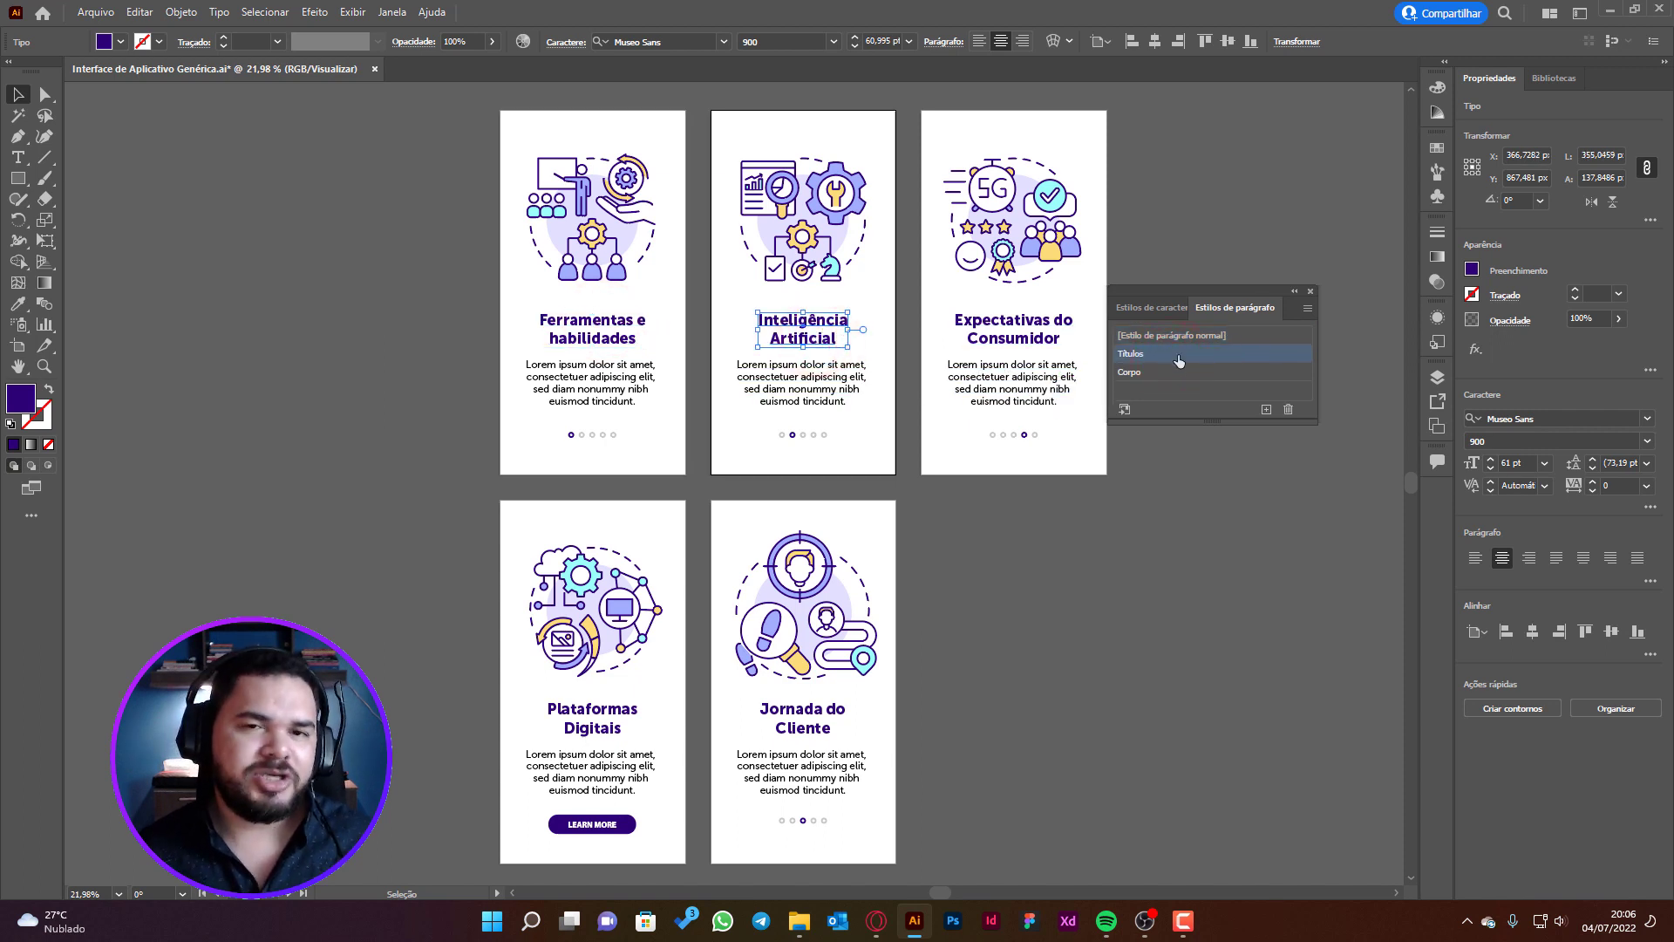
{"action": "left_click", "coordinate": [1015, 340]}
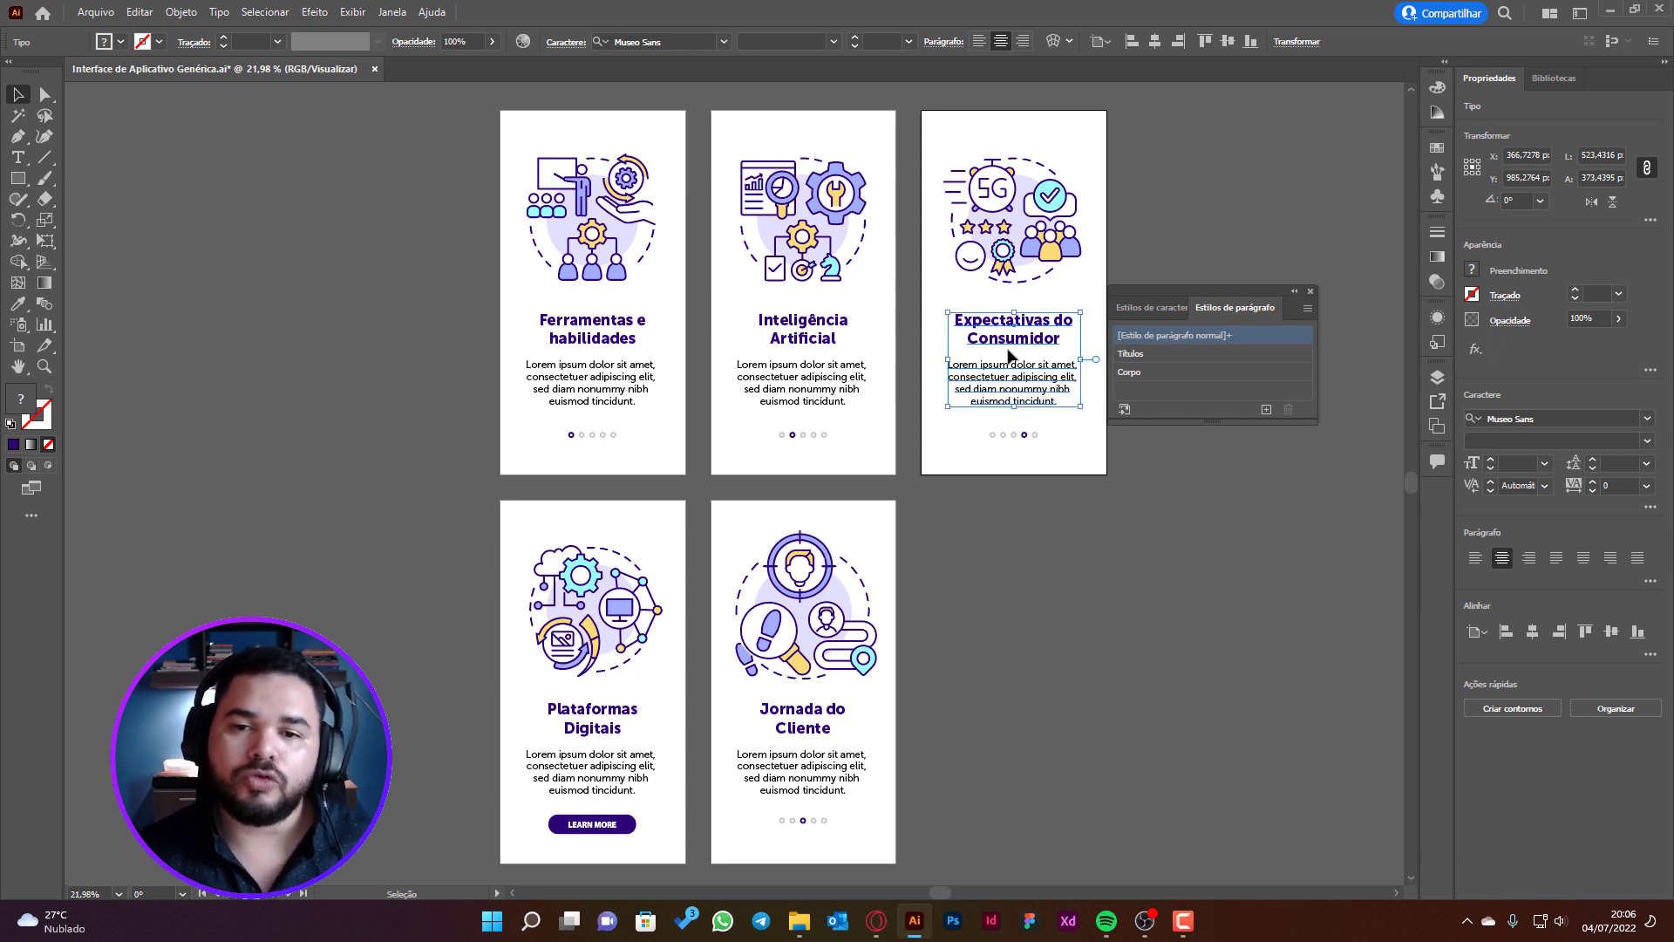
{"action": "left_click", "coordinate": [1057, 521]}
{"action": "mouse_move", "coordinate": [1018, 372]}
{"action": "left_mouse_down"}
{"action": "mouse_move", "coordinate": [1042, 417]}
{"action": "mouse_move", "coordinate": [1018, 372]}
{"action": "left_mouse_up"}
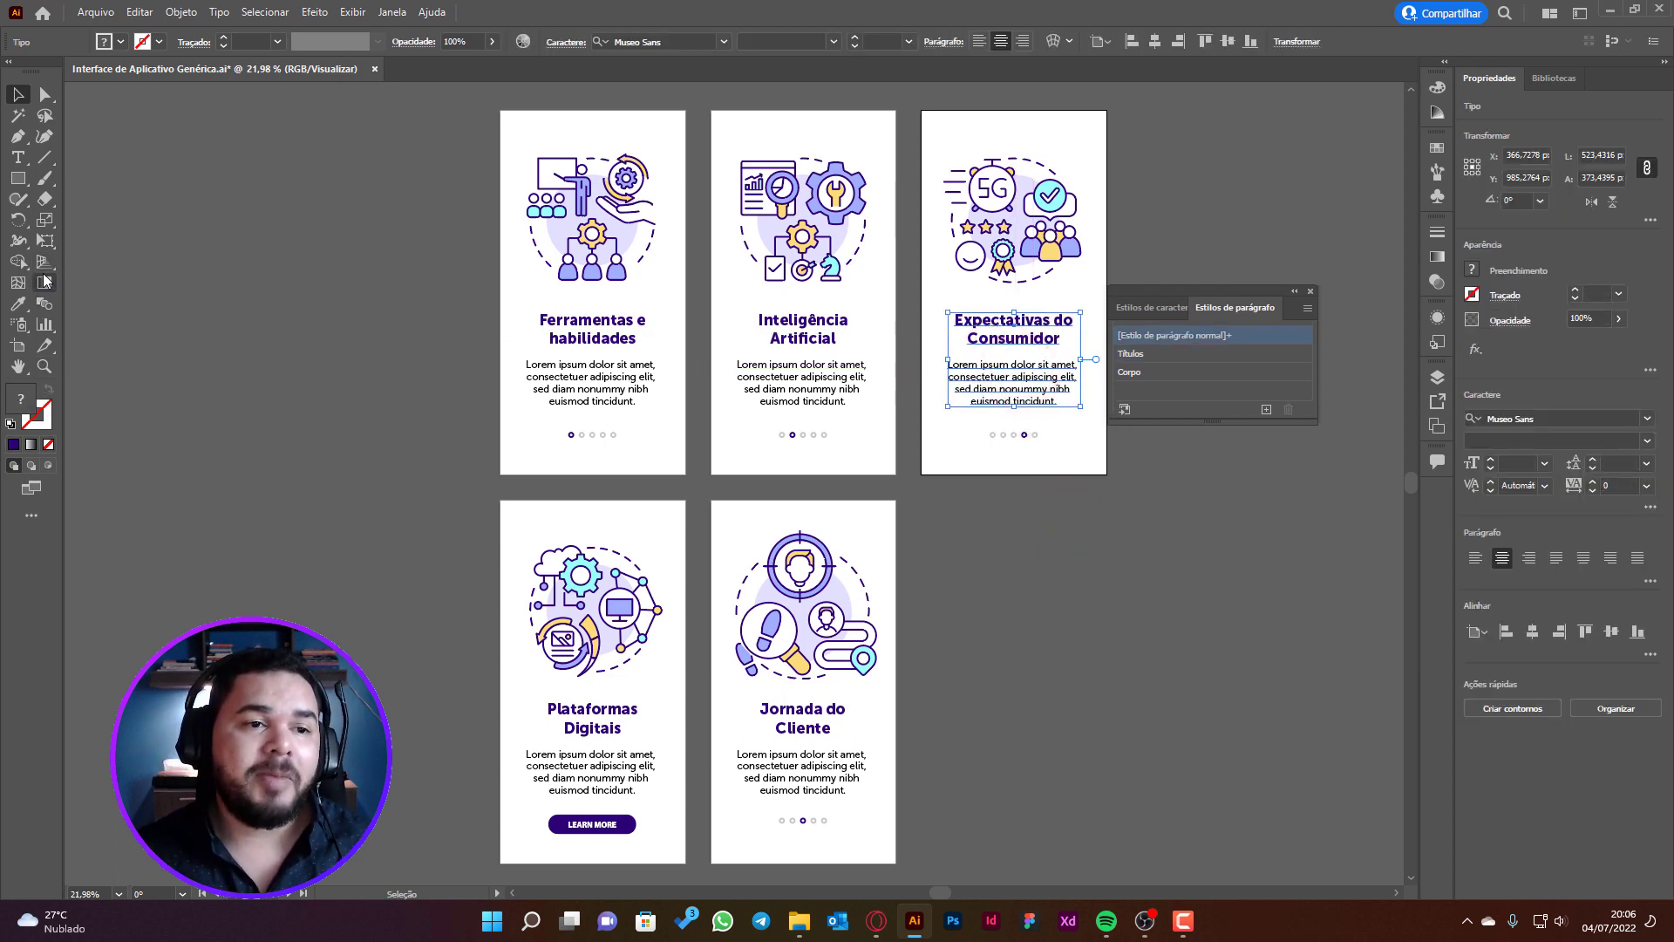
Apply Títulos to the Expectativas do Consumidor, Plataformas Digitais and Jornada do Cliente headings
{"action": "key", "text": "t"}
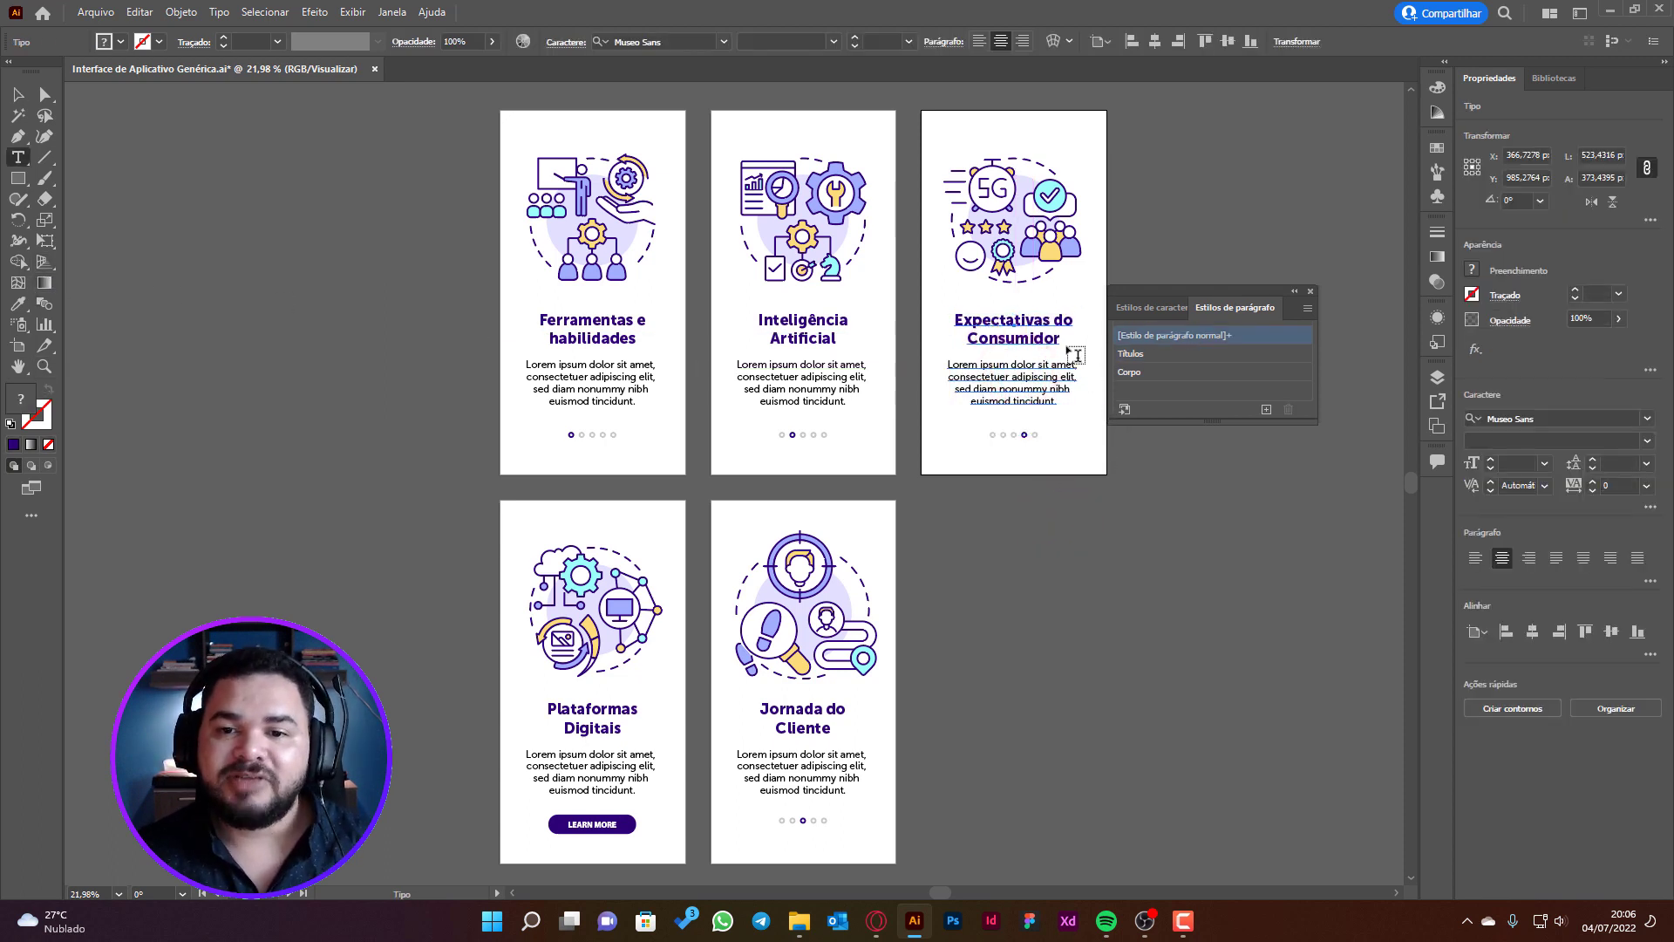
{"action": "left_click_drag", "start_coordinate": [1061, 338], "coordinate": [954, 320]}
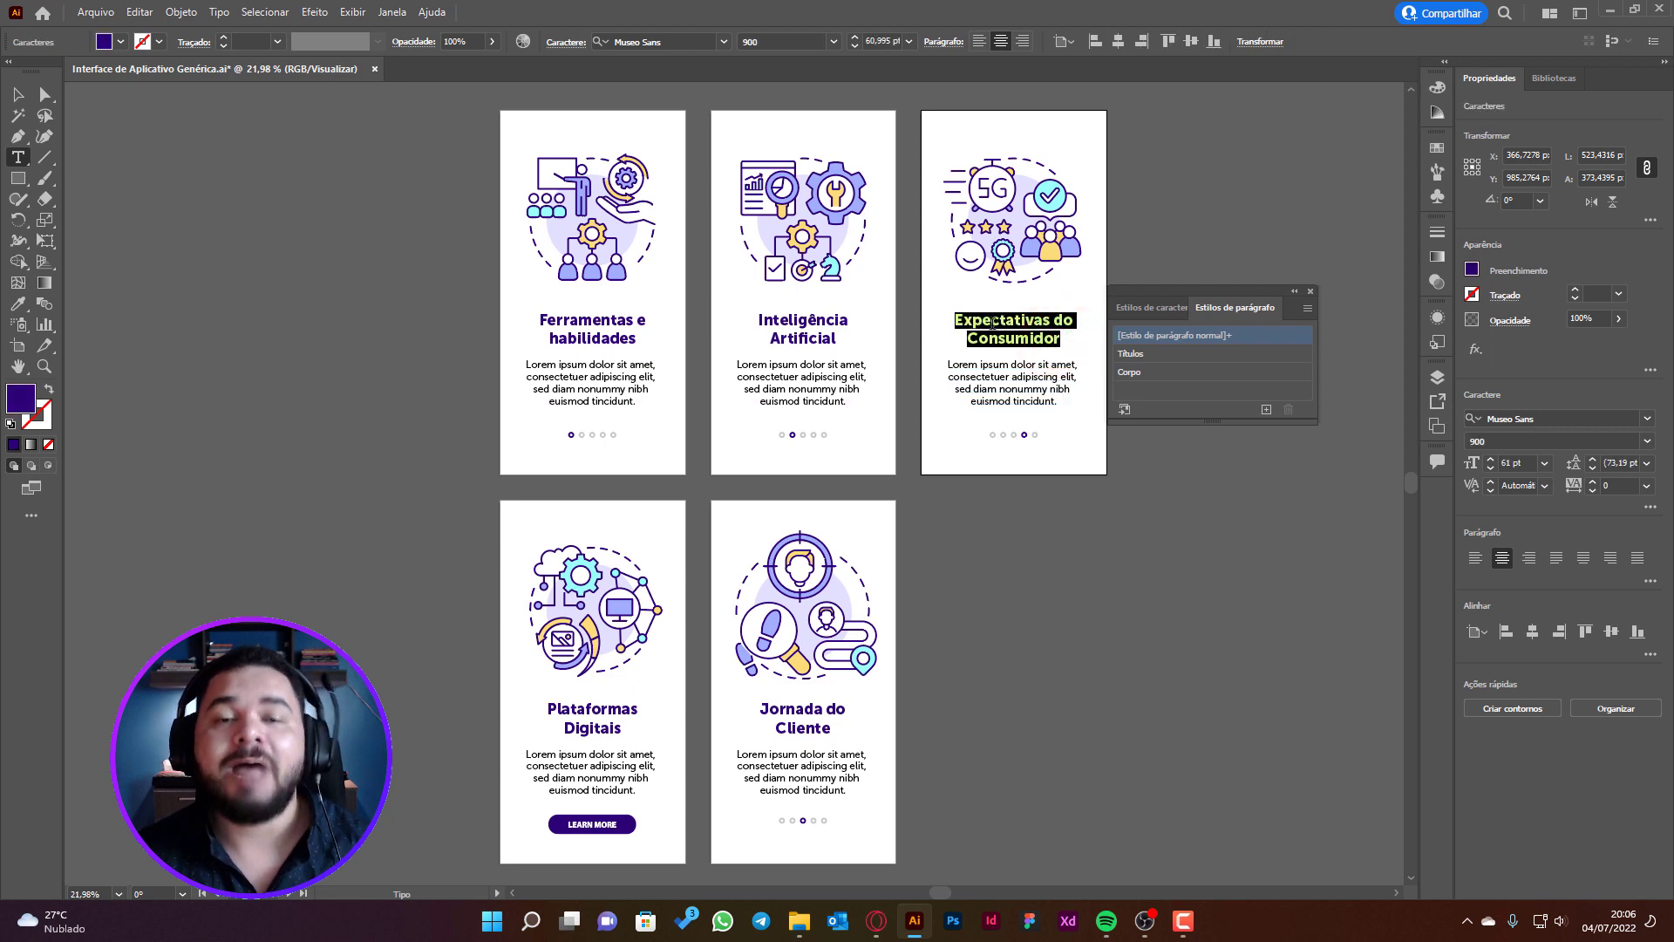
{"action": "left_click", "coordinate": [1161, 355]}
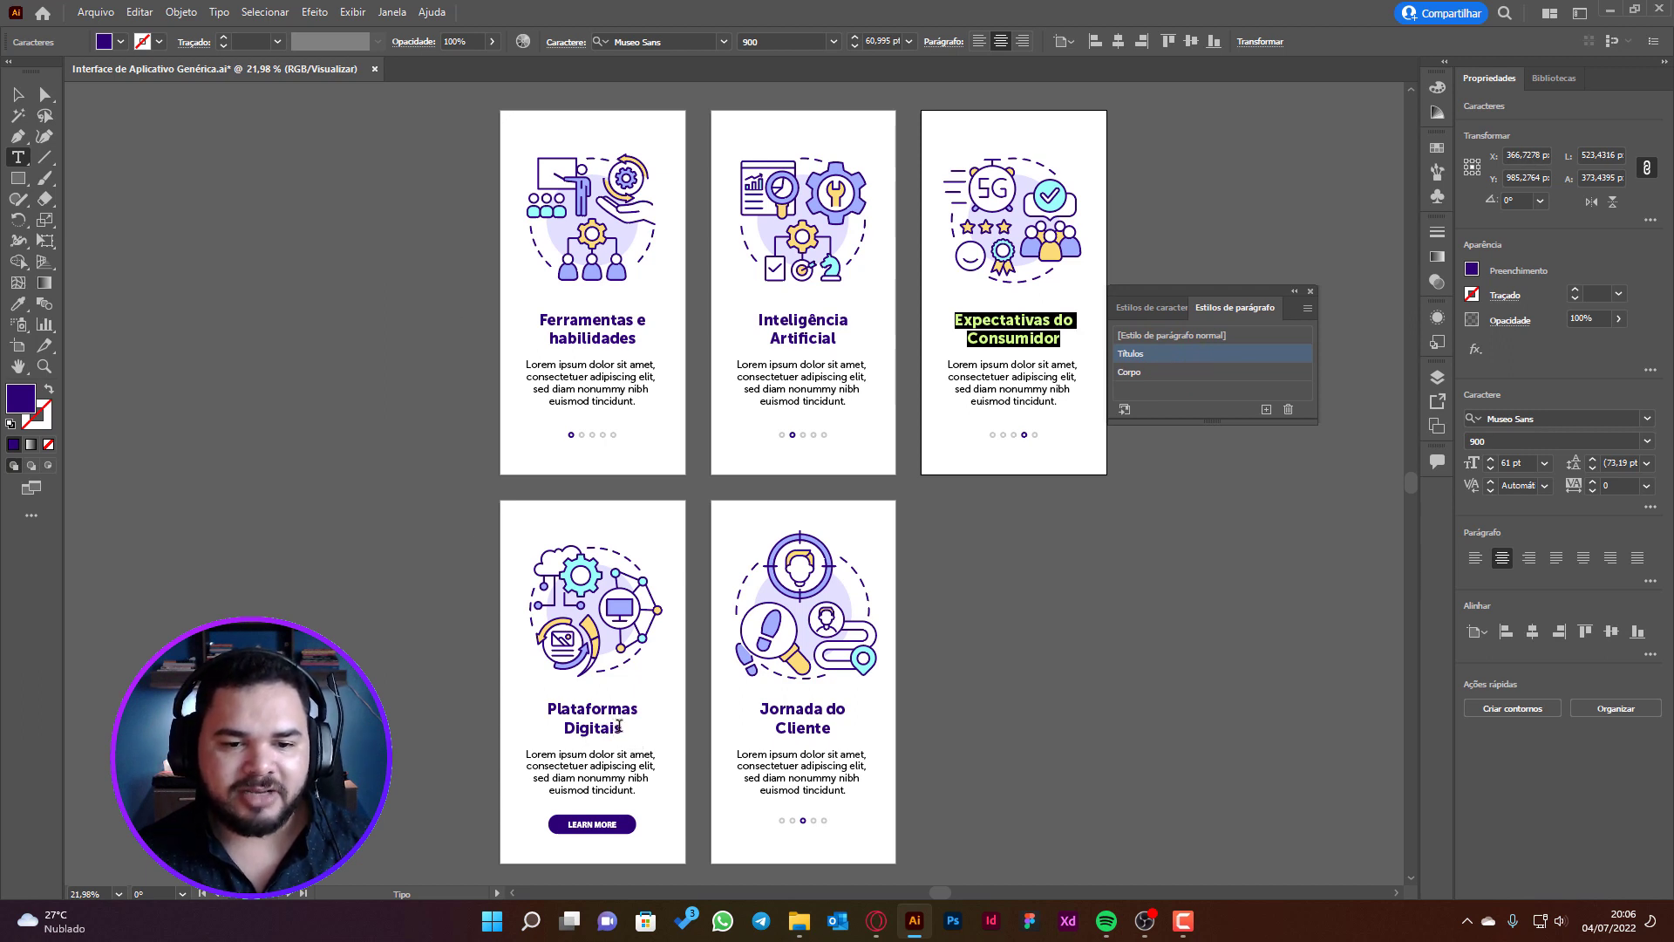
{"action": "left_click_drag", "start_coordinate": [622, 729], "coordinate": [546, 701]}
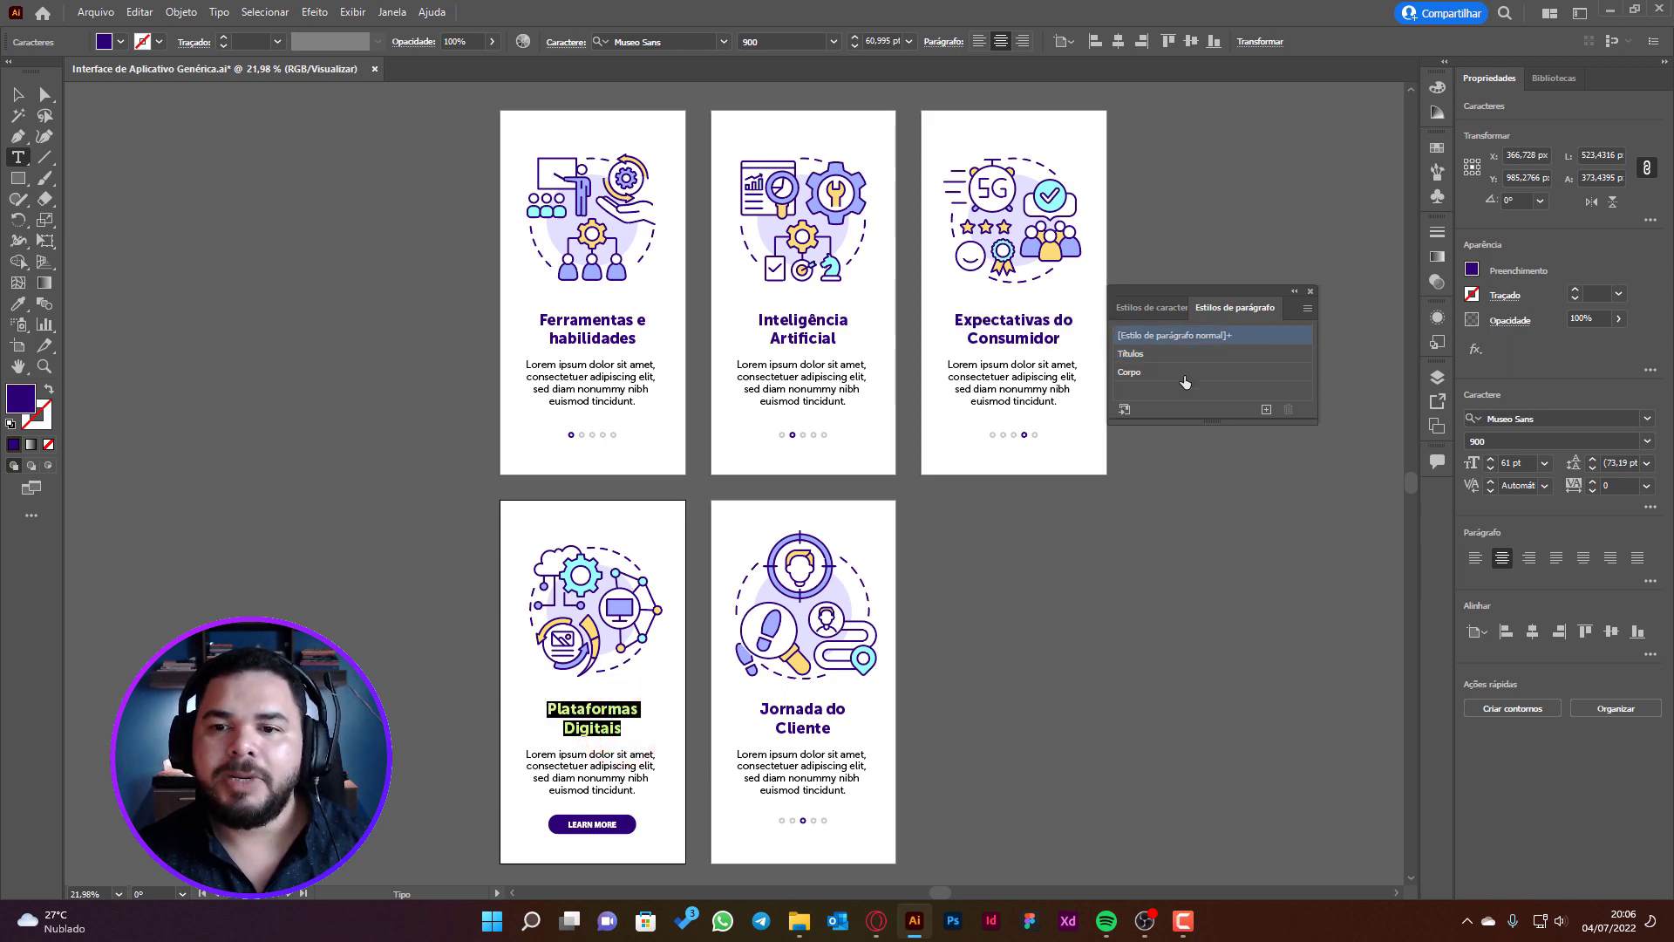
{"action": "left_click", "coordinate": [1151, 356]}
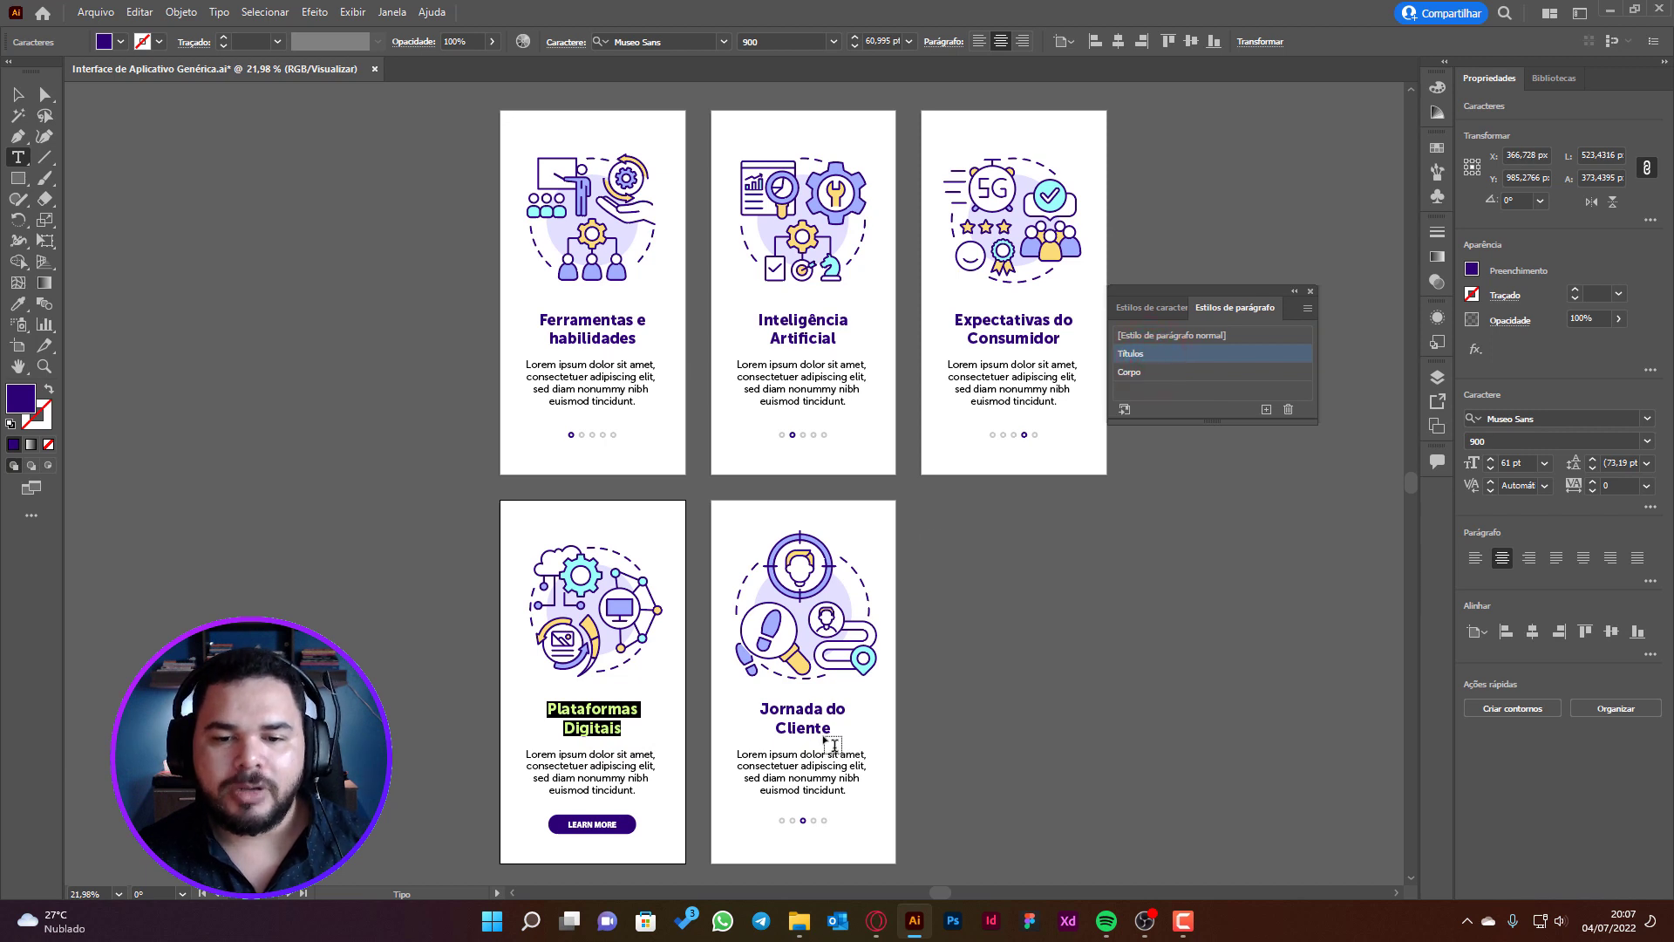
{"action": "left_click_drag", "start_coordinate": [829, 729], "coordinate": [759, 701]}
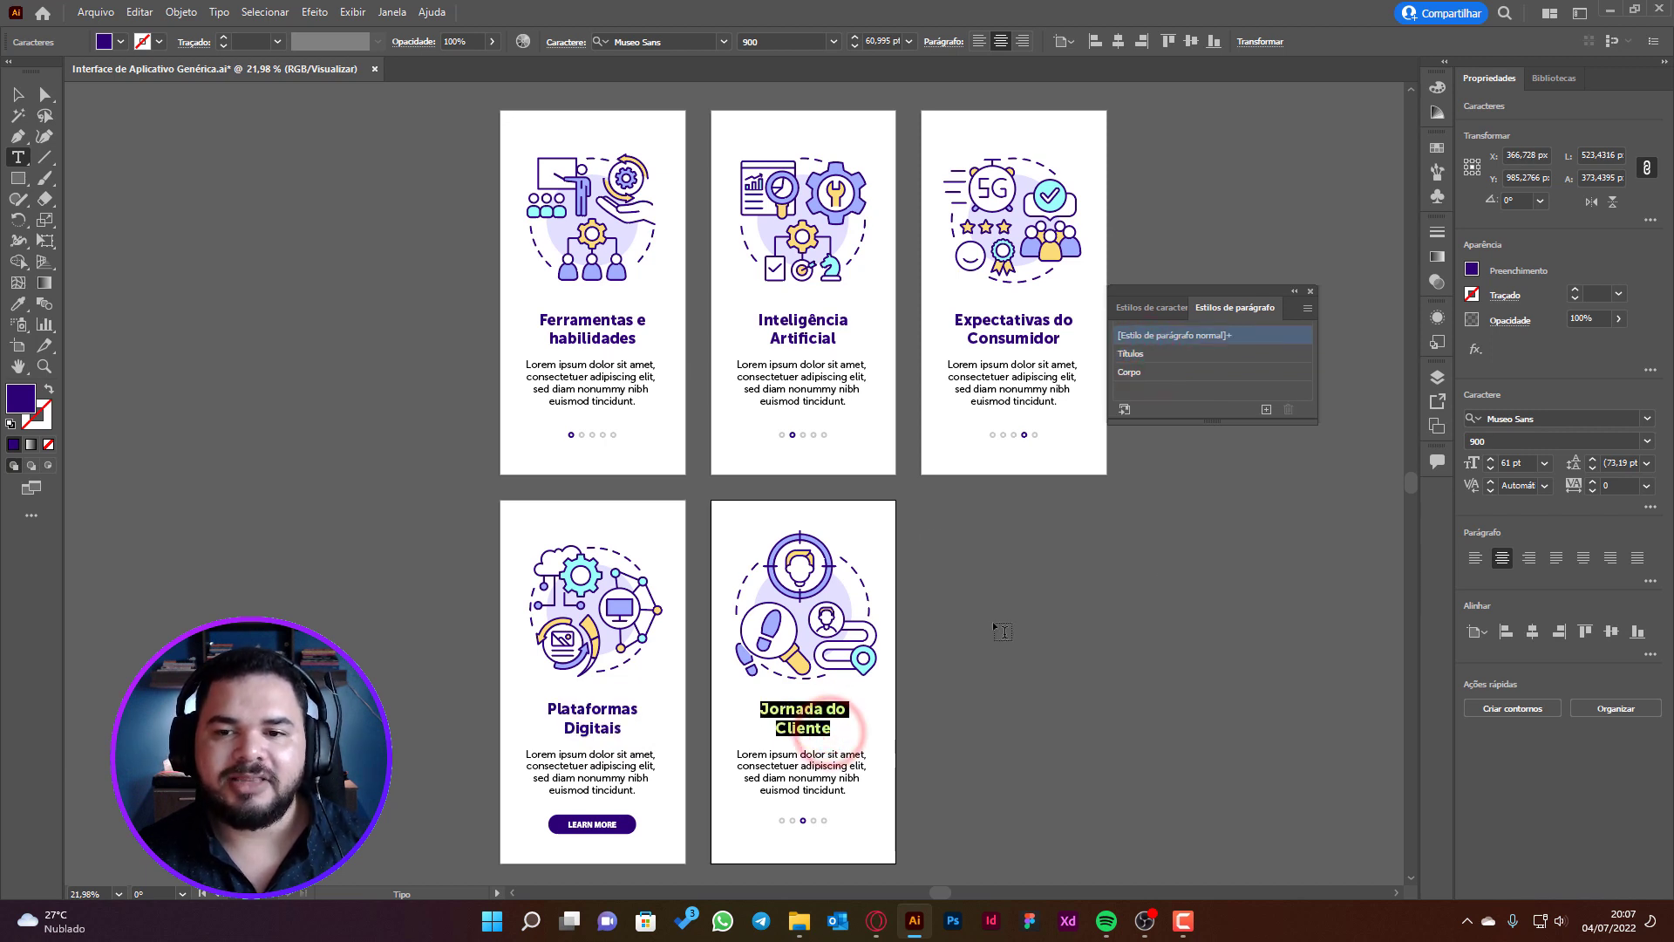
{"action": "left_click", "coordinate": [1181, 357]}
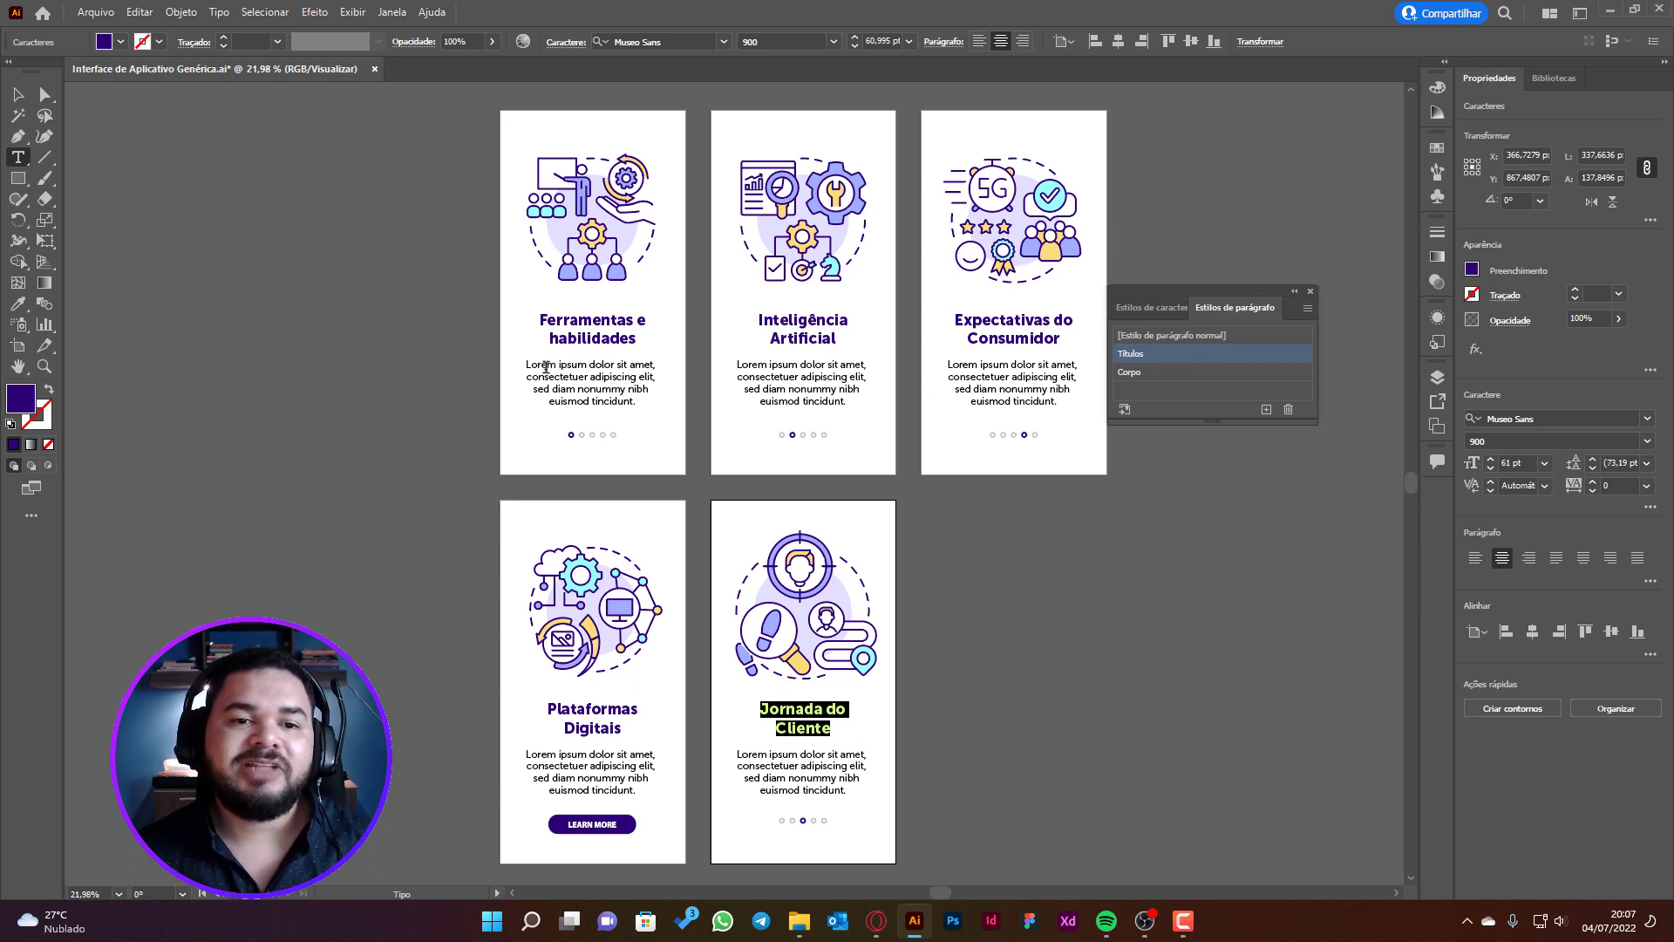
{"action": "left_click", "coordinate": [19, 94]}
Apply the Corpo style to the second and third cards' body text
{"action": "left_click", "coordinate": [563, 370]}
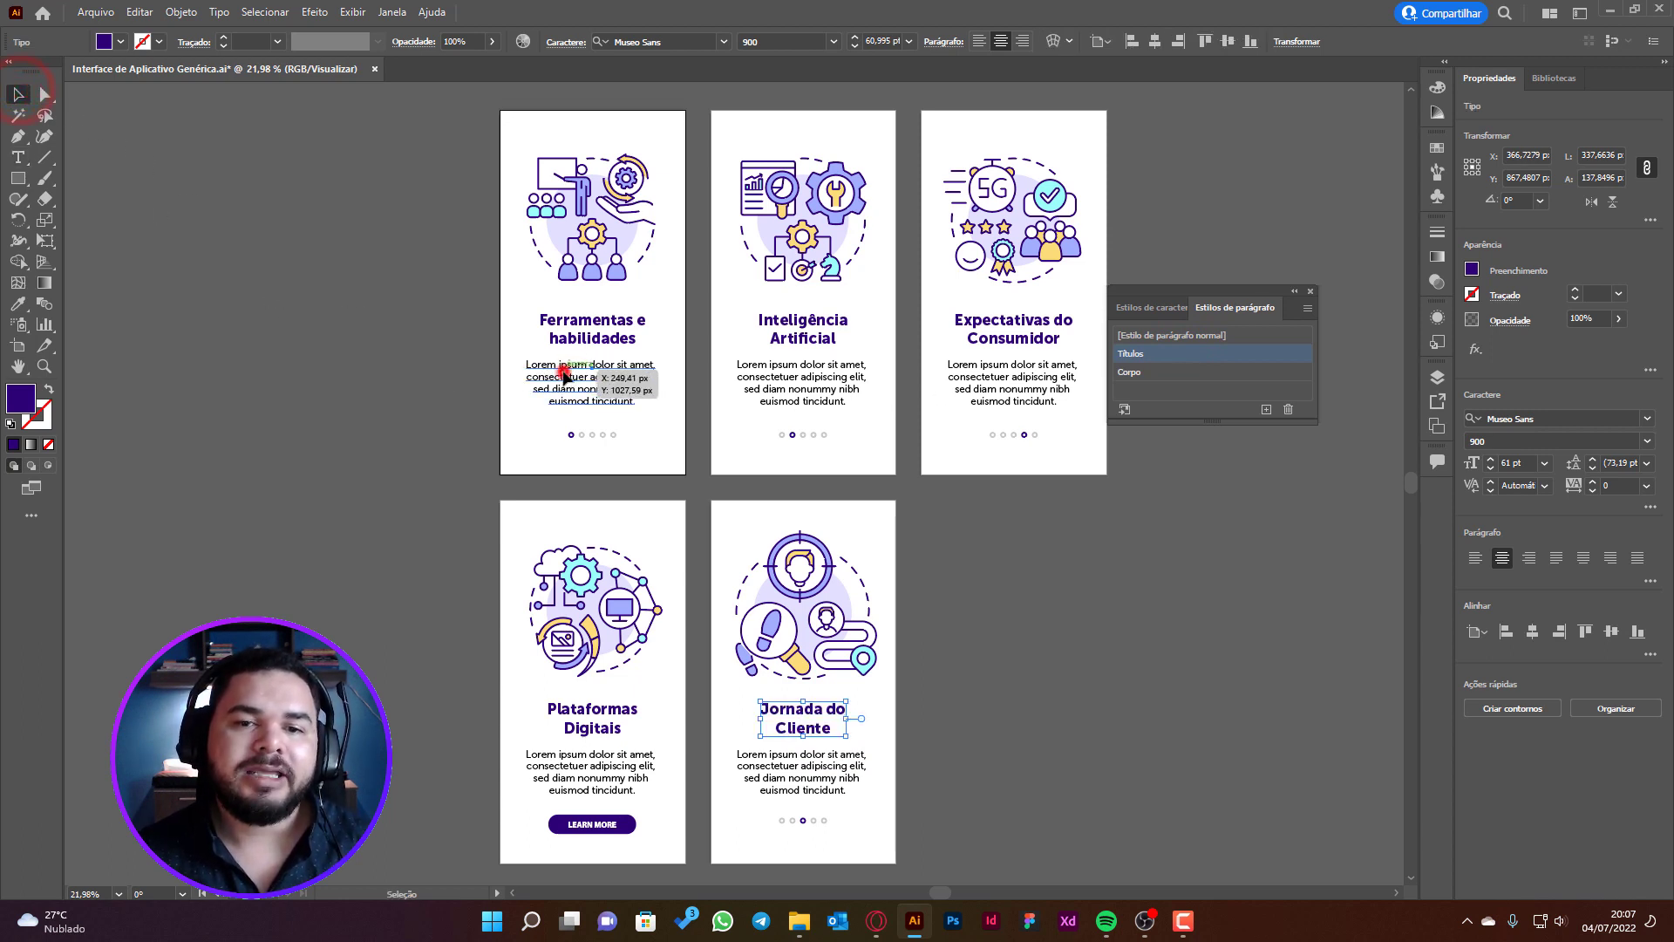
{"action": "left_click", "coordinate": [1232, 373]}
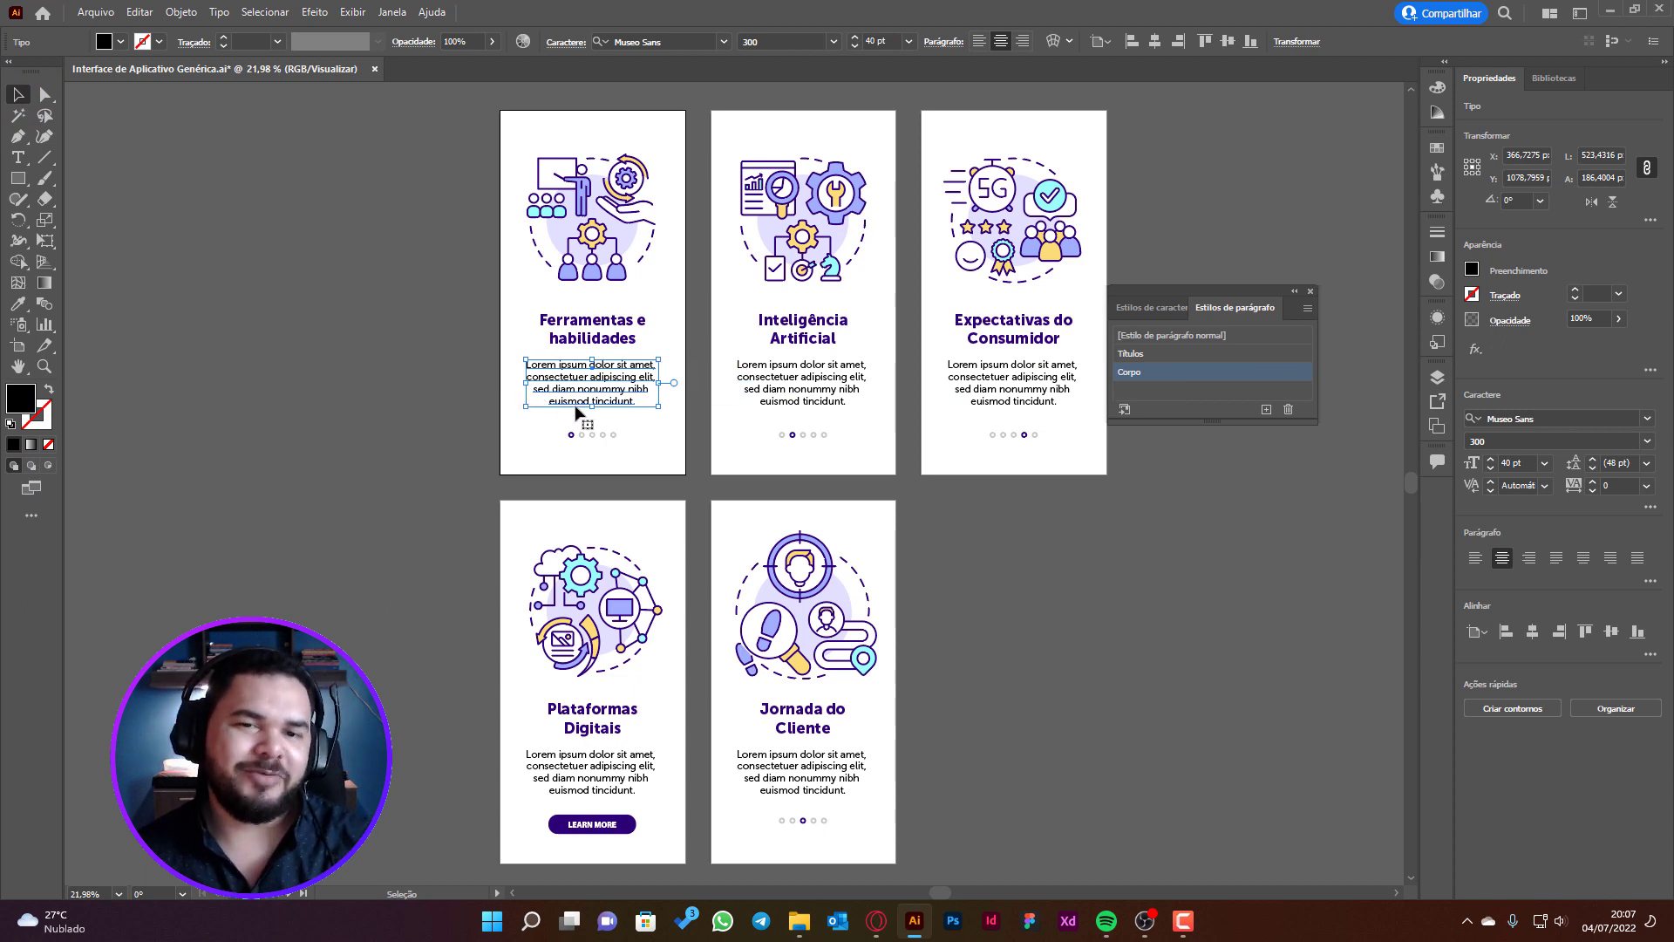
{"action": "left_click", "coordinate": [810, 391]}
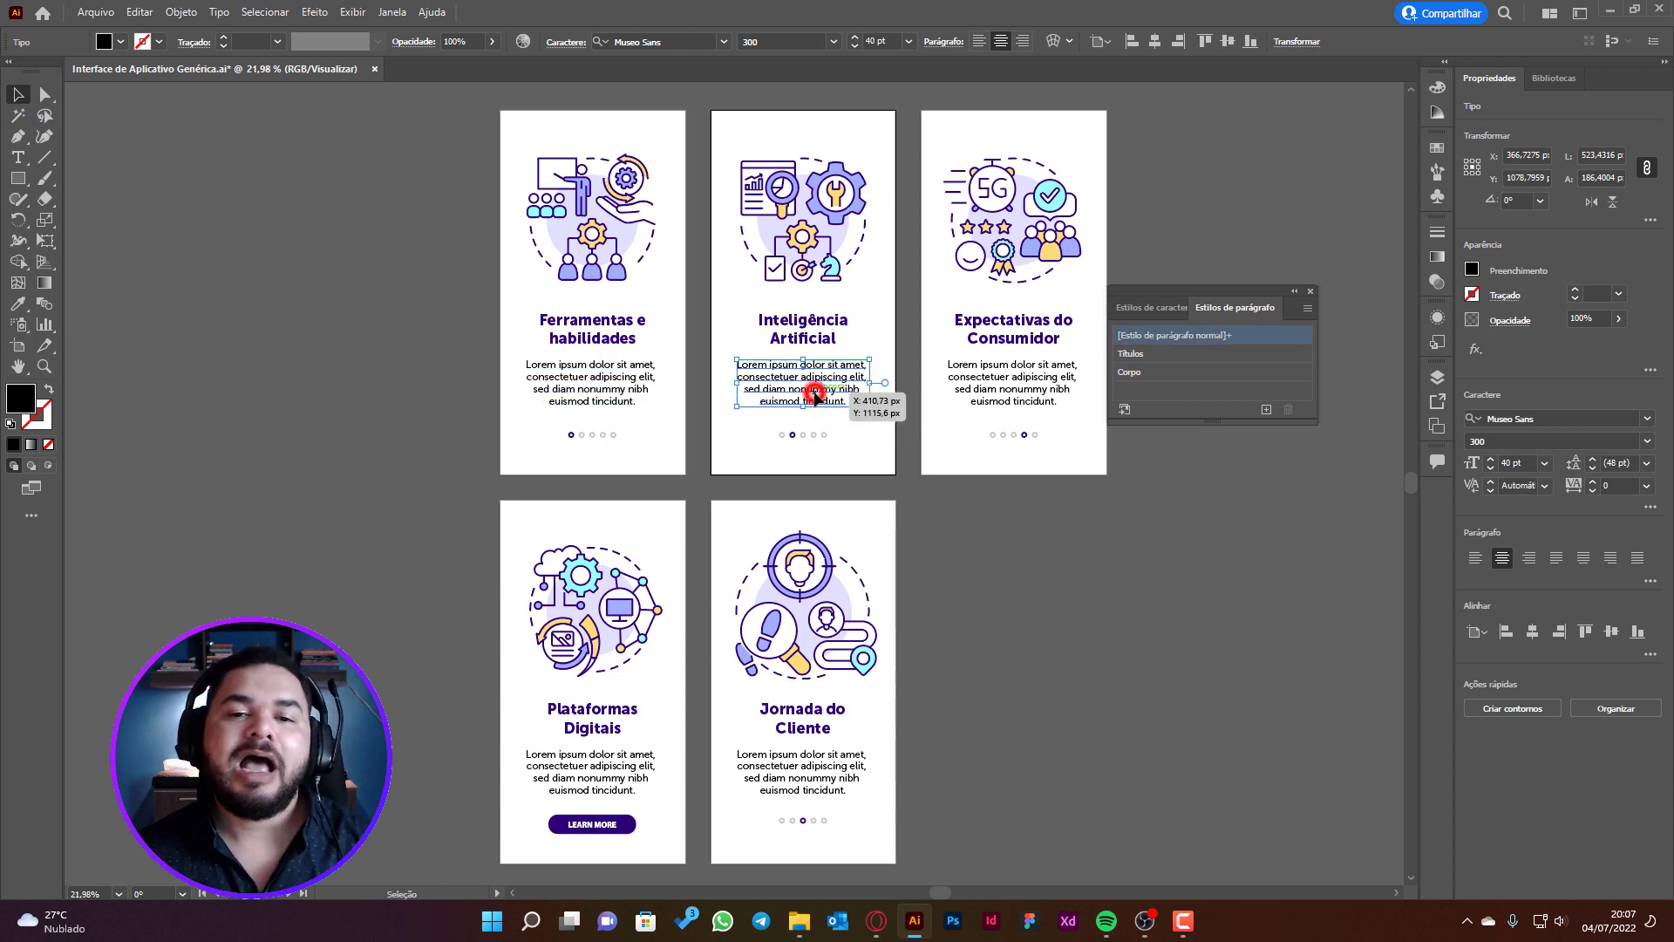
{"action": "left_click", "coordinate": [1138, 371]}
{"action": "left_click", "coordinate": [1020, 372]}
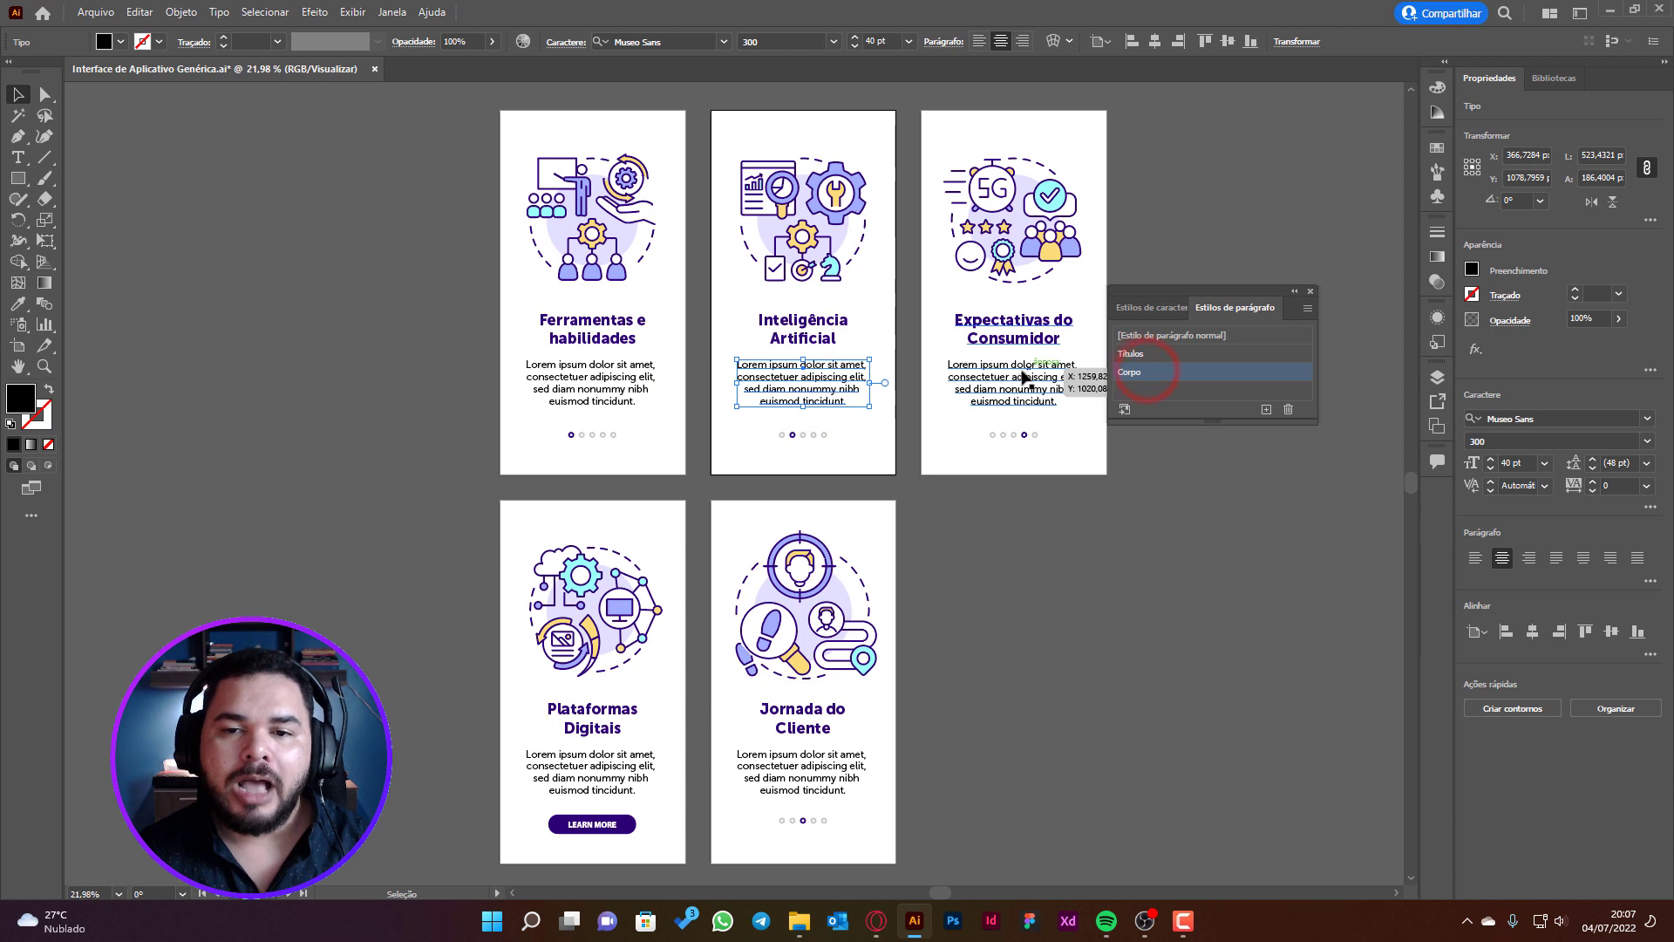
{"action": "double_click", "coordinate": [976, 365]}
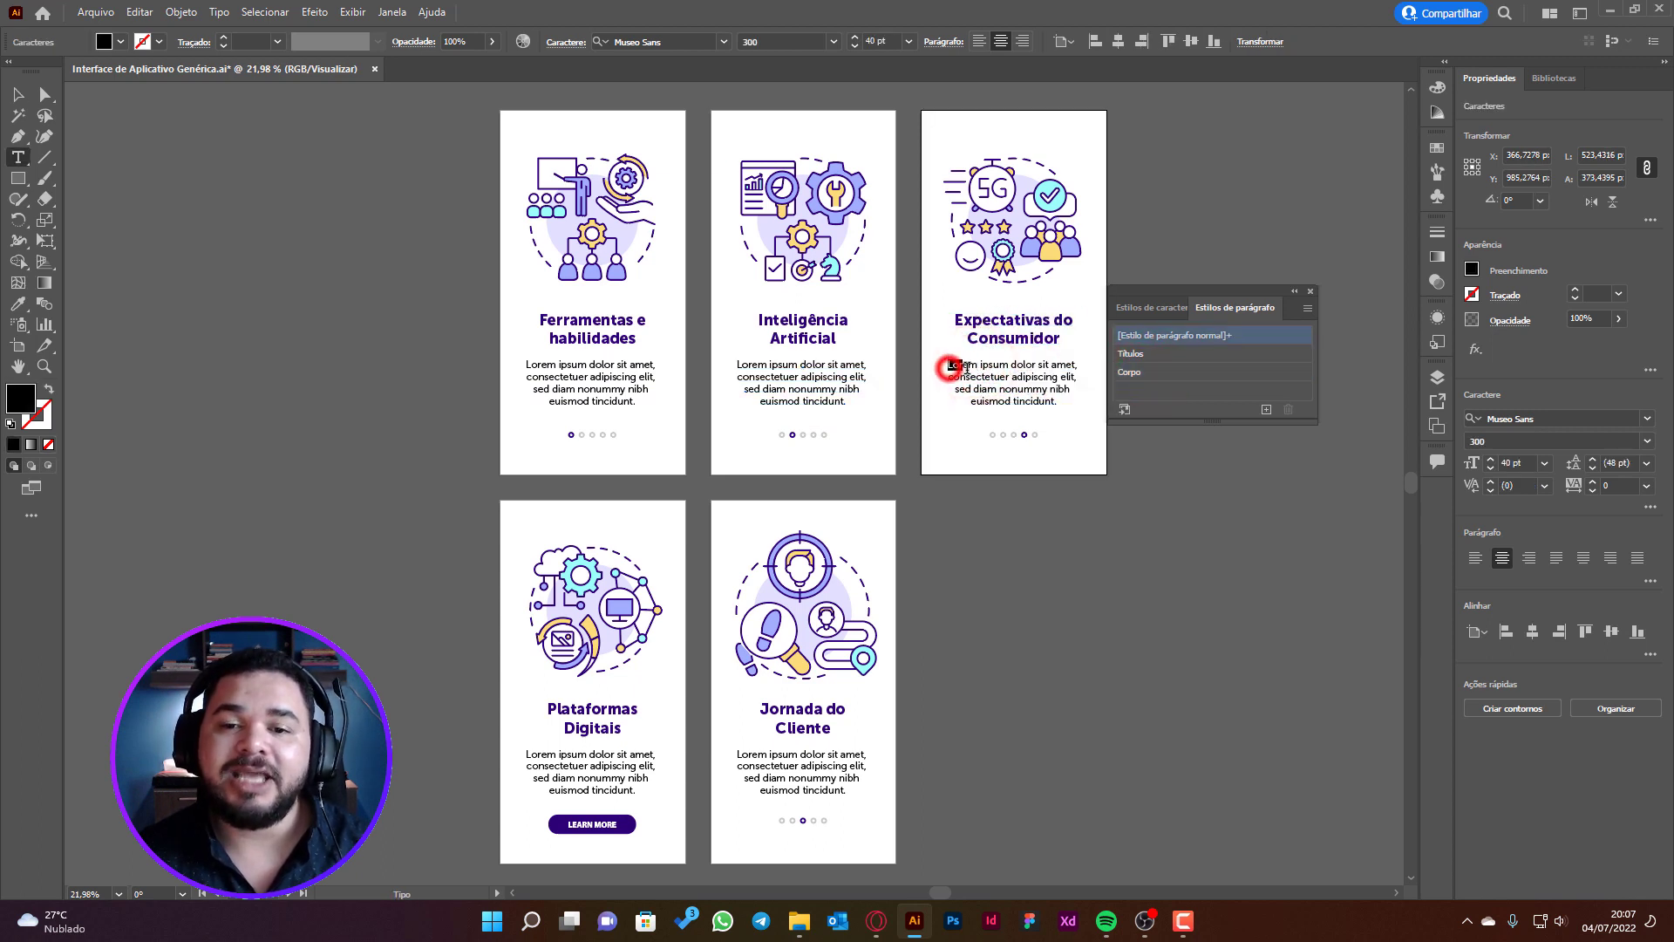
{"action": "left_click_drag", "start_coordinate": [949, 366], "coordinate": [1058, 402]}
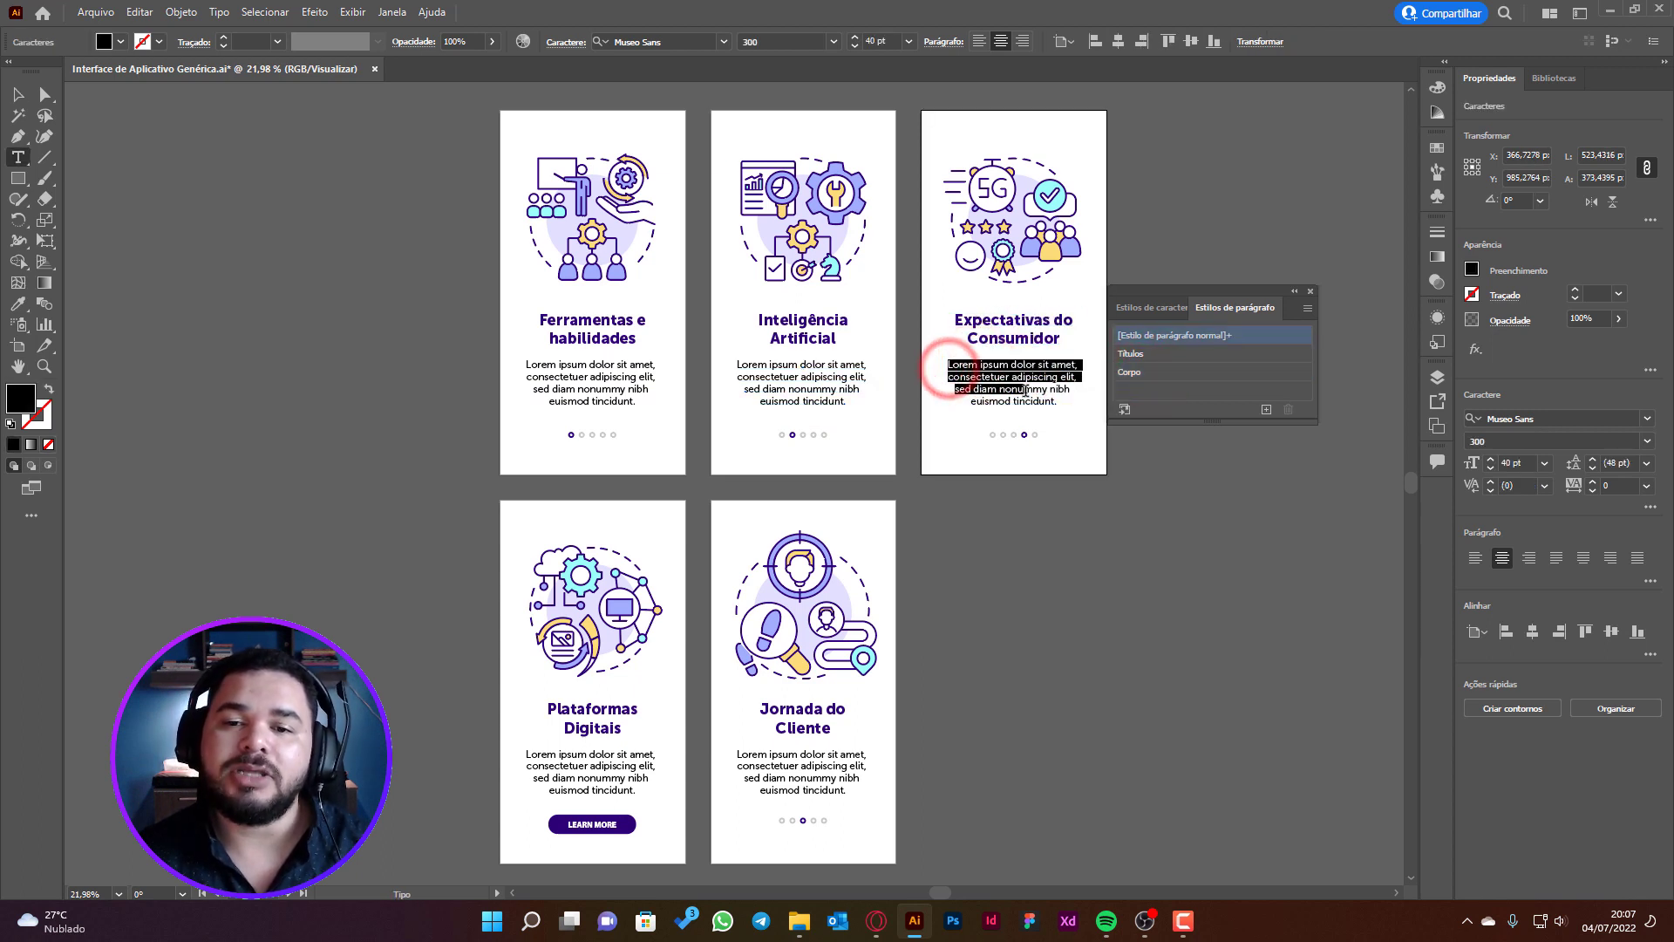
{"action": "left_click", "coordinate": [1155, 373]}
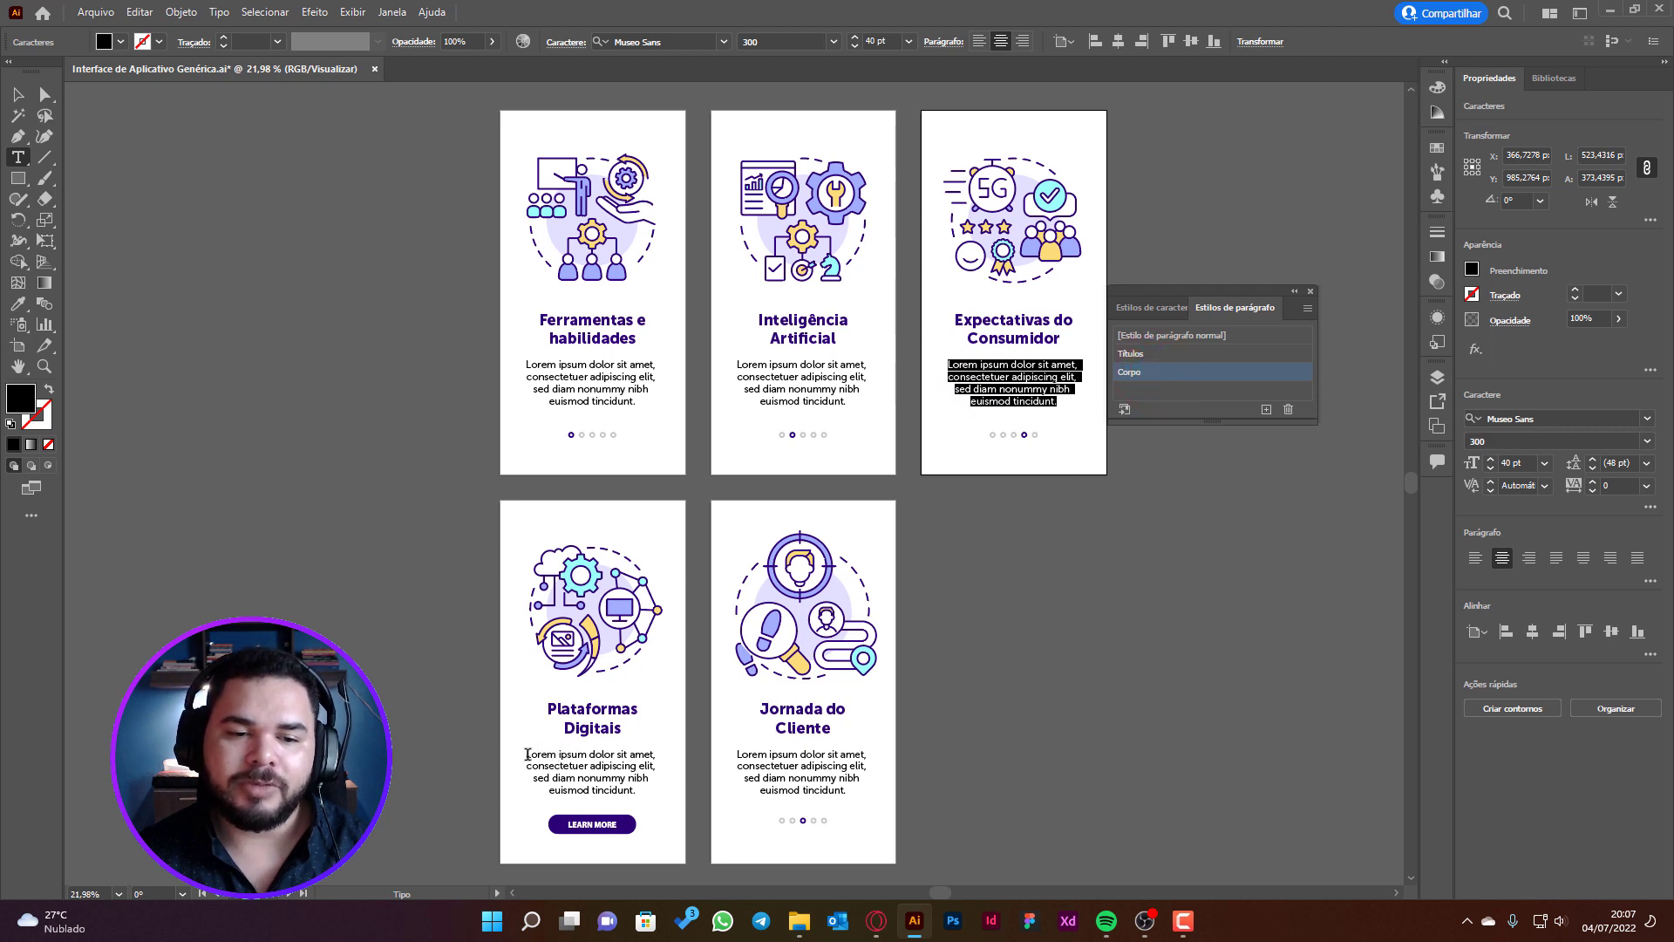
Apply Corpo to the fourth and fifth cards' body text and deselect everything
{"action": "left_click_drag", "start_coordinate": [528, 754], "coordinate": [656, 791]}
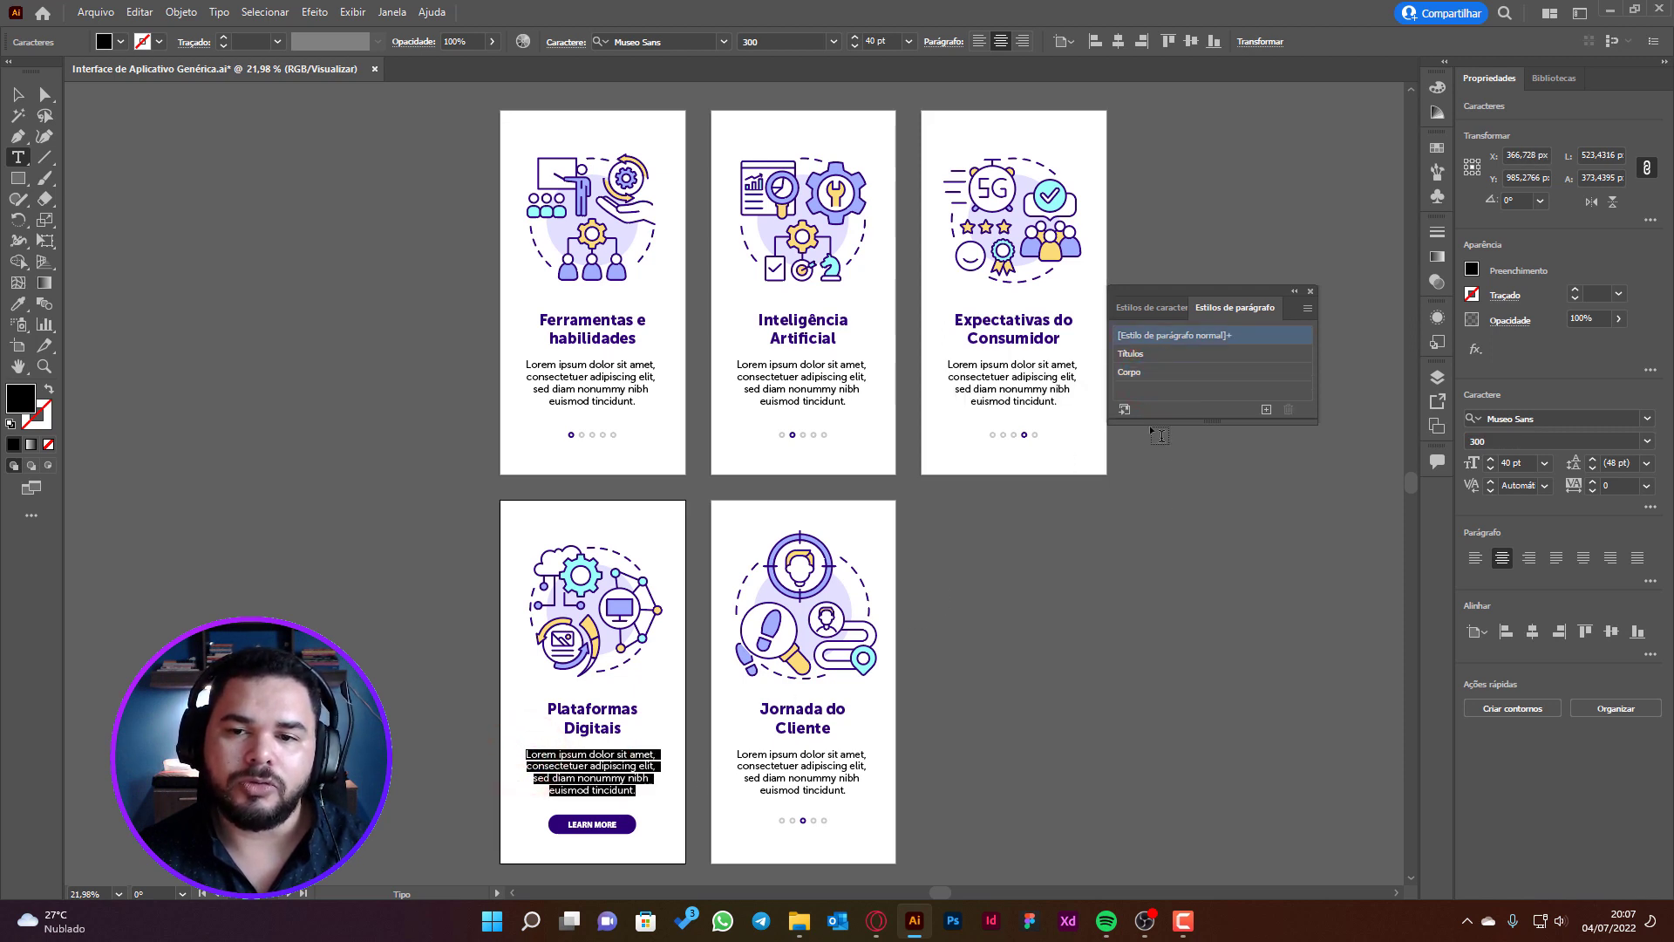
{"action": "left_click", "coordinate": [1132, 375]}
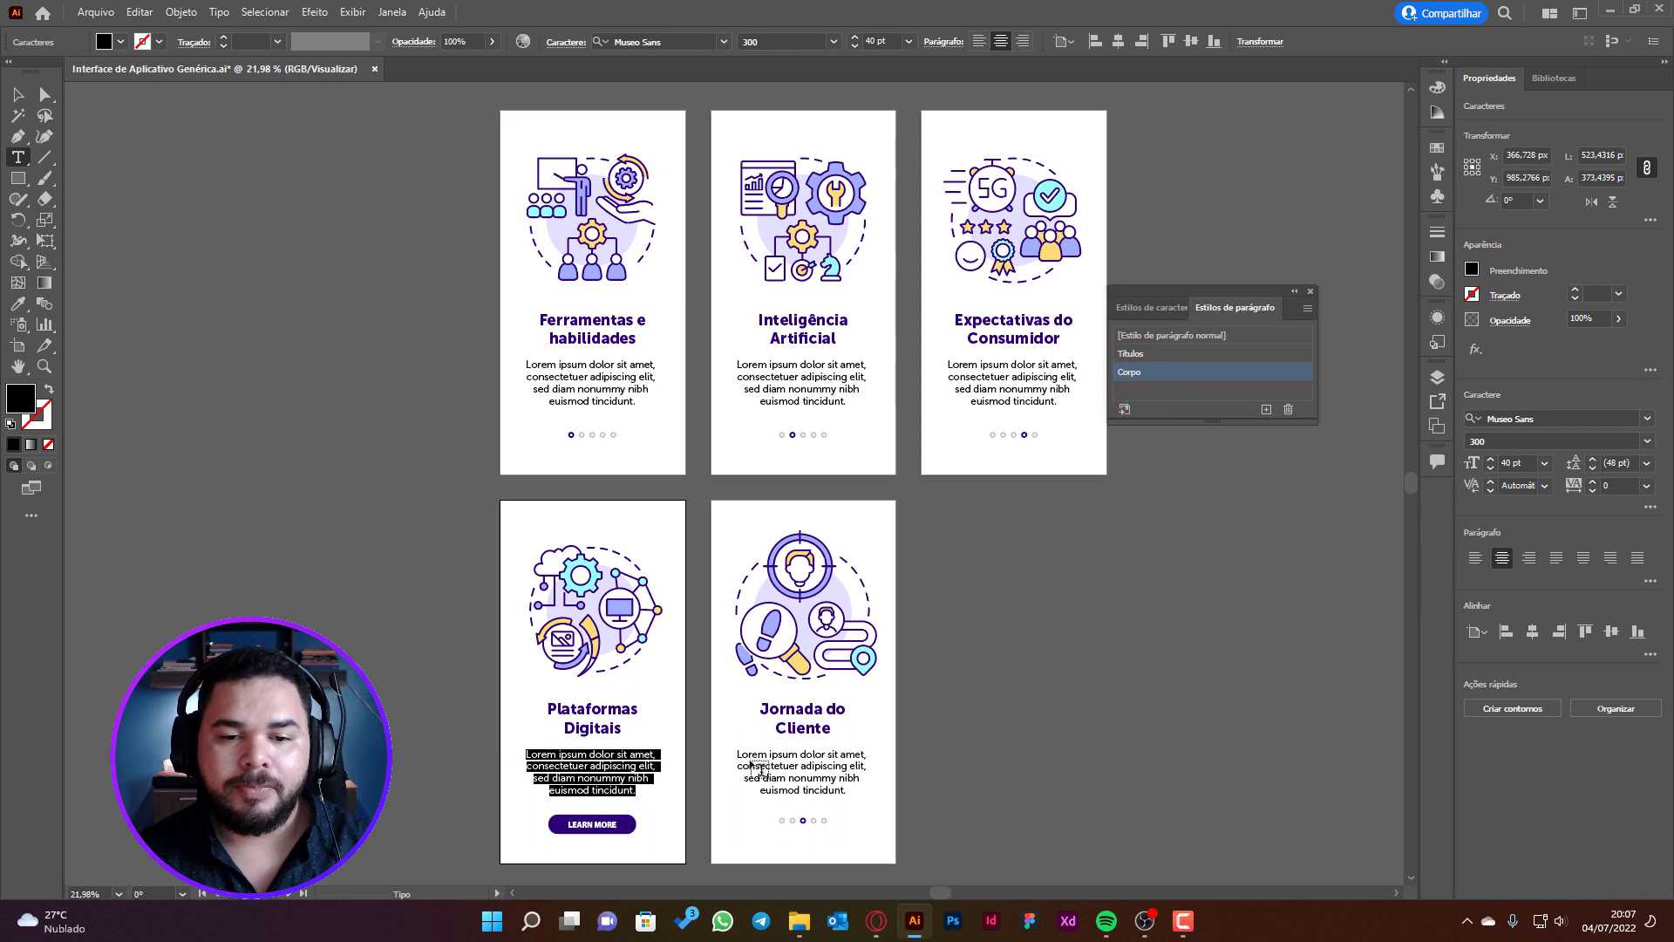
{"action": "left_click_drag", "start_coordinate": [738, 754], "coordinate": [870, 792]}
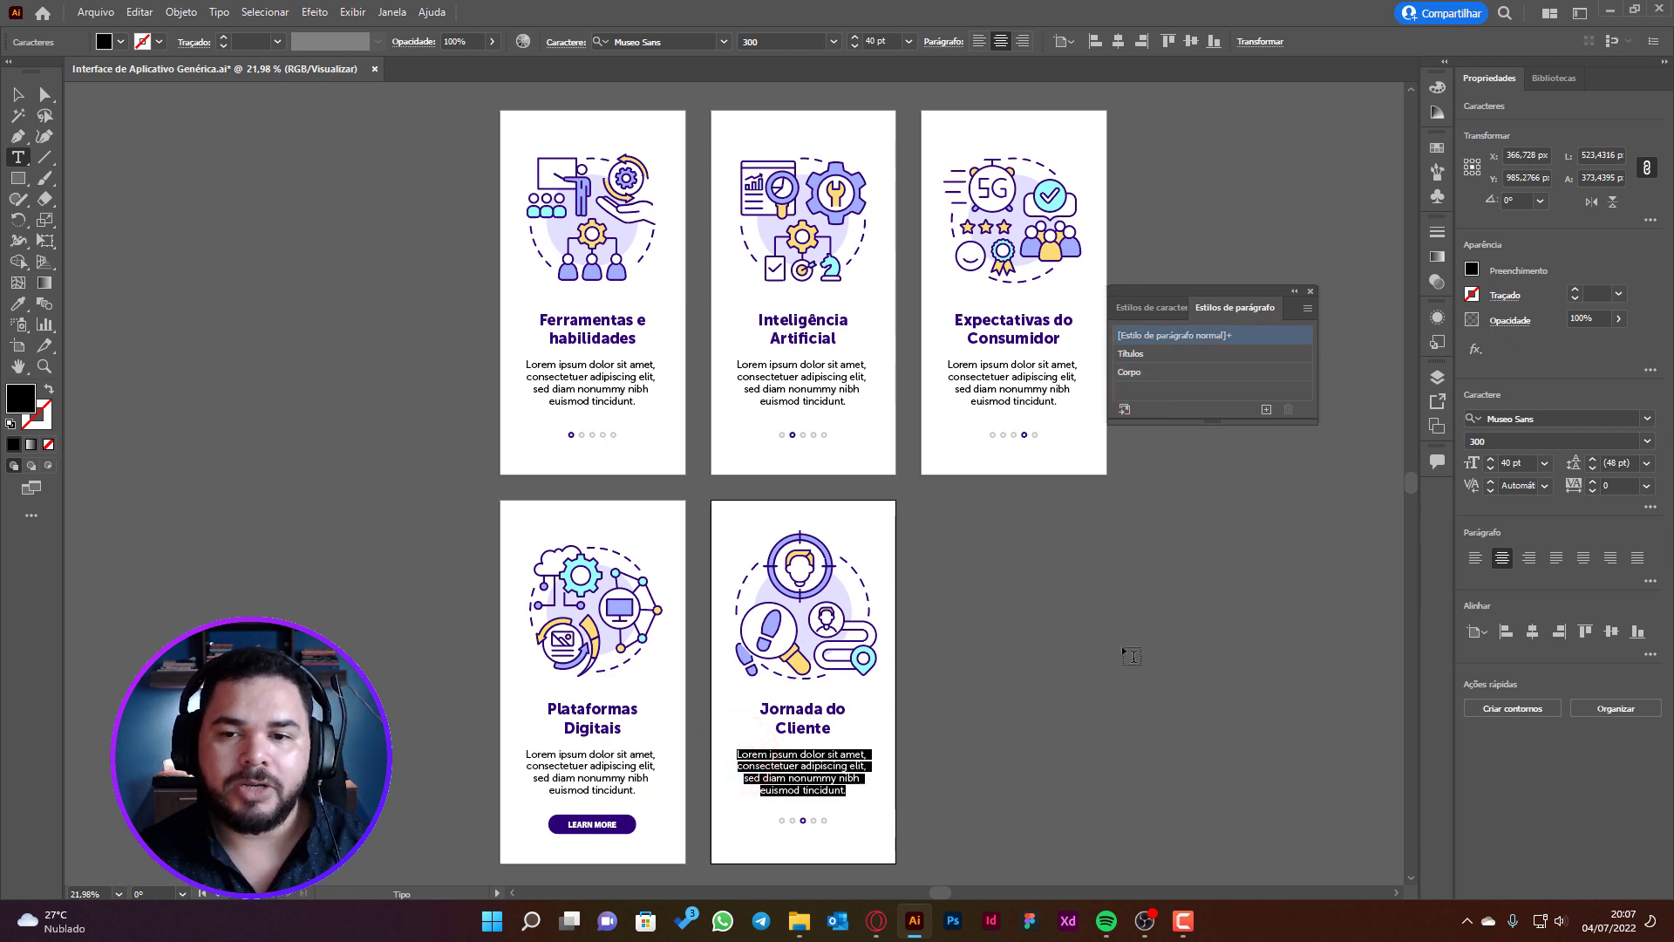
{"action": "left_click", "coordinate": [1211, 375]}
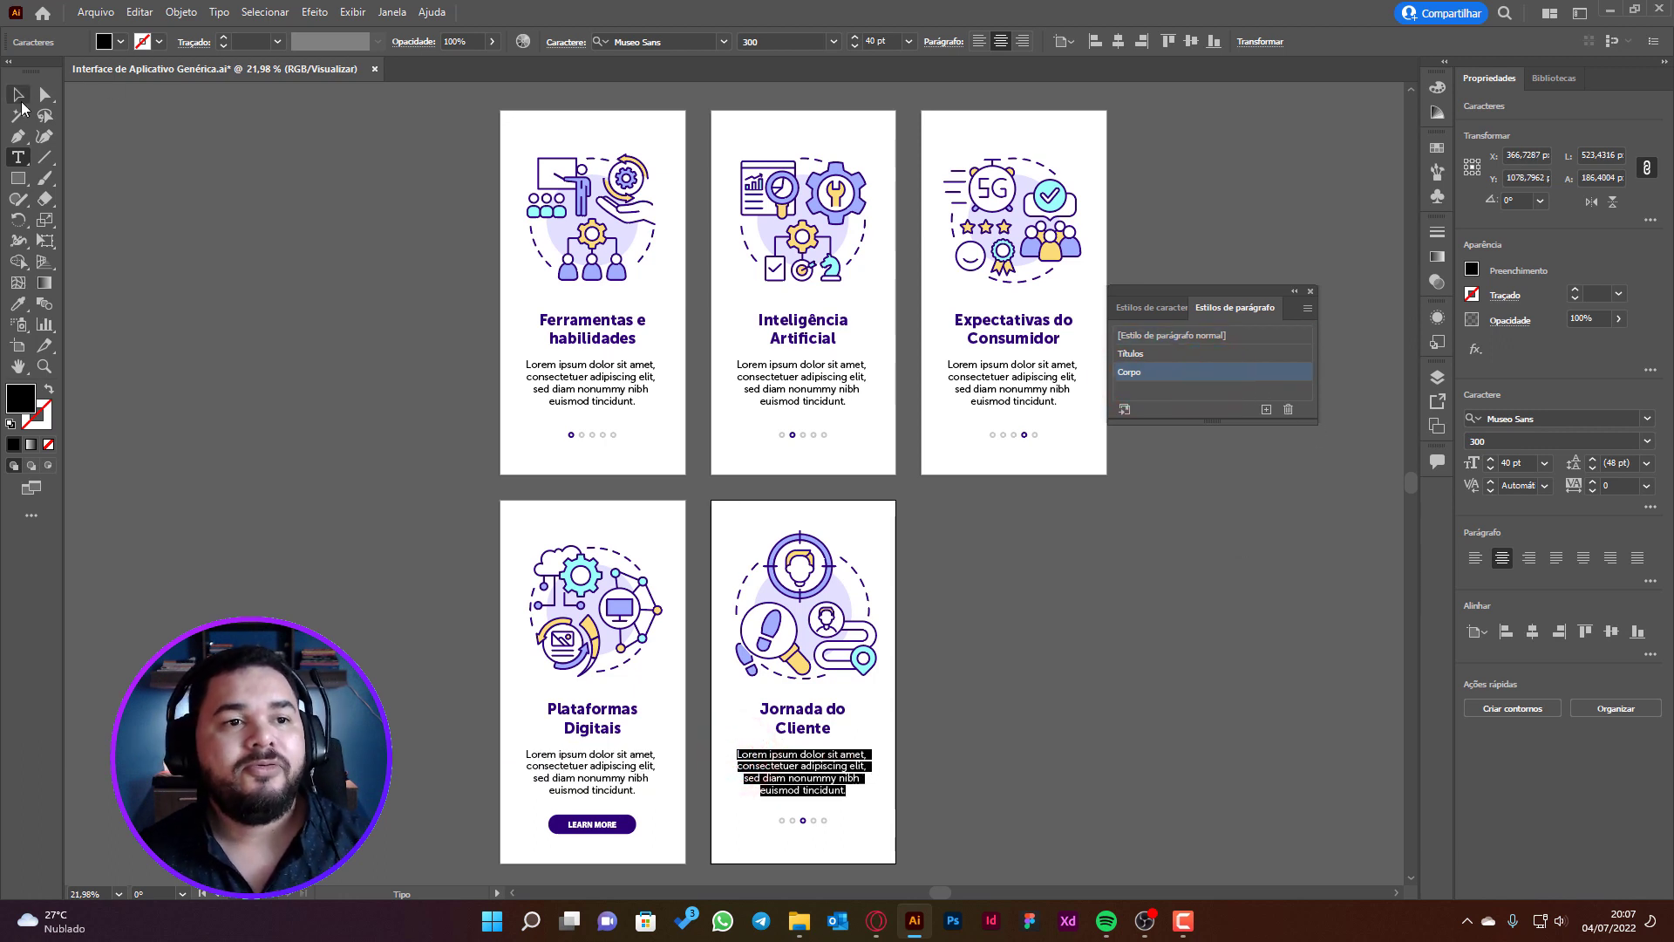
{"action": "left_click", "coordinate": [19, 94]}
{"action": "left_click", "coordinate": [266, 197]}
Deselect the artwork, nudge the Paragraph Styles panel, and pick the Títulos style
{"action": "left_click", "coordinate": [1053, 624]}
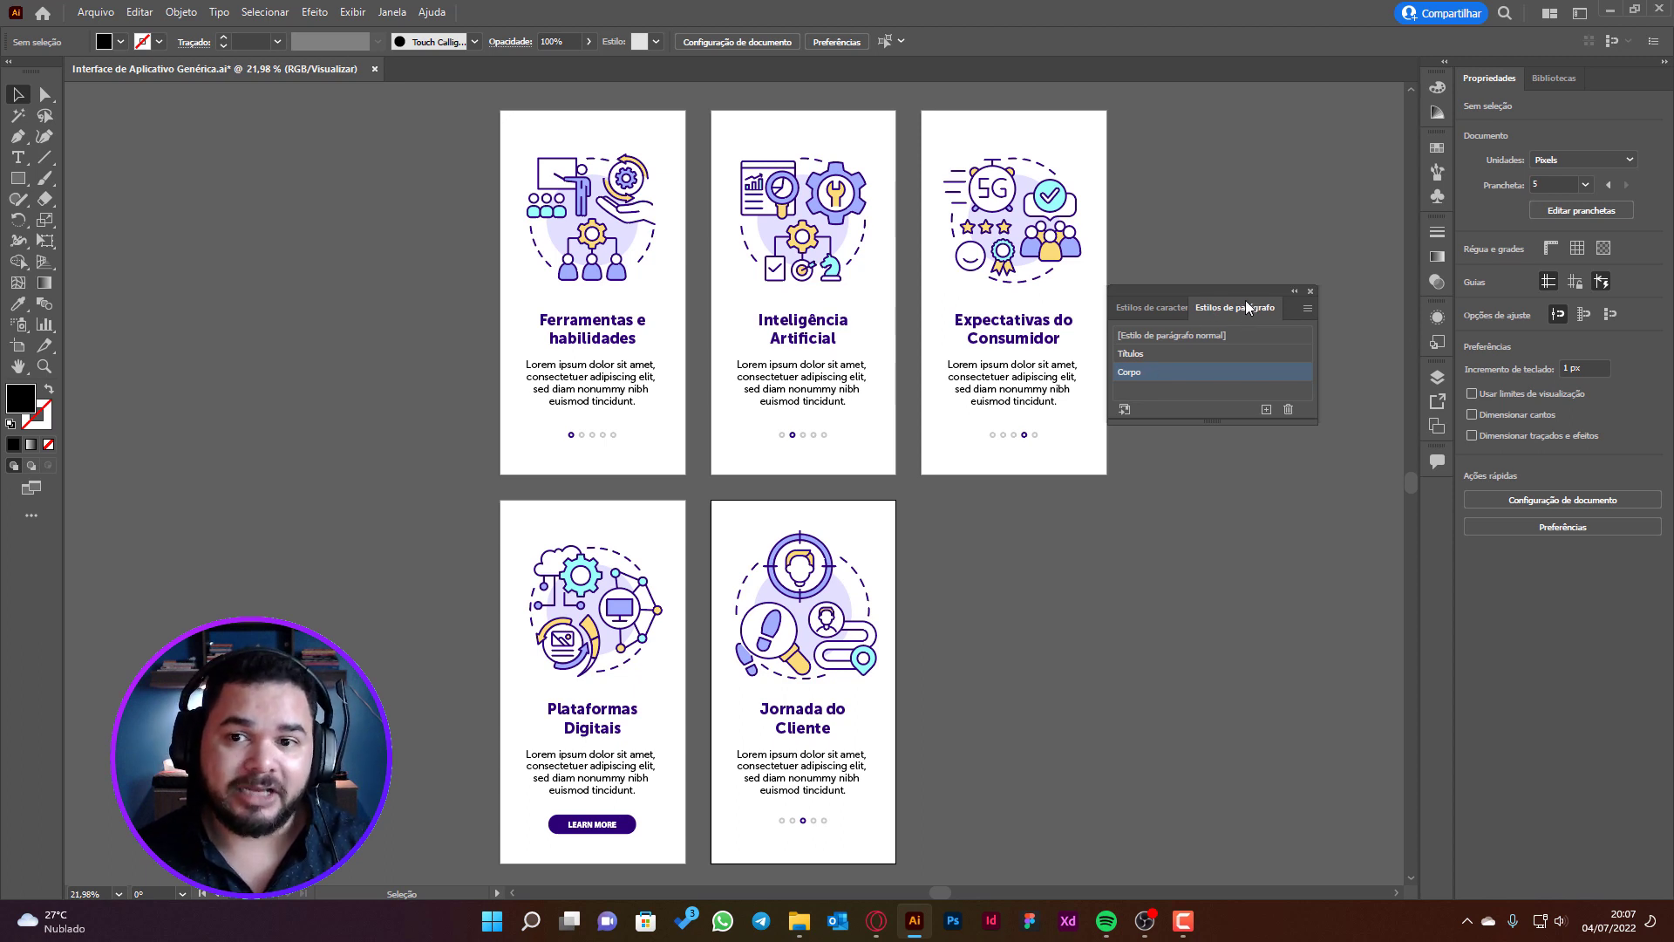
{"action": "left_click_drag", "start_coordinate": [1246, 311], "coordinate": [1238, 295]}
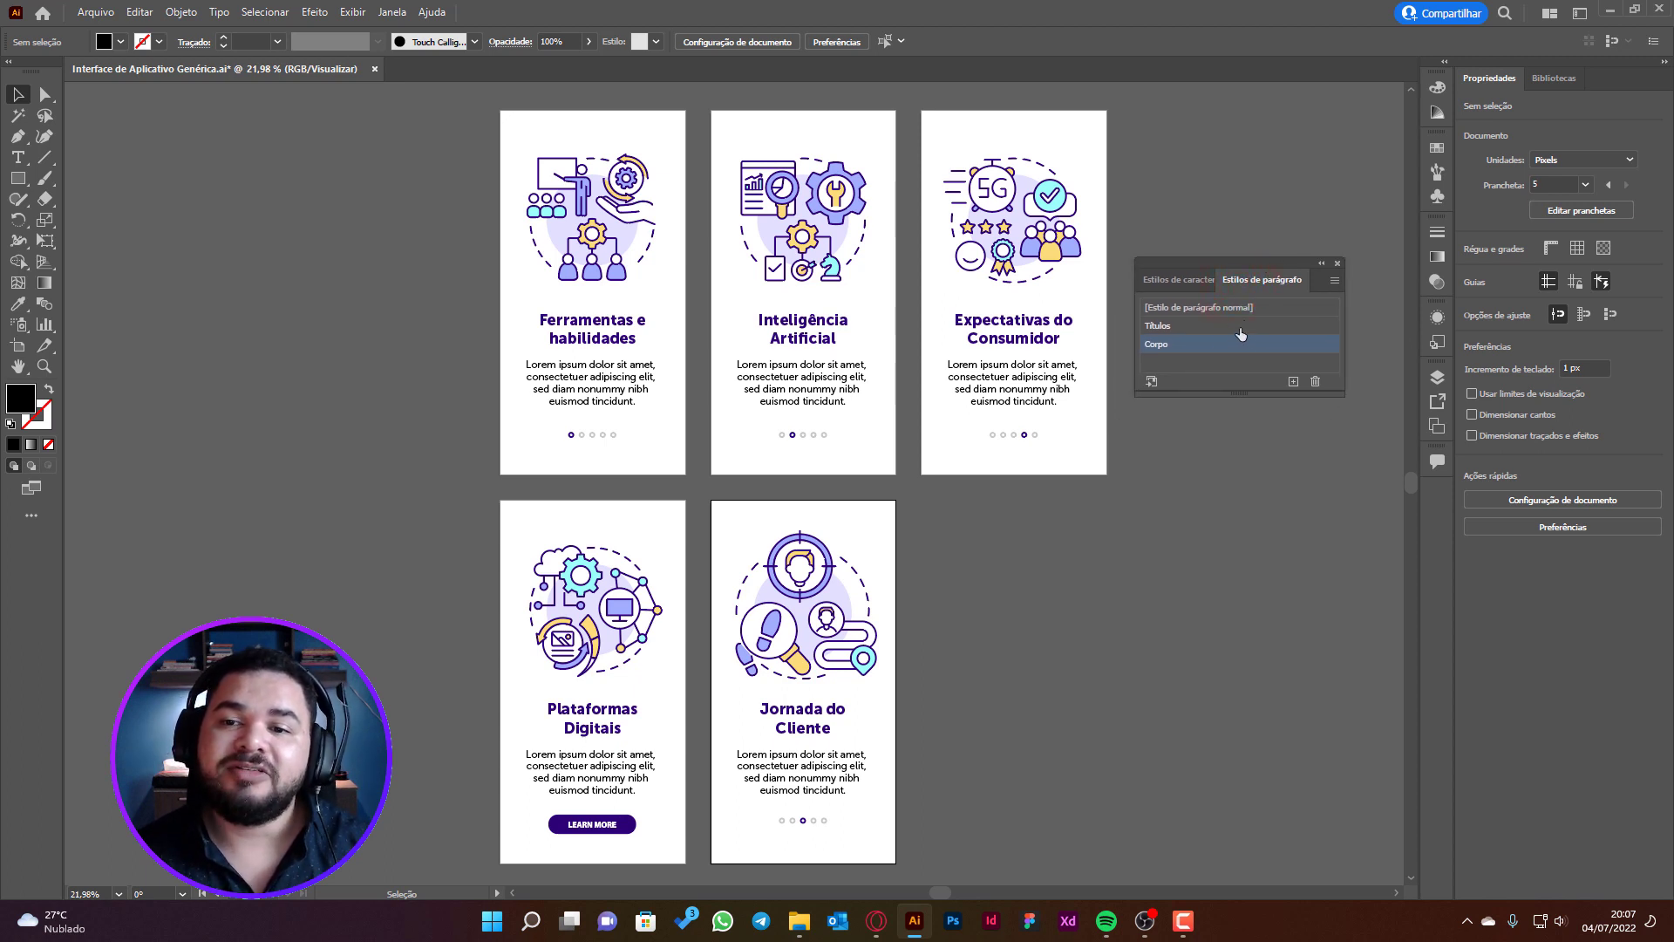
{"action": "left_click", "coordinate": [1189, 327]}
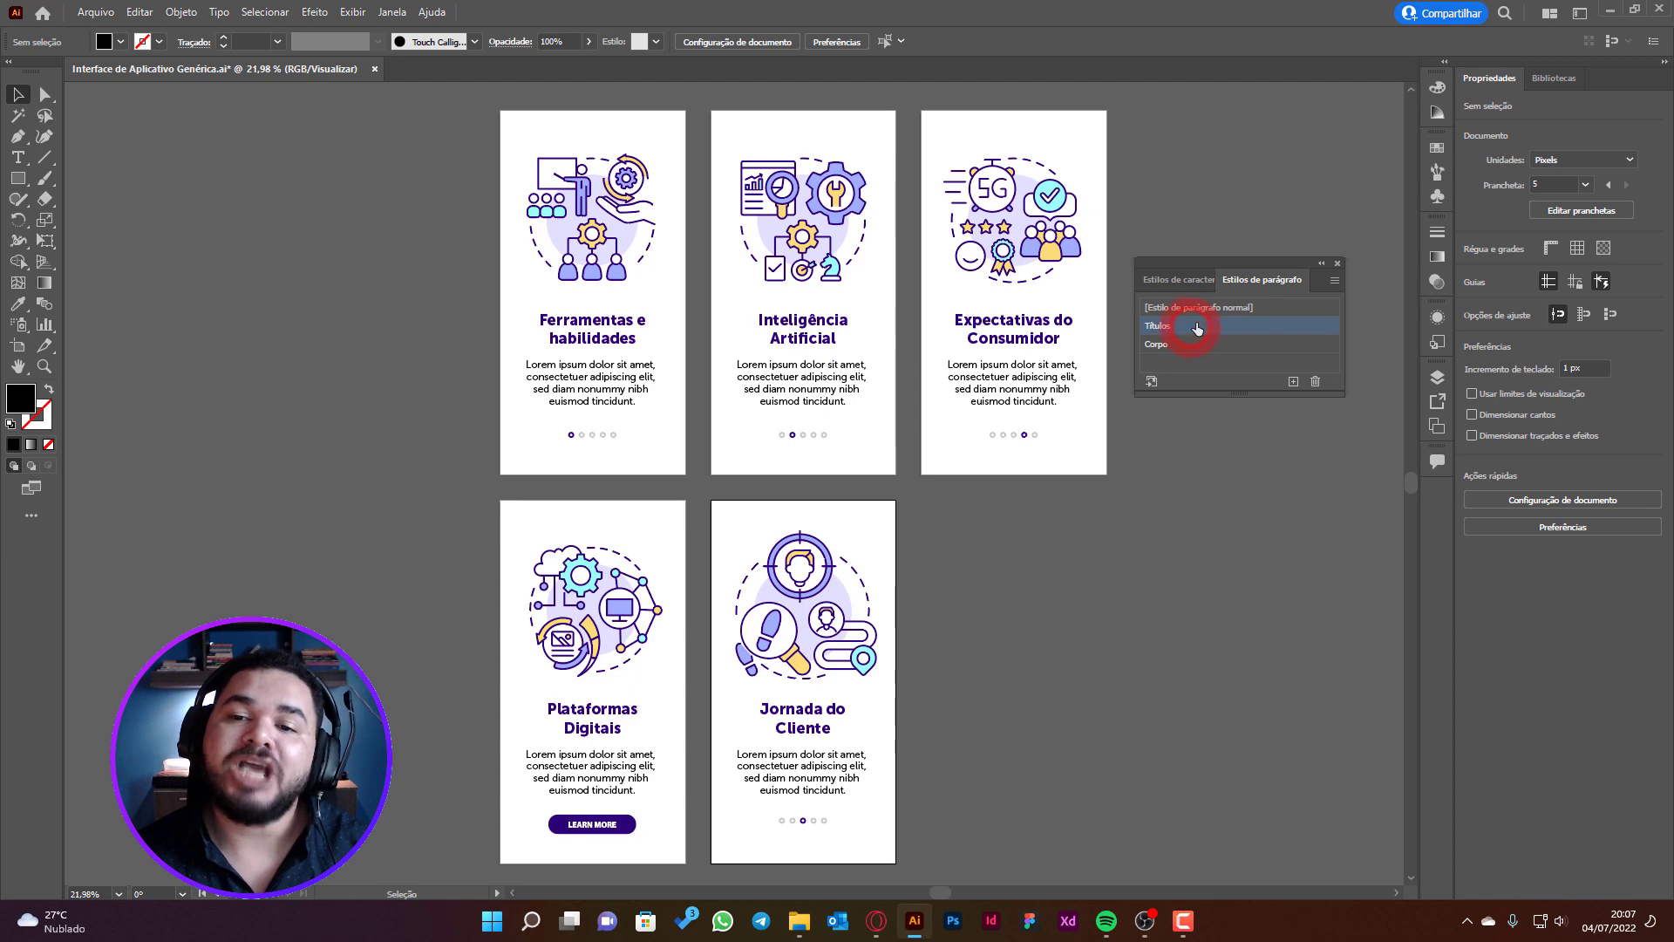
{"action": "double_click", "coordinate": [1196, 327]}
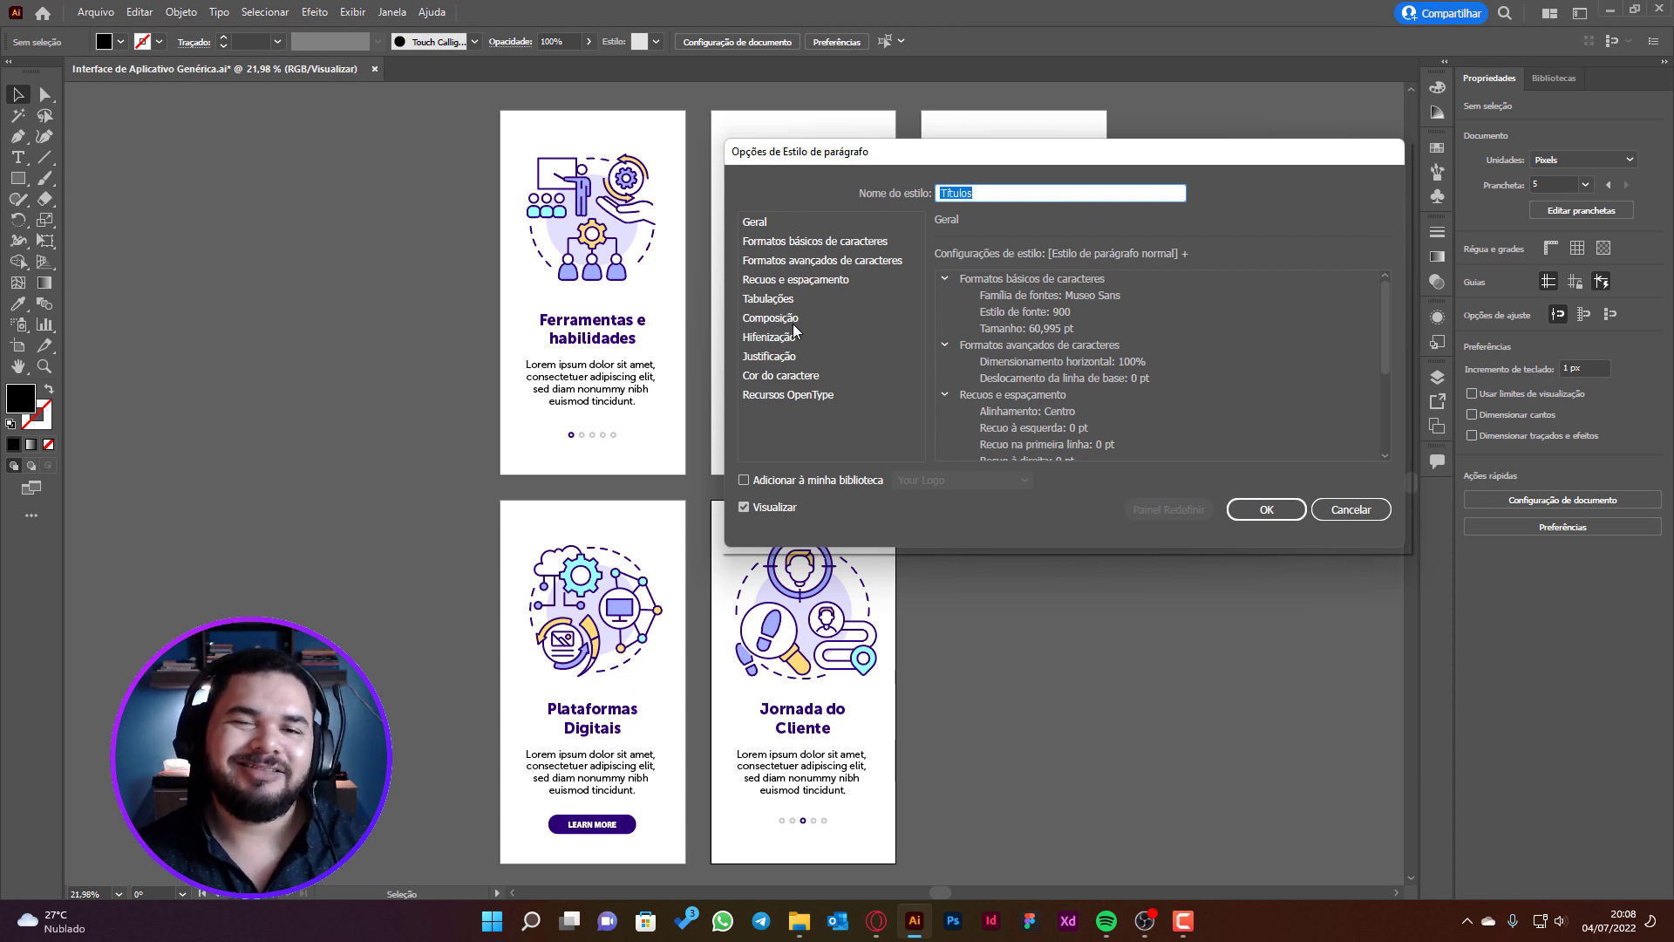
{"action": "left_click_drag", "start_coordinate": [803, 157], "coordinate": [1024, 138]}
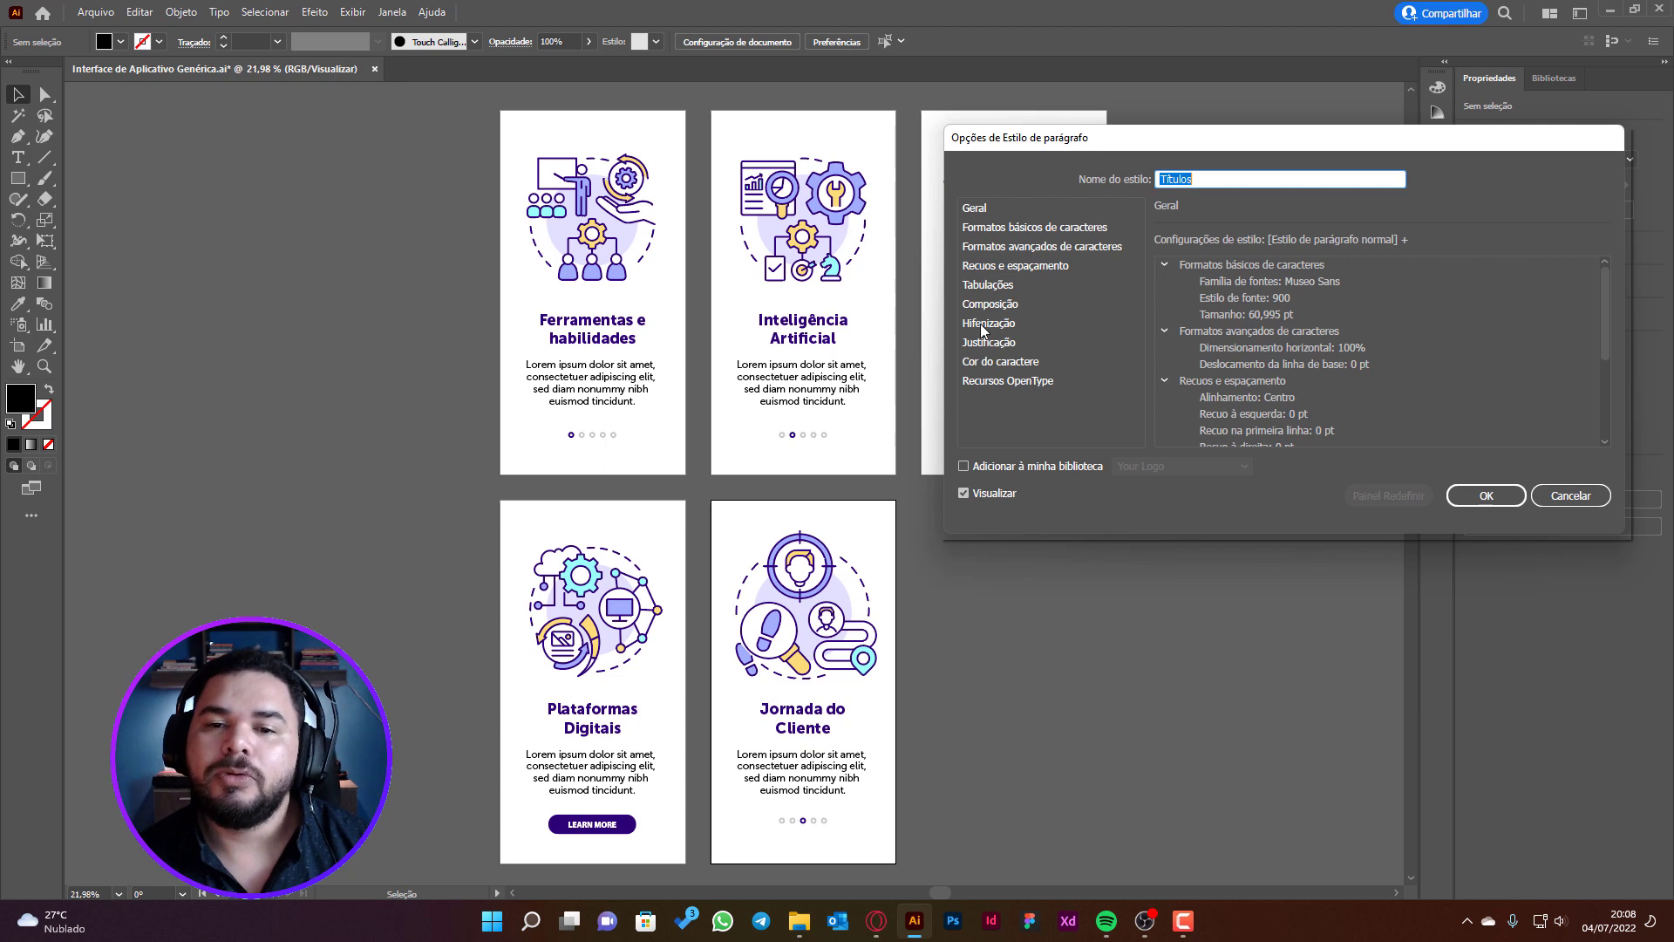
{"action": "left_click", "coordinate": [999, 362]}
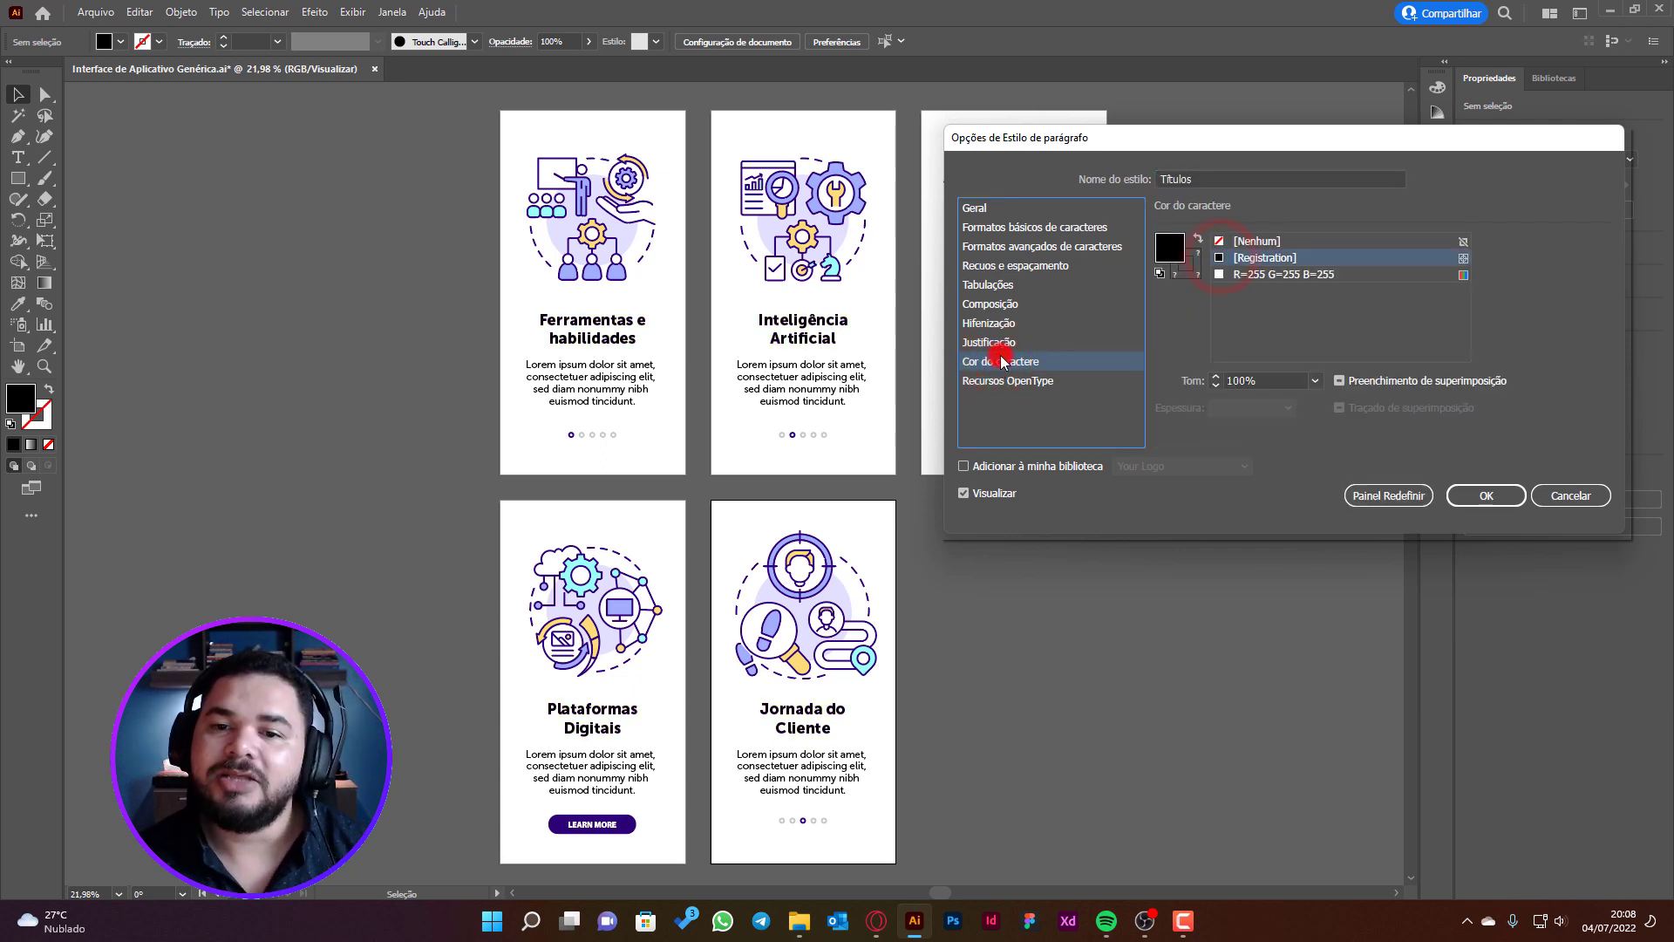
{"action": "left_click", "coordinate": [1169, 249]}
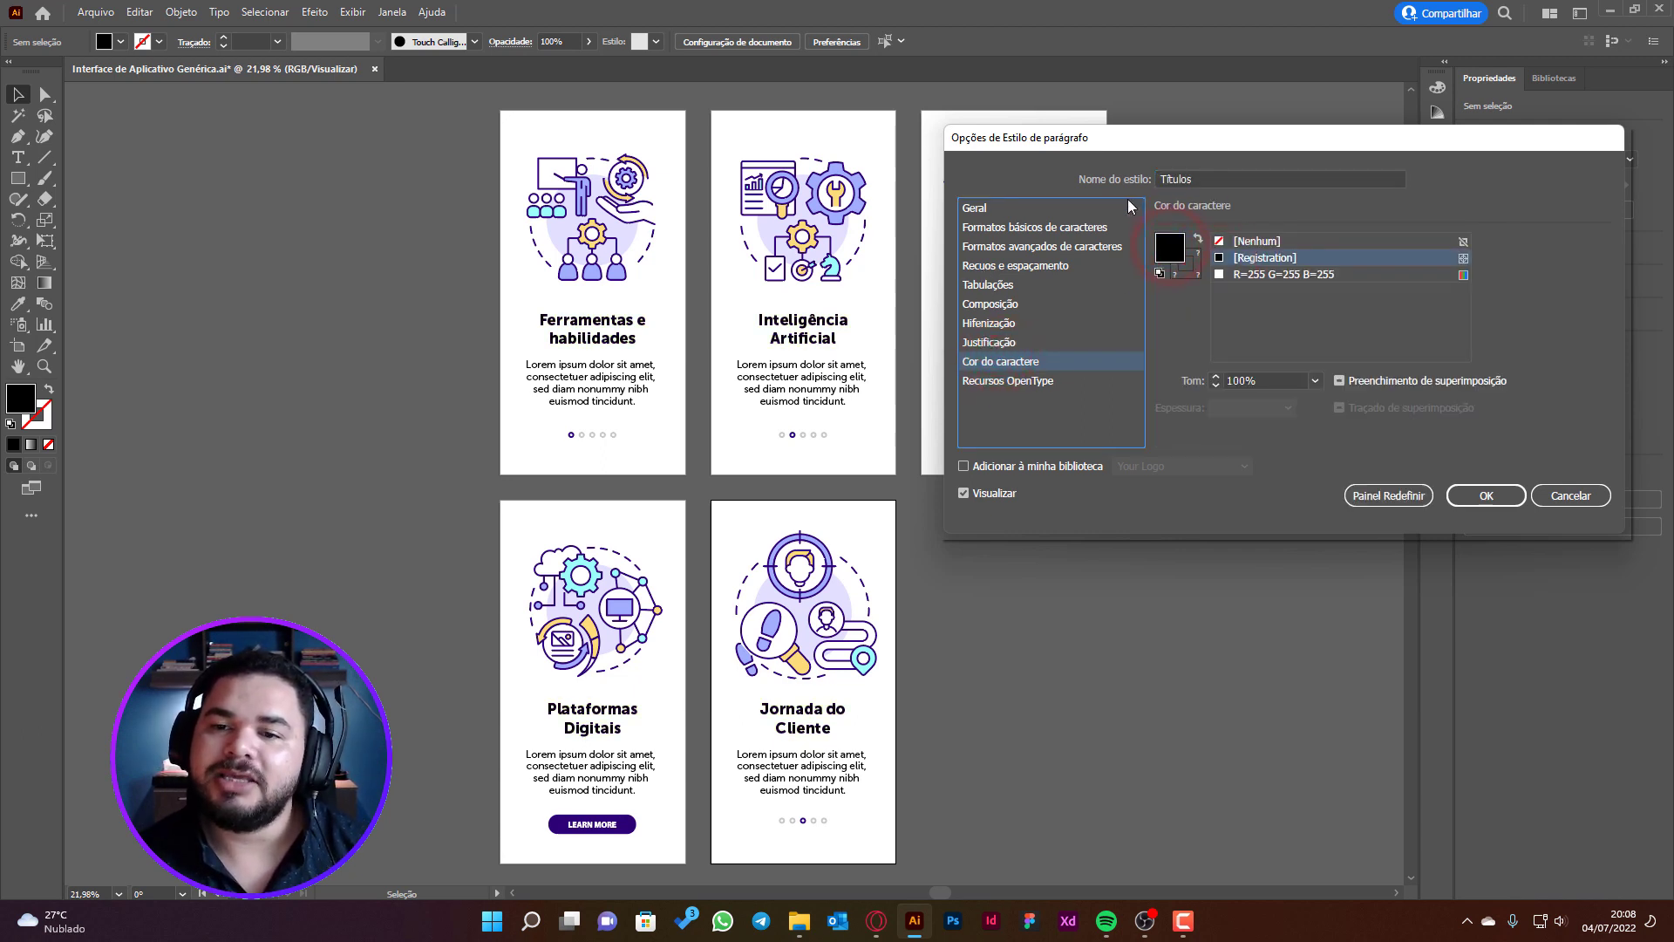
{"action": "left_click", "coordinate": [1570, 495]}
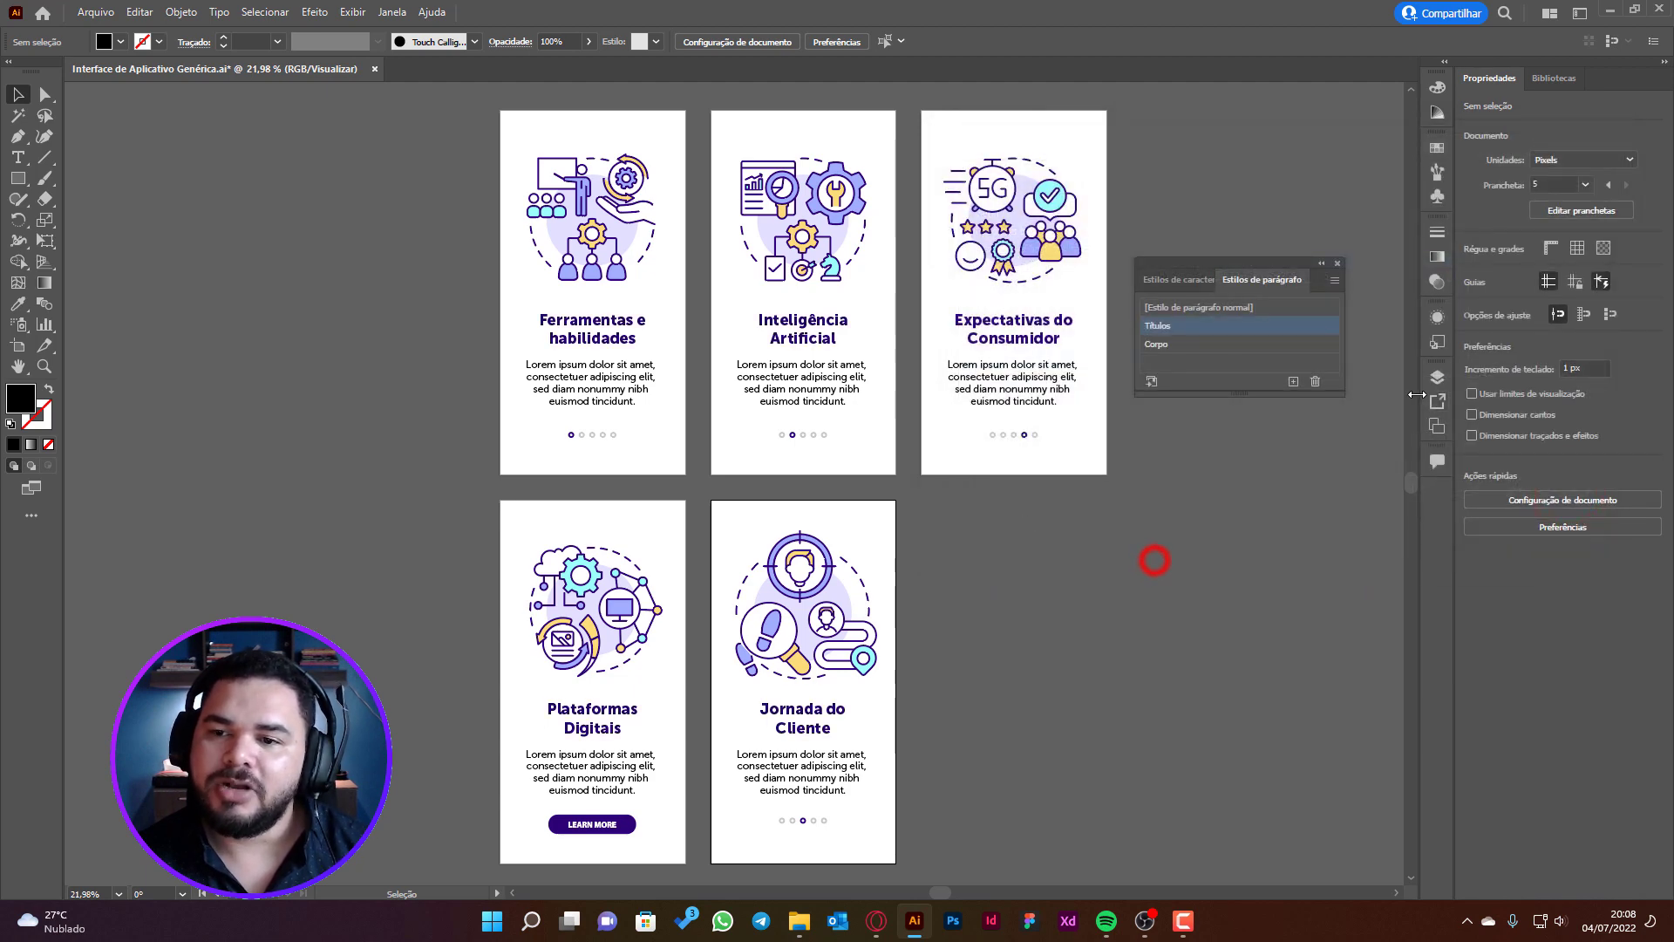
Show the document Swatches panel and make it taller
{"action": "left_click", "coordinate": [1434, 152]}
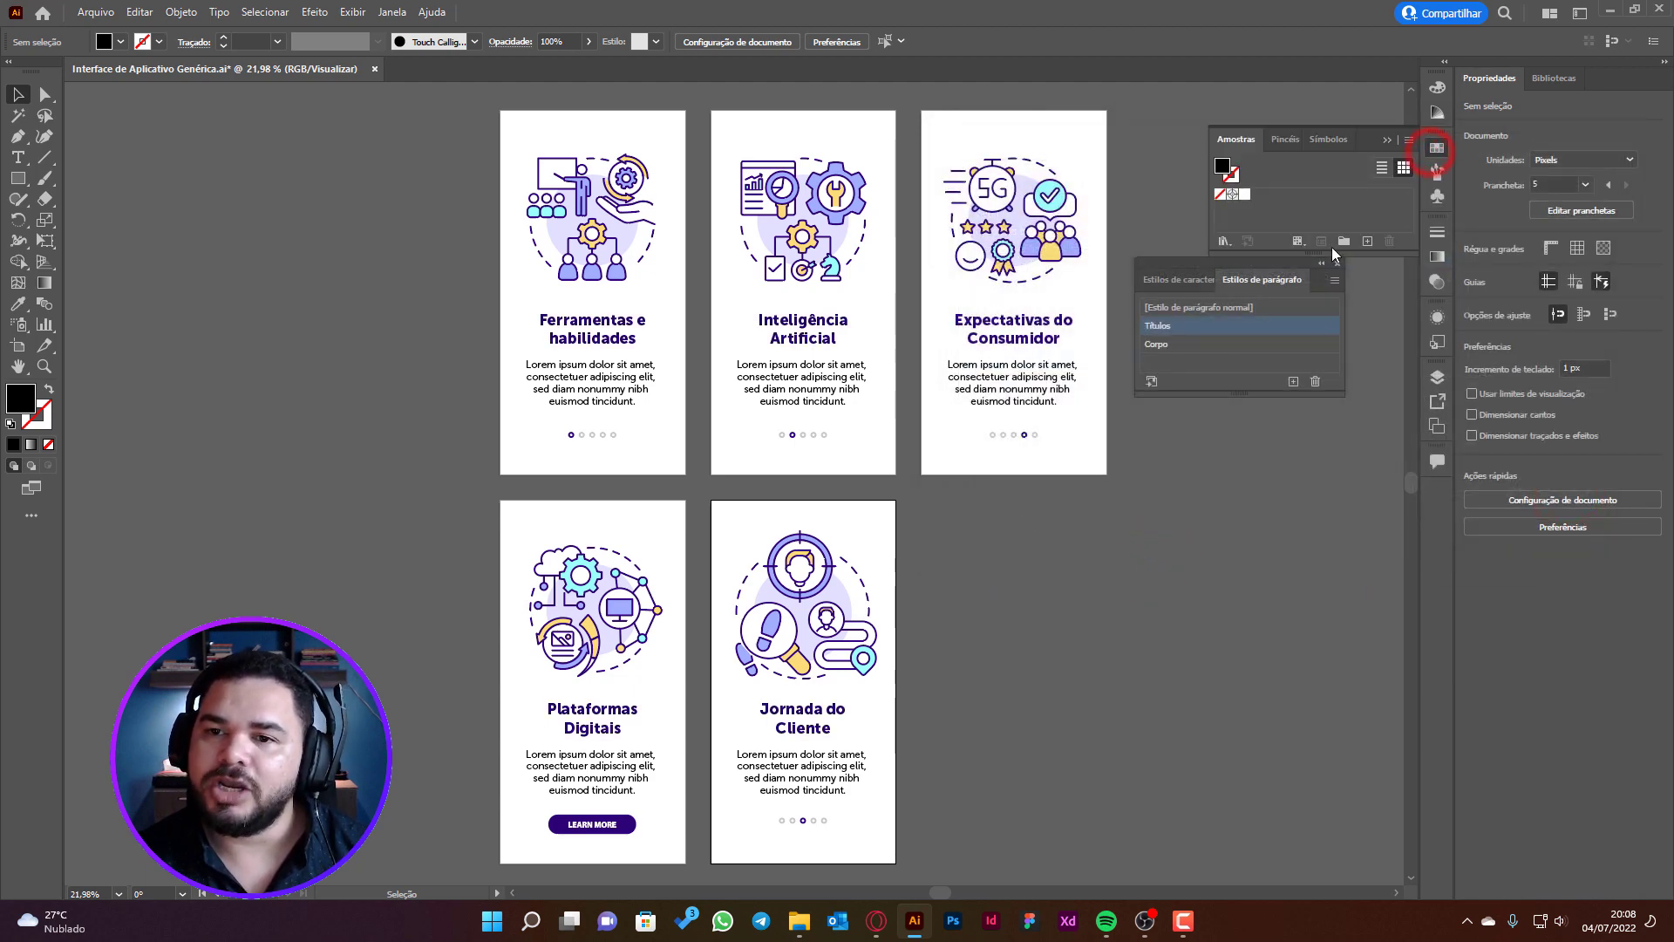
{"action": "left_click_drag", "start_coordinate": [1316, 253], "coordinate": [1296, 378]}
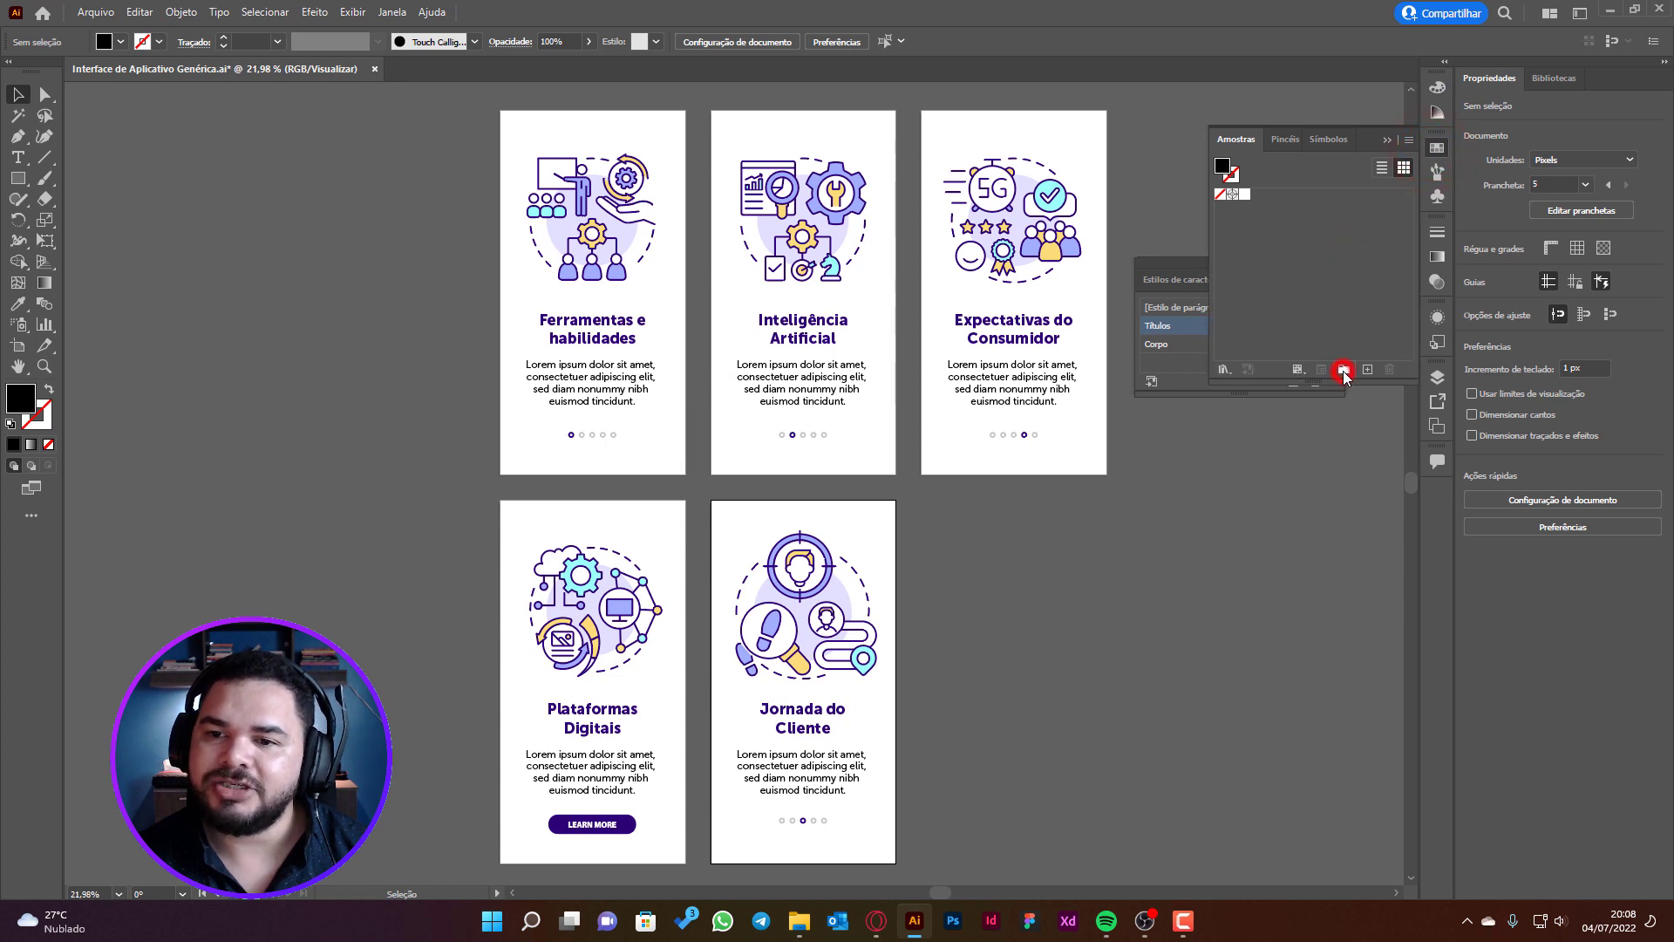
{"action": "left_click", "coordinate": [1344, 371]}
{"action": "left_click", "coordinate": [935, 480]}
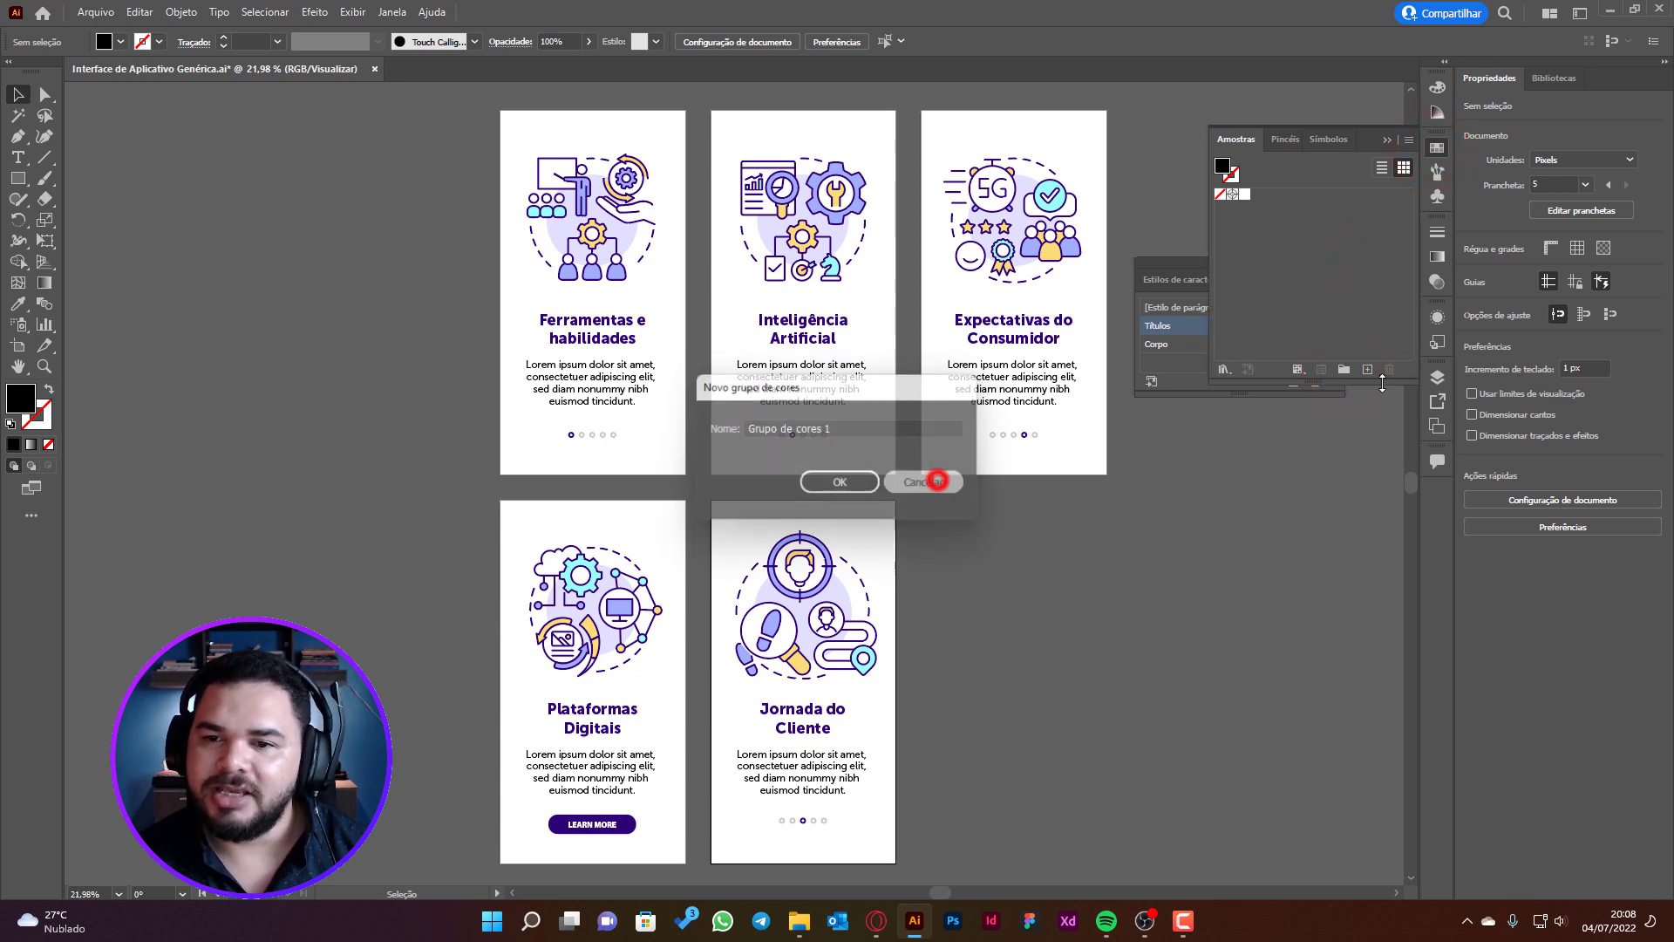
Load the default Impressão swatch library and drag its colours into the document swatches
{"action": "left_click", "coordinate": [1224, 370]}
{"action": "left_click", "coordinate": [1308, 419]}
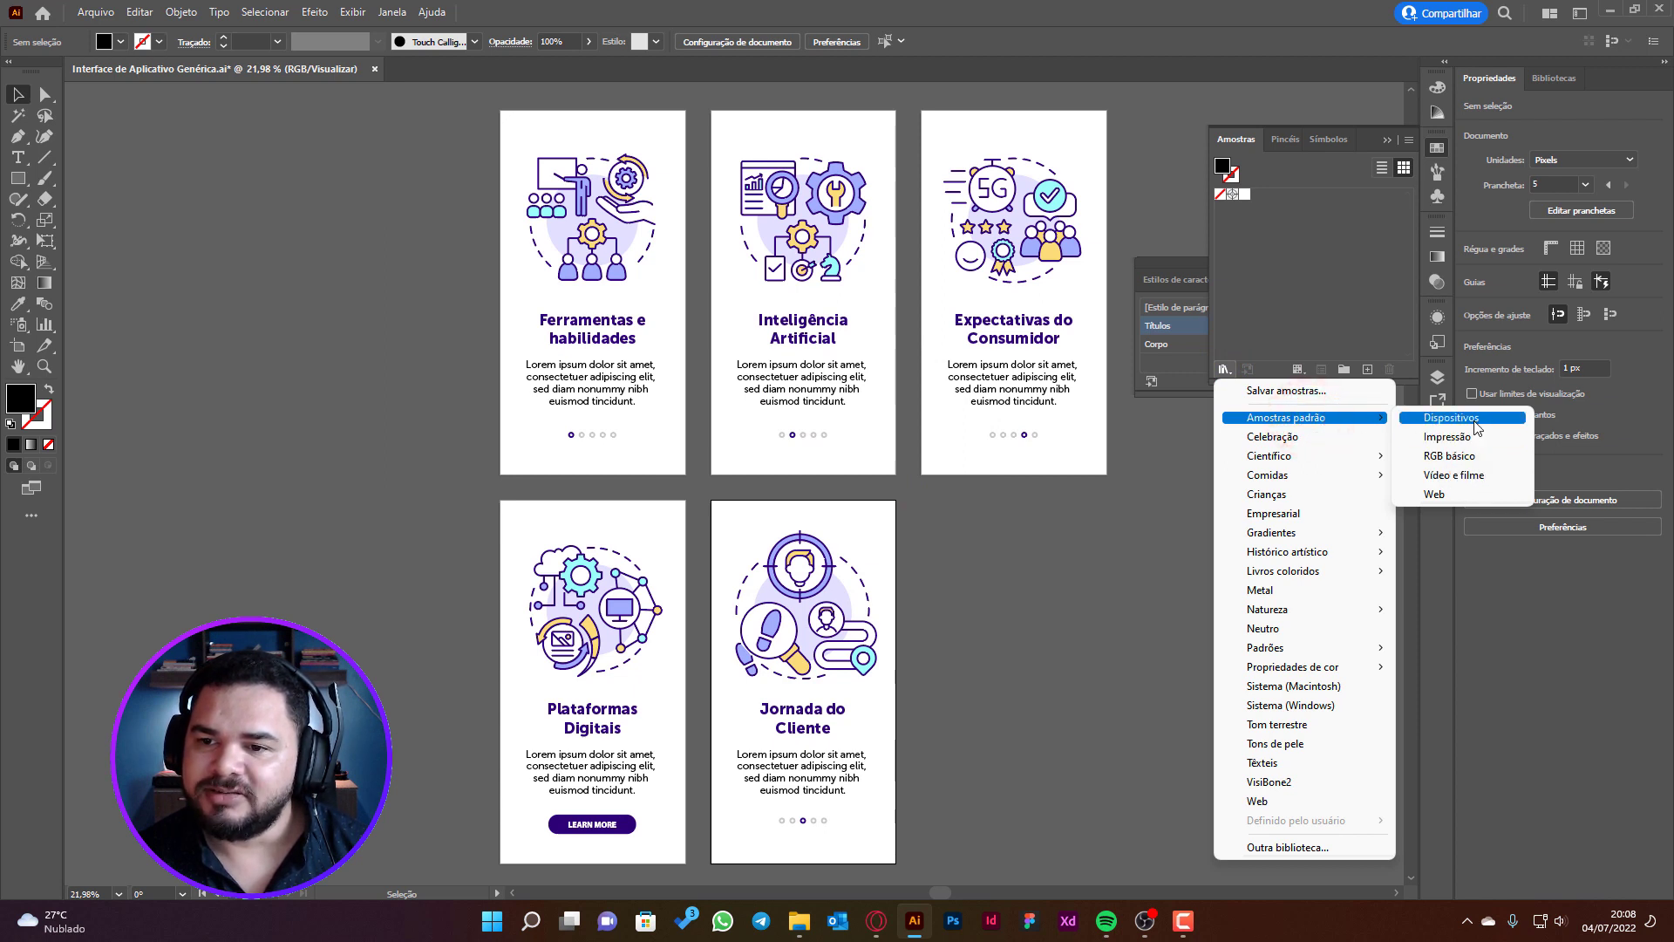
{"action": "left_click", "coordinate": [1460, 437]}
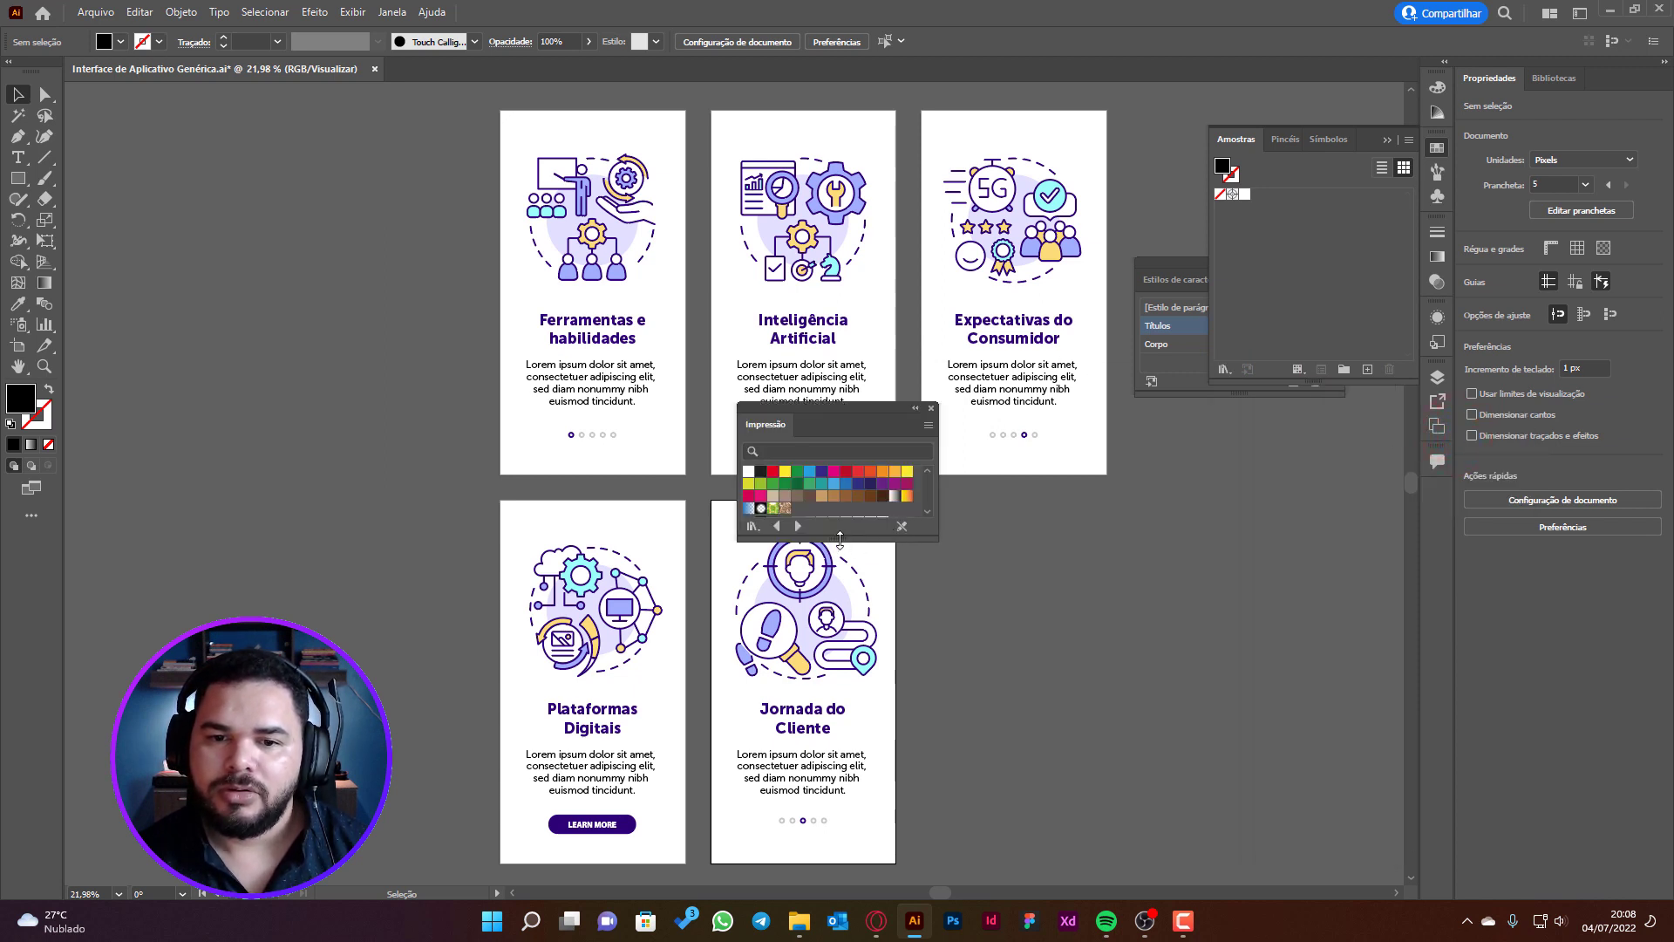
{"action": "left_click_drag", "start_coordinate": [840, 535], "coordinate": [840, 688]}
{"action": "left_click", "coordinate": [748, 470]}
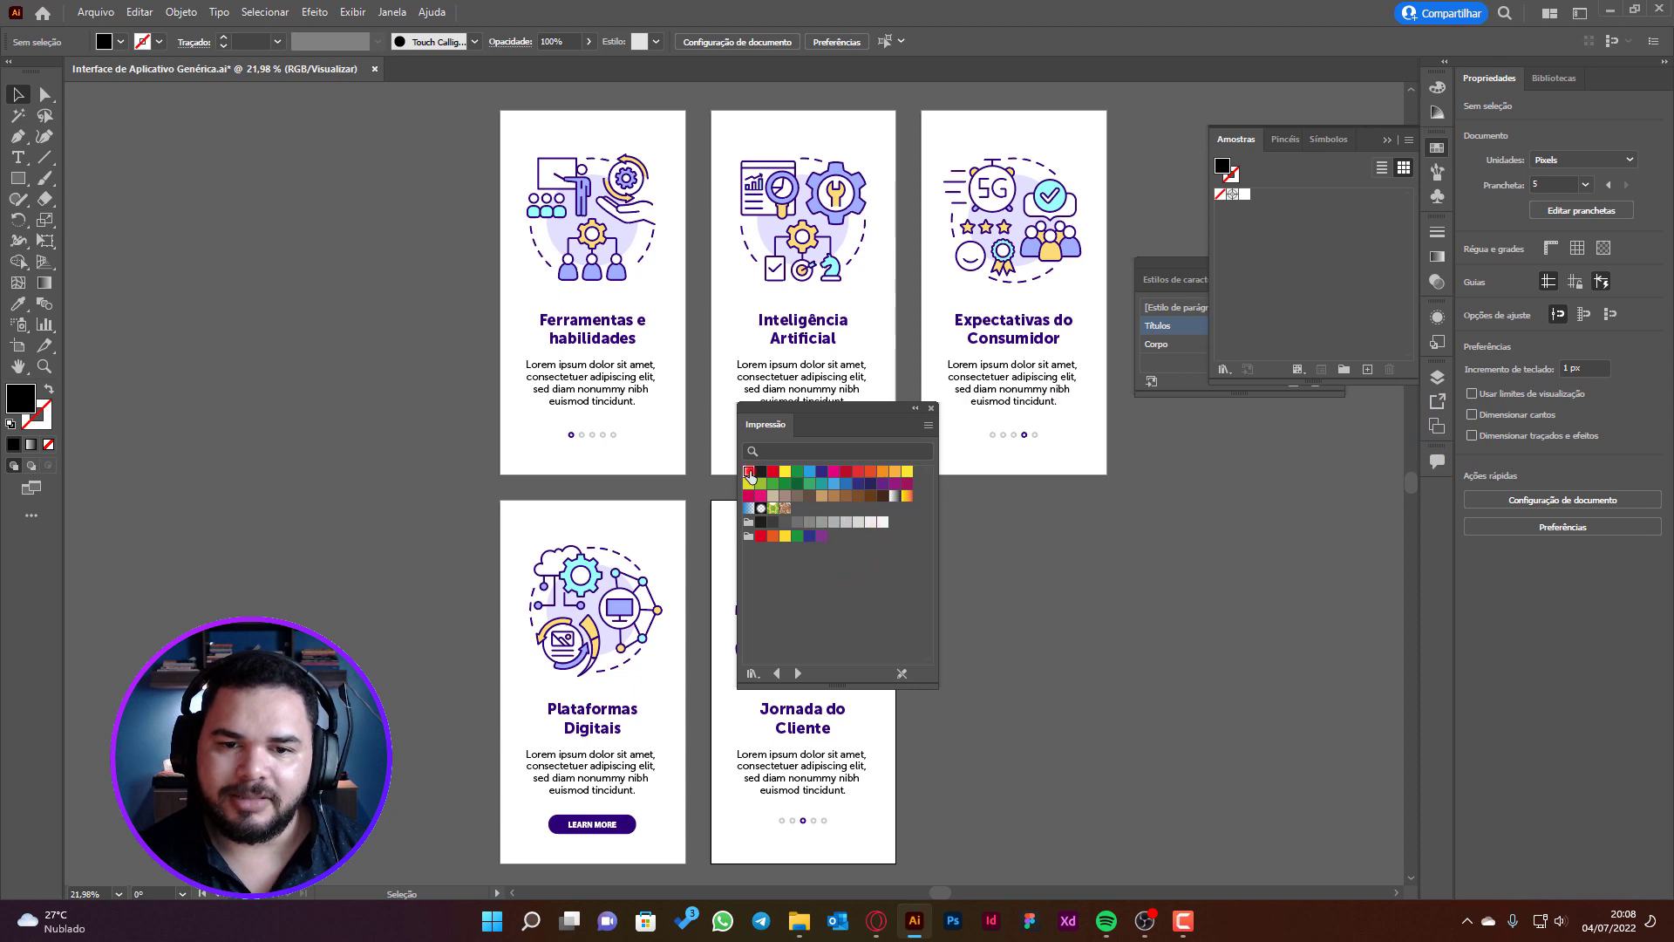
{"action": "left_click", "coordinate": [784, 508], "text": "shift"}
{"action": "left_click_drag", "start_coordinate": [807, 471], "coordinate": [1273, 196]}
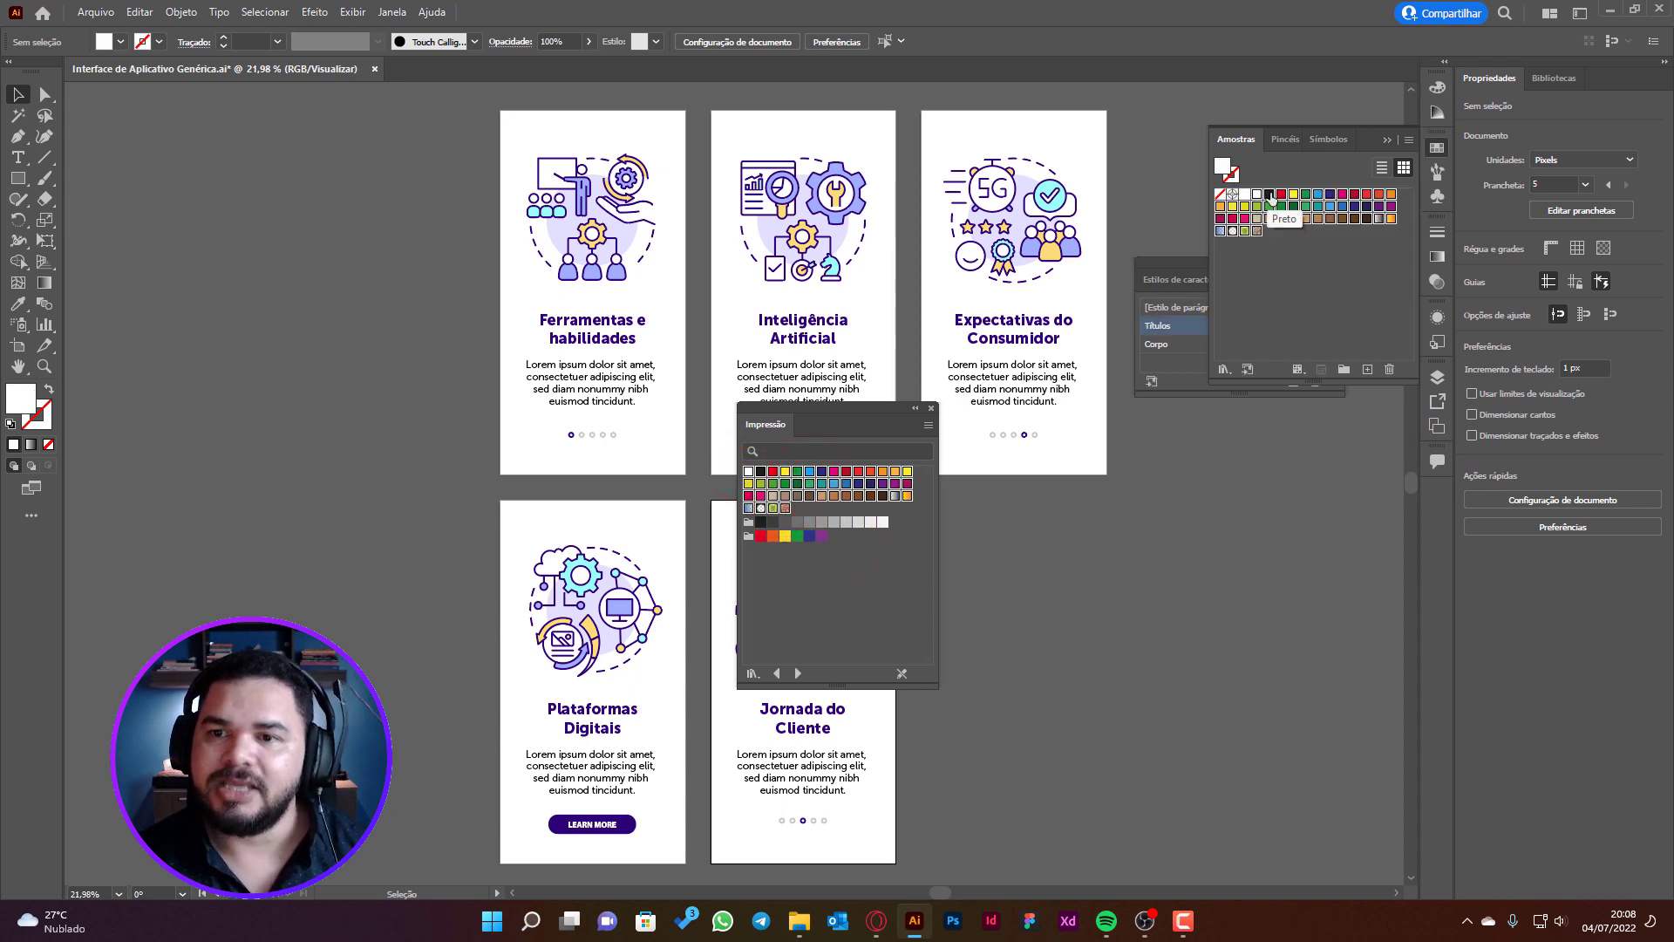
{"action": "left_click", "coordinate": [932, 409]}
{"action": "left_click_drag", "start_coordinate": [1173, 262], "coordinate": [1052, 336]}
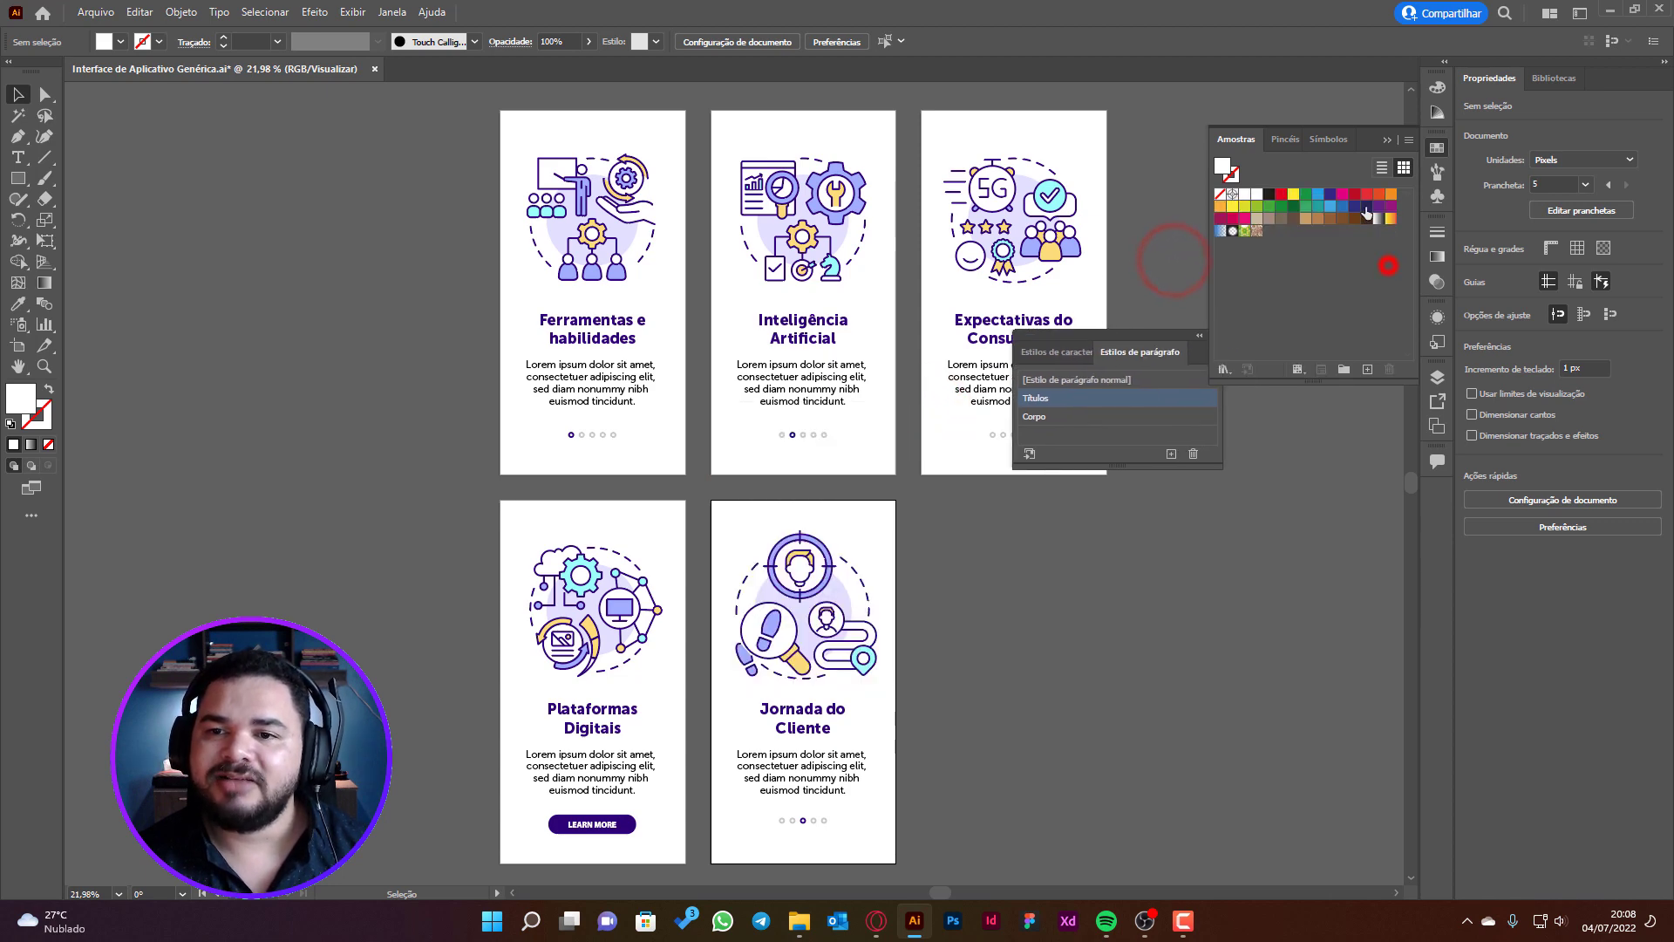
In the Títulos style's character colour, preview titles in blue, orange, red, yellow and magenta
{"action": "double_click", "coordinate": [1122, 398]}
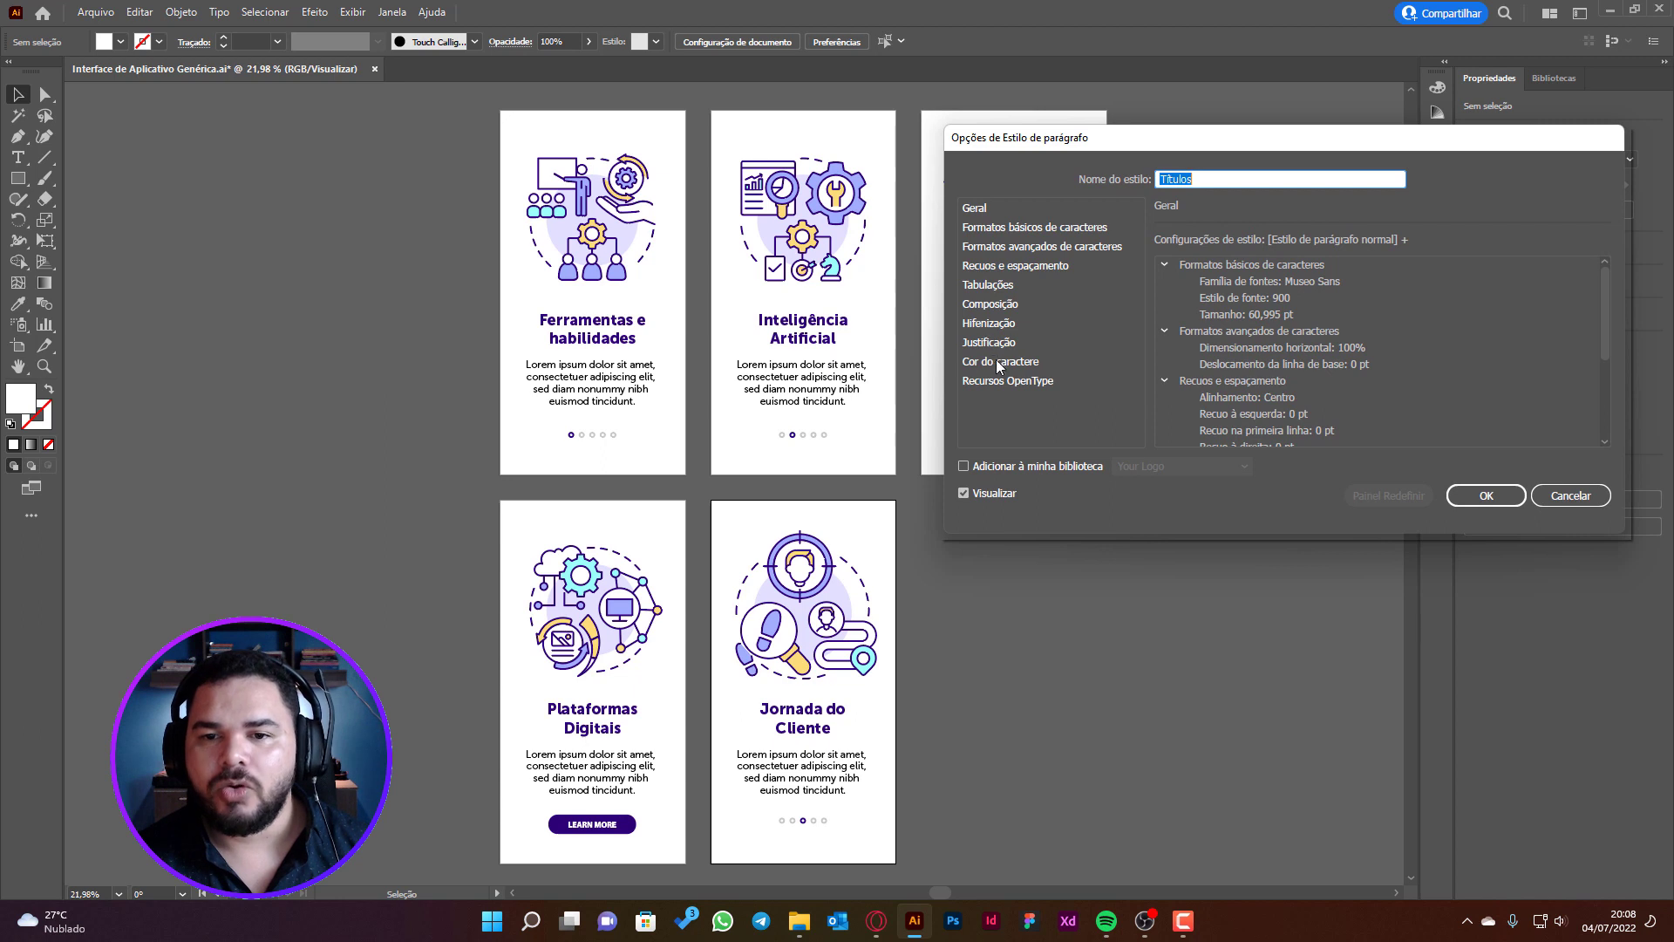
{"action": "left_click", "coordinate": [998, 361]}
{"action": "left_click", "coordinate": [1169, 247]}
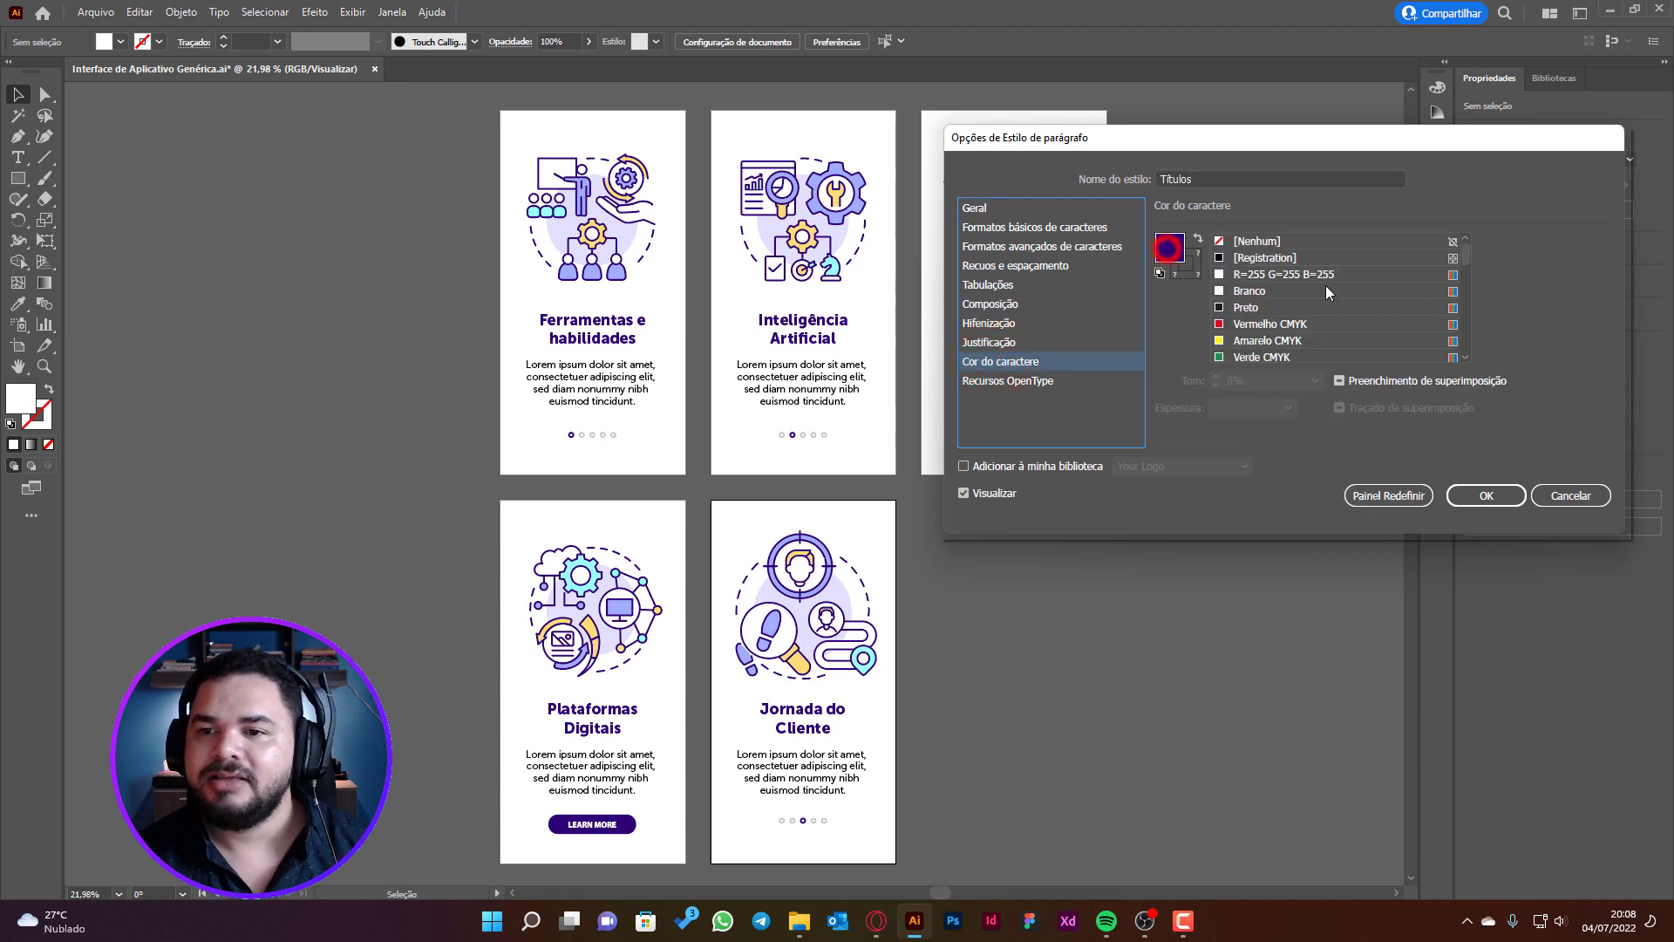
{"action": "left_click", "coordinate": [1254, 324]}
{"action": "scroll", "coordinate": [1255, 340], "scroll_direction": "down", "scroll_amount": 1}
{"action": "left_click", "coordinate": [1240, 342]}
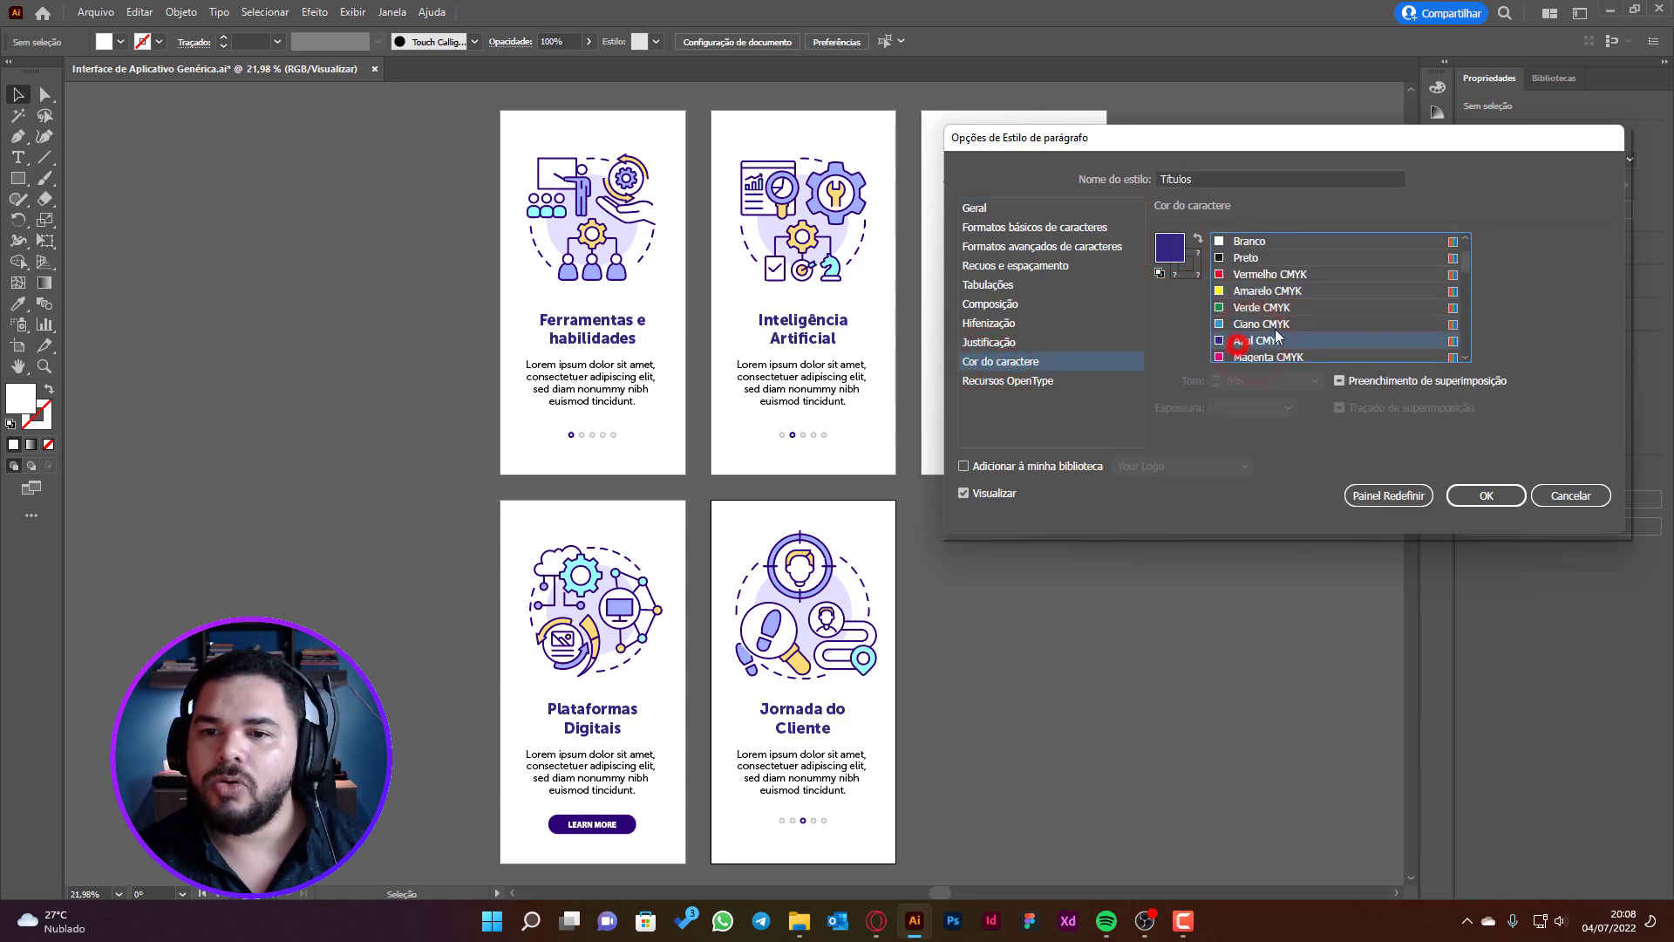
{"action": "scroll", "coordinate": [1277, 336], "scroll_direction": "down", "scroll_amount": 2}
{"action": "left_click", "coordinate": [1277, 323]}
{"action": "left_click", "coordinate": [1278, 290]}
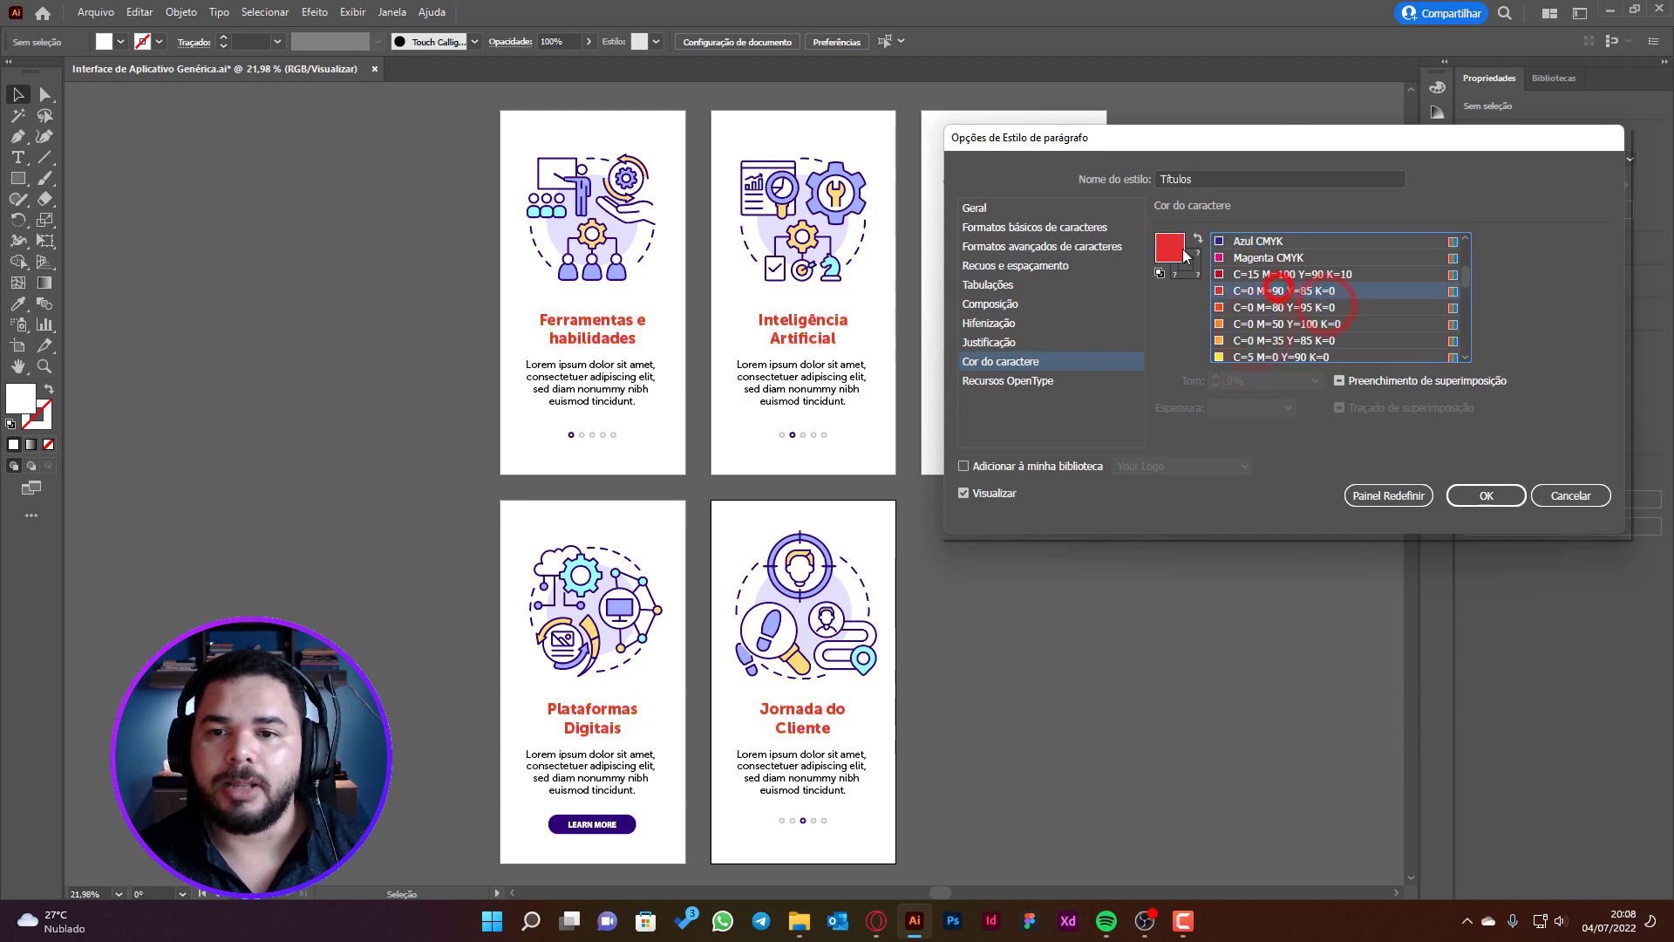
{"action": "scroll", "coordinate": [1278, 314], "scroll_direction": "up", "scroll_amount": 3}
{"action": "left_click", "coordinate": [1278, 324]}
{"action": "scroll", "coordinate": [1278, 314], "scroll_direction": "down", "scroll_amount": 1}
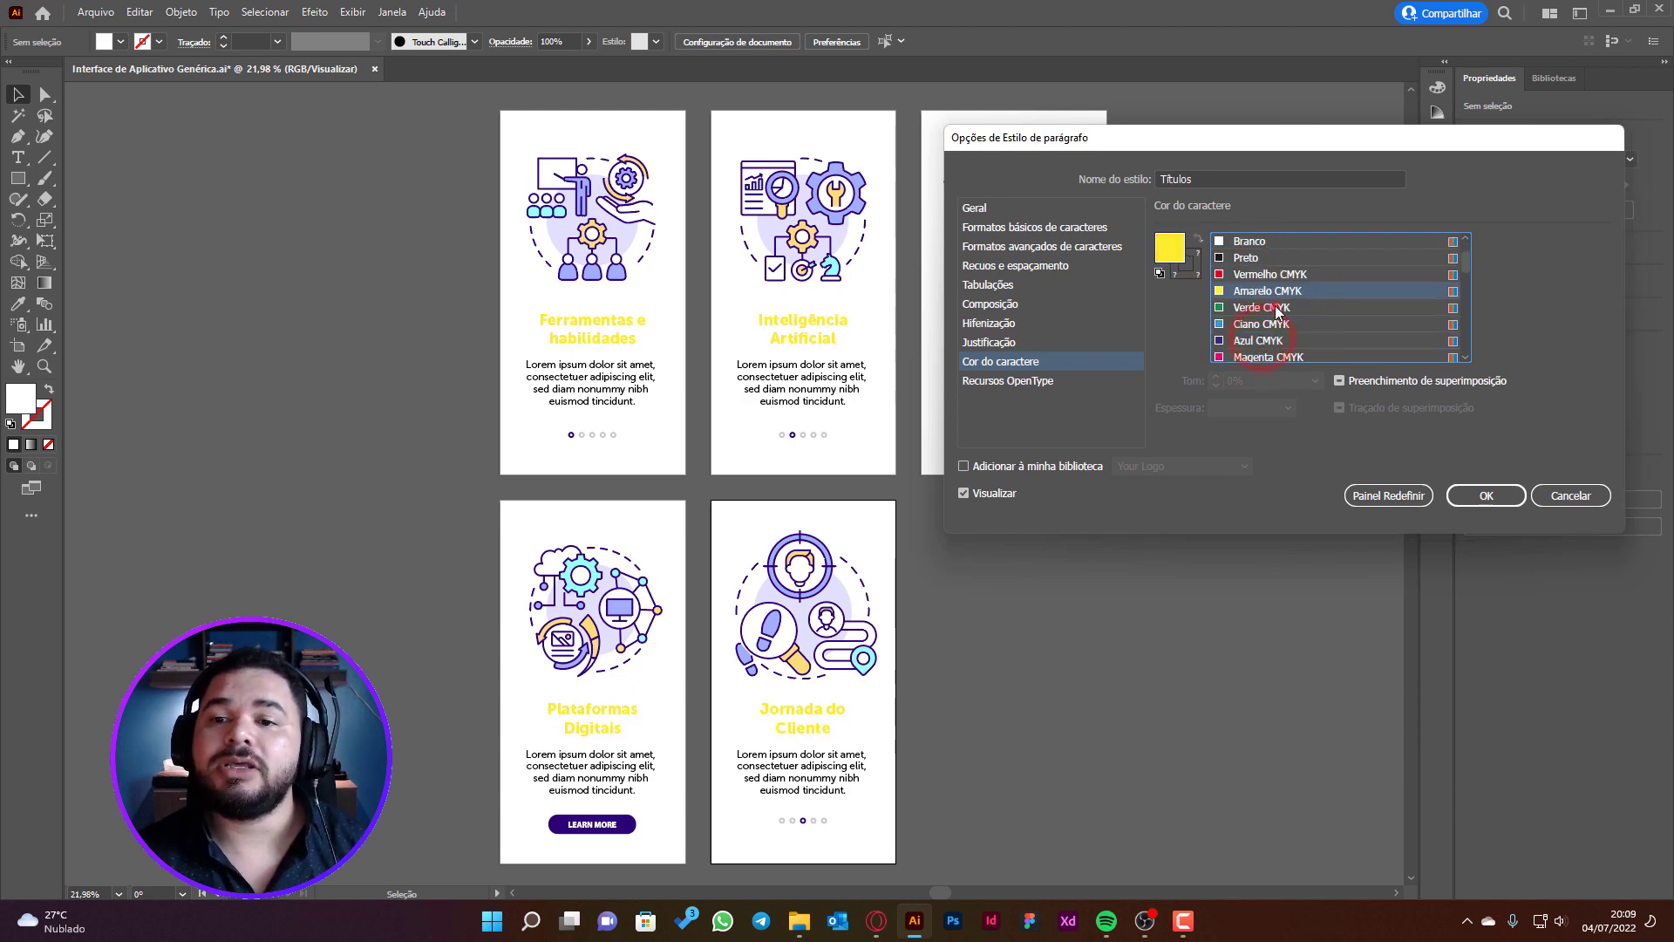
{"action": "left_click", "coordinate": [1278, 307]}
{"action": "scroll", "coordinate": [1278, 307], "scroll_direction": "down", "scroll_amount": 1}
{"action": "left_click", "coordinate": [1272, 306]}
{"action": "scroll", "coordinate": [1268, 314], "scroll_direction": "down", "scroll_amount": 2}
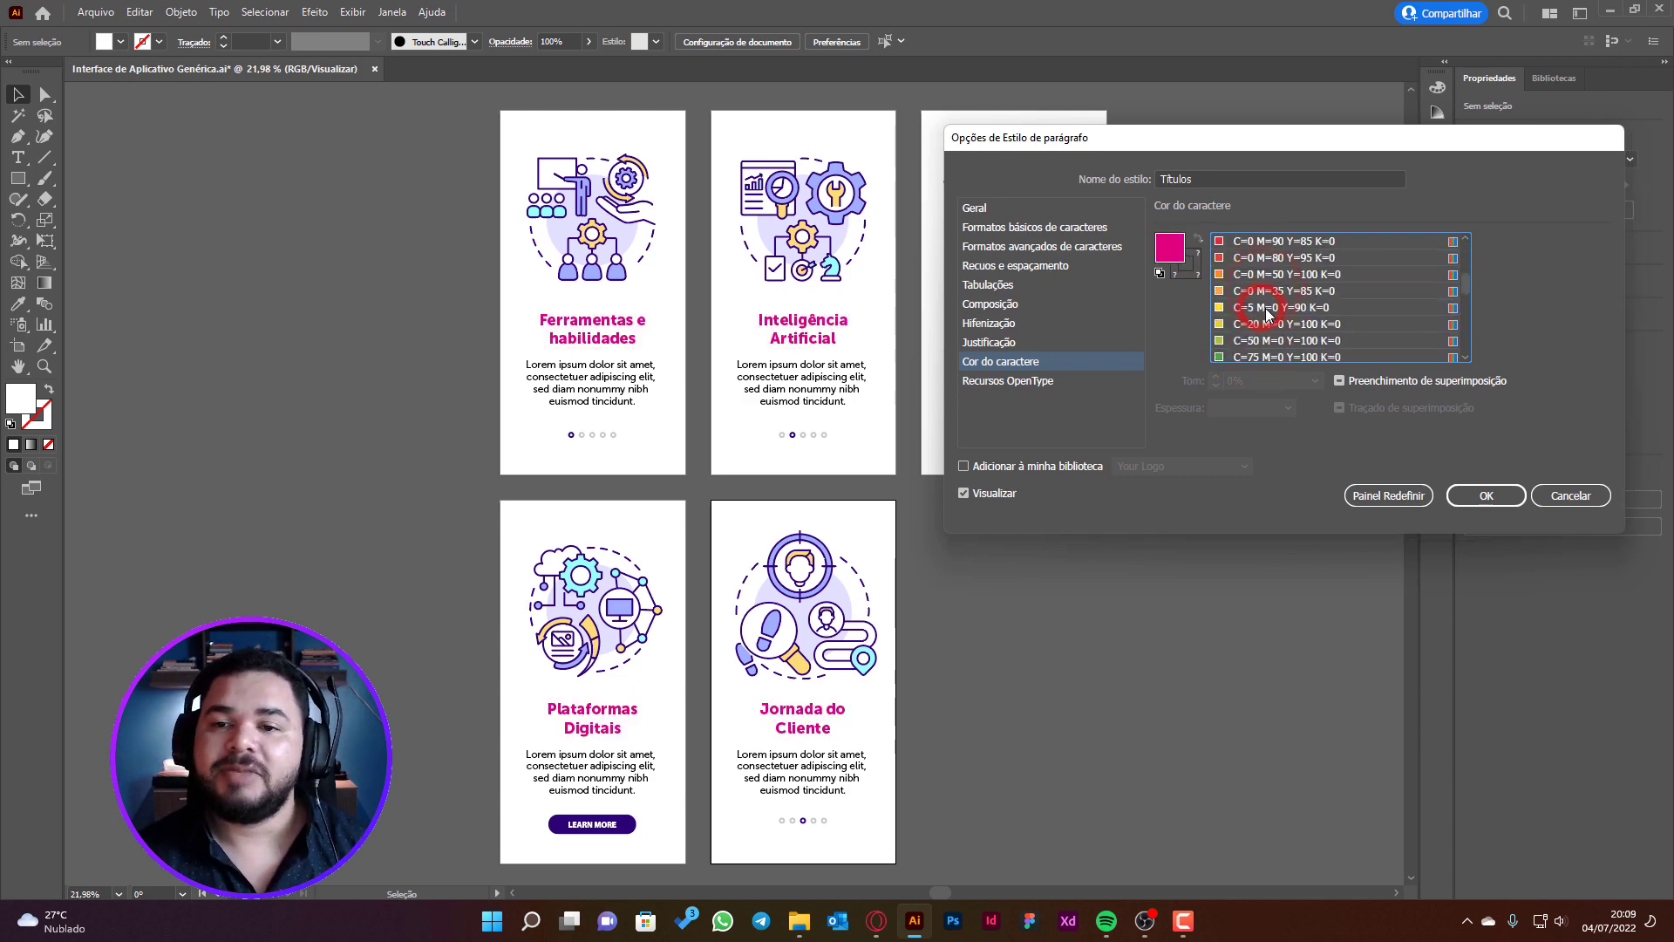
Preview the titles in yellow-green, beige, purple and finally green
{"action": "mouse_move", "coordinate": [1167, 138]}
{"action": "left_mouse_down"}
{"action": "mouse_move", "coordinate": [1478, 209]}
{"action": "mouse_move", "coordinate": [1315, 143]}
{"action": "left_mouse_up"}
{"action": "left_click", "coordinate": [1429, 323]}
{"action": "scroll", "coordinate": [1430, 327], "scroll_direction": "down", "scroll_amount": 1}
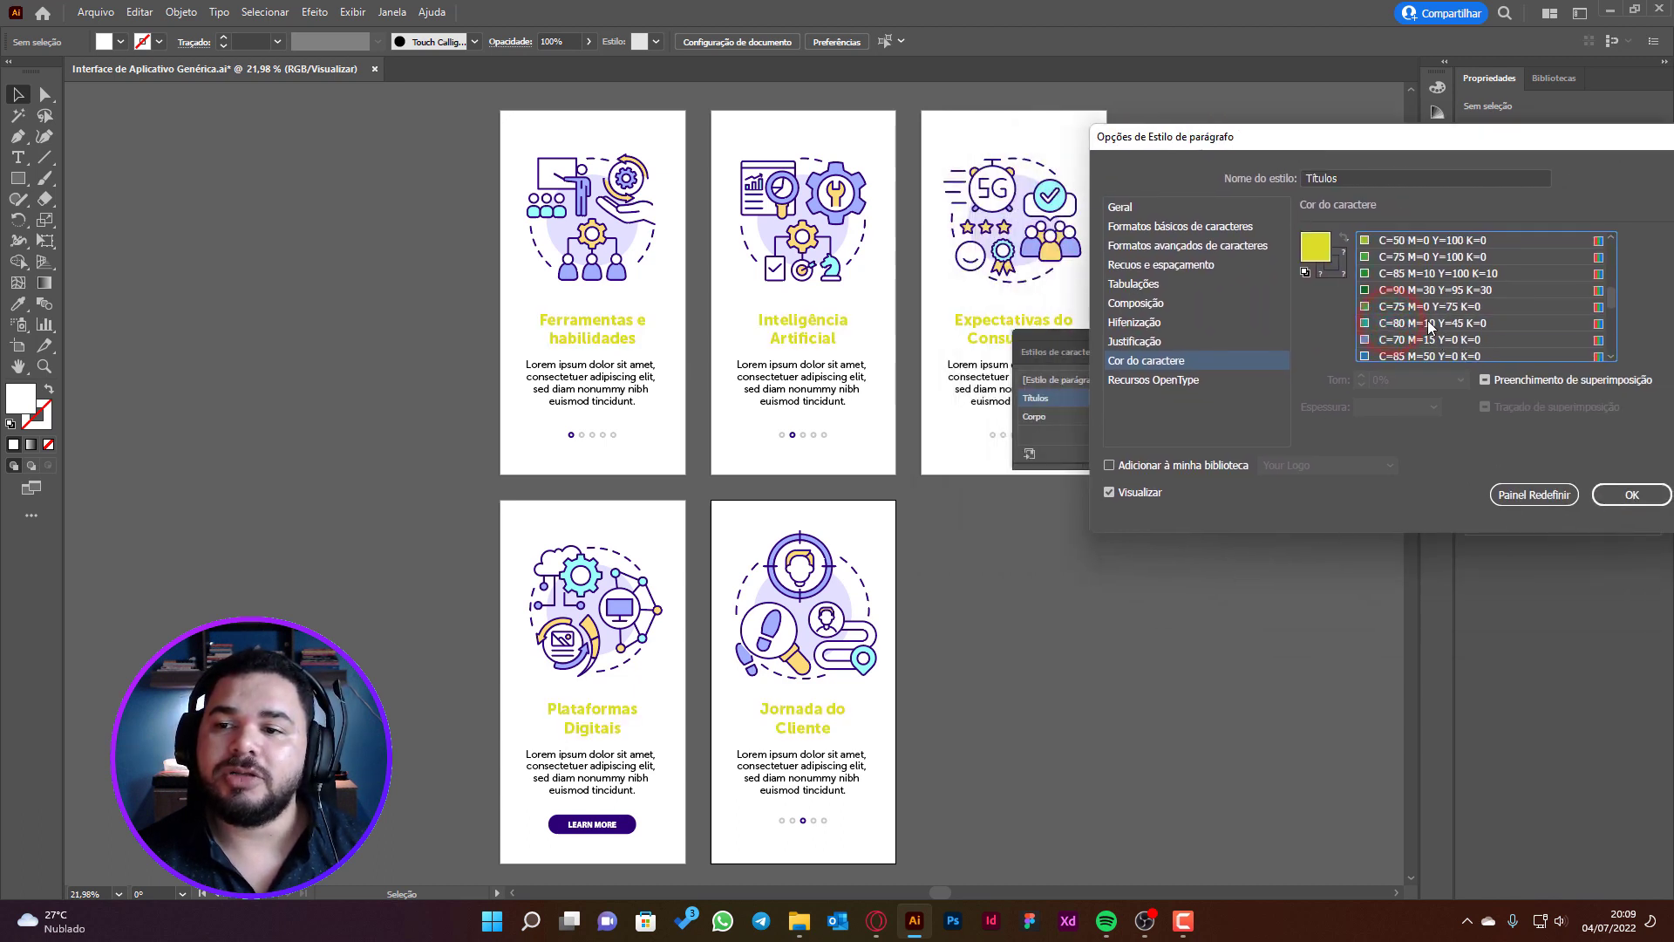
{"action": "scroll", "coordinate": [1430, 325], "scroll_direction": "down", "scroll_amount": 4}
{"action": "left_click", "coordinate": [1395, 334]}
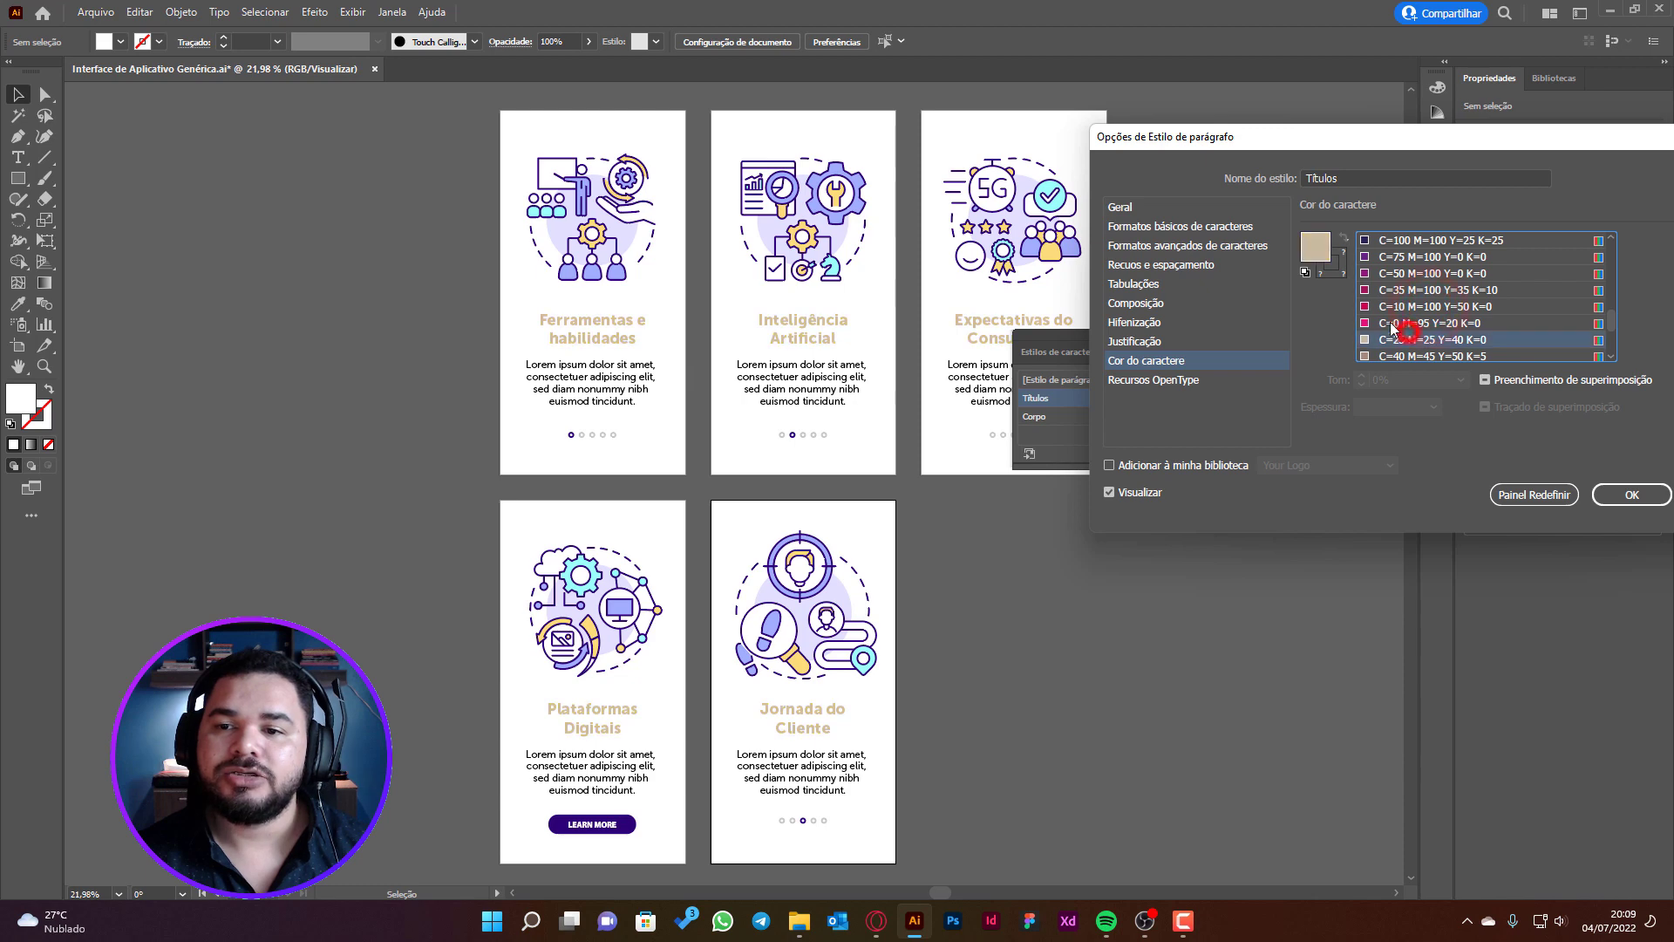
{"action": "left_click", "coordinate": [1395, 257]}
{"action": "scroll", "coordinate": [1395, 277], "scroll_direction": "up", "scroll_amount": 3}
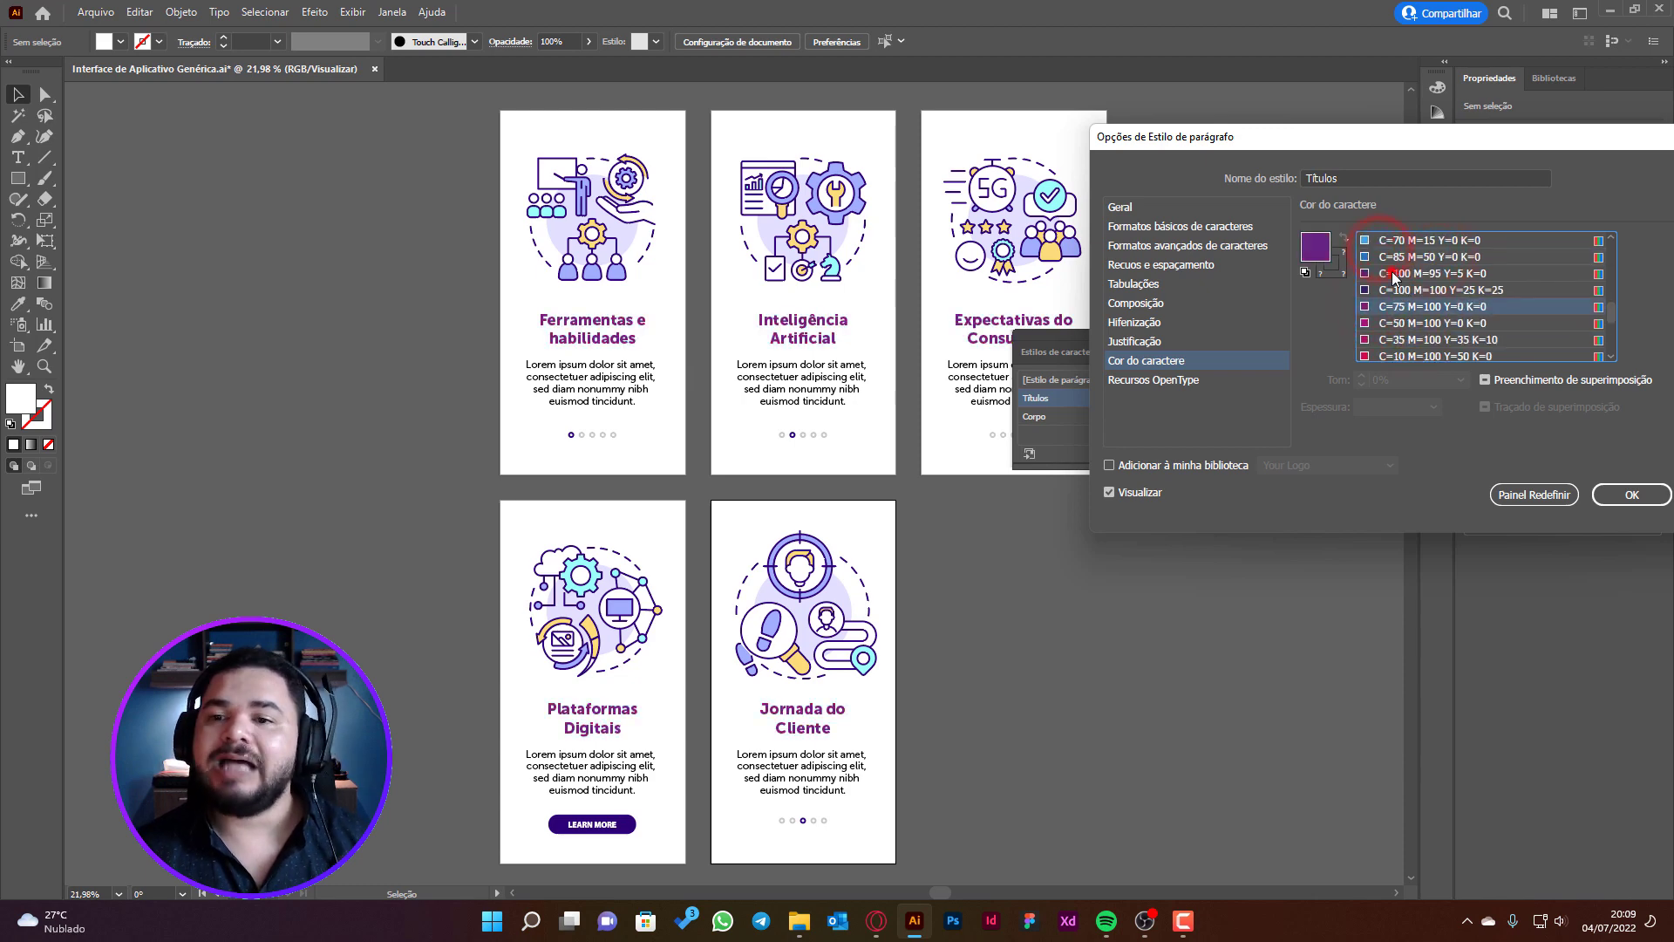
{"action": "scroll", "coordinate": [1393, 277], "scroll_direction": "up", "scroll_amount": 3}
{"action": "left_click", "coordinate": [1386, 256]}
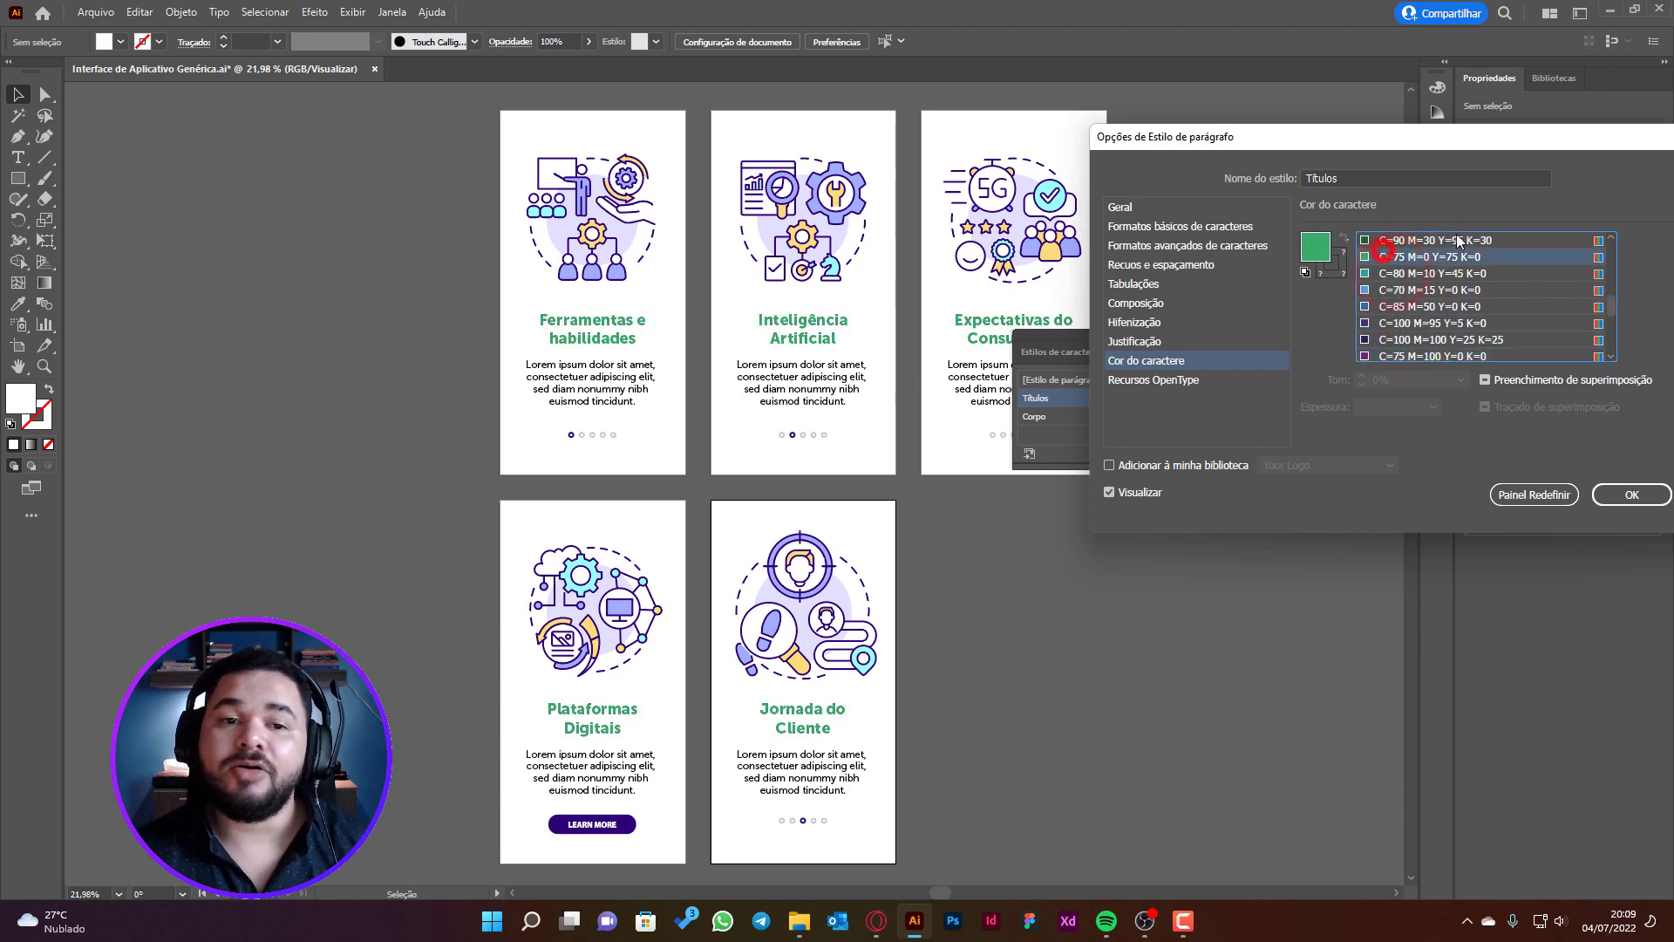
{"action": "left_click_drag", "start_coordinate": [1499, 137], "coordinate": [1384, 142]}
Discard the colour previews and add a global muted red swatch, R=176 G=100 B=108
{"action": "left_click", "coordinate": [1604, 500]}
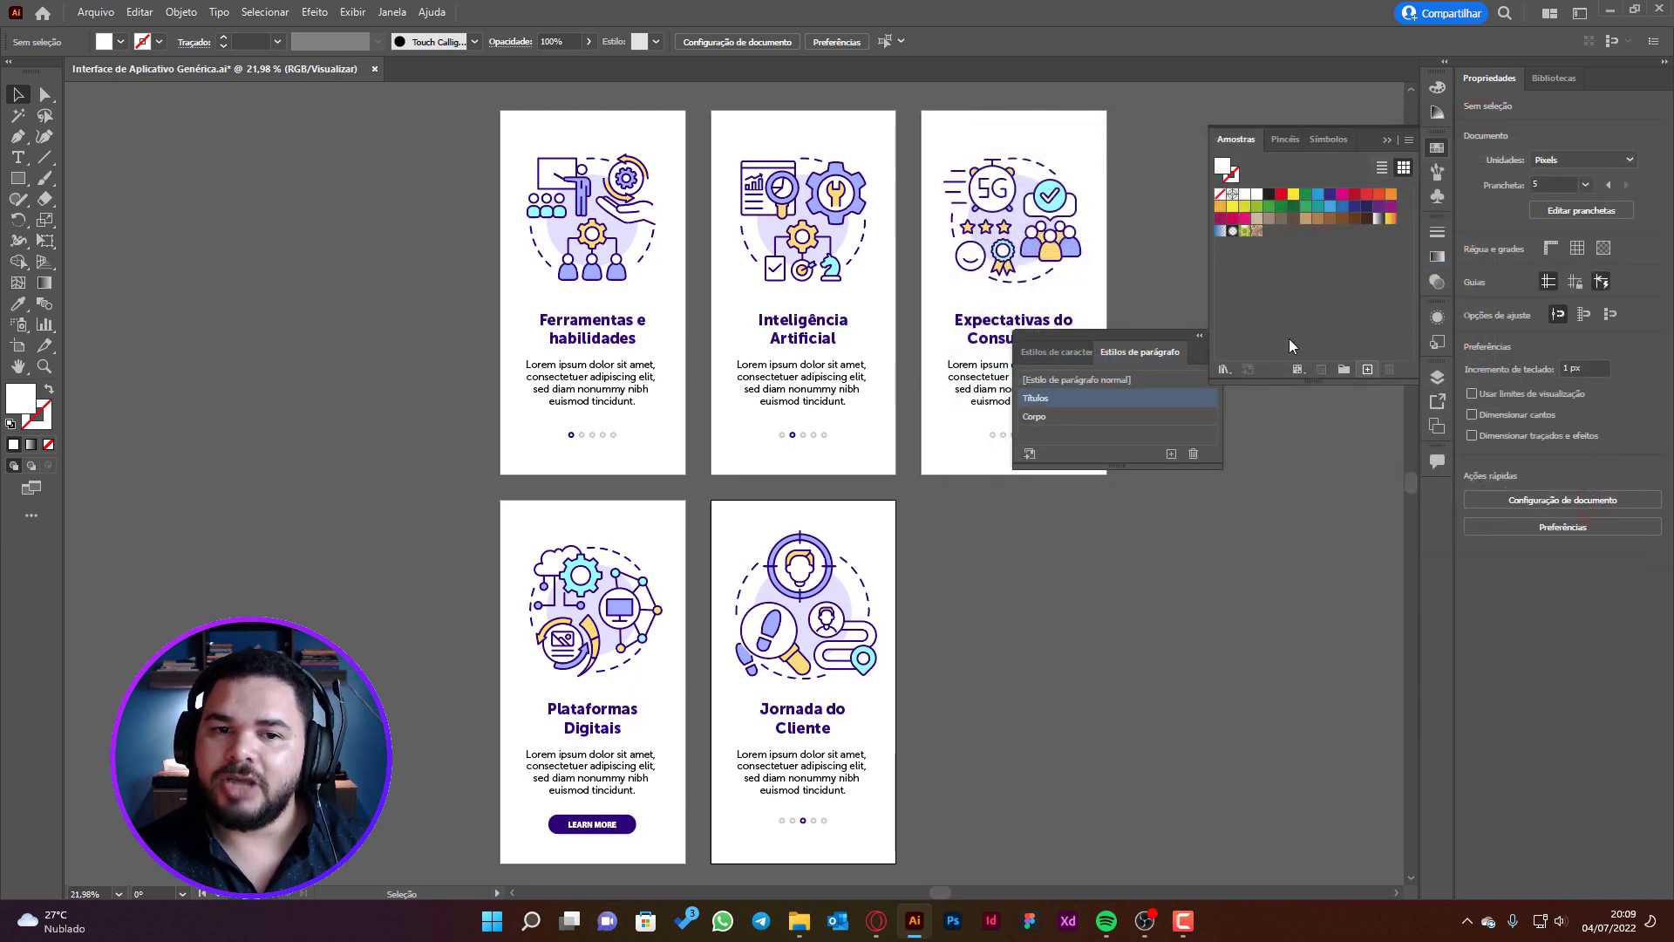
{"action": "left_click", "coordinate": [1195, 615]}
{"action": "left_click", "coordinate": [1367, 370]}
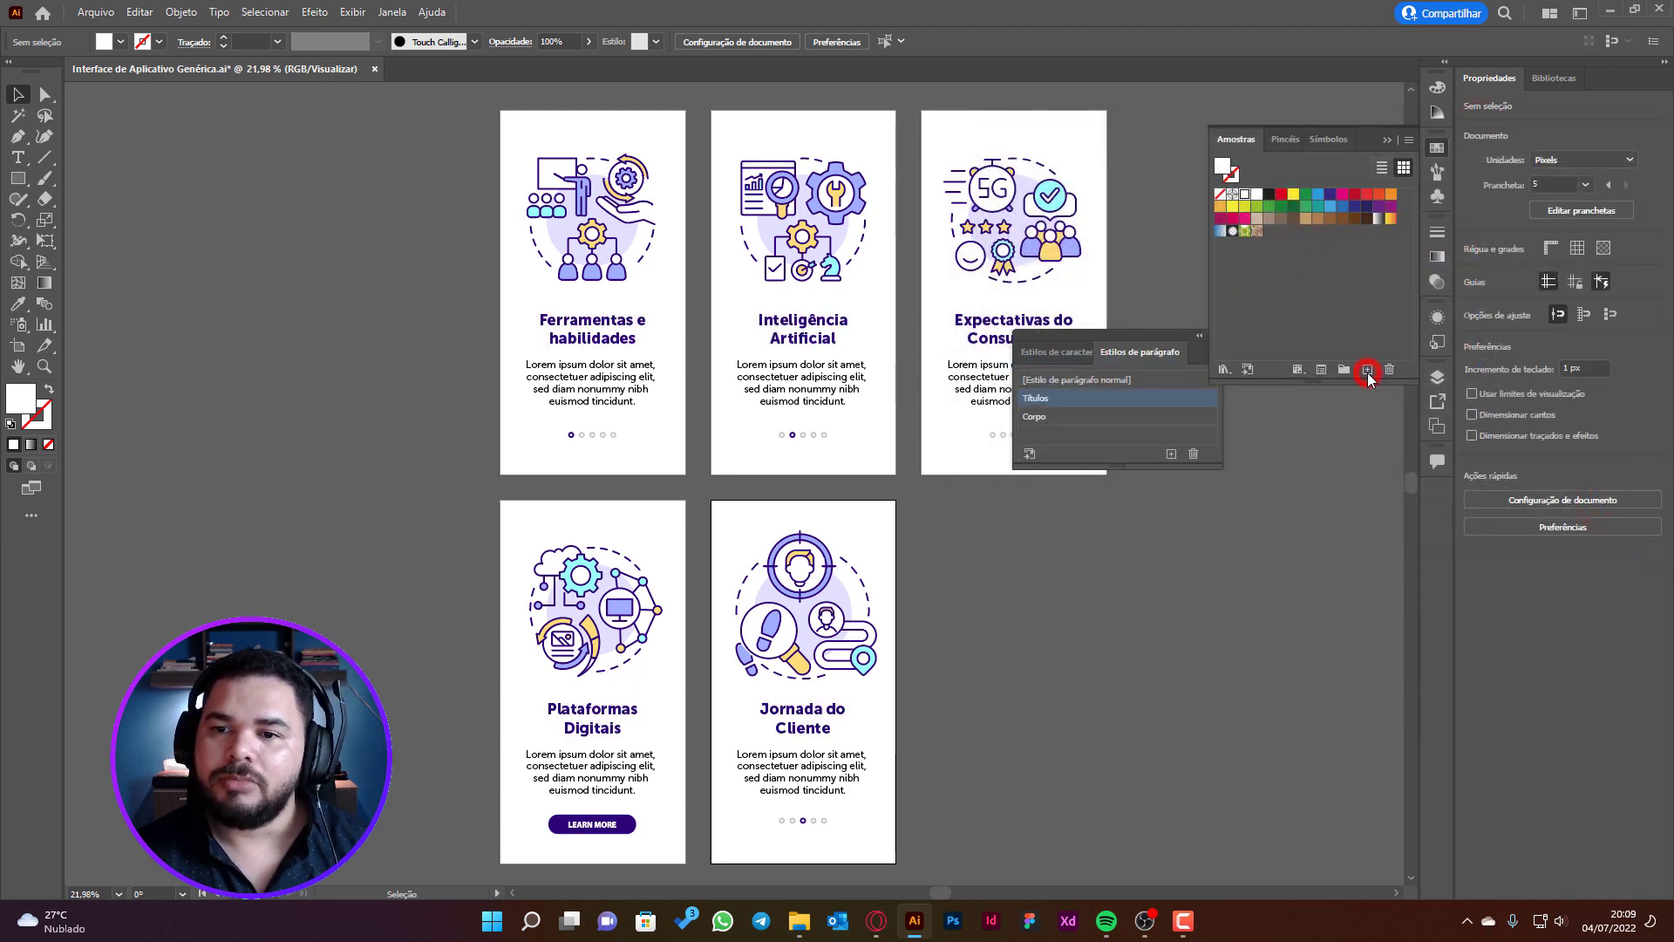
{"action": "left_click", "coordinate": [851, 426]}
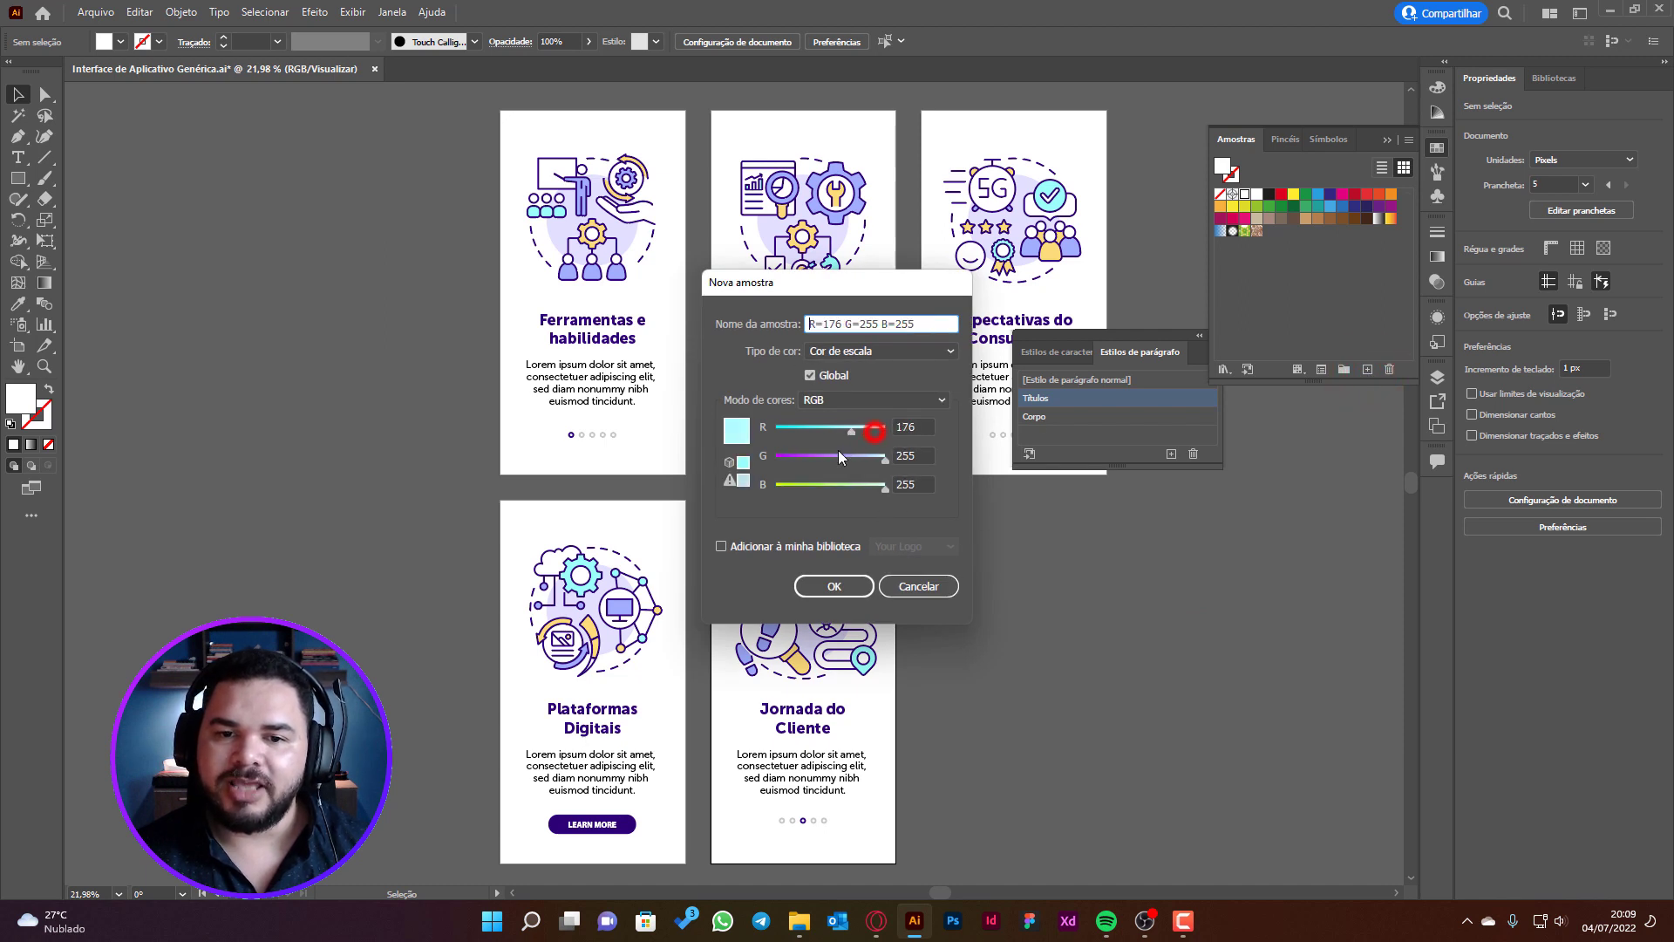
{"action": "left_click", "coordinate": [805, 455]}
{"action": "left_click", "coordinate": [809, 484]}
{"action": "left_click", "coordinate": [909, 398]}
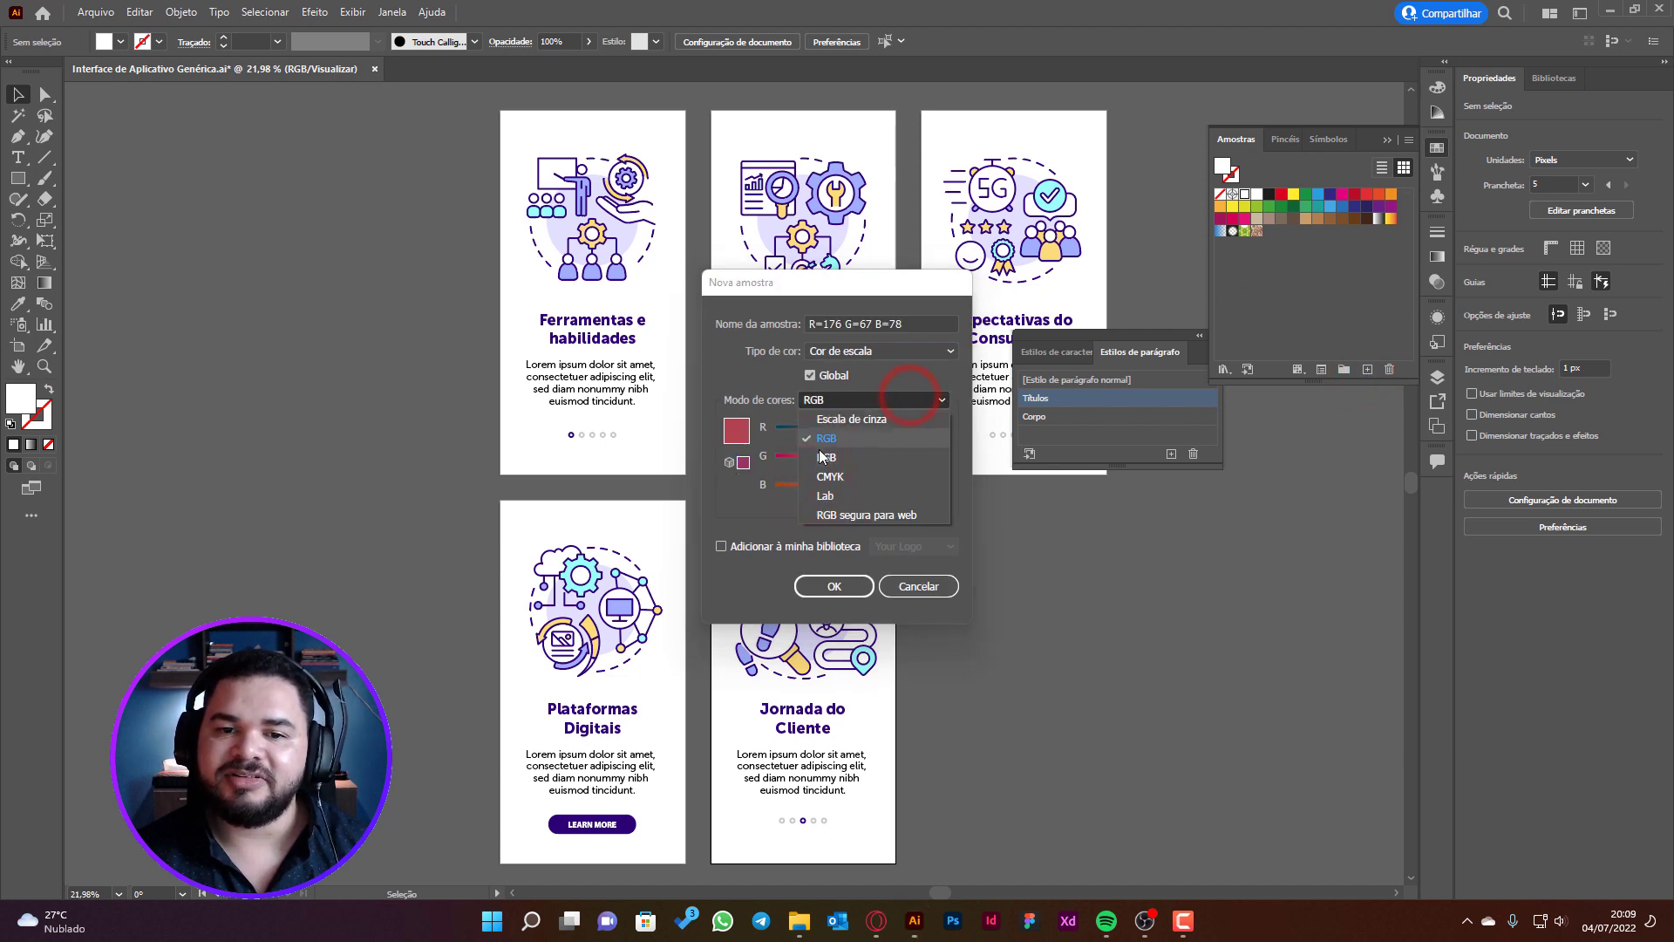
{"action": "left_click", "coordinate": [819, 455]}
{"action": "left_click", "coordinate": [835, 457]}
{"action": "left_click", "coordinate": [859, 400]}
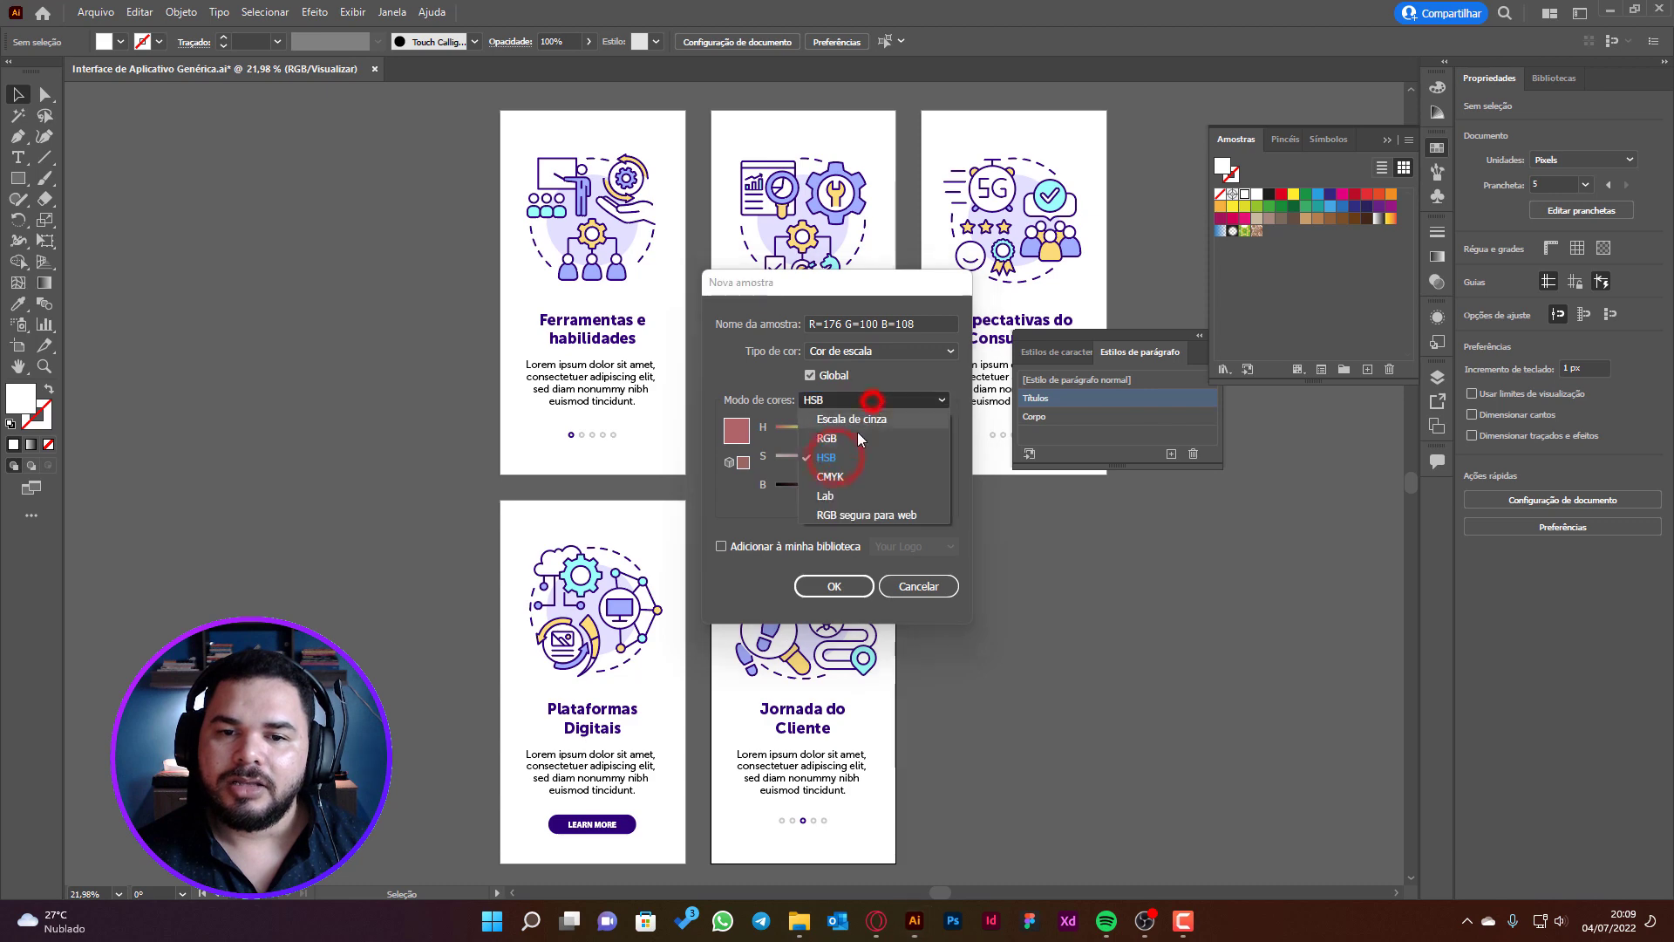
{"action": "left_click", "coordinate": [835, 471]}
{"action": "left_click", "coordinate": [852, 587]}
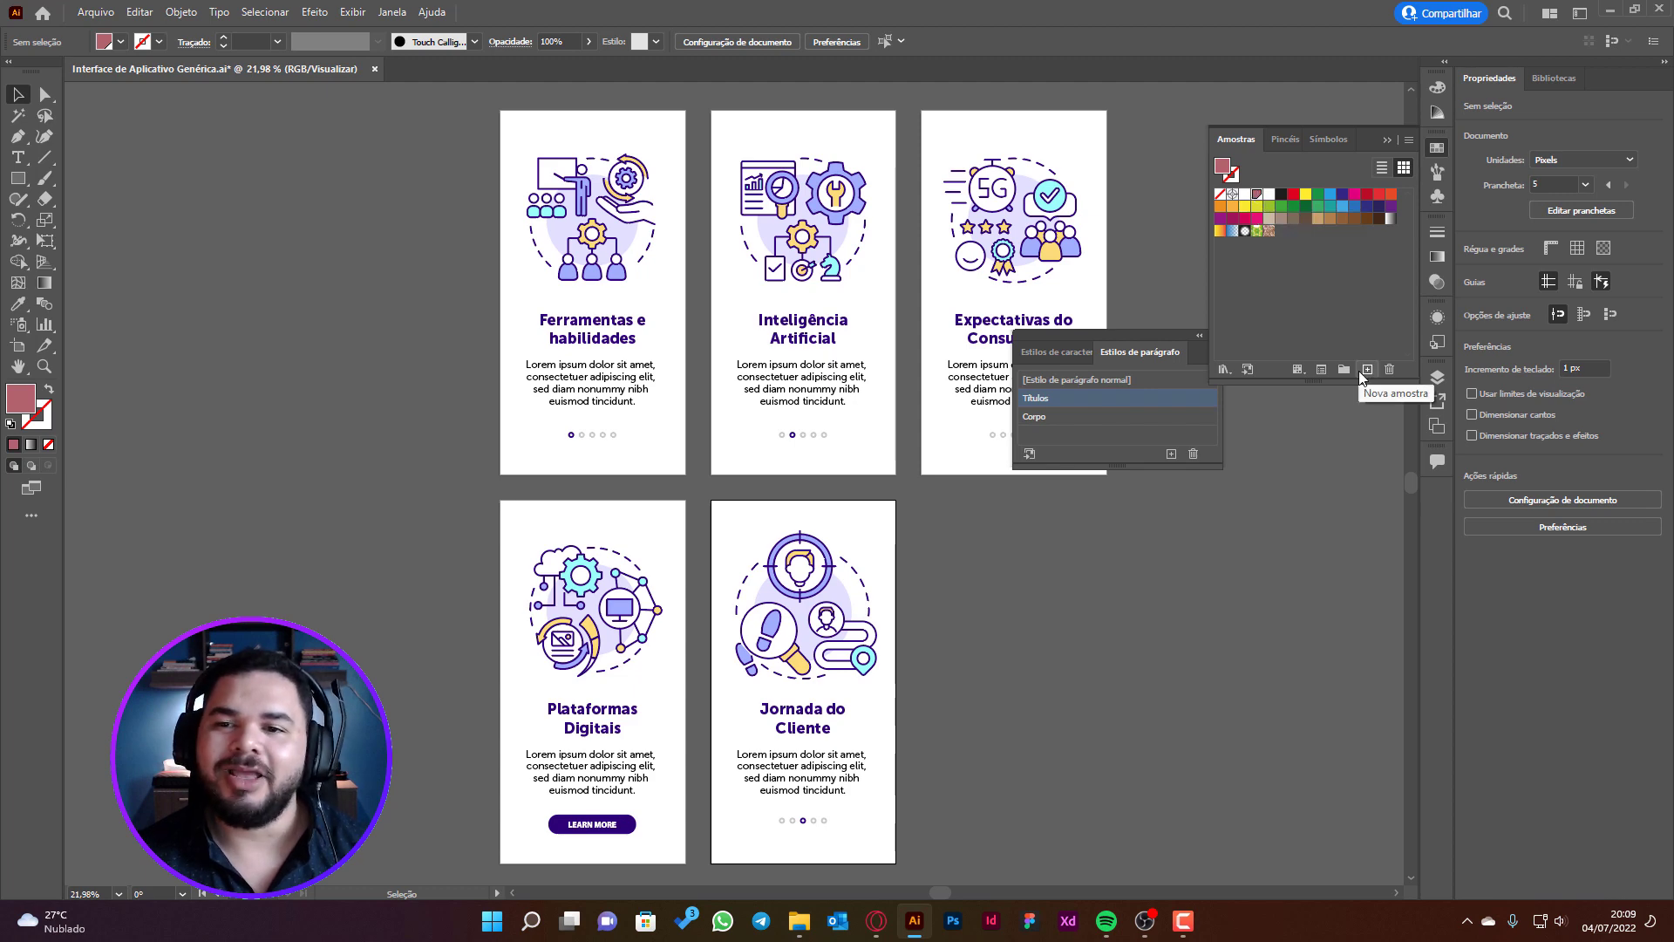
Set the Títulos style's character colour to the Vermelho CMYK red swatch
{"action": "left_click", "coordinate": [1097, 402]}
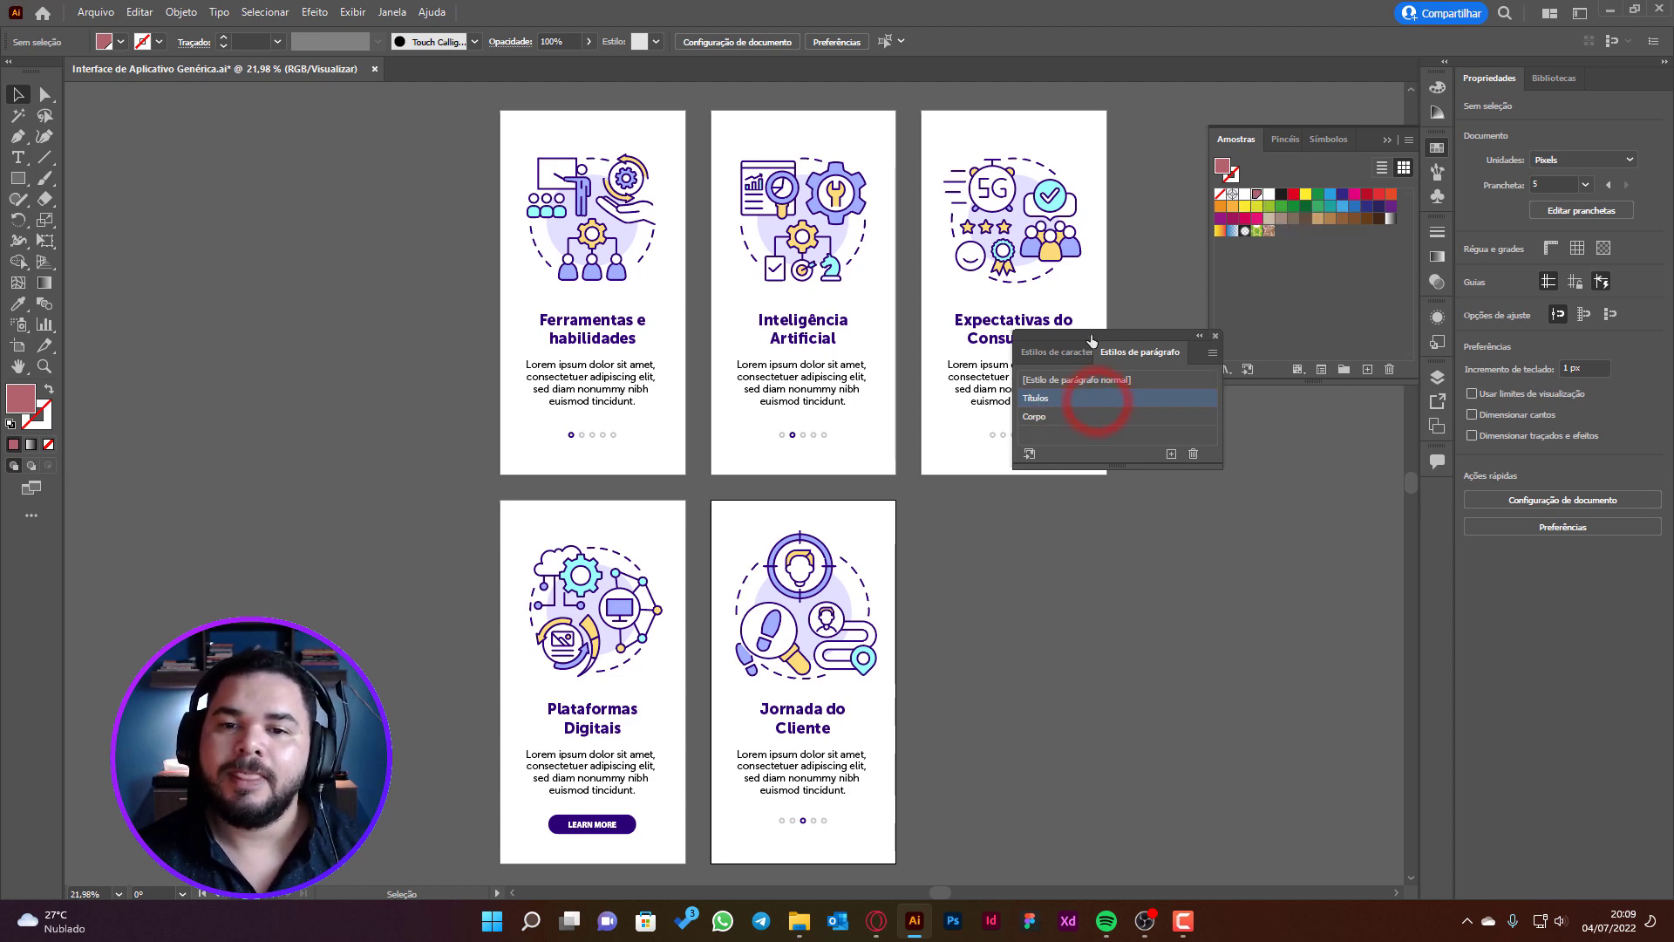
{"action": "left_click", "coordinate": [1006, 370]}
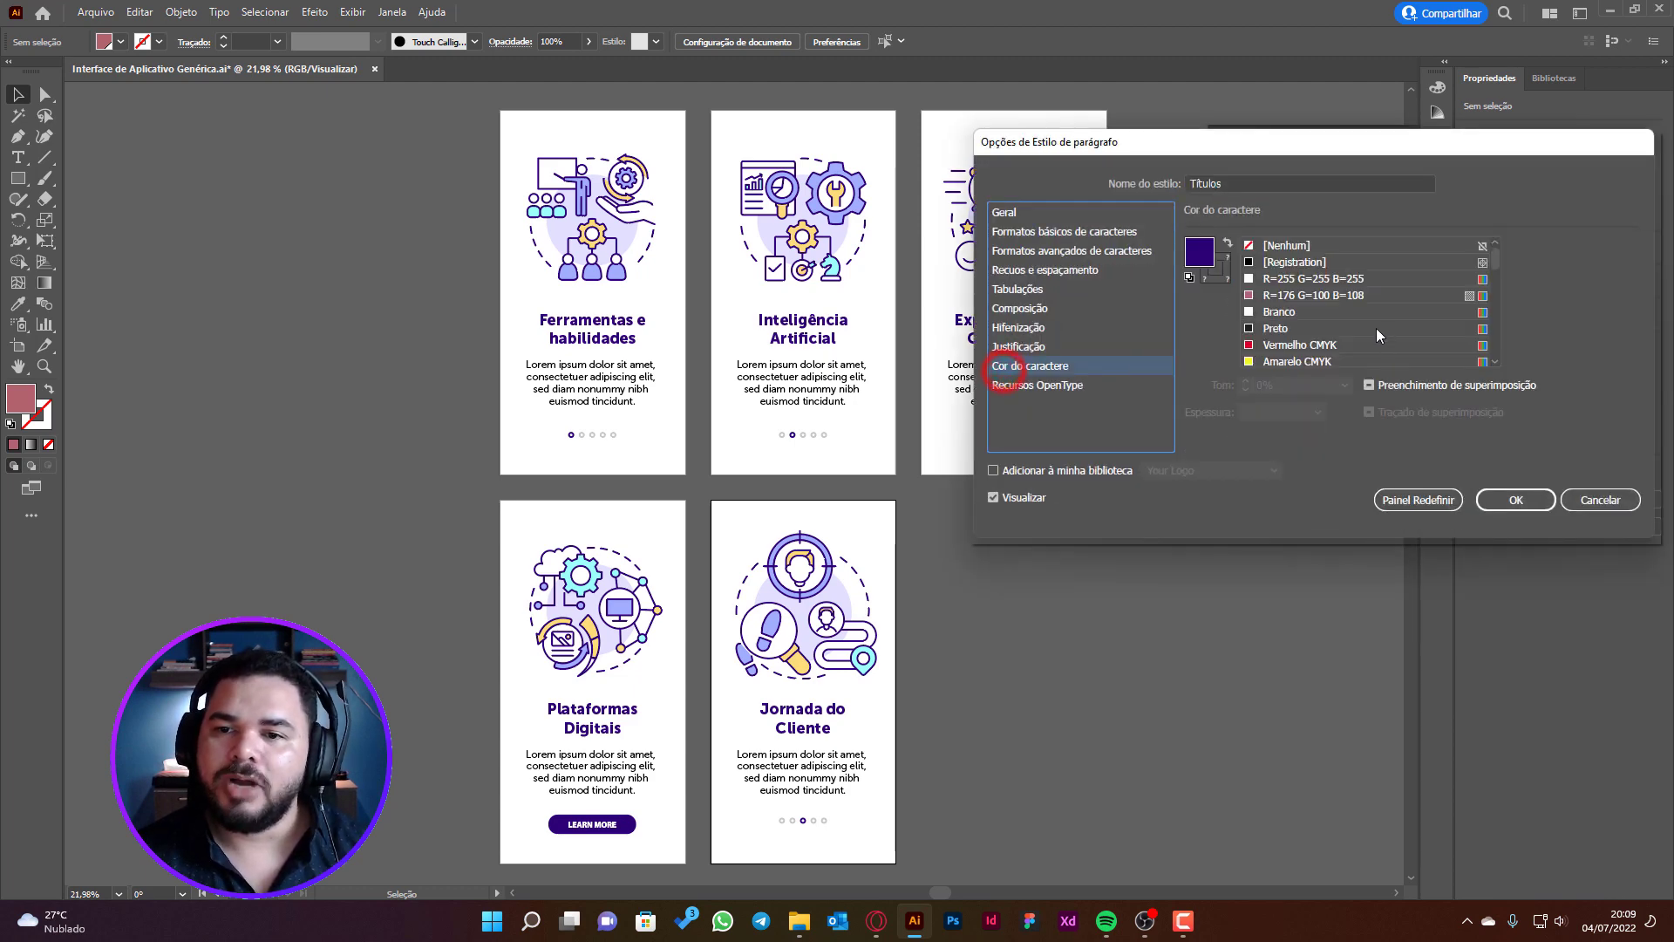
{"action": "scroll", "coordinate": [1375, 328], "scroll_direction": "down", "scroll_amount": 1}
{"action": "scroll", "coordinate": [1376, 319], "scroll_direction": "up", "scroll_amount": 1}
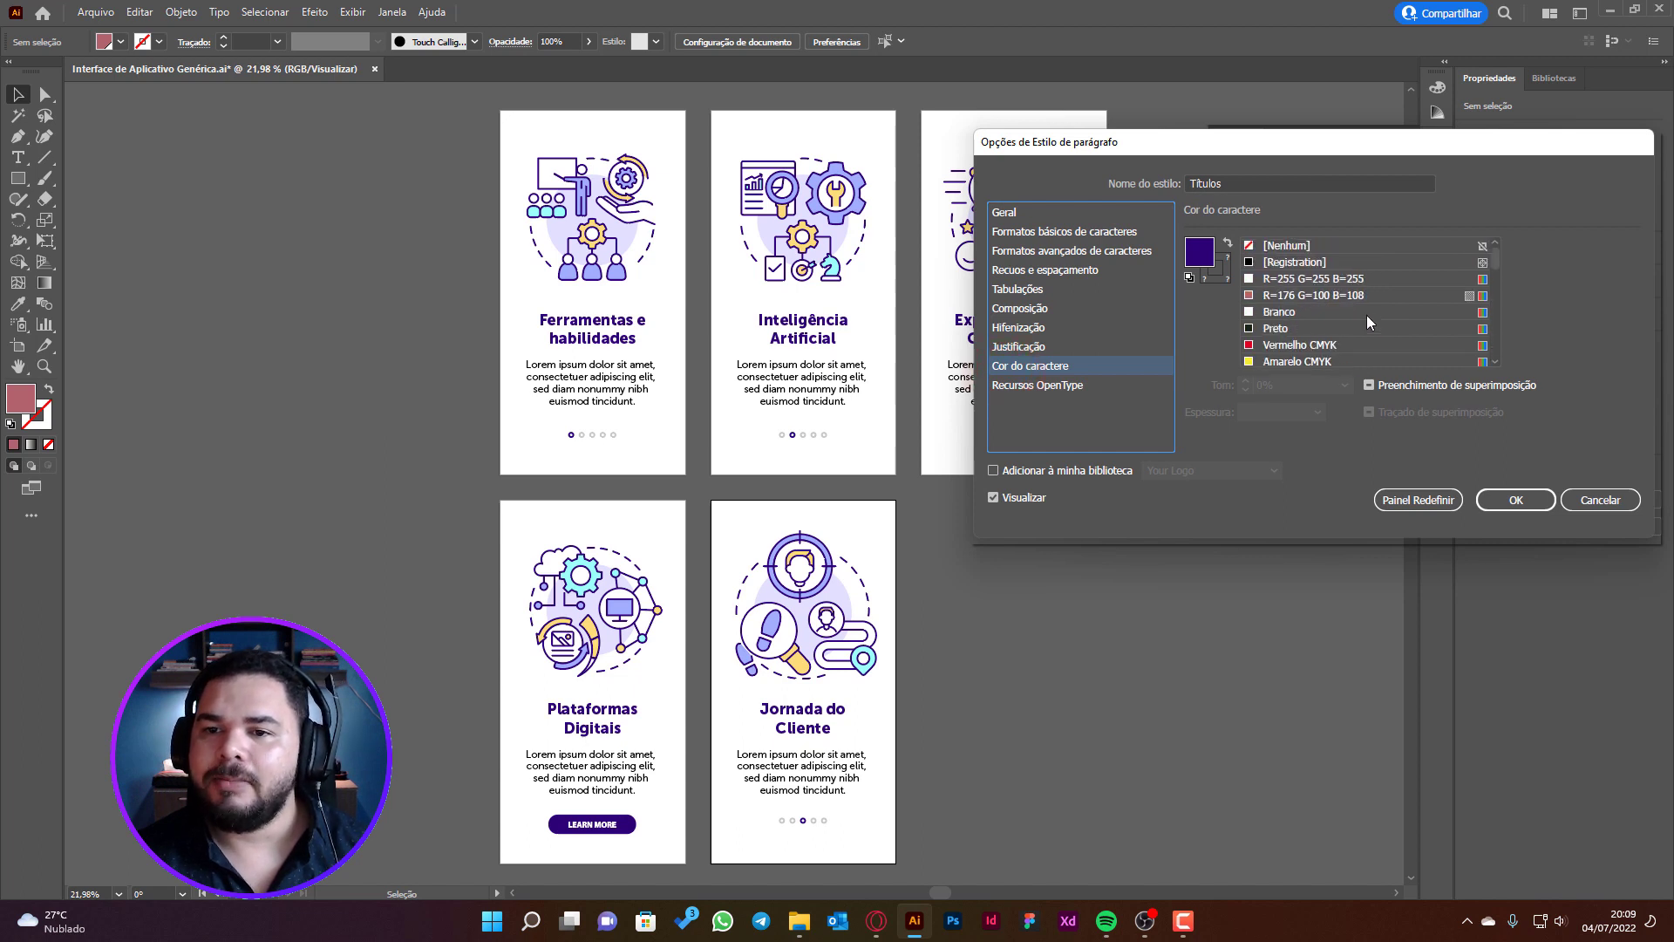
{"action": "left_click", "coordinate": [1250, 296]}
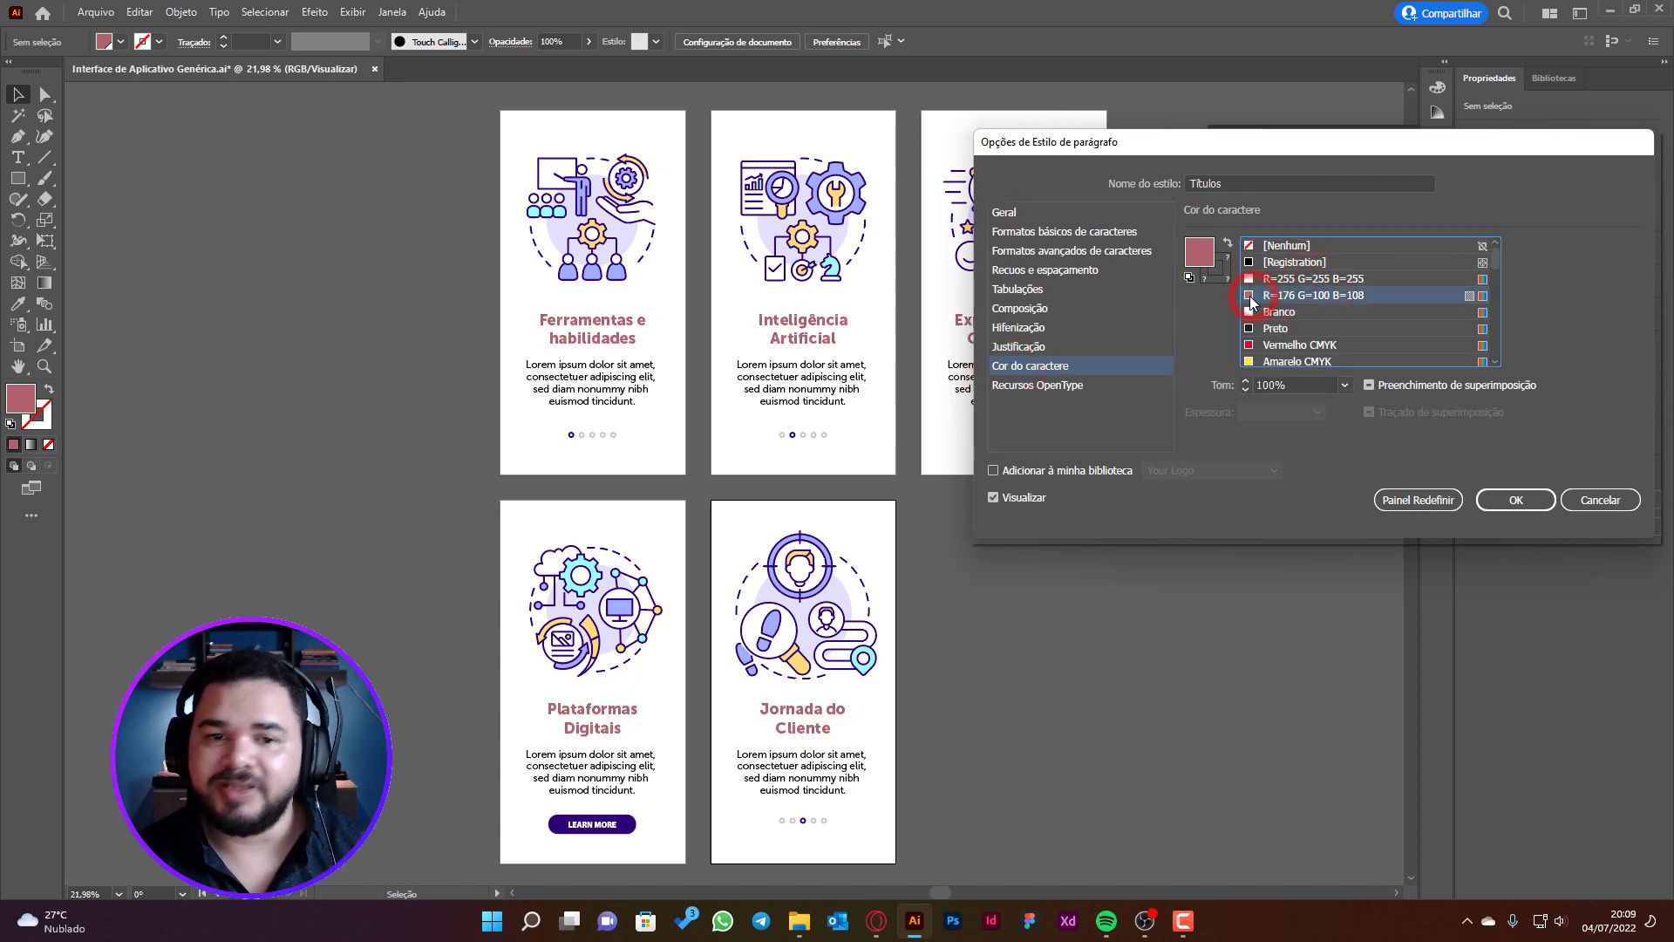
{"action": "left_click", "coordinate": [1284, 345]}
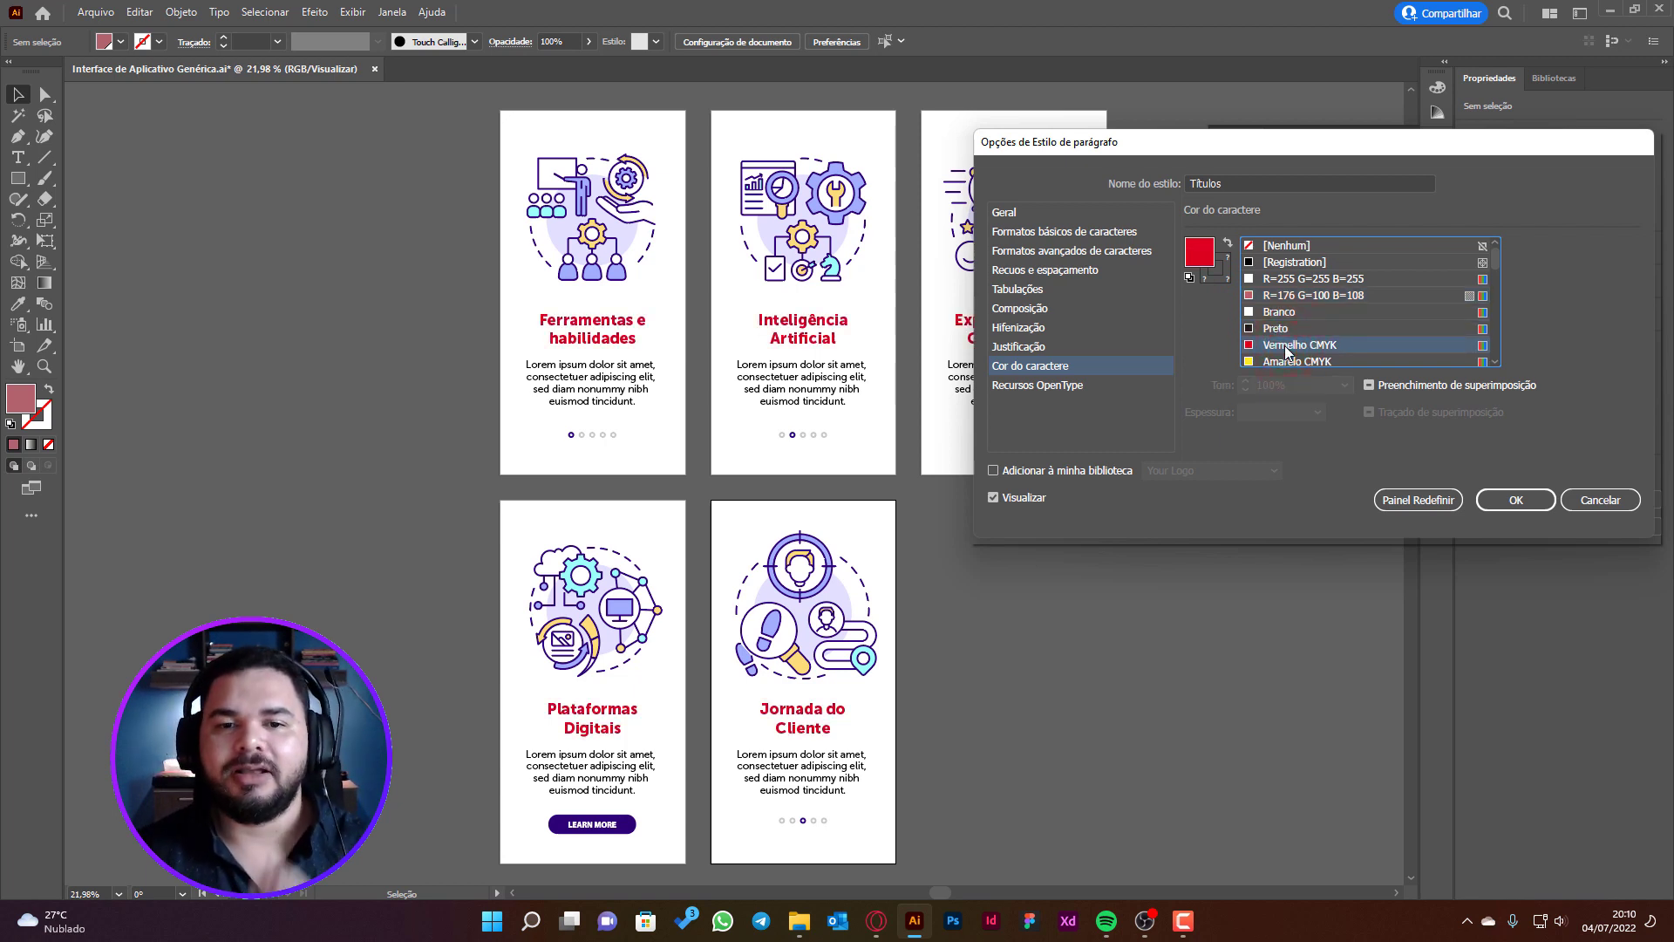
Set the Títulos font to IBM Plex Sans Bold and apply the style
{"action": "left_click", "coordinate": [1055, 233]}
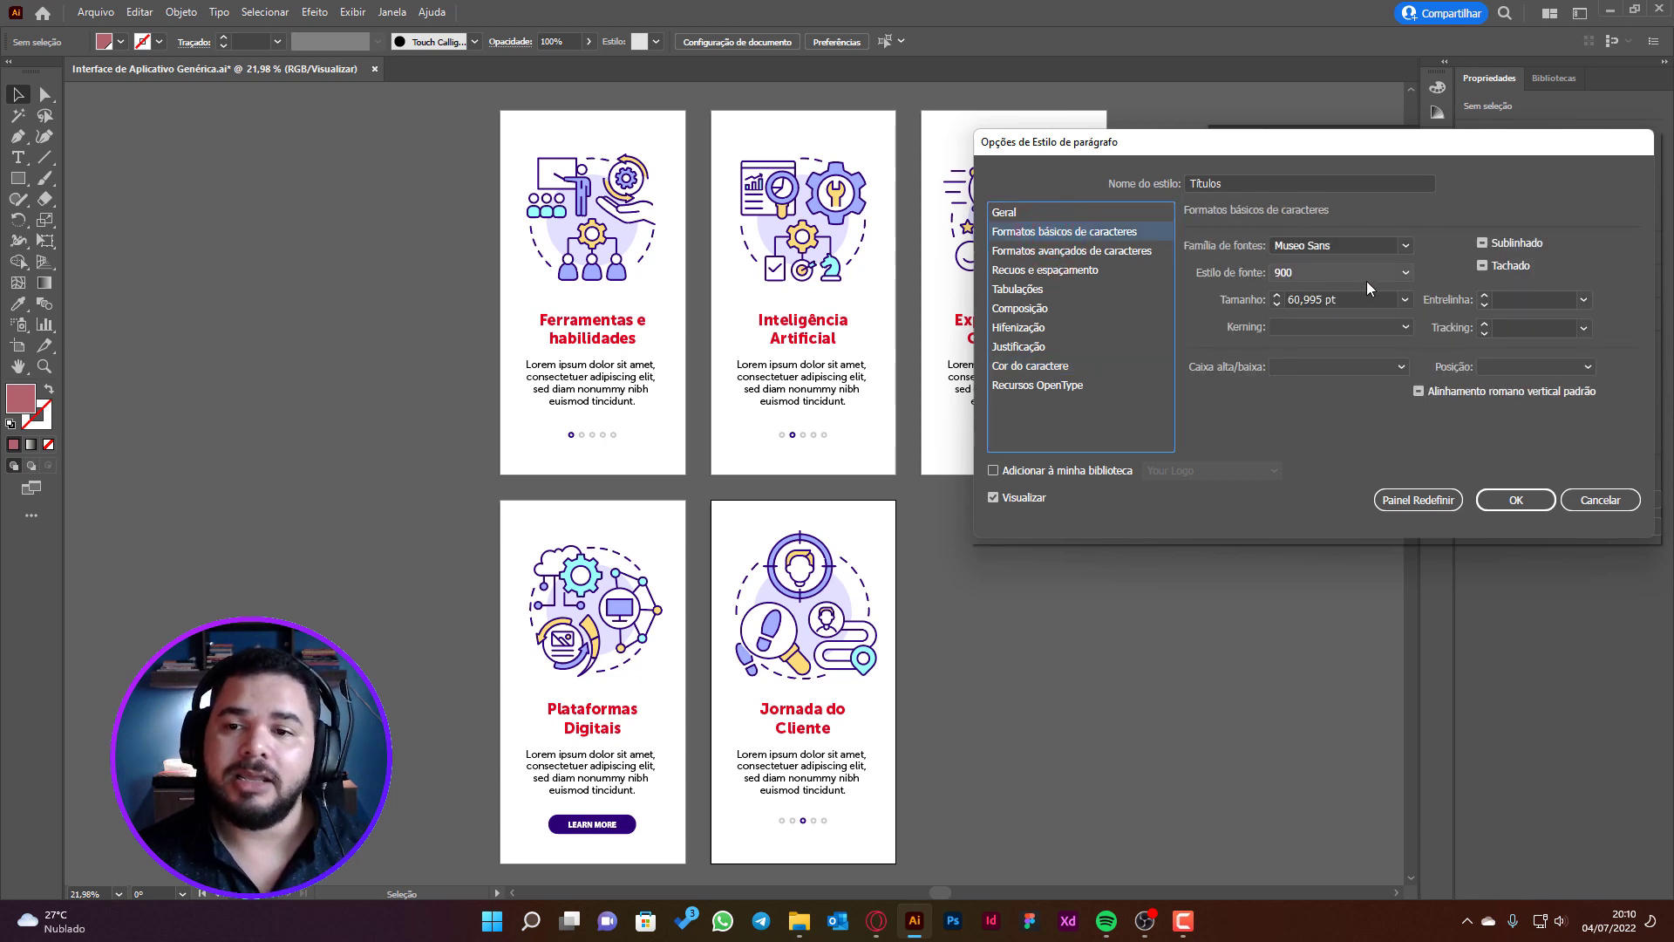
{"action": "left_click", "coordinate": [1406, 245]}
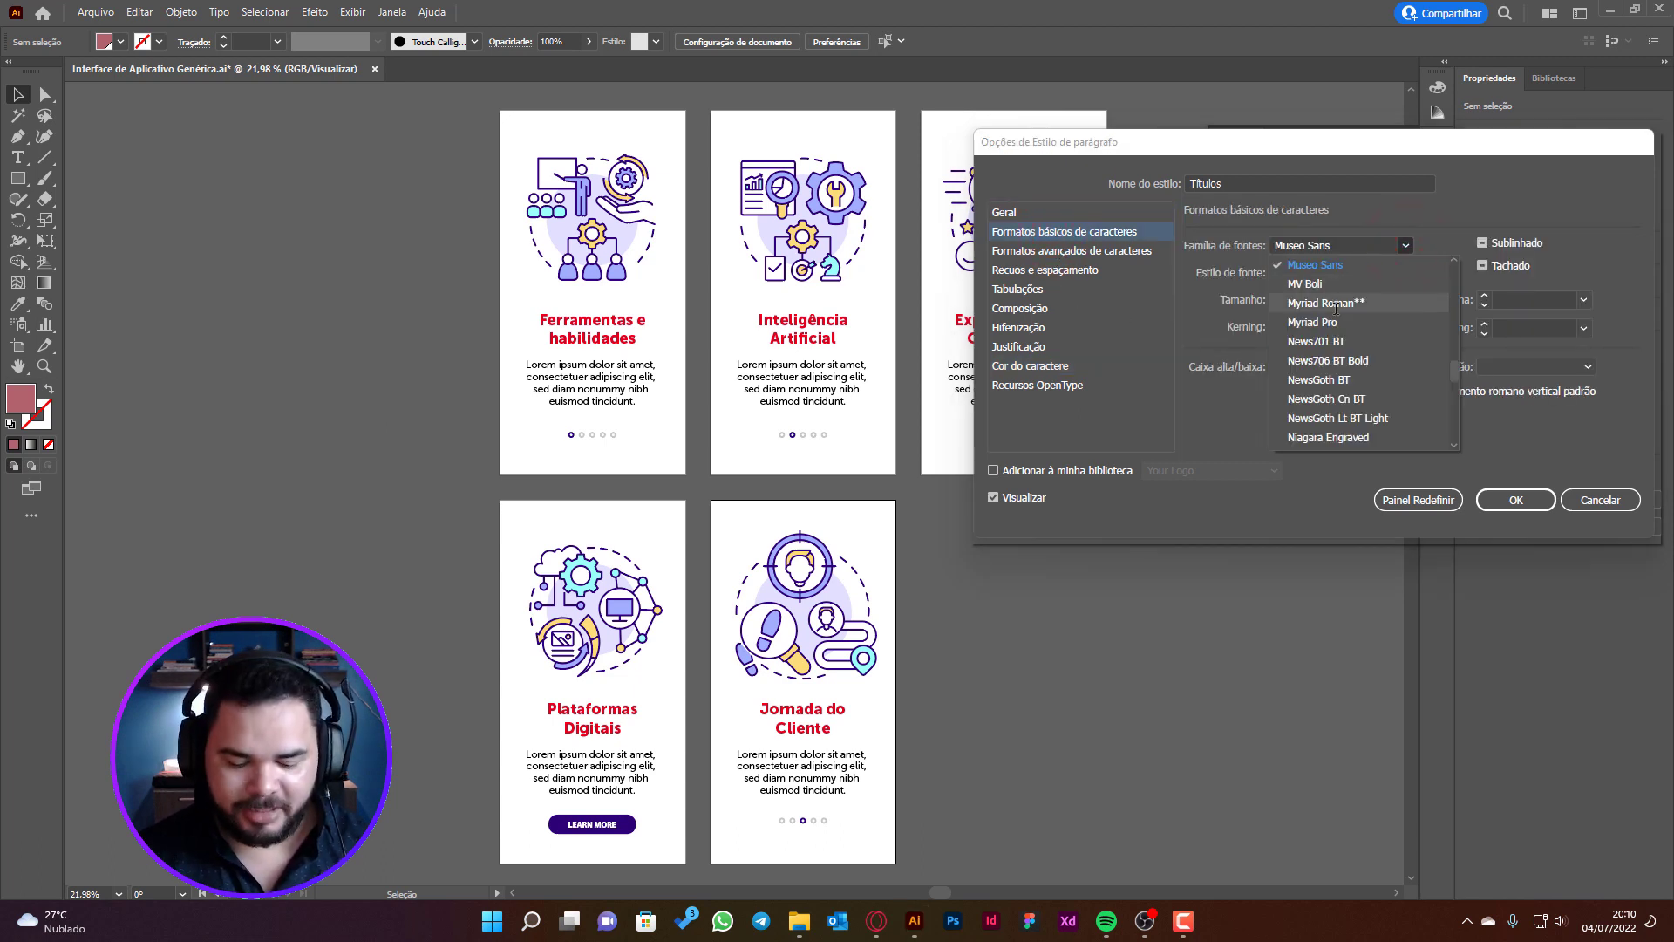
{"action": "scroll", "coordinate": [1335, 308], "scroll_direction": "up", "scroll_amount": 10}
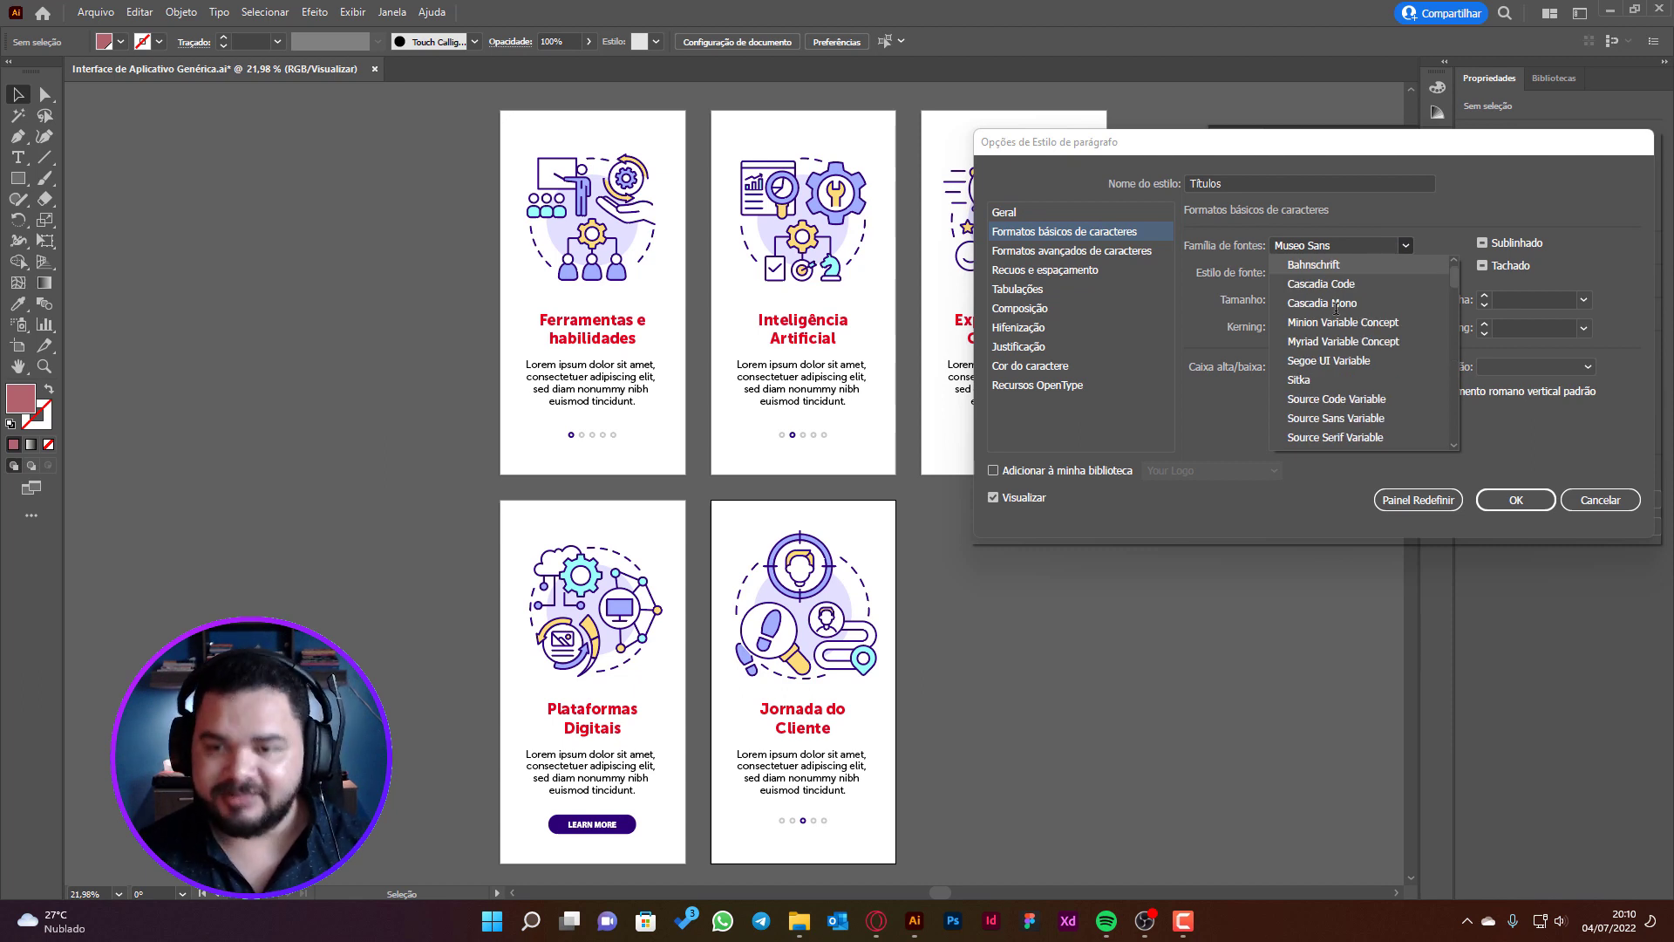
{"action": "scroll", "coordinate": [1336, 308], "scroll_direction": "down", "scroll_amount": 8}
{"action": "scroll", "coordinate": [1347, 322], "scroll_direction": "down", "scroll_amount": 6}
{"action": "scroll", "coordinate": [1356, 336], "scroll_direction": "down", "scroll_amount": 4}
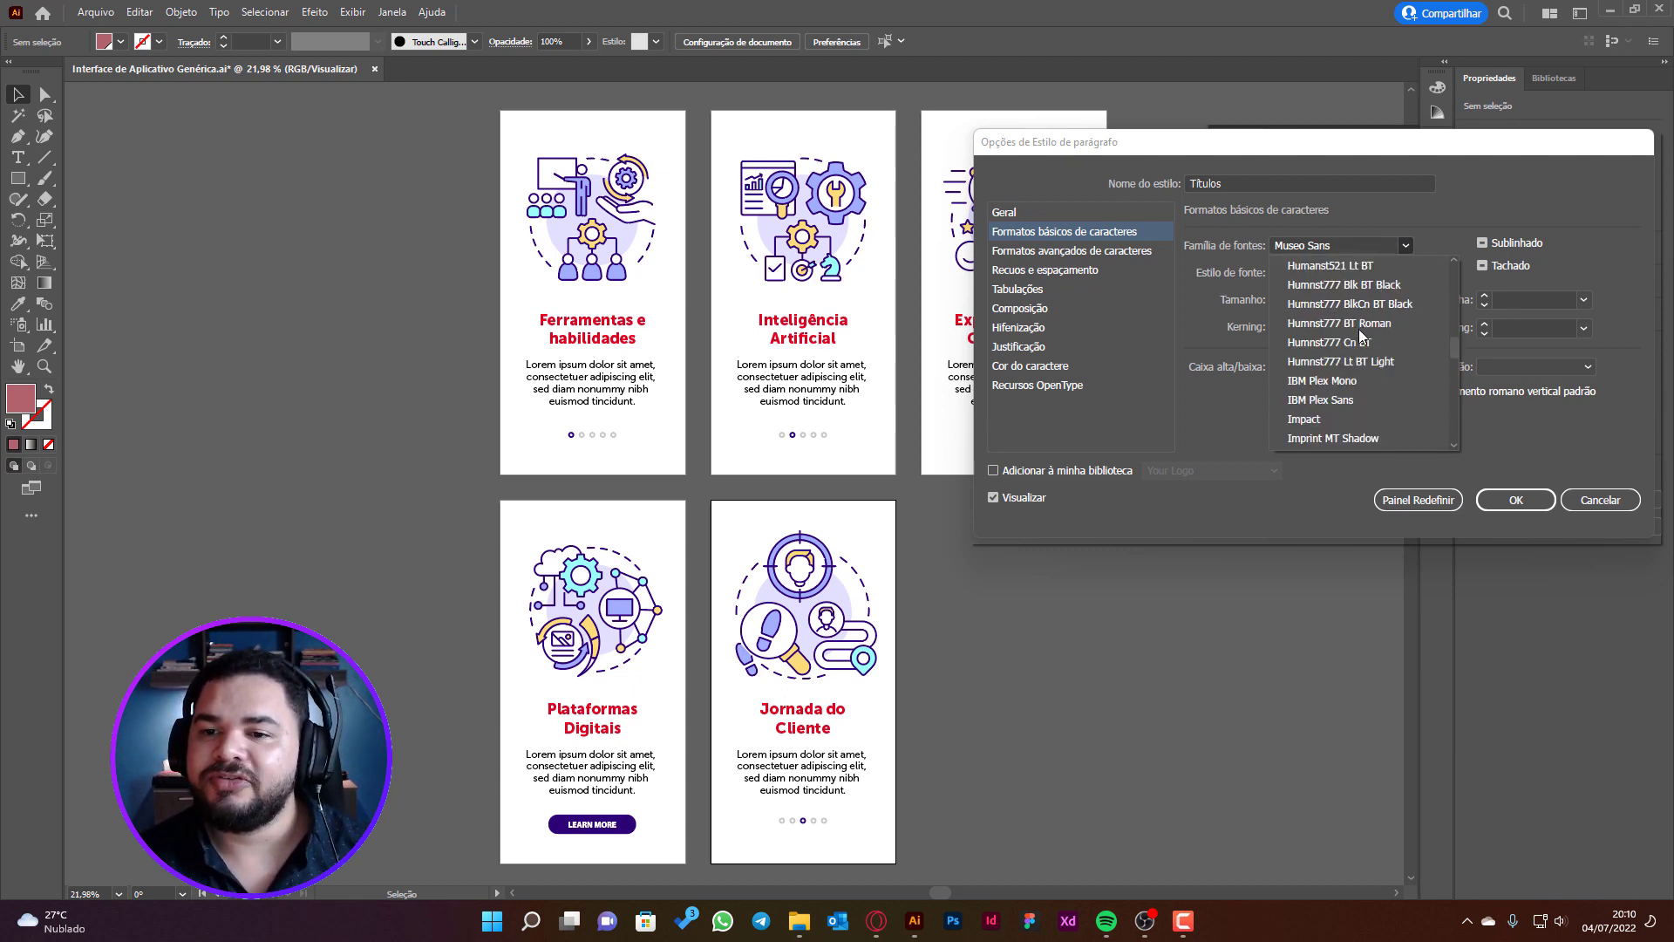
{"action": "left_click", "coordinate": [1313, 403]}
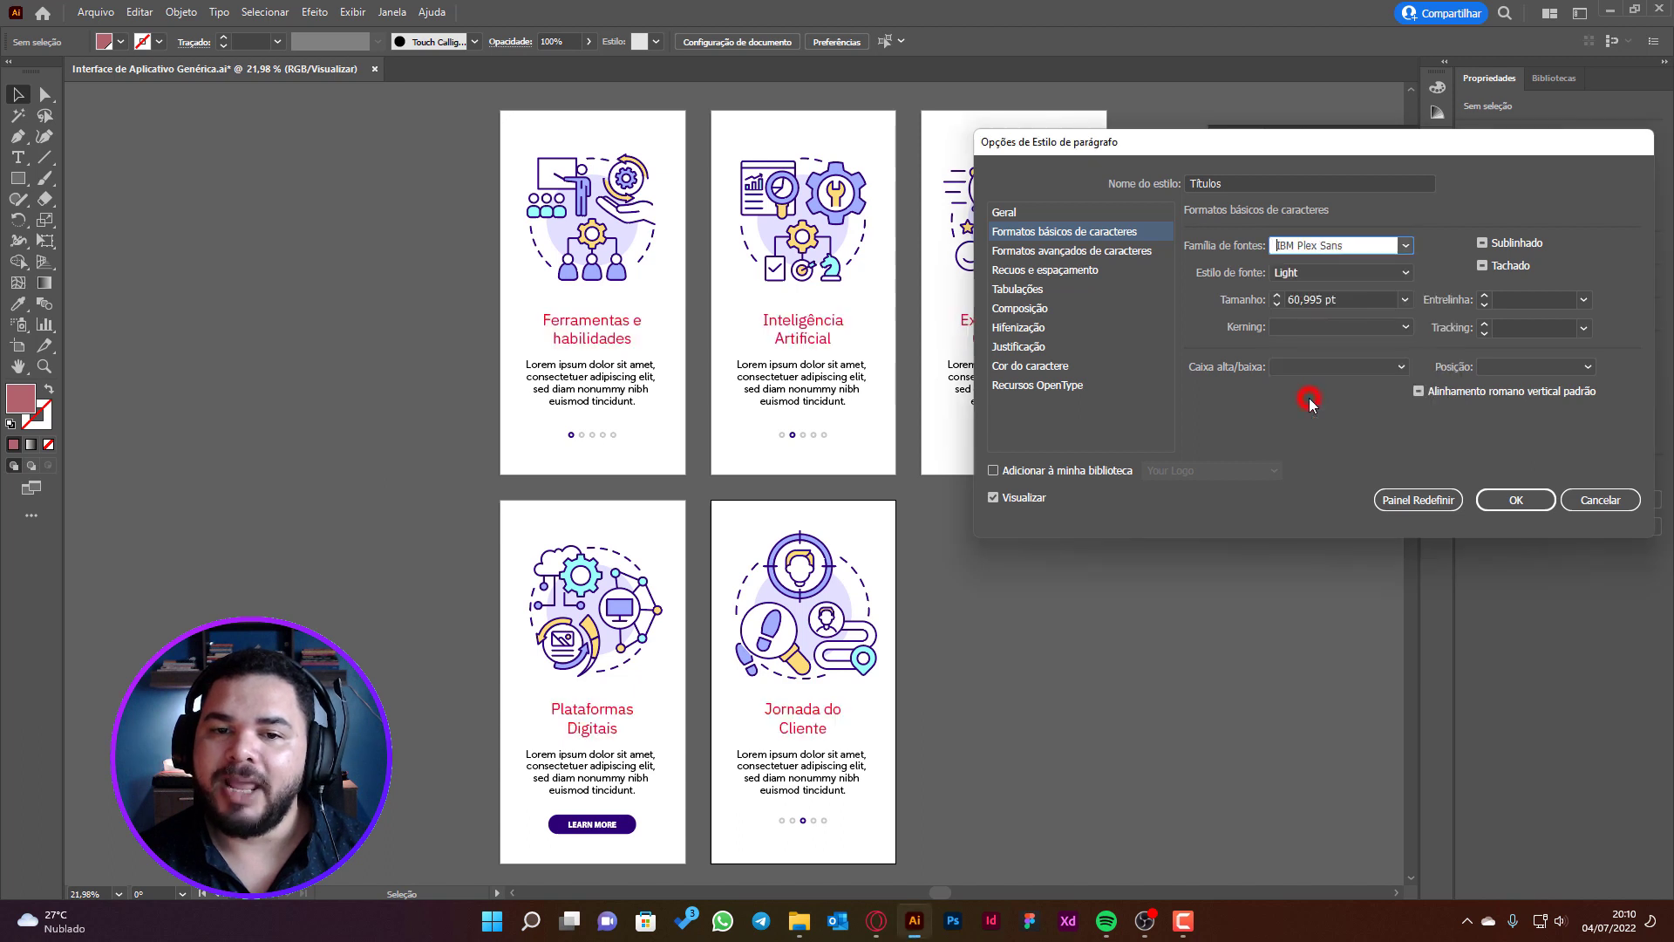
{"action": "left_click", "coordinate": [1404, 272]}
{"action": "left_click", "coordinate": [1301, 347]}
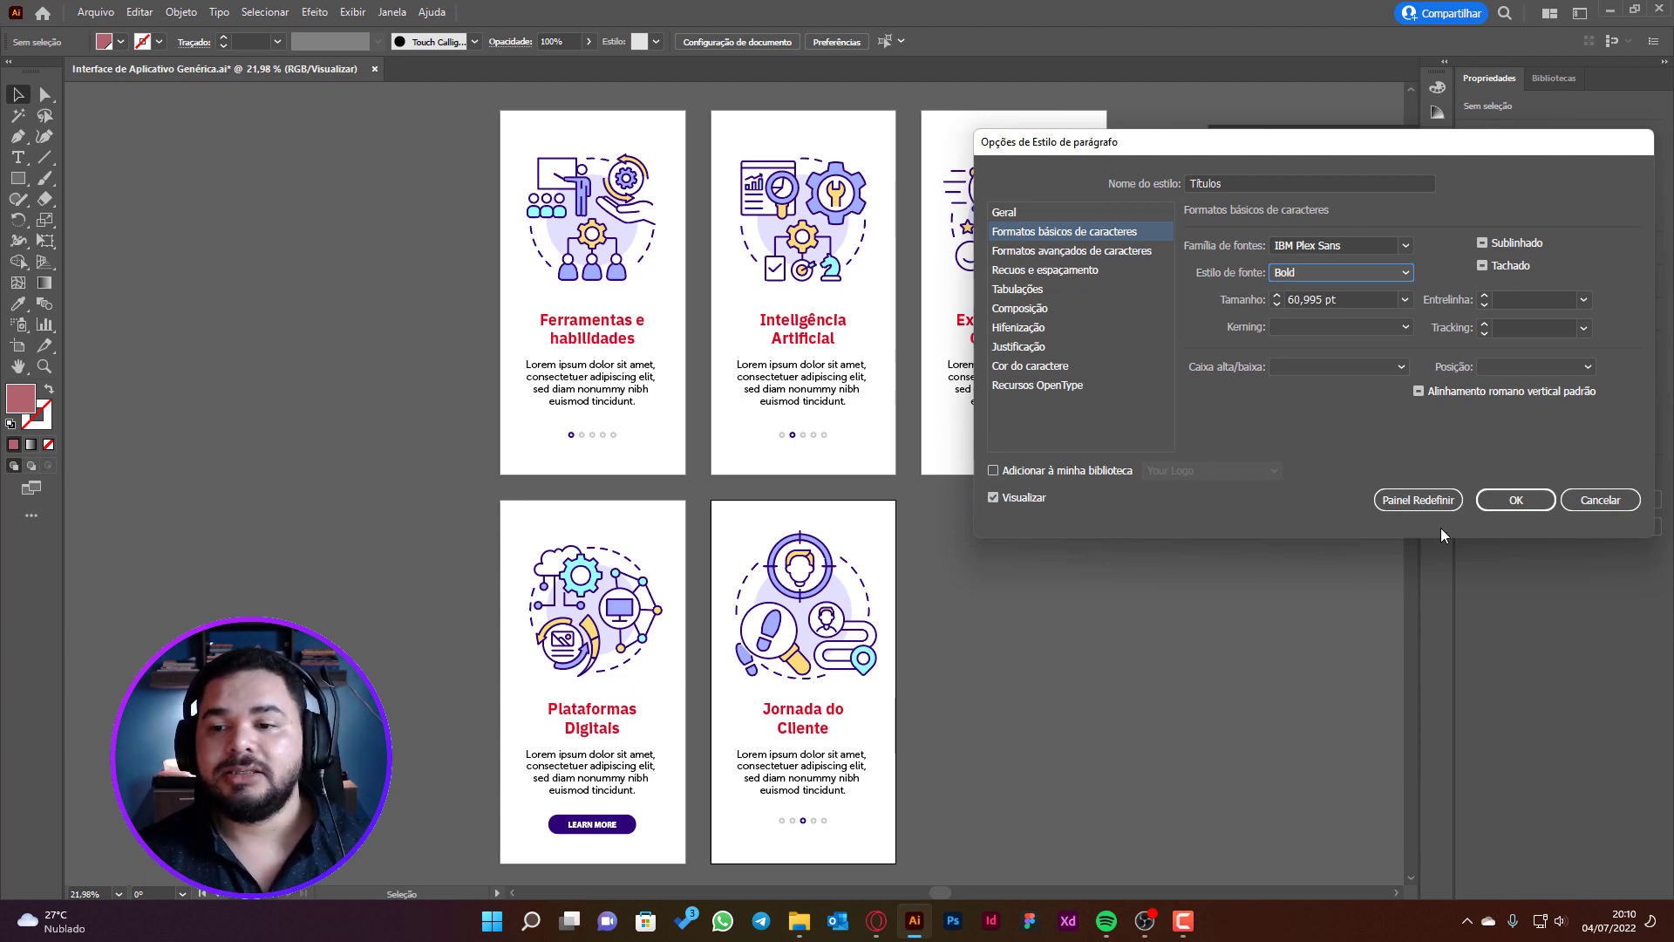
{"action": "left_click", "coordinate": [1515, 500]}
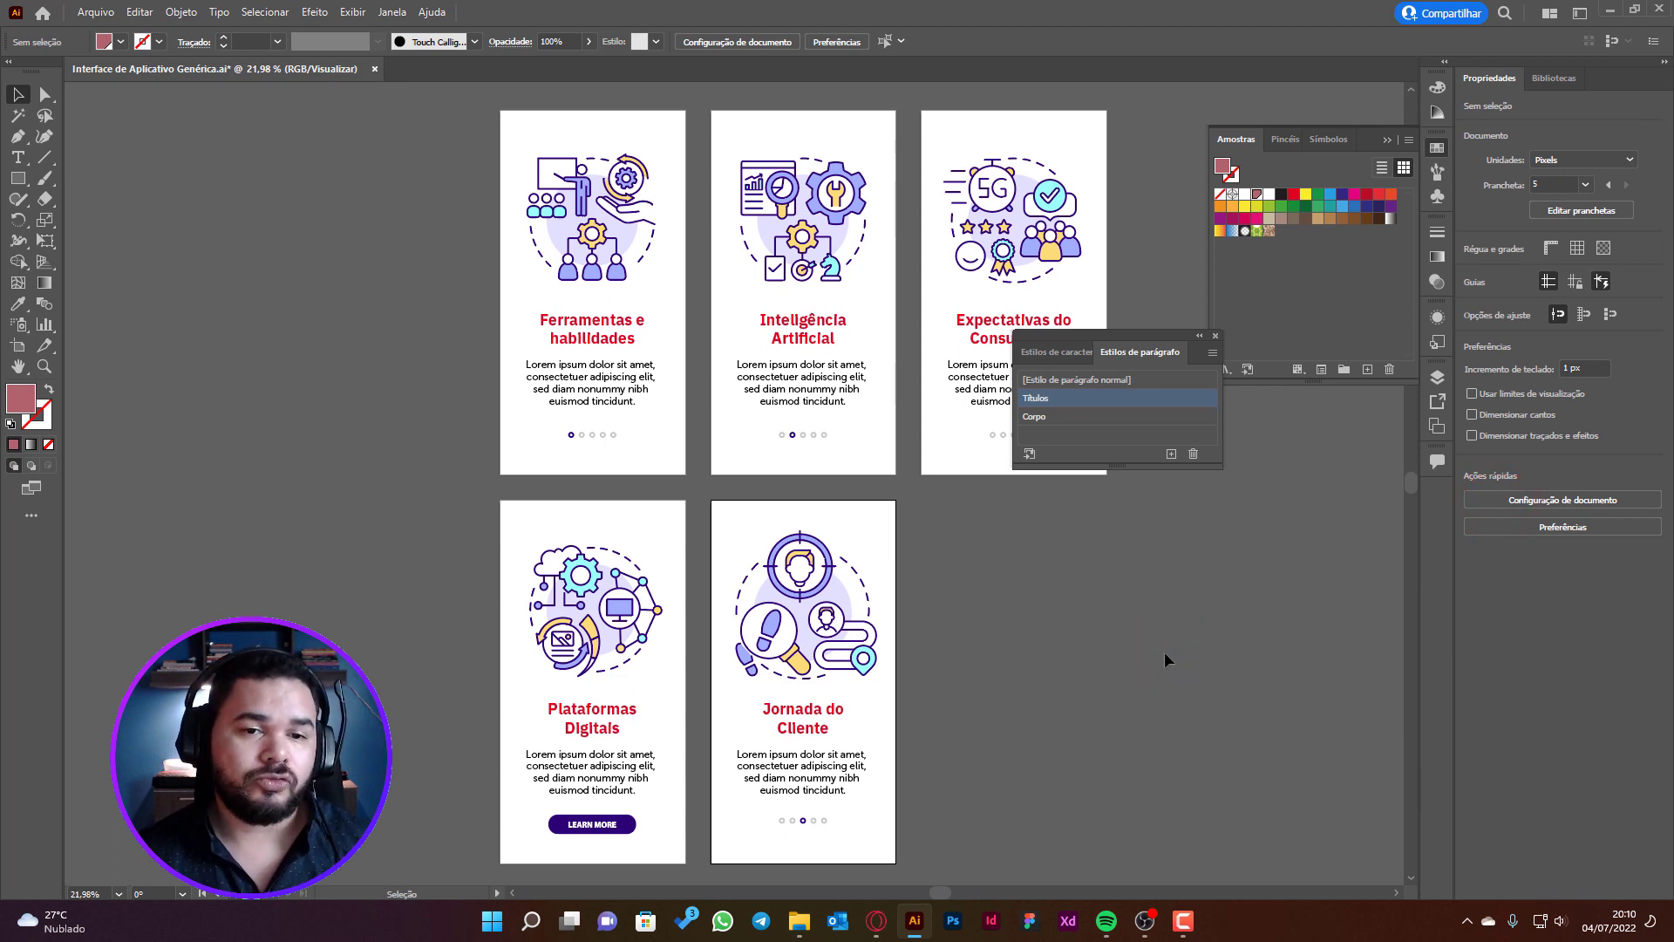
Set the Corpo style's character colour to tan C=25 M=40 Y=65 K=0
{"action": "double_click", "coordinate": [1132, 411]}
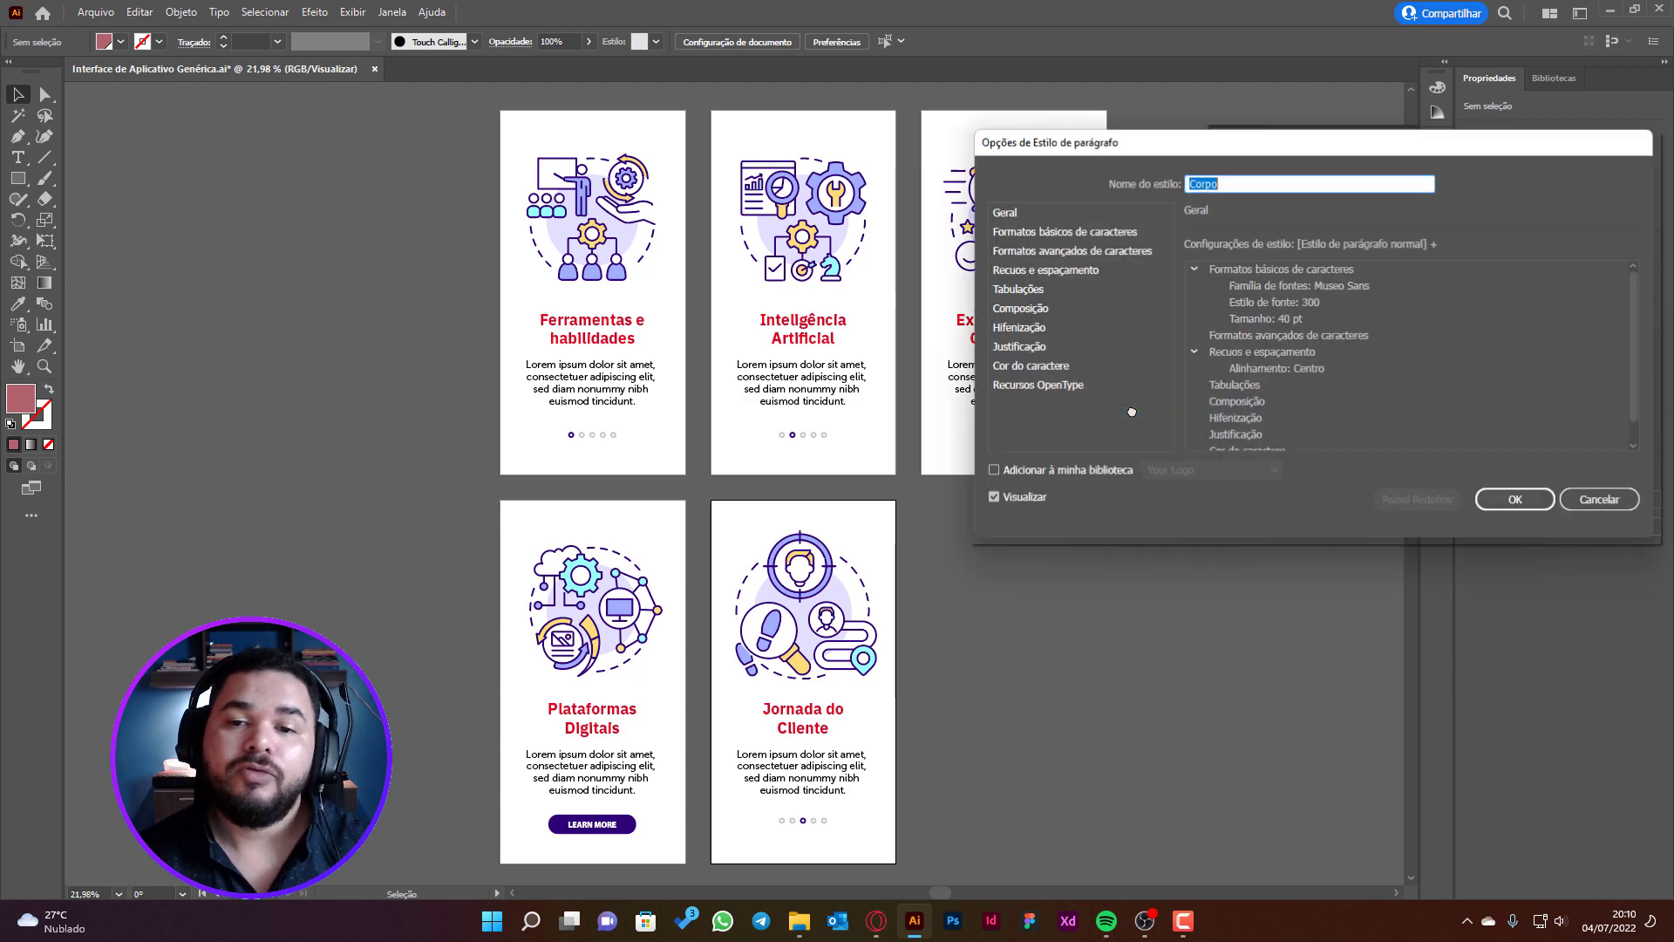
{"action": "left_click", "coordinate": [1033, 365]}
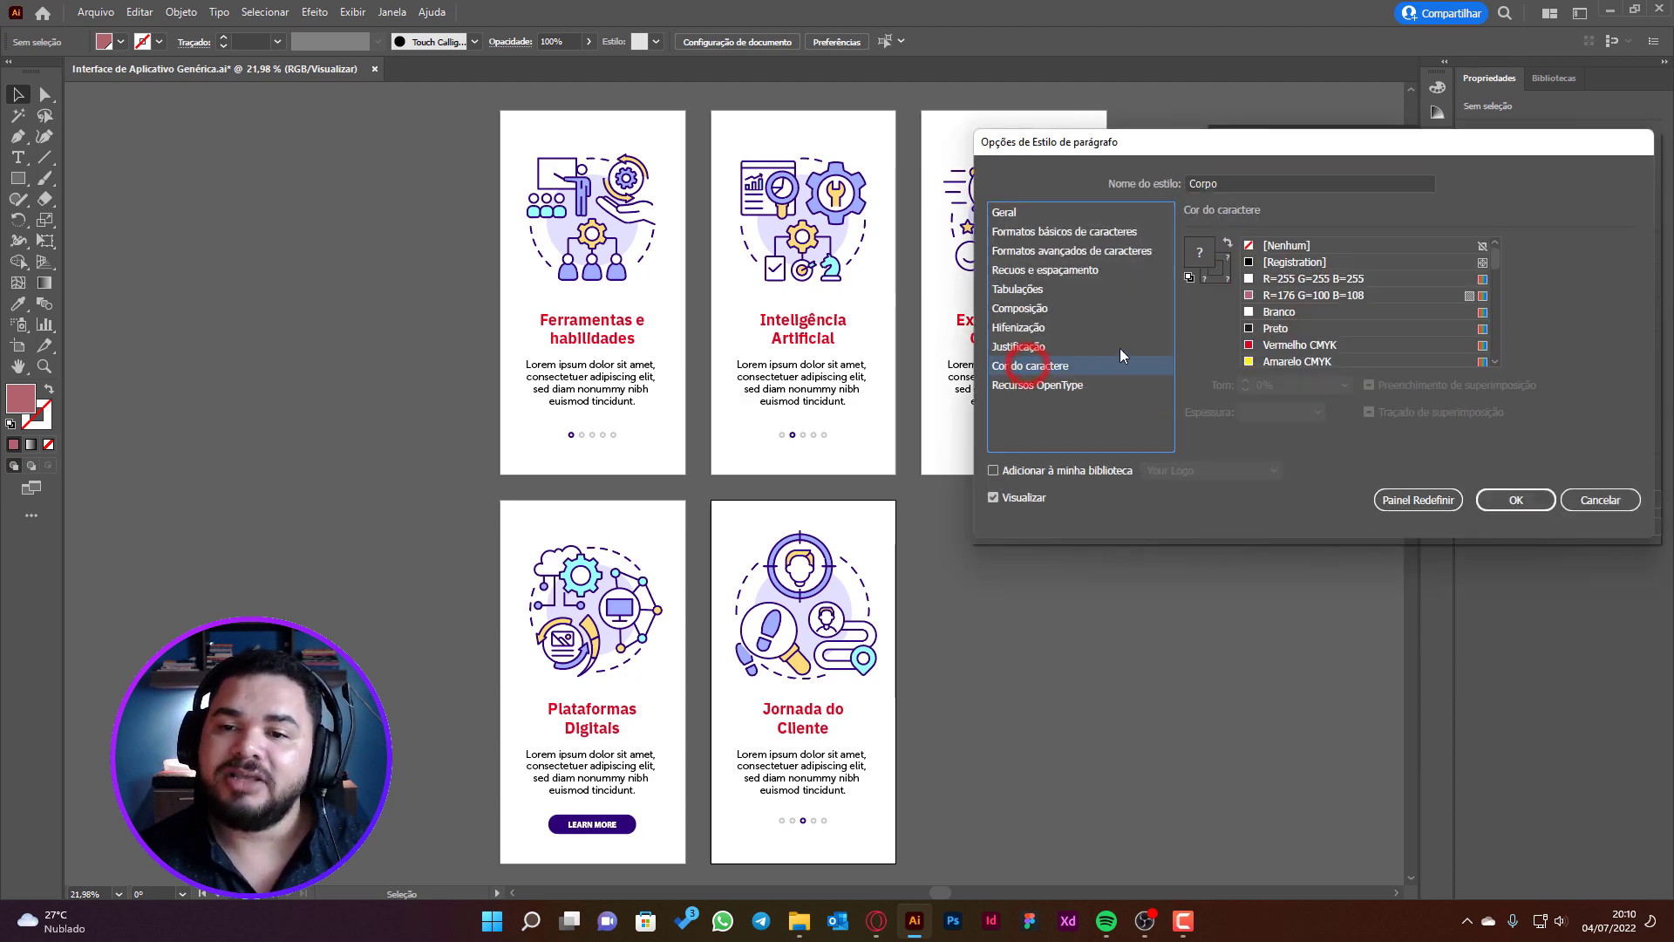
{"action": "scroll", "coordinate": [1344, 324], "scroll_direction": "down", "scroll_amount": 5}
{"action": "scroll", "coordinate": [1345, 324], "scroll_direction": "down", "scroll_amount": 5}
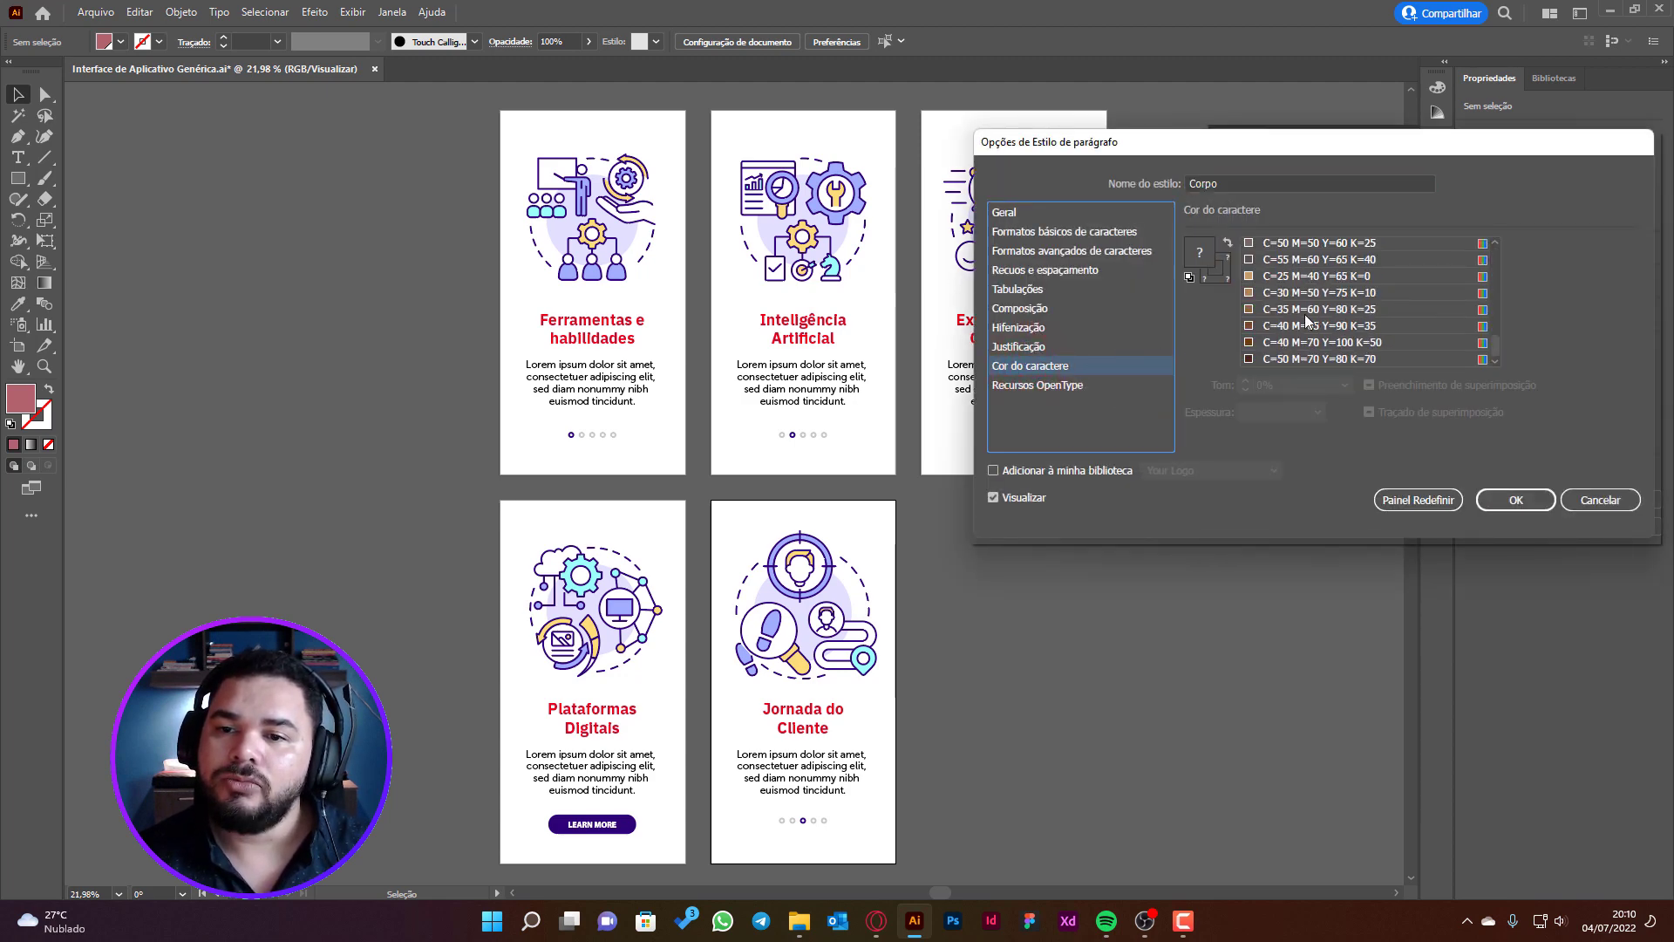
{"action": "left_click", "coordinate": [1248, 295]}
{"action": "left_click", "coordinate": [1249, 341]}
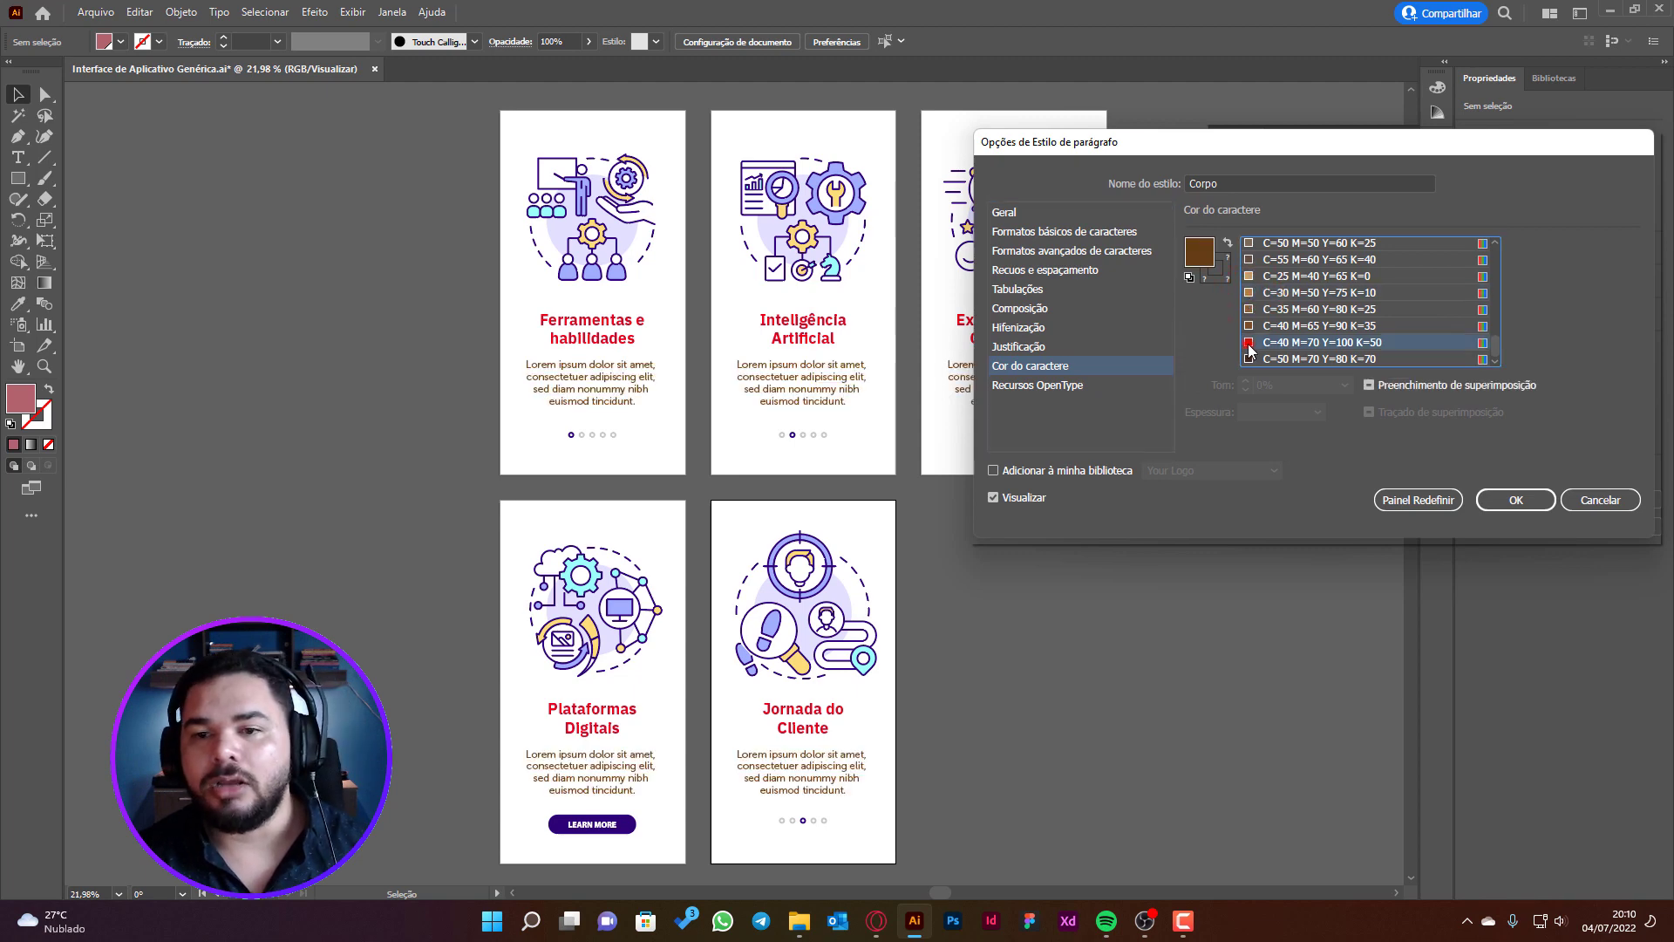
{"action": "left_click", "coordinate": [1248, 325]}
{"action": "left_click", "coordinate": [1248, 276]}
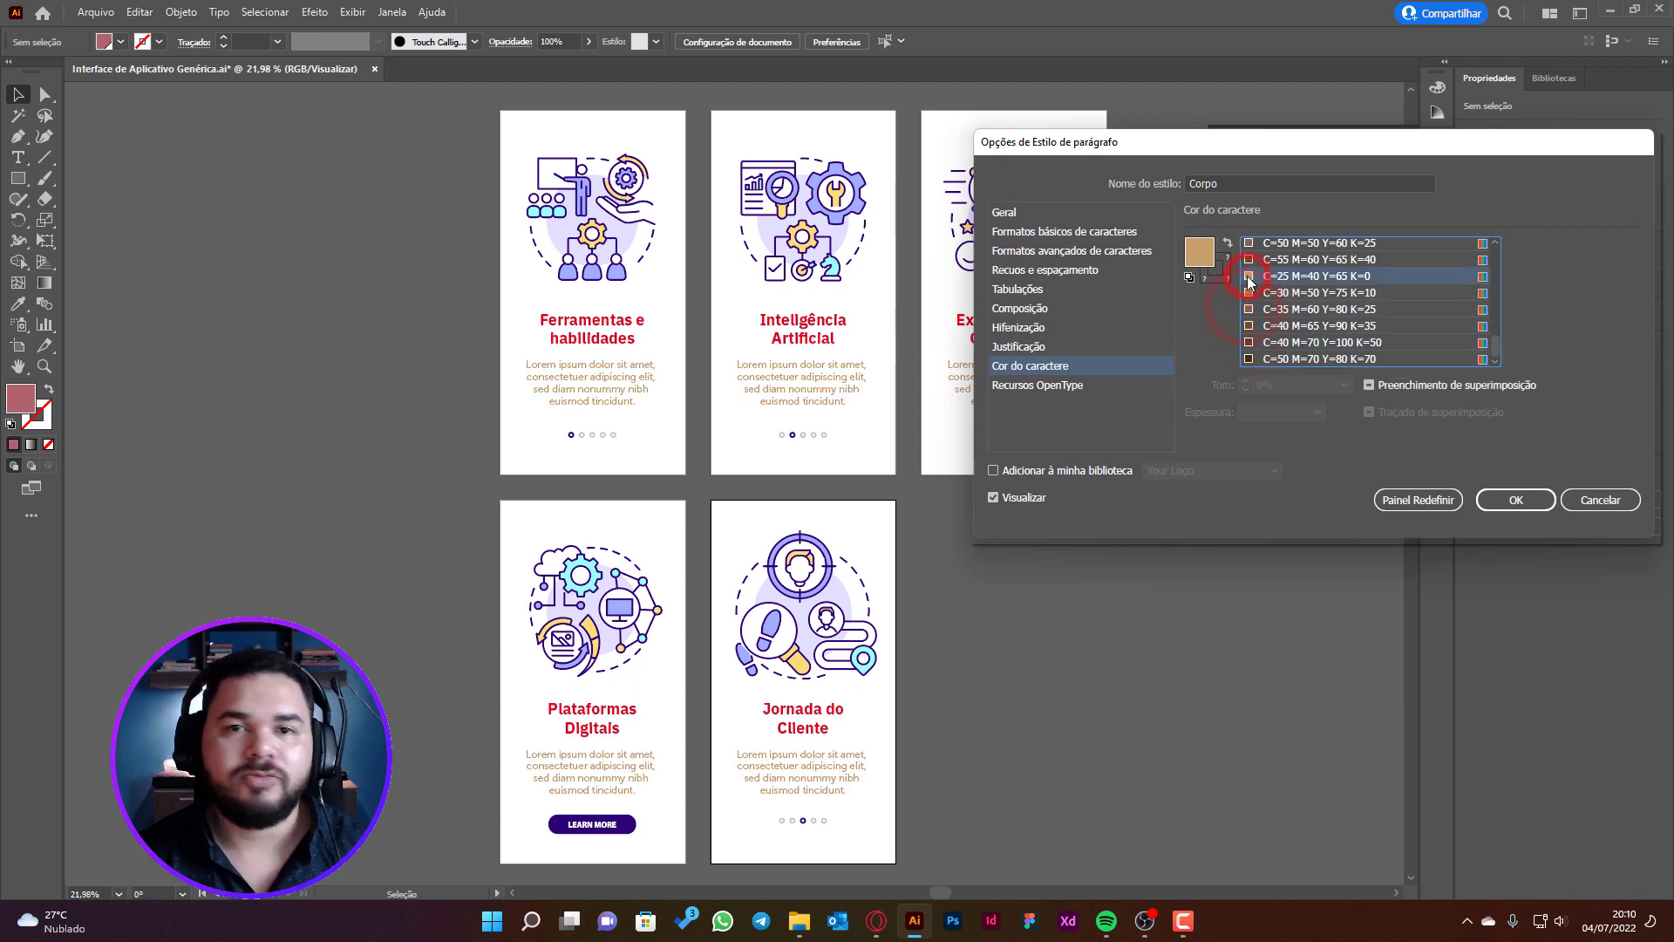
Set the Corpo font to IBM Plex Sans Light and apply the style
{"action": "left_click", "coordinate": [1050, 228]}
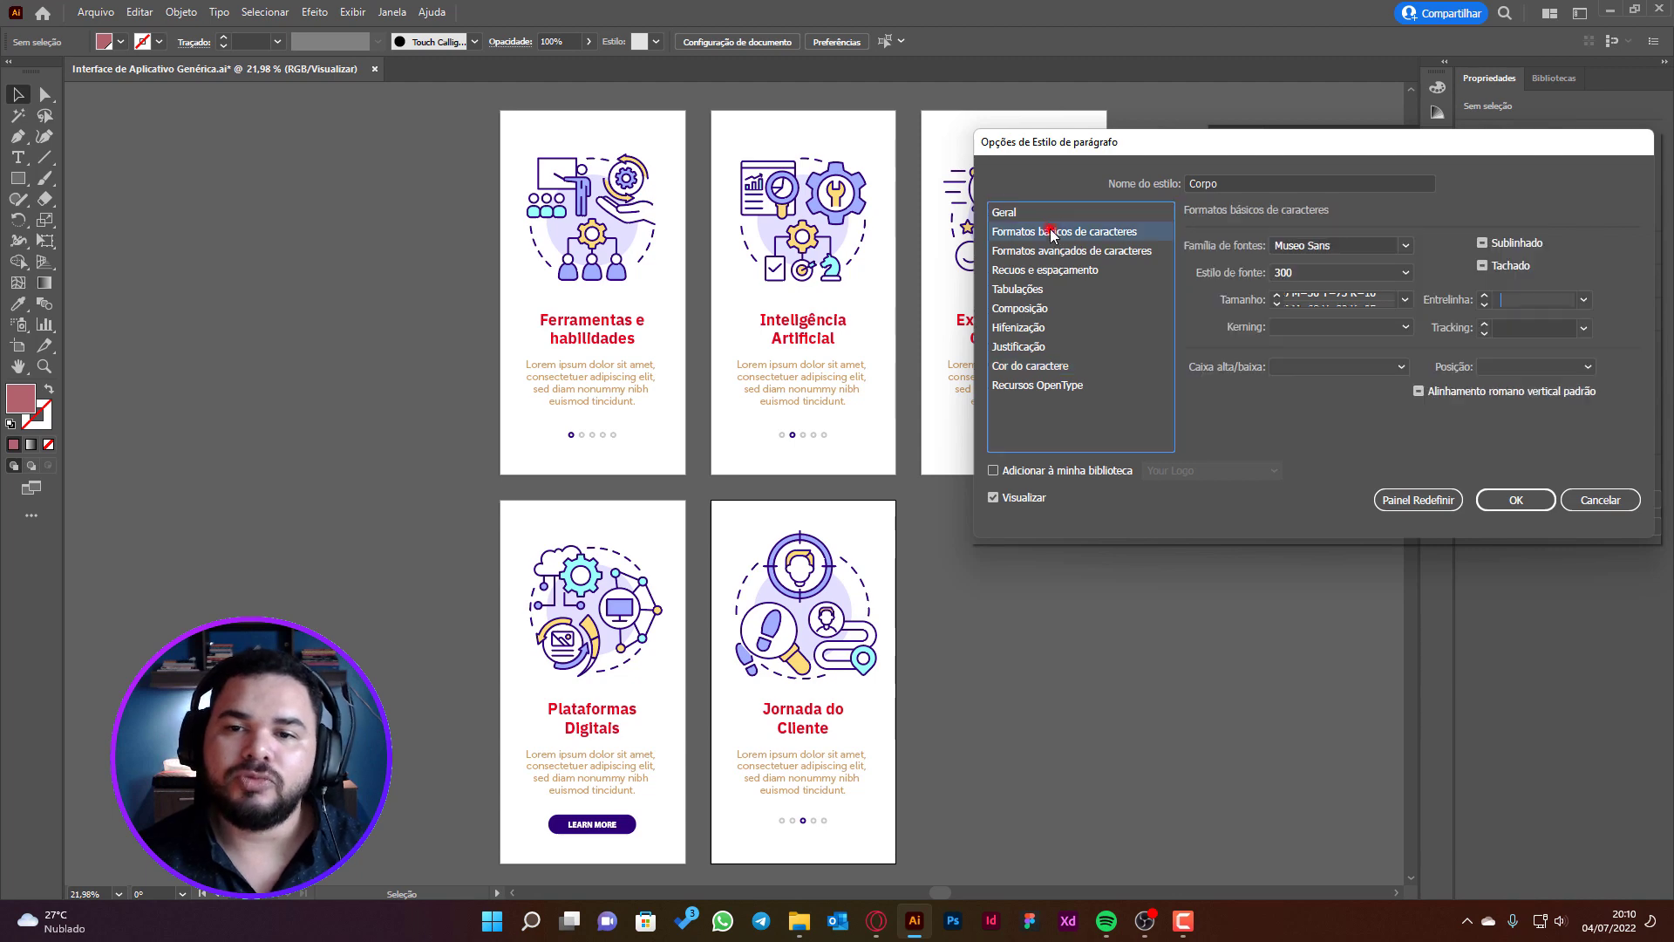
{"action": "left_click", "coordinate": [1405, 245]}
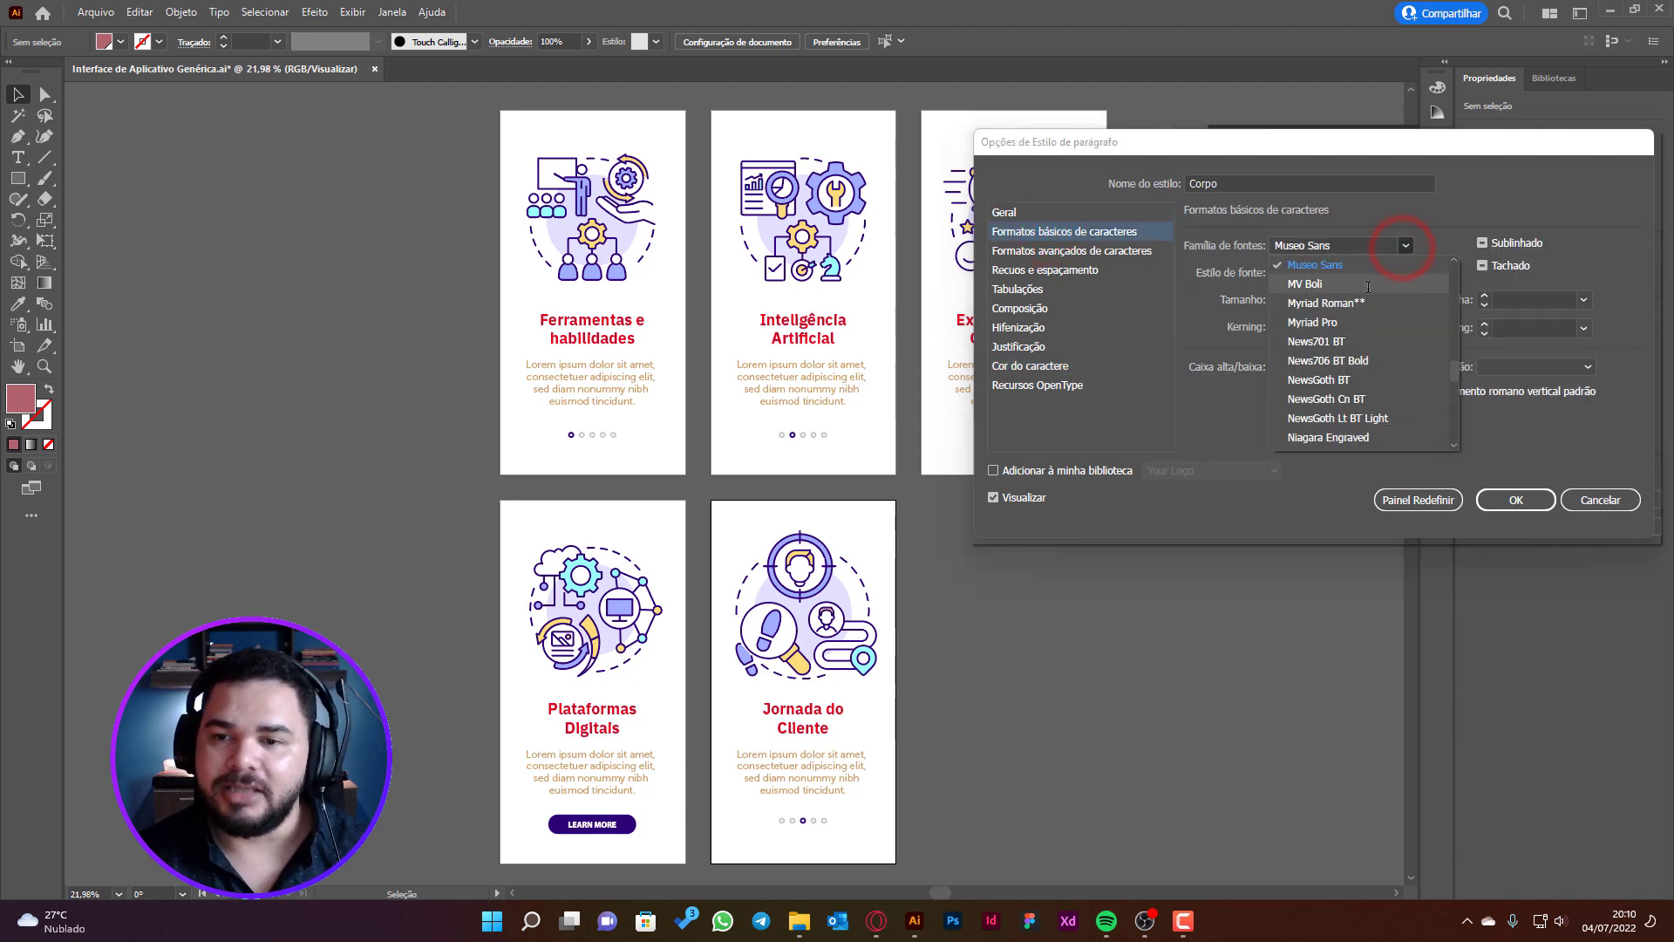
{"action": "scroll", "coordinate": [1368, 287], "scroll_direction": "up", "scroll_amount": 4}
{"action": "scroll", "coordinate": [1365, 297], "scroll_direction": "up", "scroll_amount": 4}
{"action": "scroll", "coordinate": [1360, 306], "scroll_direction": "up", "scroll_amount": 4}
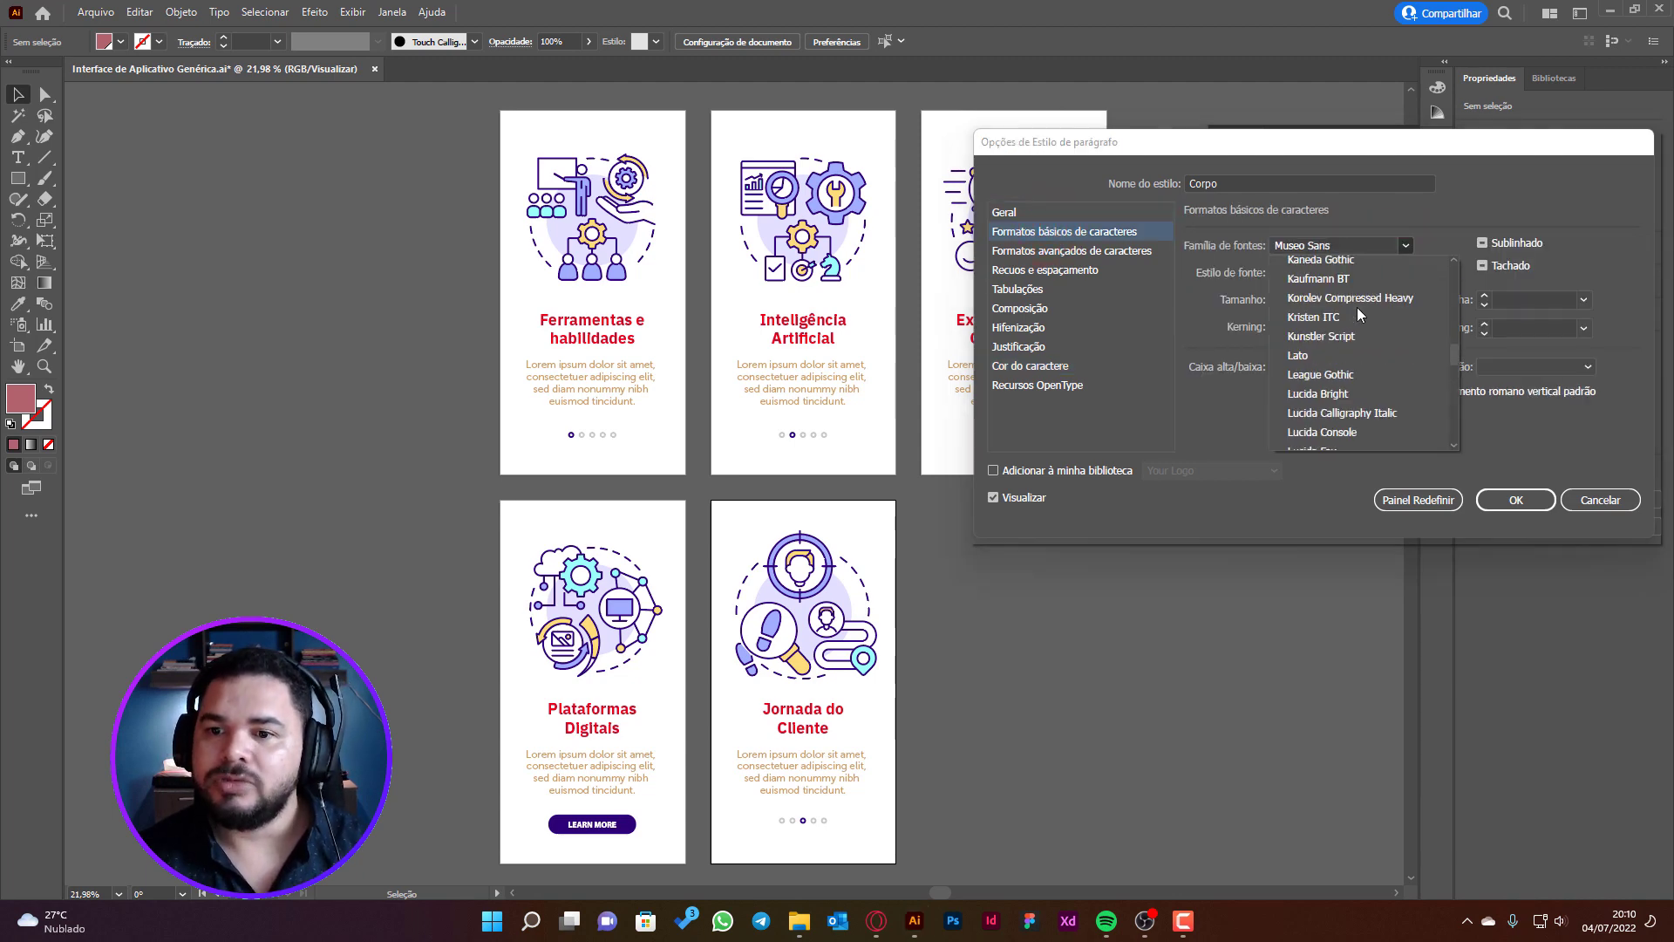
{"action": "scroll", "coordinate": [1357, 311], "scroll_direction": "up", "scroll_amount": 3}
{"action": "scroll", "coordinate": [1355, 310], "scroll_direction": "up", "scroll_amount": 4}
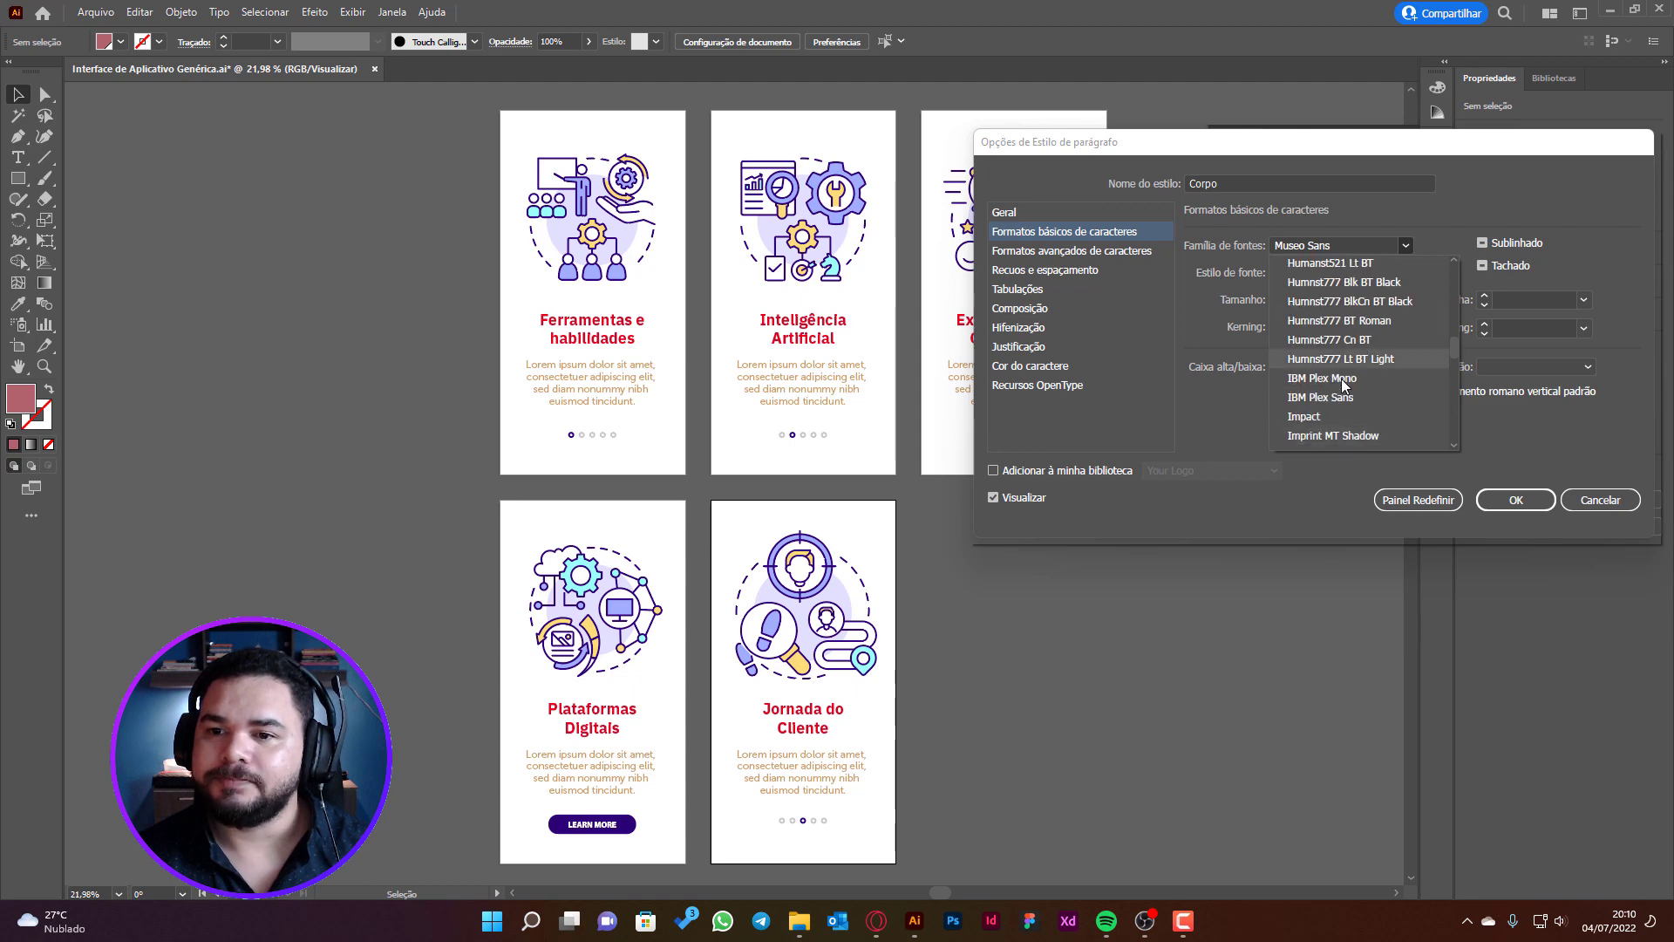
{"action": "left_click", "coordinate": [1328, 397]}
{"action": "left_click", "coordinate": [1404, 272]}
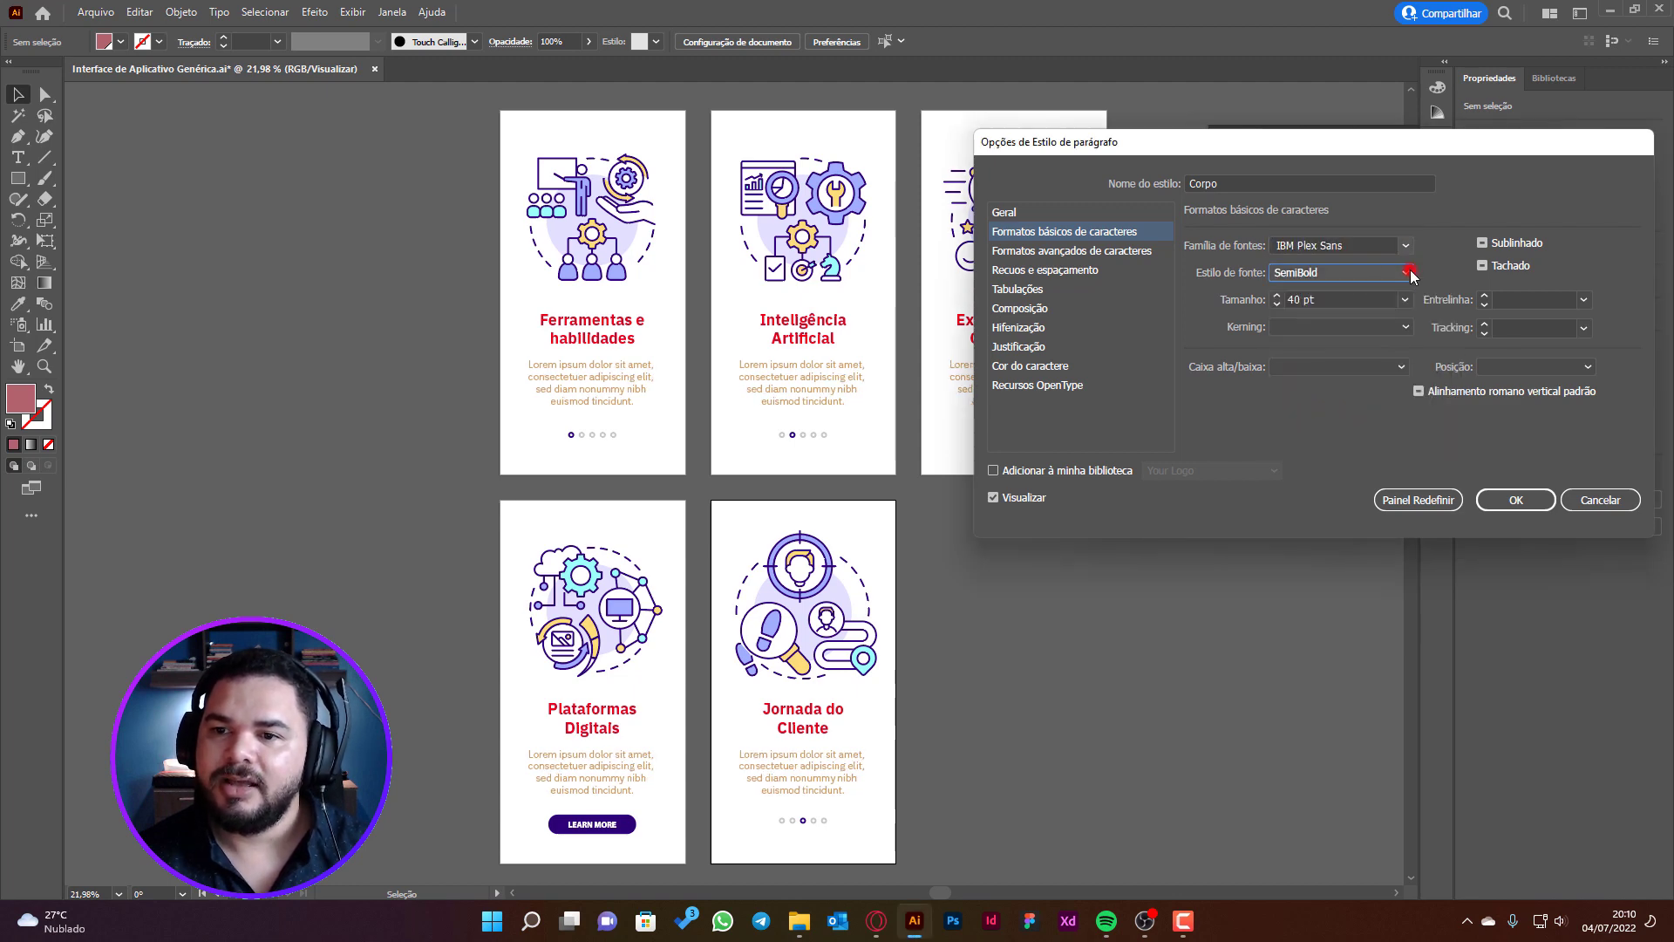
{"action": "left_click", "coordinate": [1320, 290]}
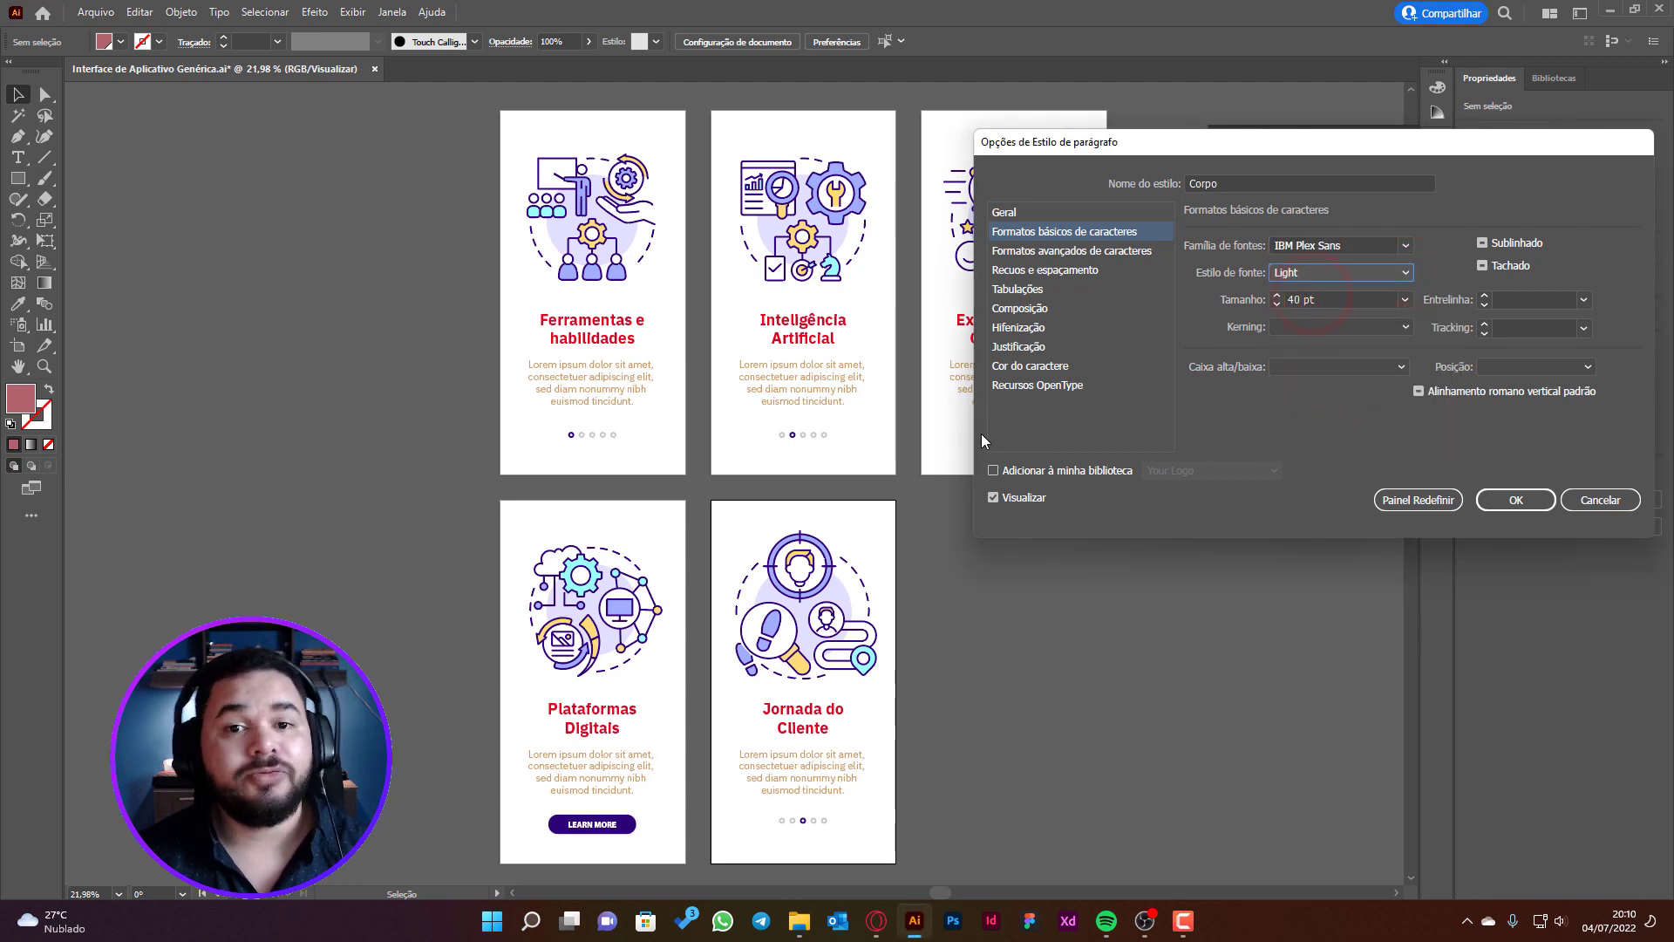
{"action": "left_click", "coordinate": [1505, 505]}
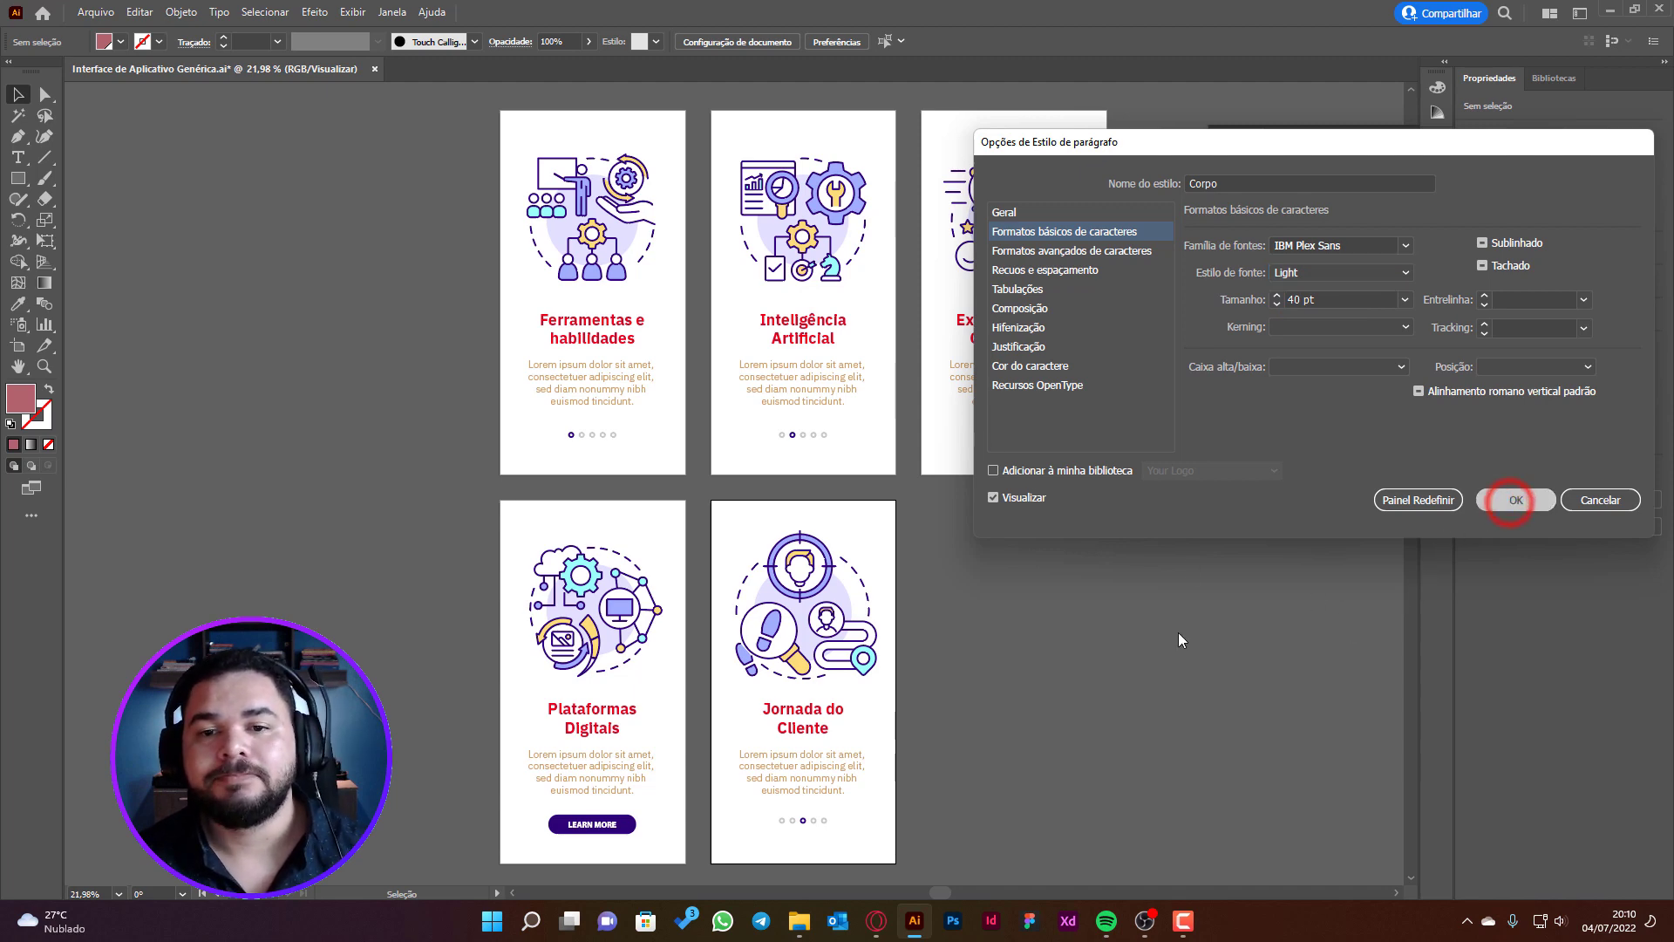